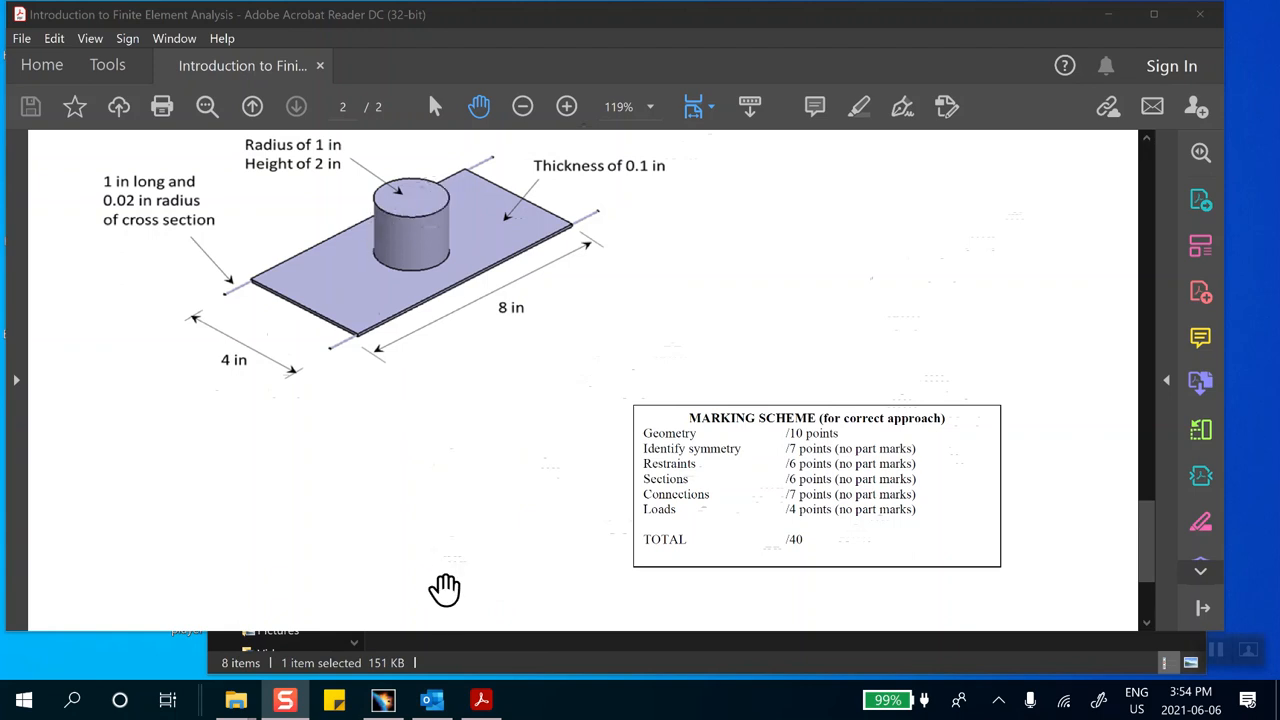
Switch from the assignment PDF to CATIA V5
left_click(382, 700)
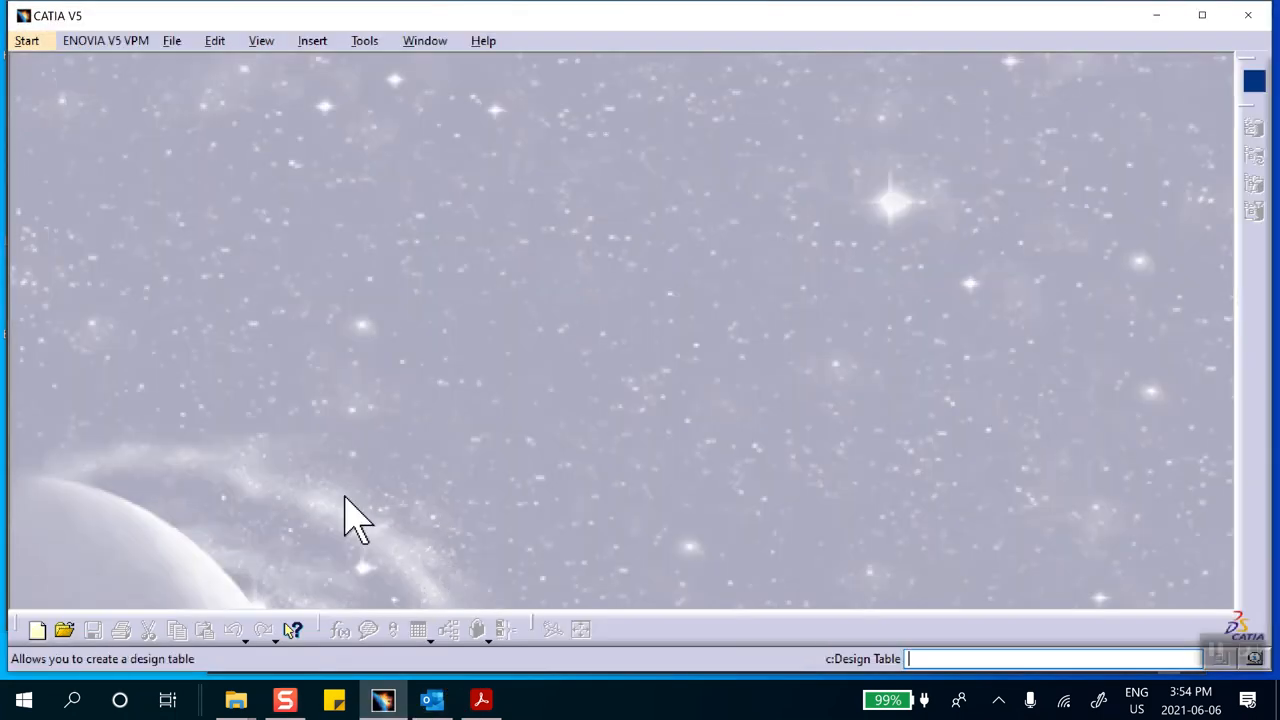
left_click(52, 634)
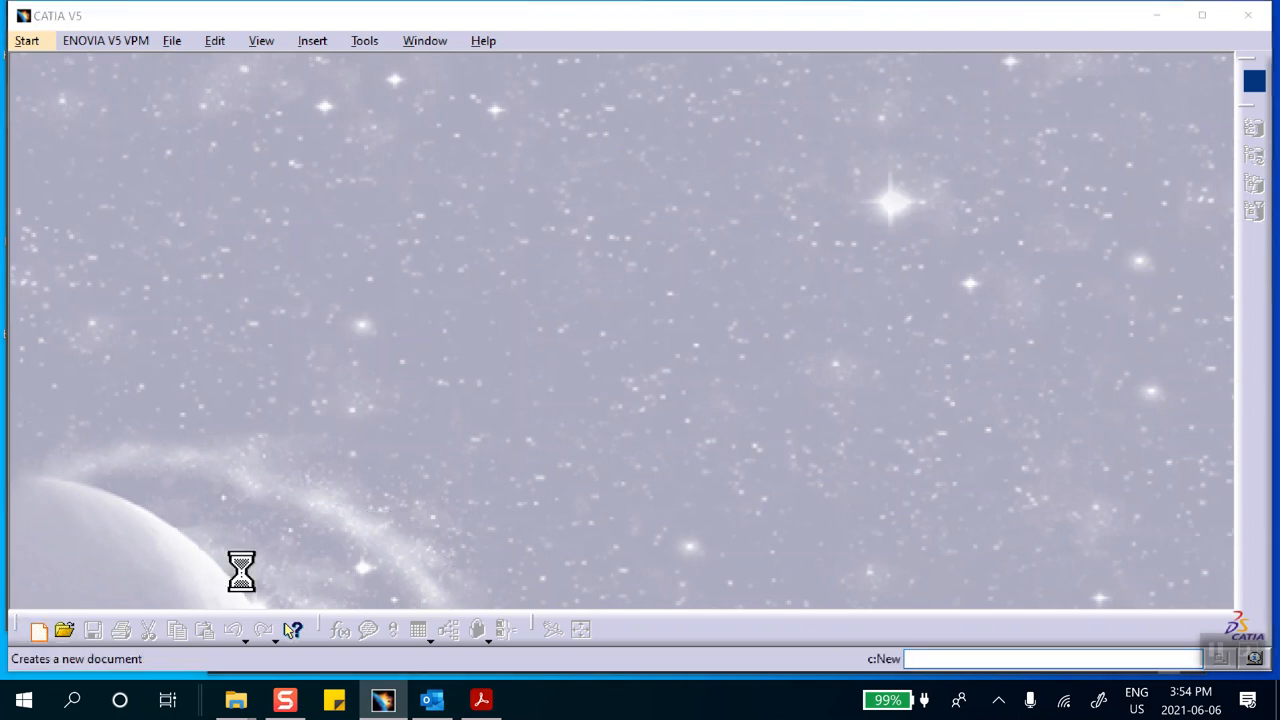
left_click_drag(1207, 461, 1205, 500)
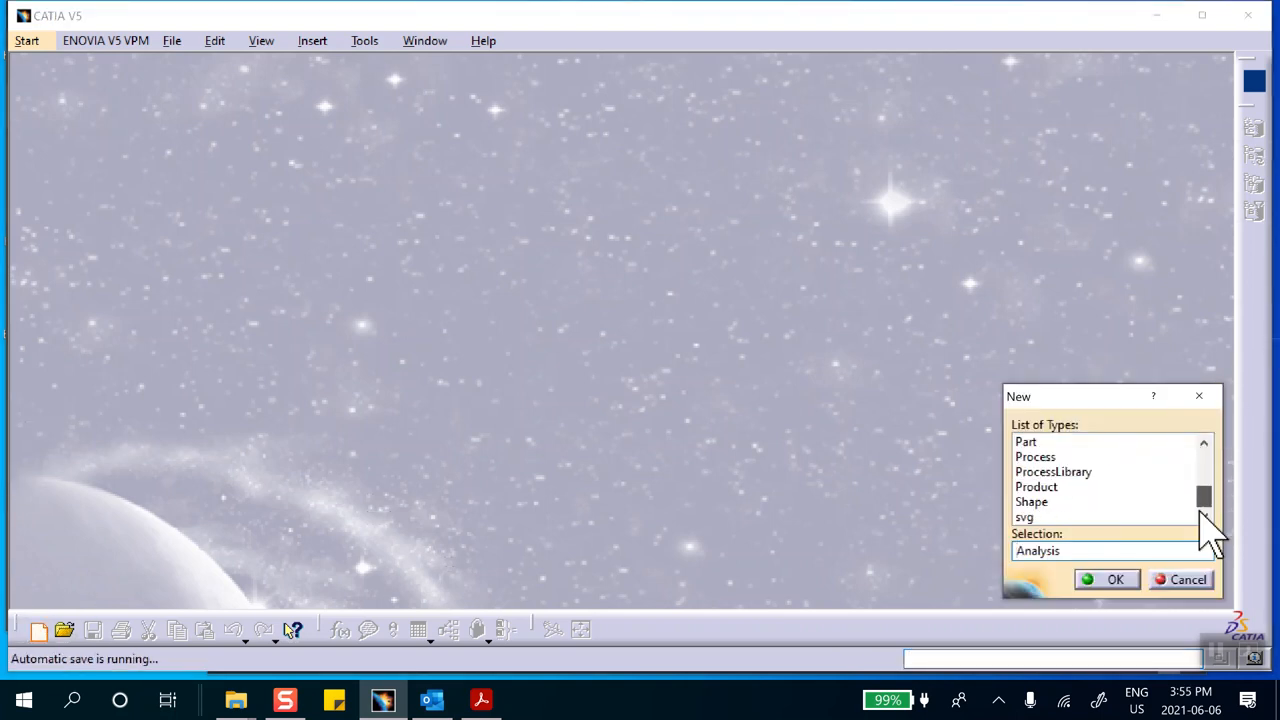
left_click(1026, 442)
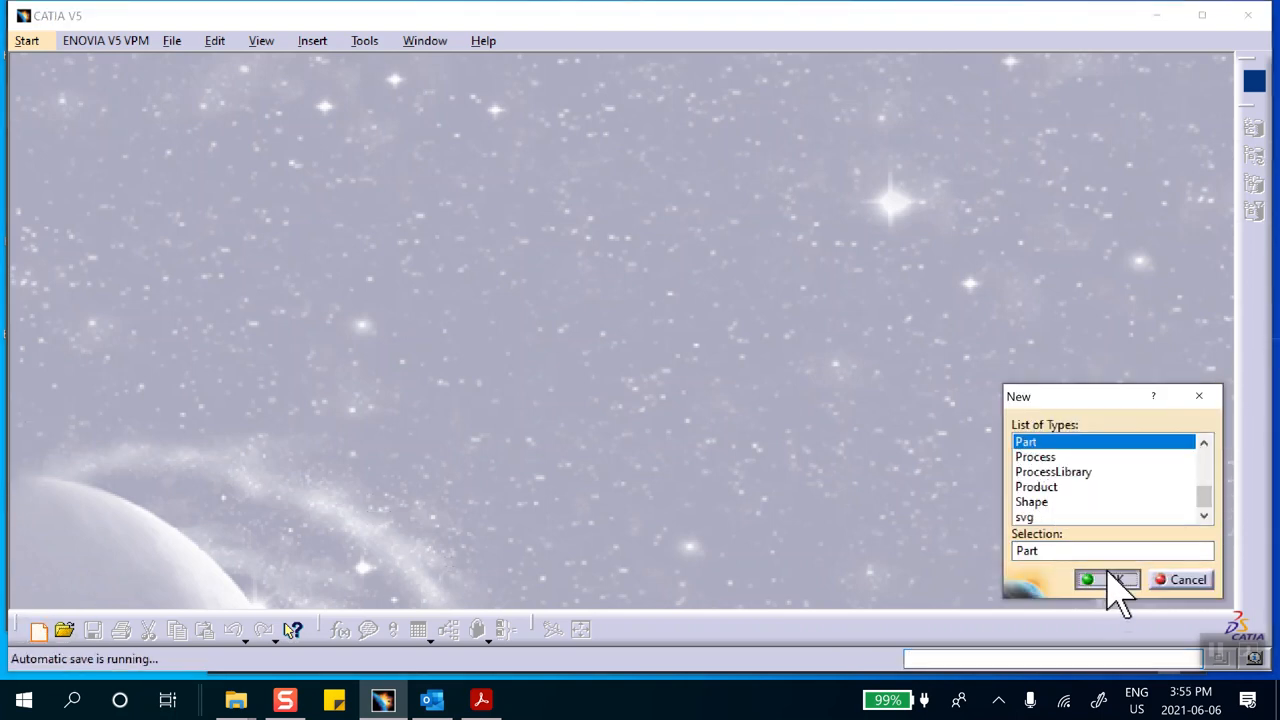
left_click(1108, 580)
left_click(1108, 579)
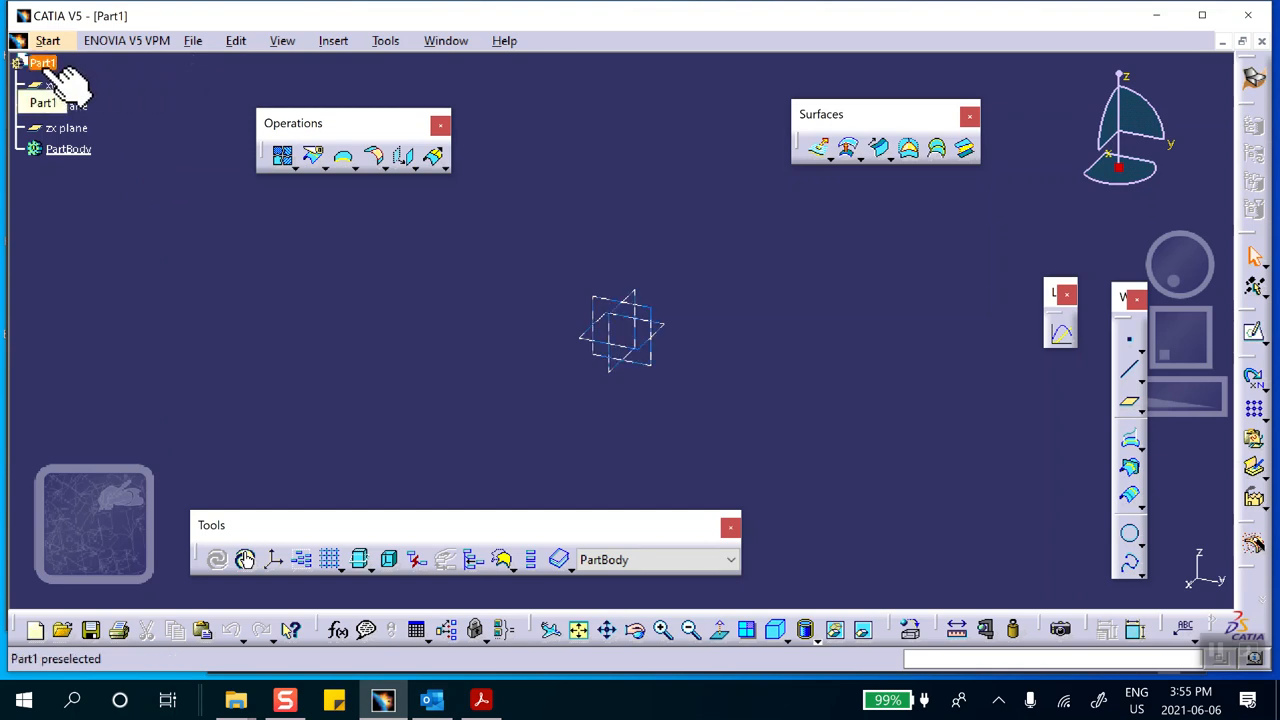
left_click(1262, 42)
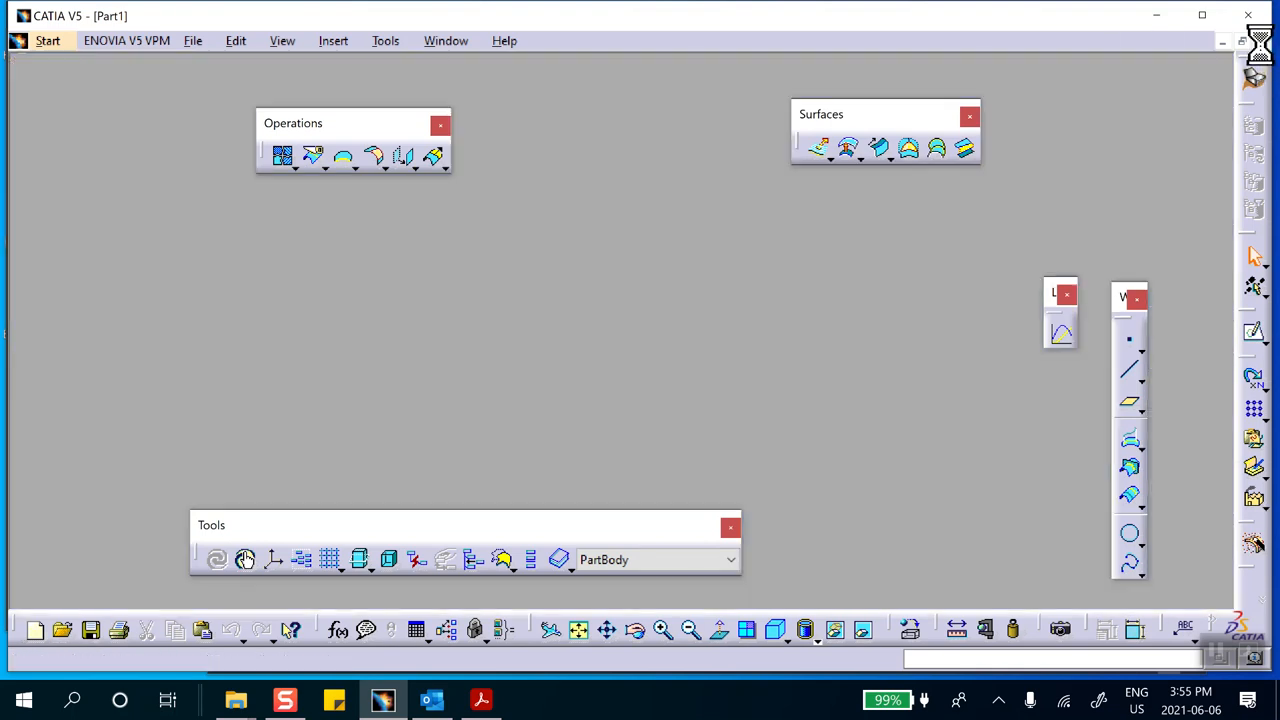
Create a new Part with hybrid design, named with the student number, the student's name and the suffix "par-quarter-model"
left_click(35, 629)
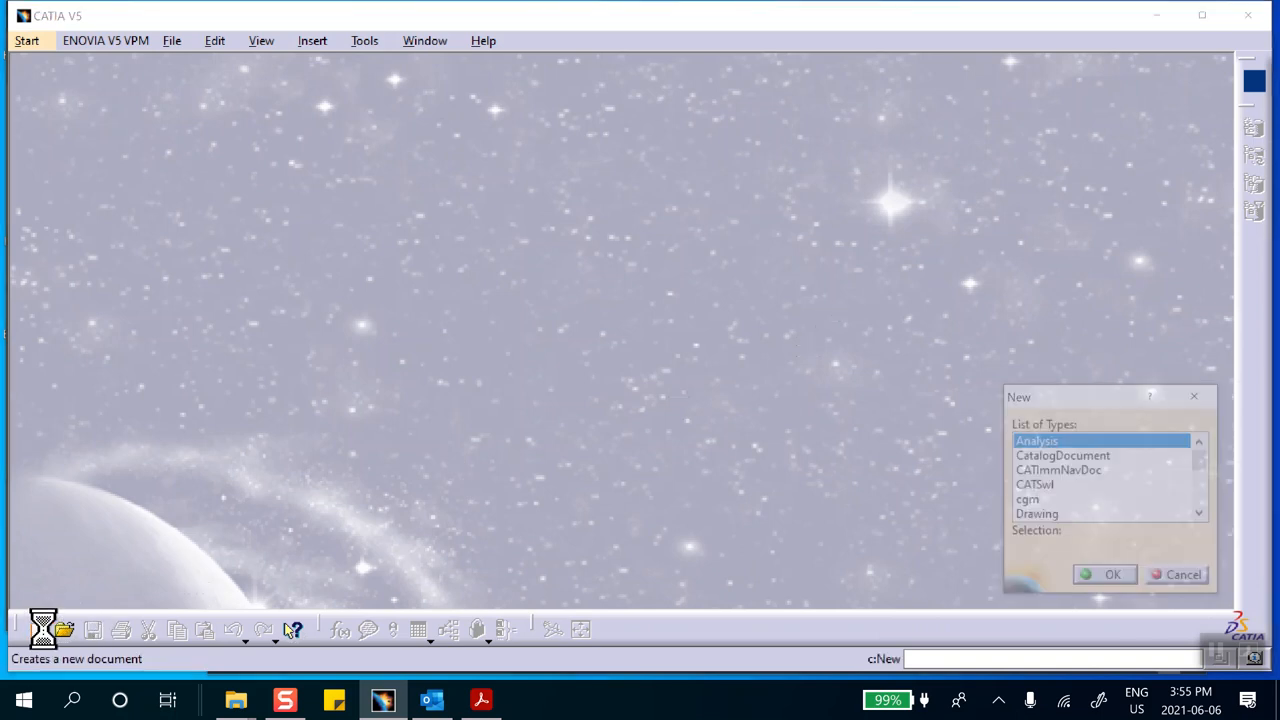
left_click_drag(1206, 461, 1201, 508)
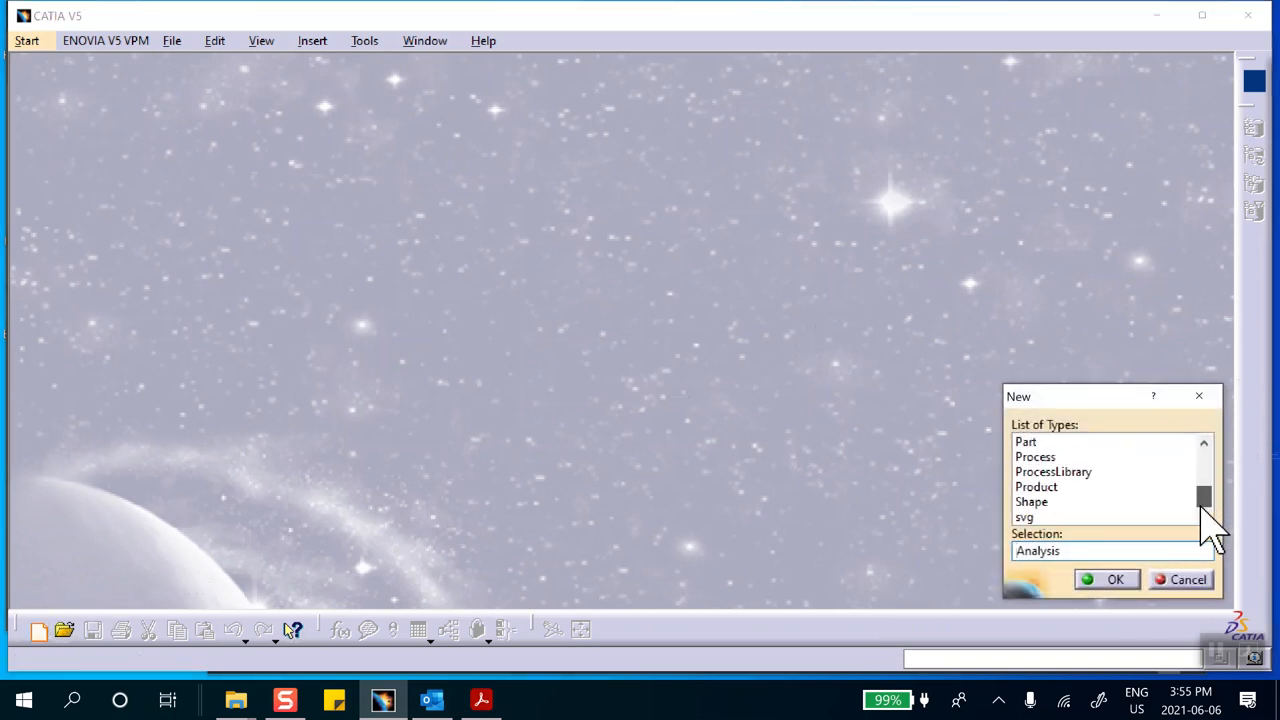
left_click(1035, 442)
left_click(1115, 580)
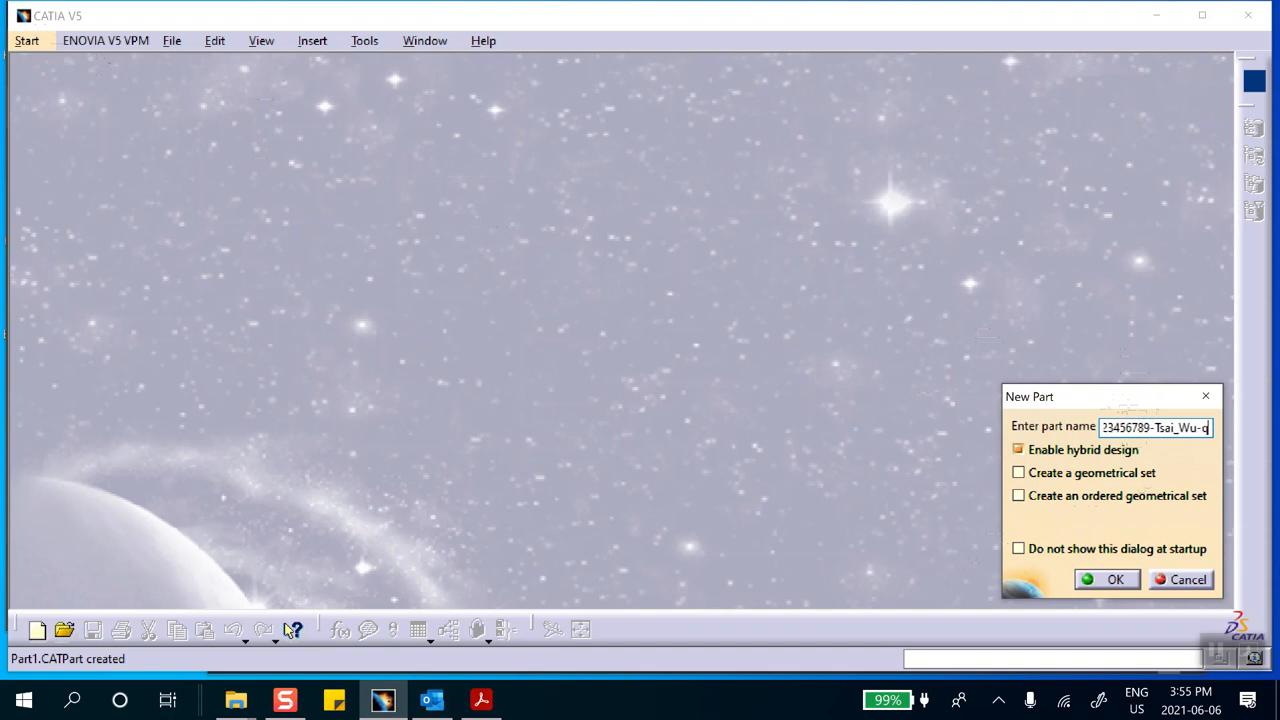
key("BackSpace")
type("par-quarter-model")
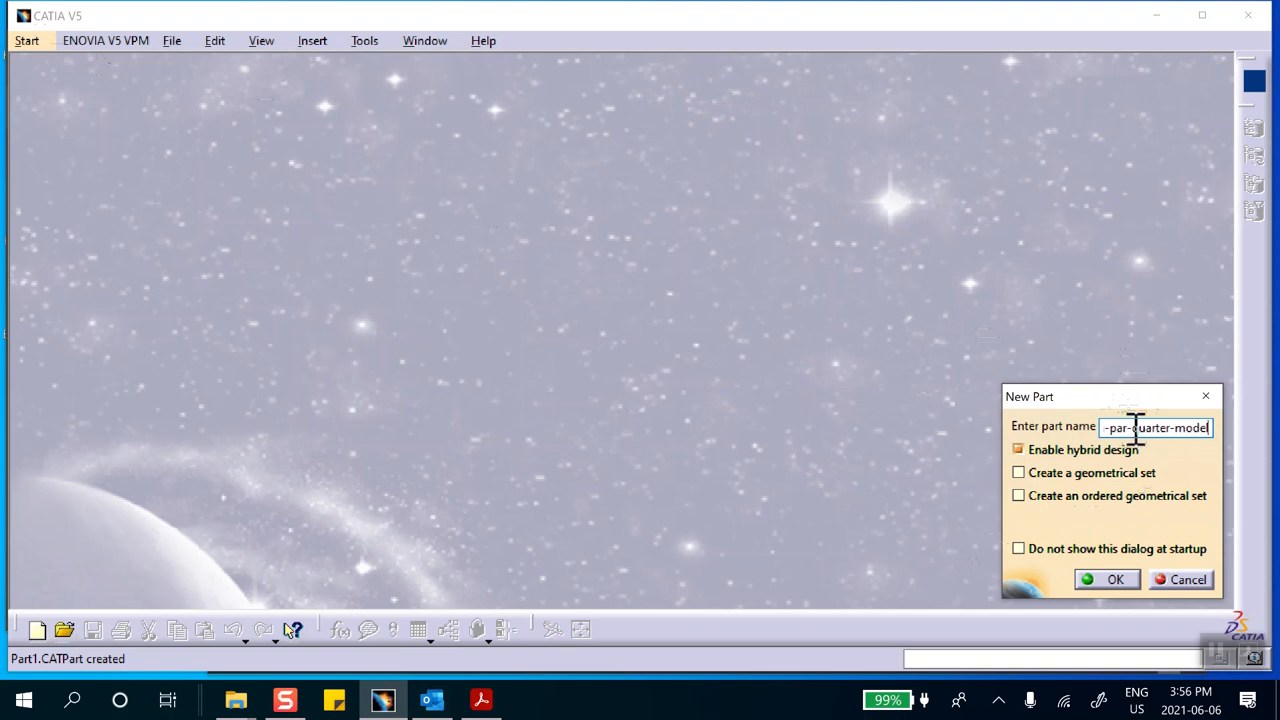
left_click(1108, 580)
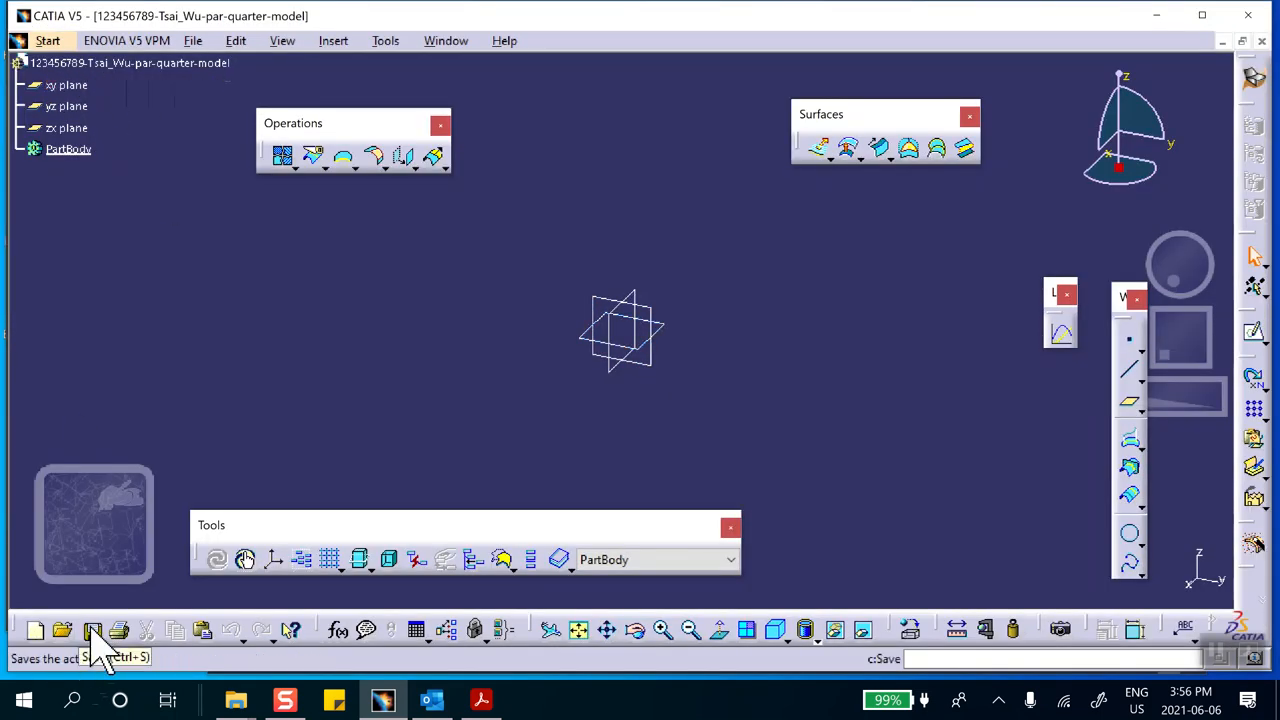
Begin a Save As of the new part through Save Management and create a Desktop folder named Lab_52_as_a_Part
left_click(92, 630)
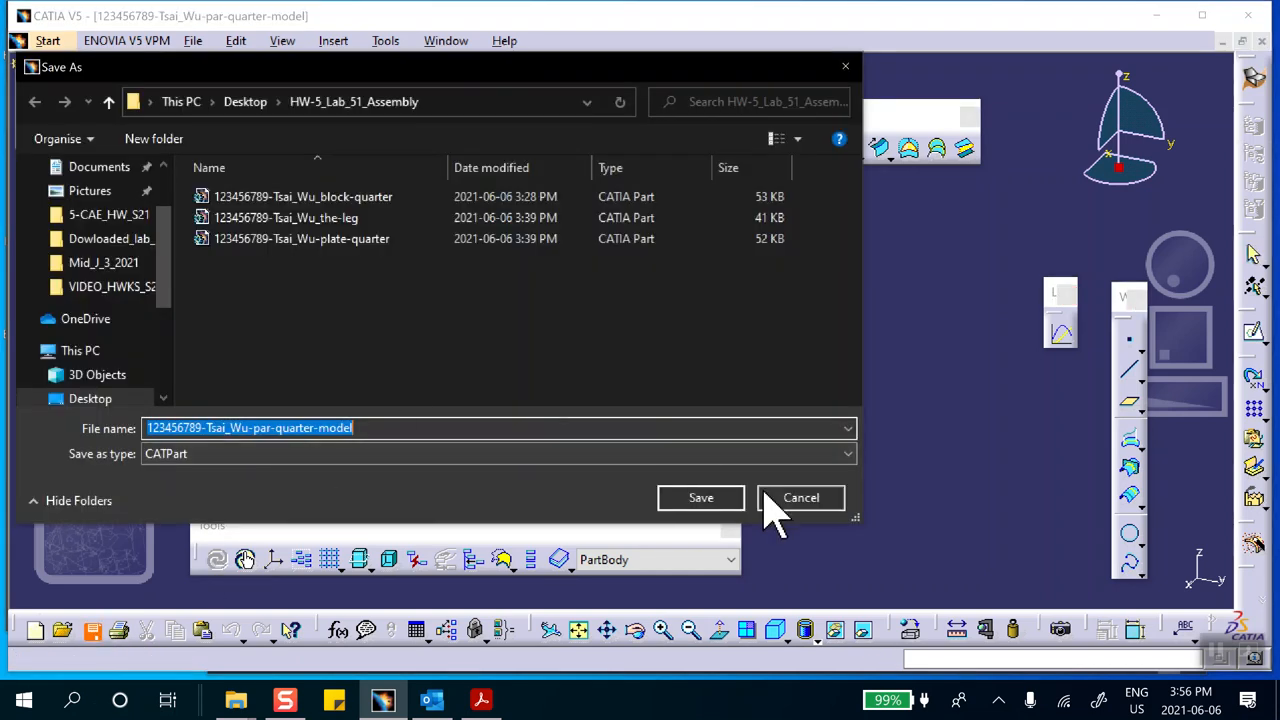
left_click(775, 499)
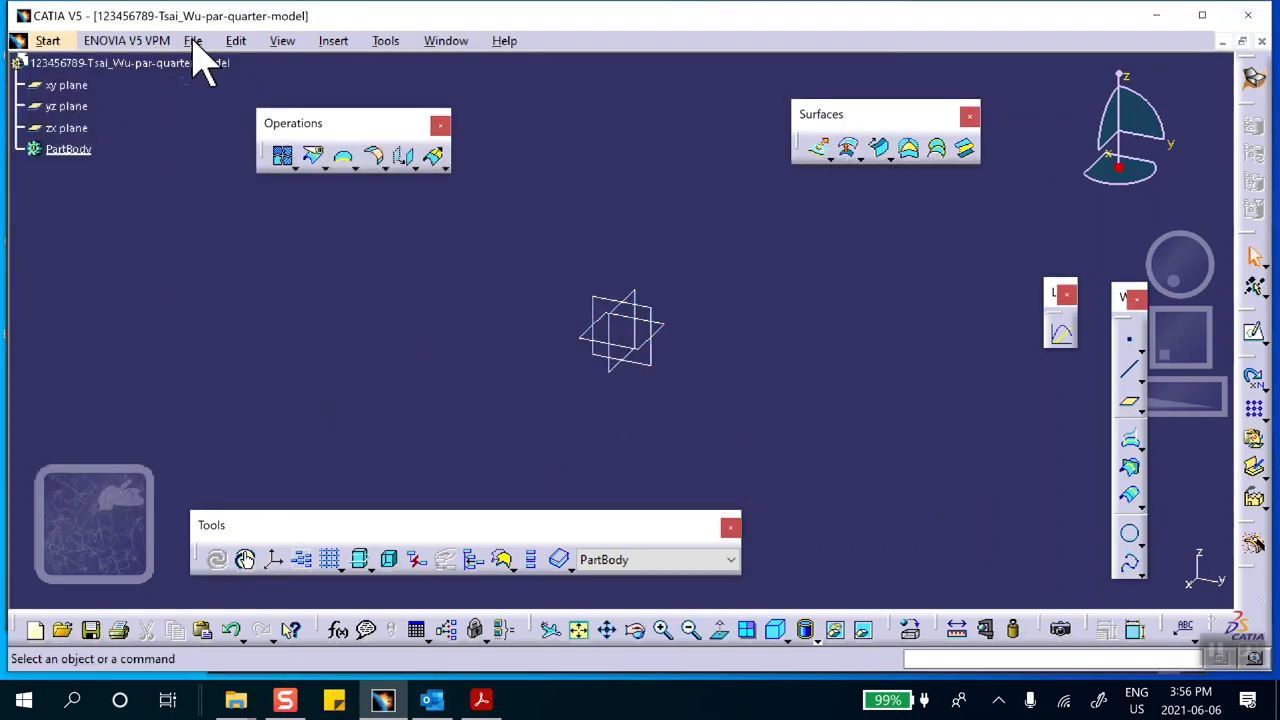
left_click(193, 41)
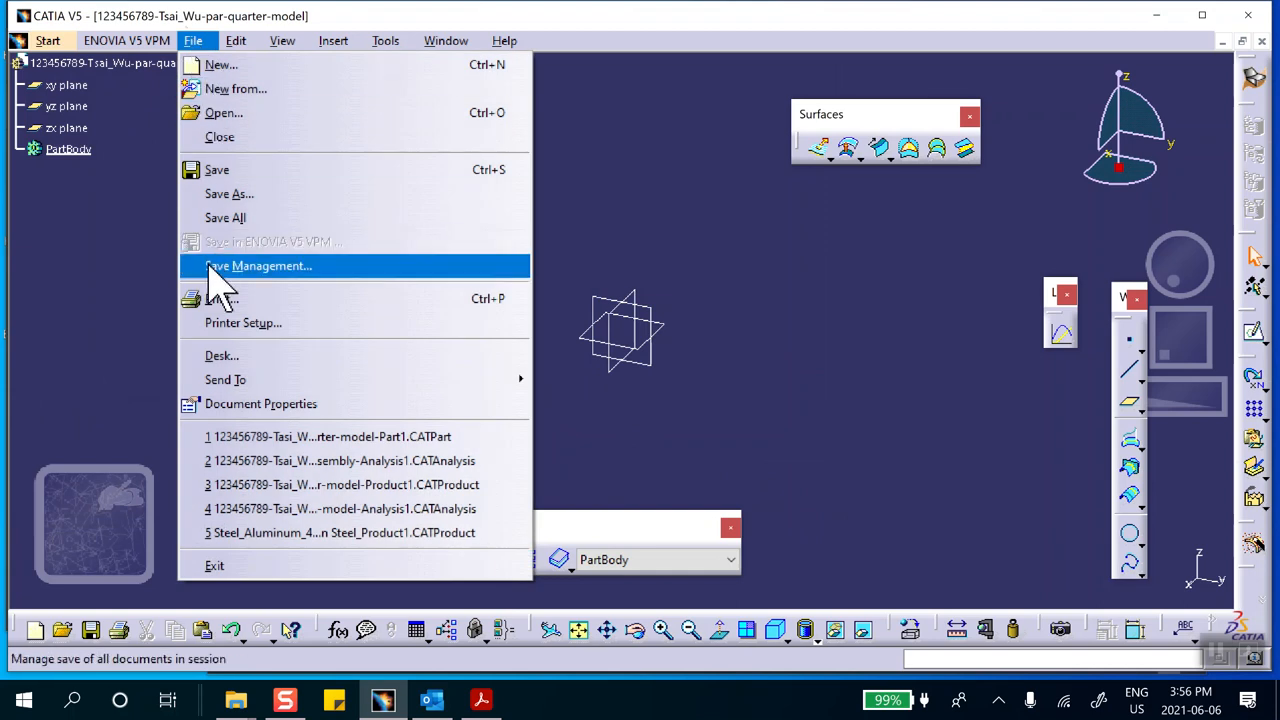
left_click(245, 266)
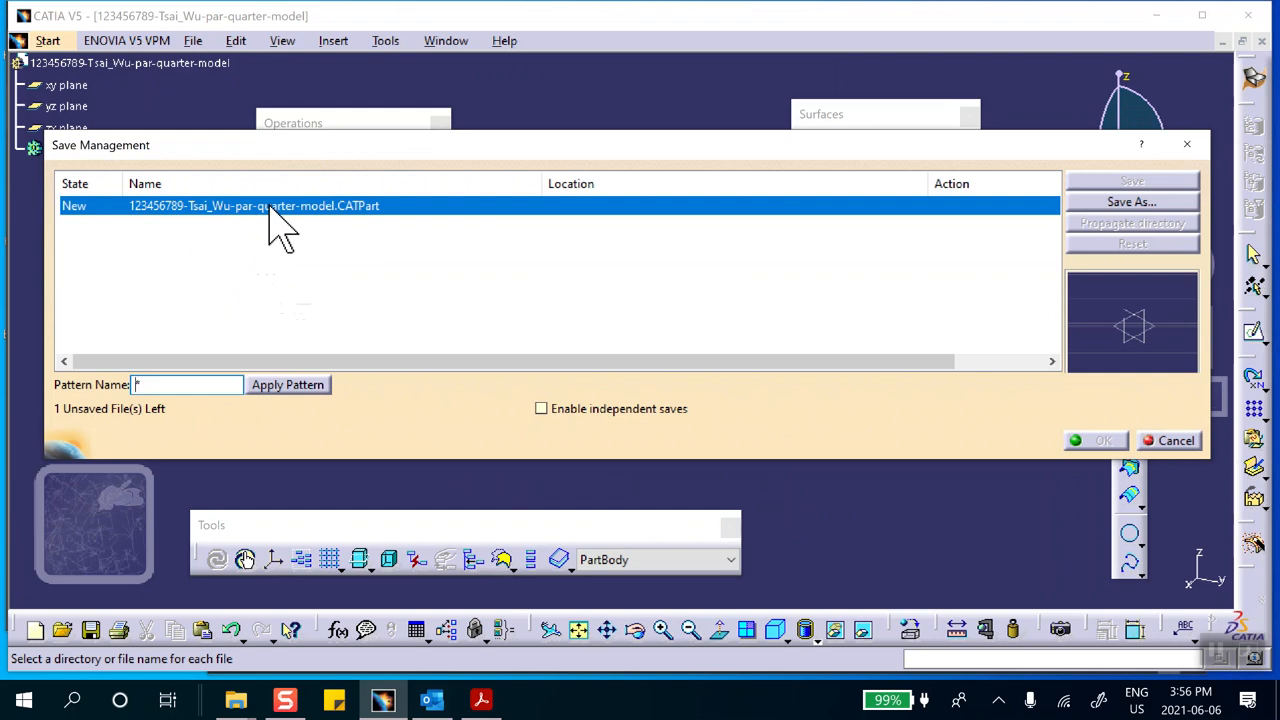
left_click(1140, 205)
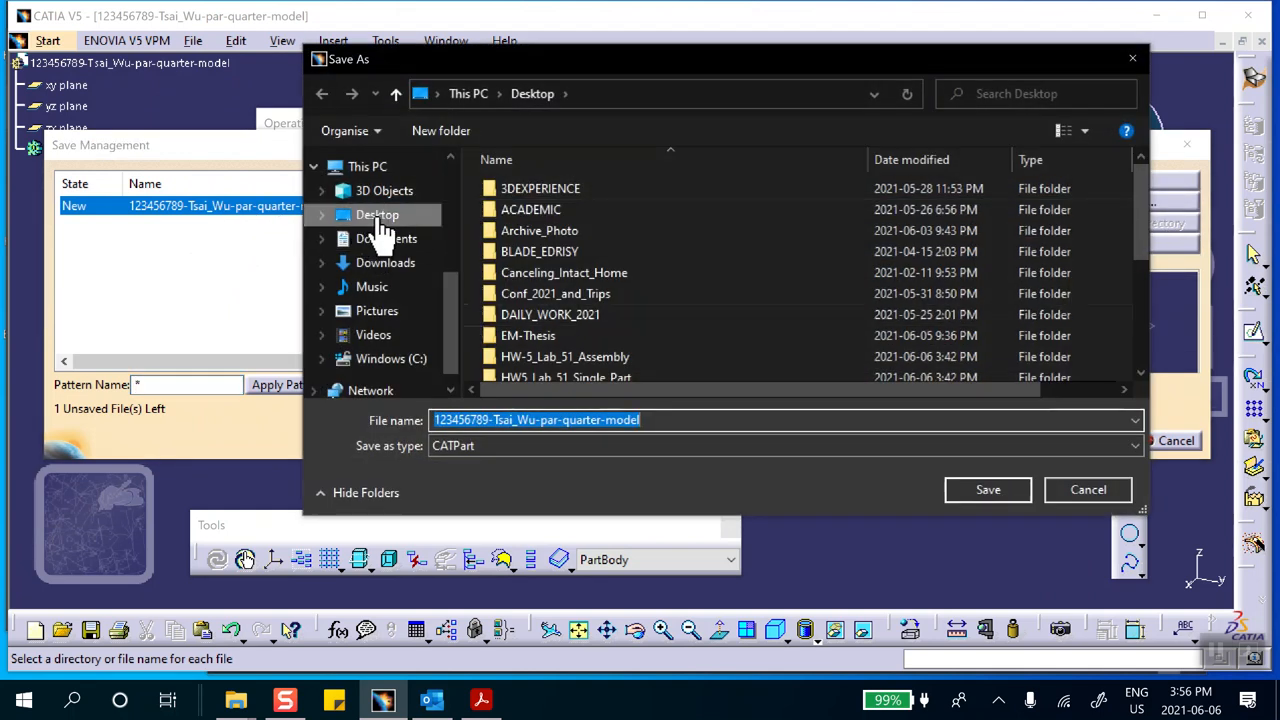
left_click(372, 216)
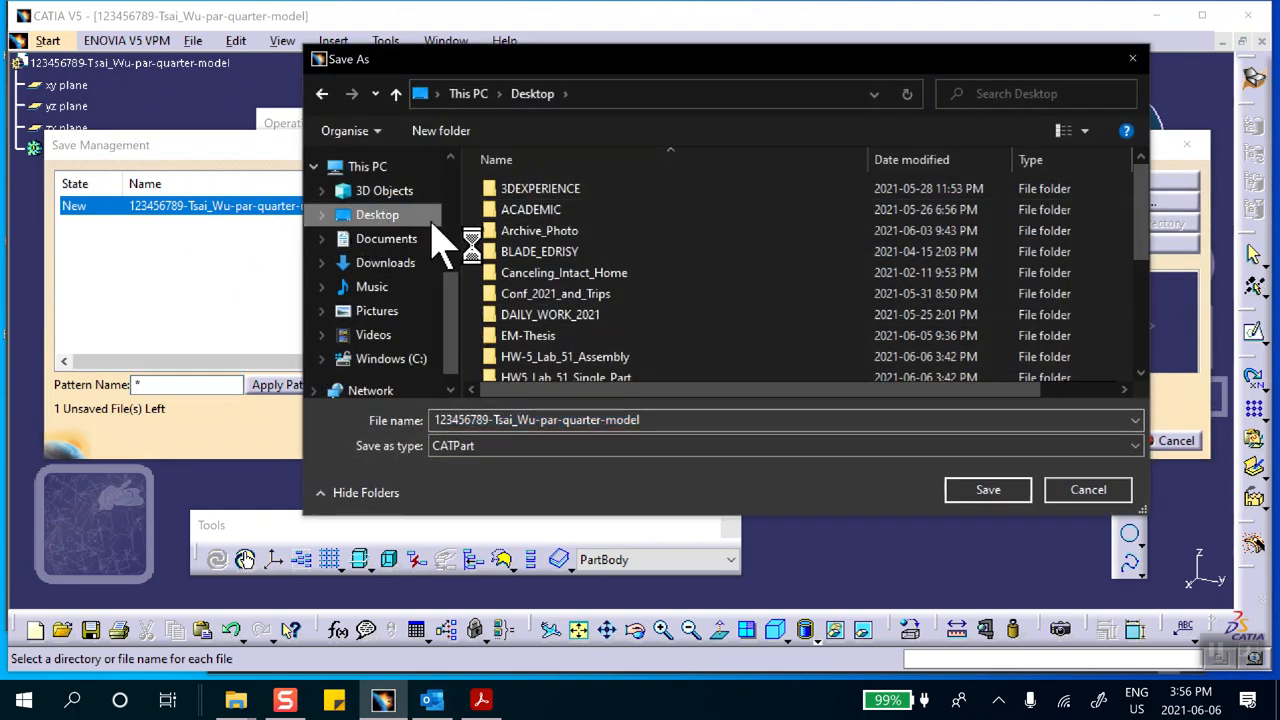
left_click(447, 131)
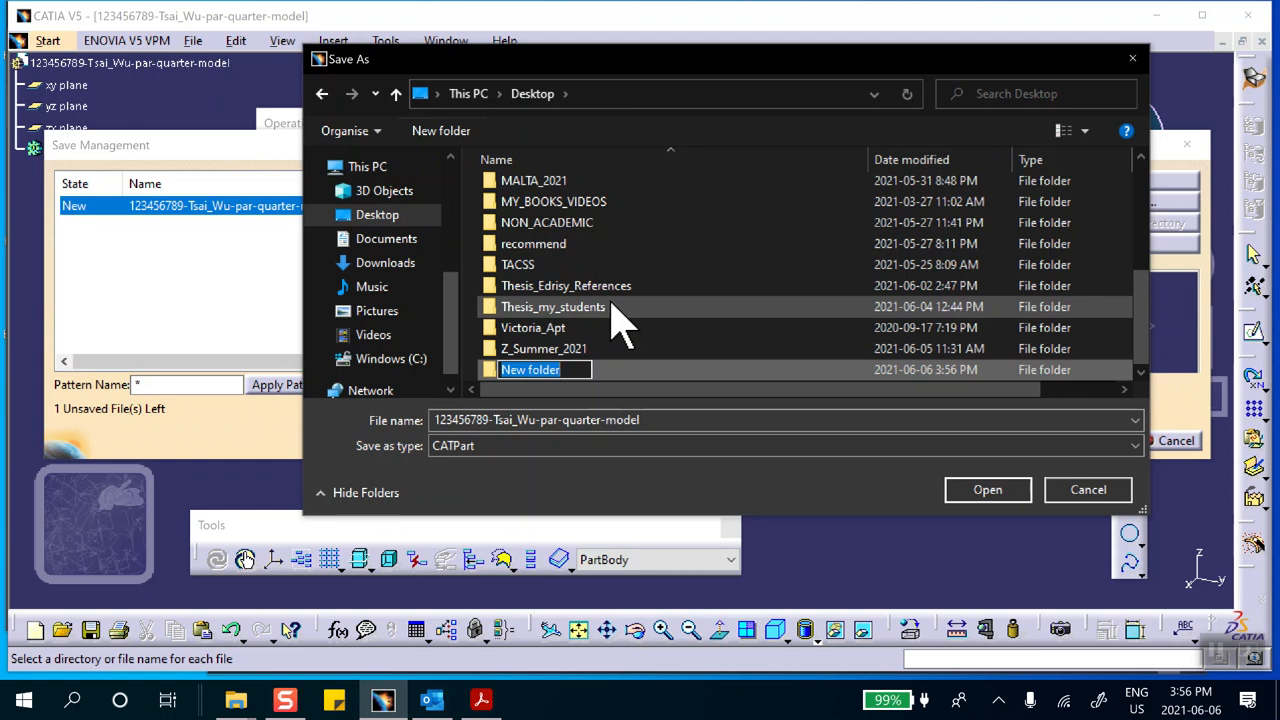
type("Lab_52_as_a_Part")
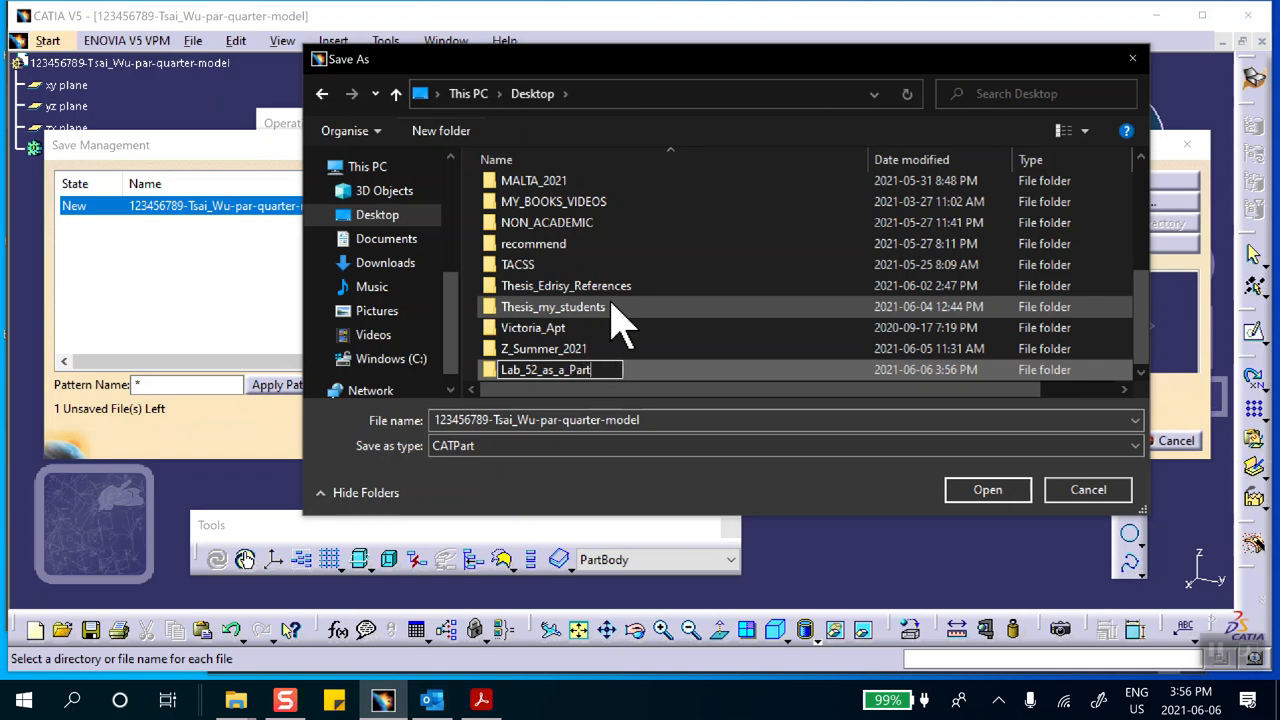
Save the part file in the Lab_52_as_a_Part folder and complete the managed save
double_click(655, 372)
left_click(995, 490)
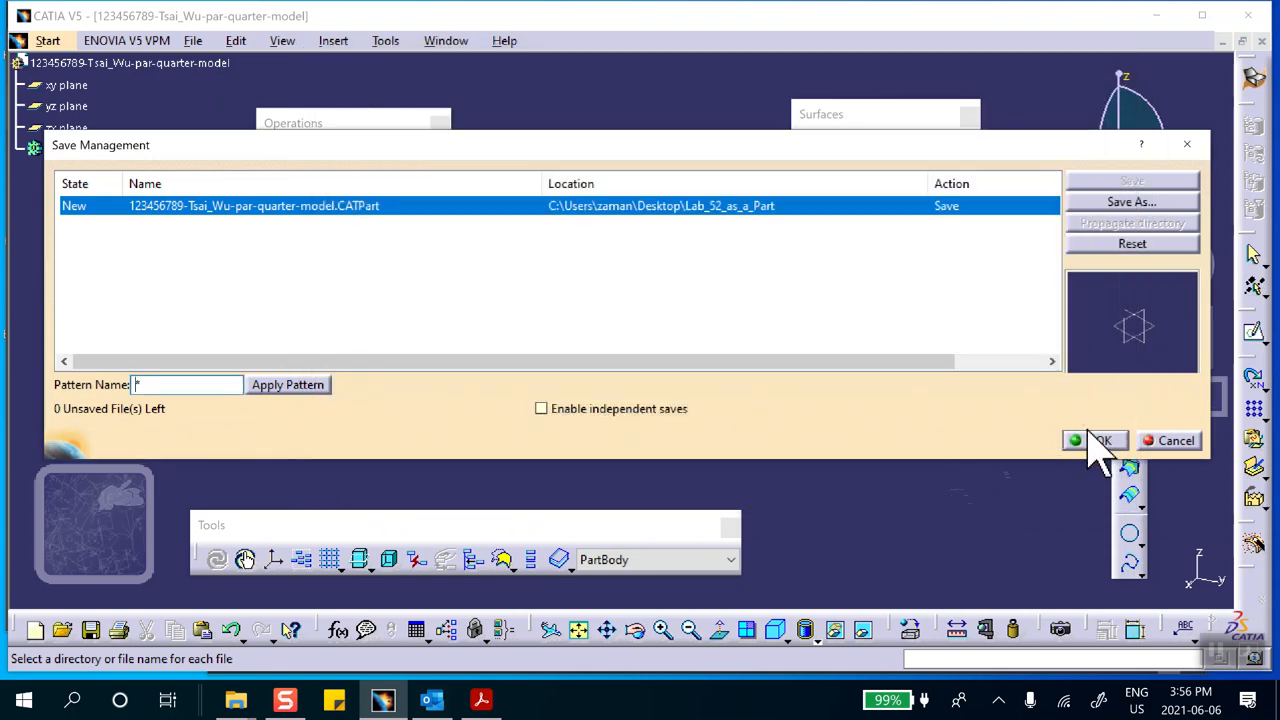
left_click(1095, 440)
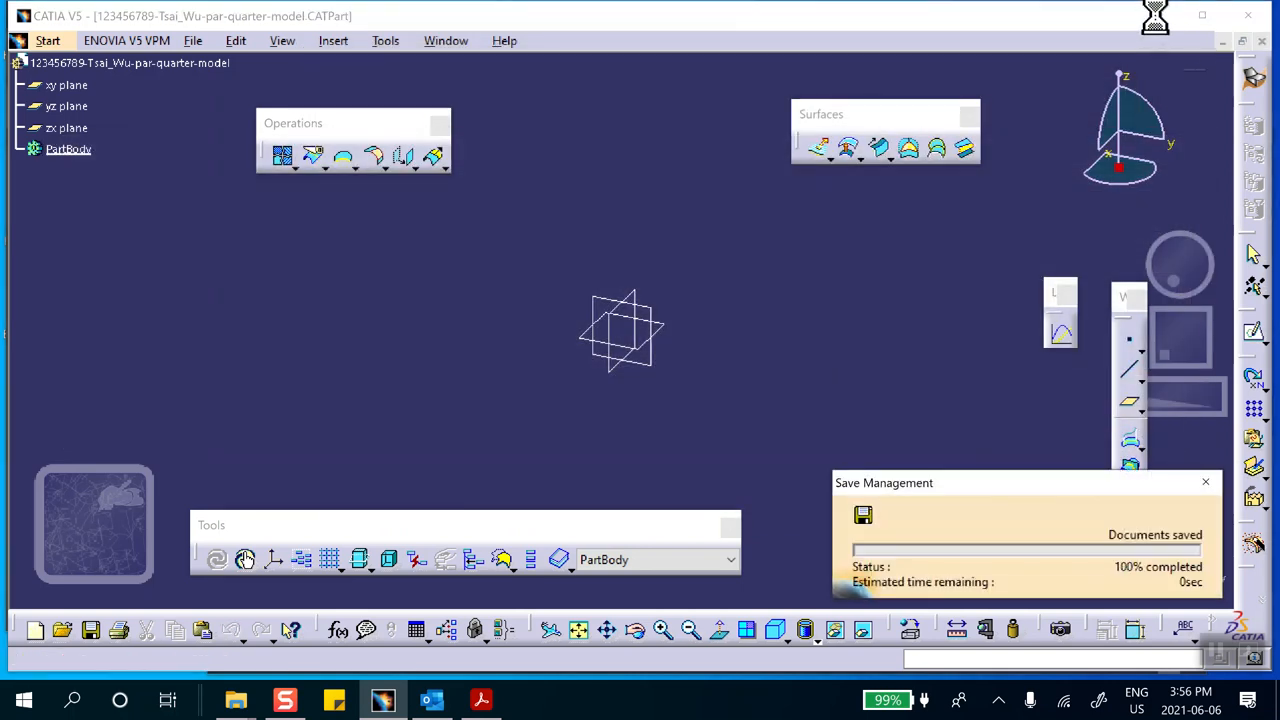
Check the saved part file in the Desktop folder Lab_52_as_a_Part, widening the Name column to read its full name
left_click(1154, 16)
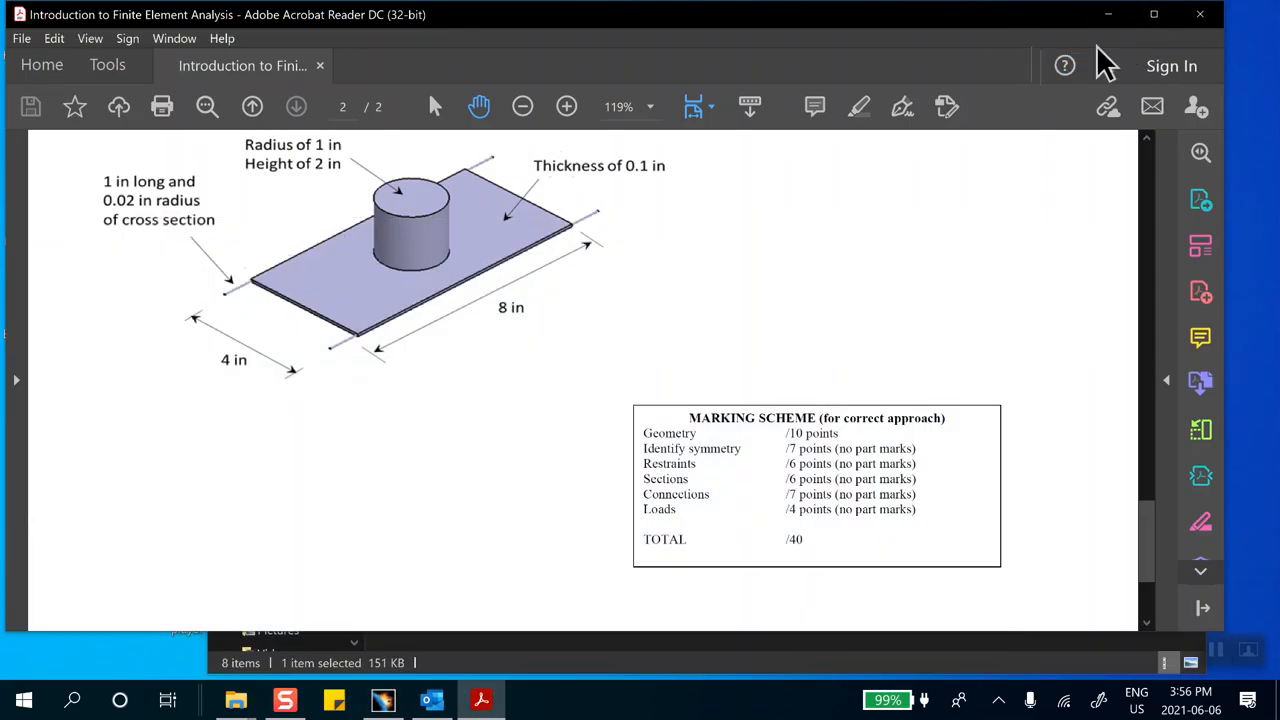
left_click(1108, 14)
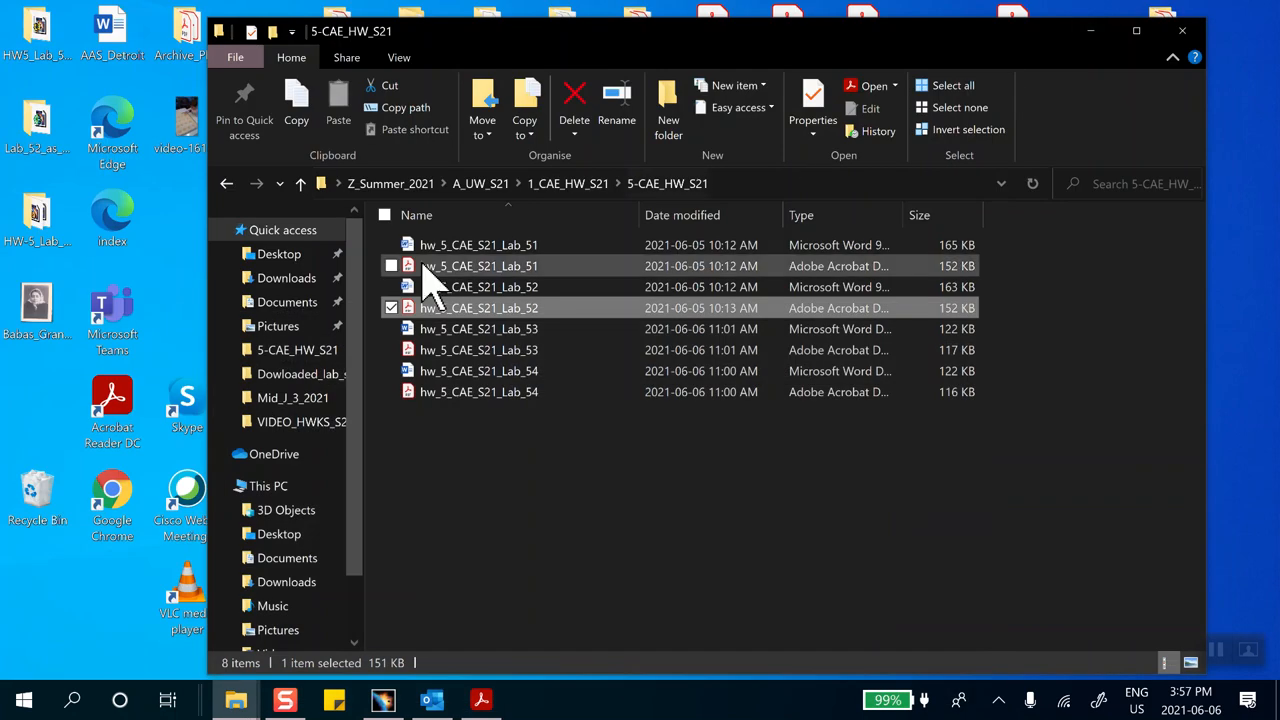
left_click(42, 225)
left_click(42, 152)
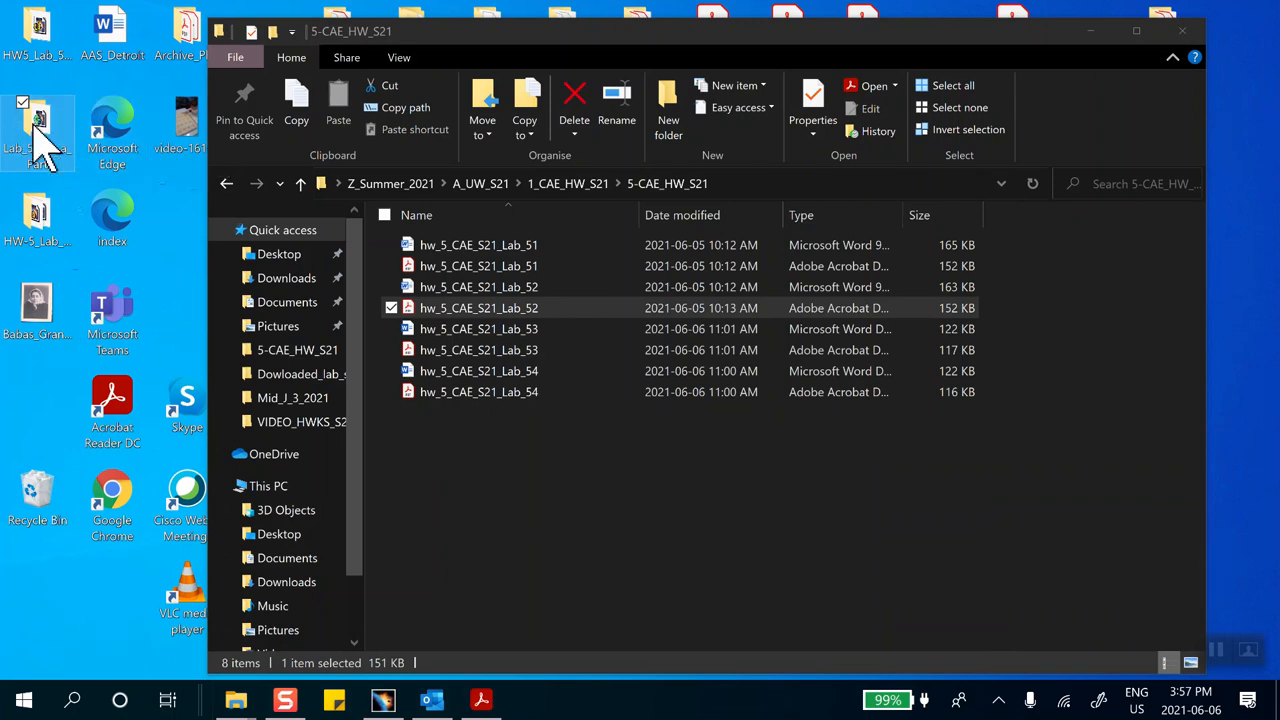
double_click(36, 130)
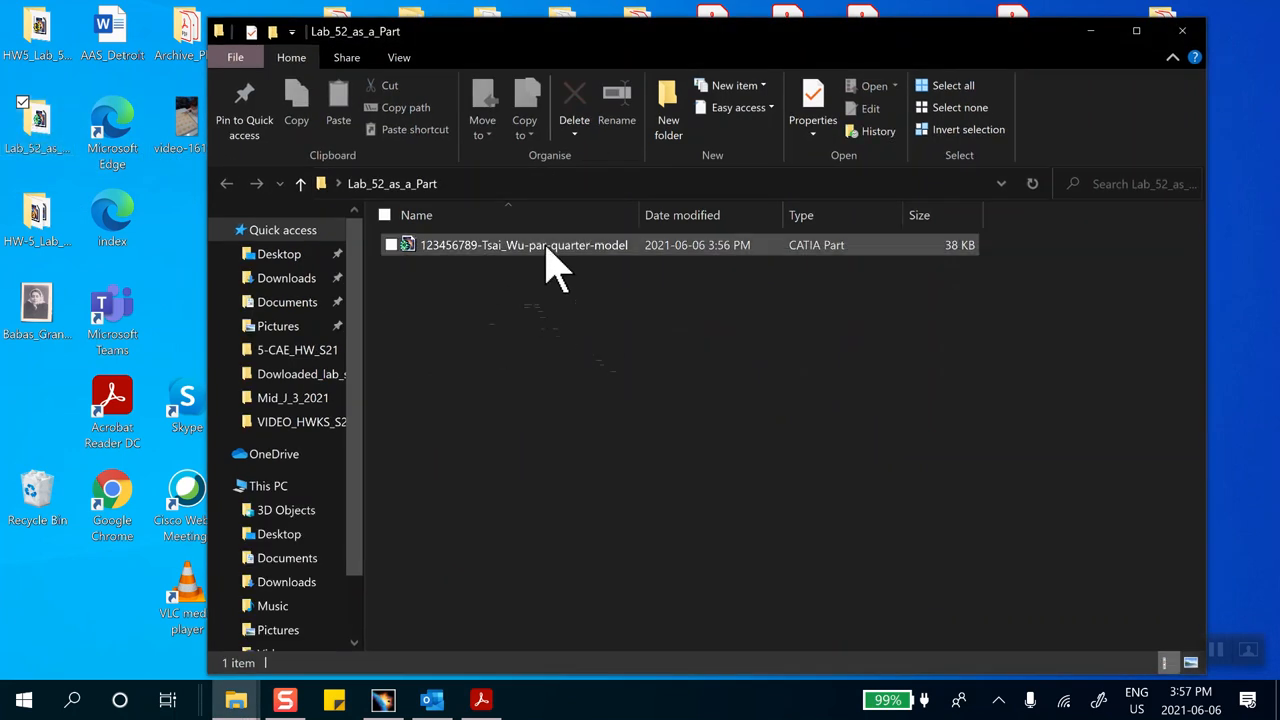
left_click_drag(641, 212, 709, 212)
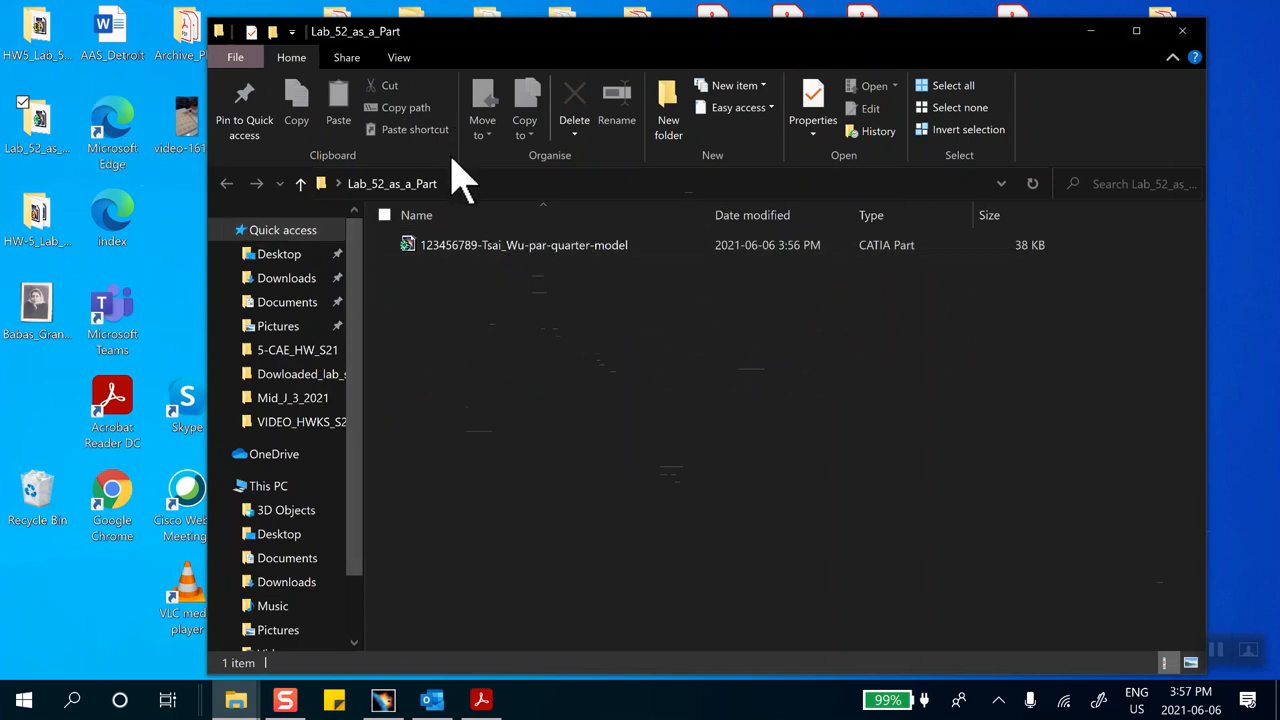
left_click(1090, 31)
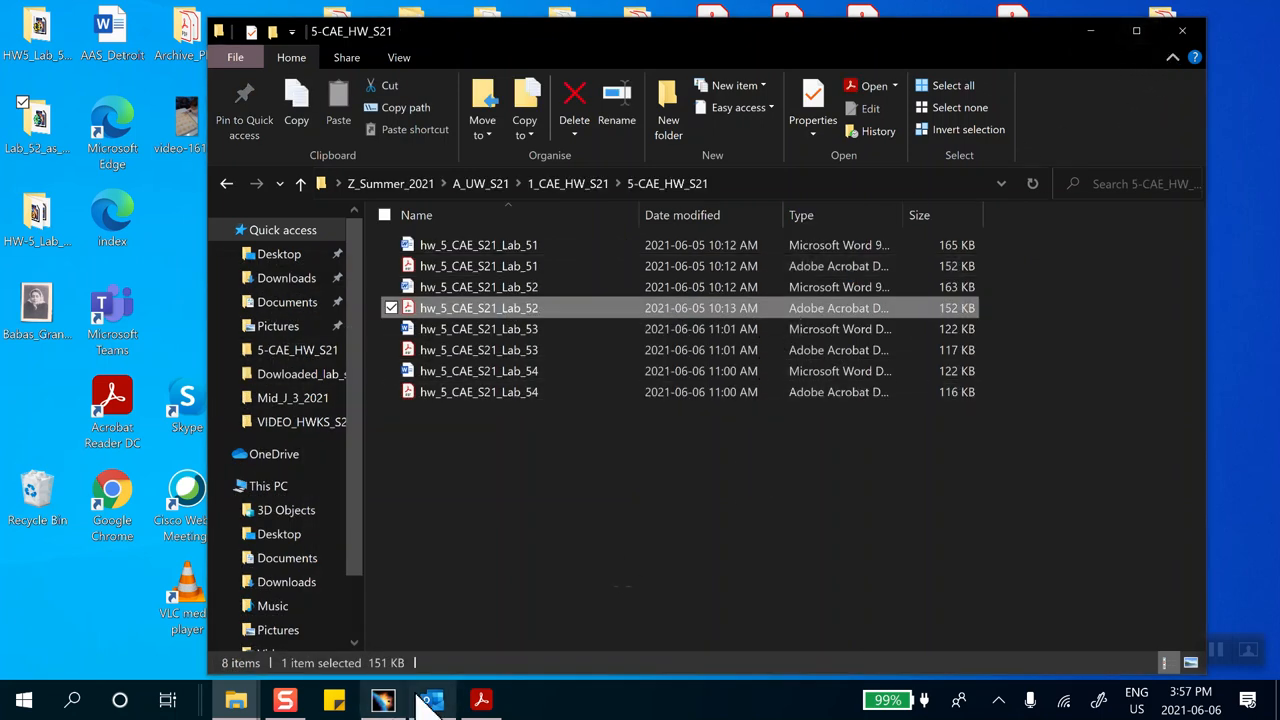
Return to CATIA V5 and change to the Part Design workbench
left_click(383, 700)
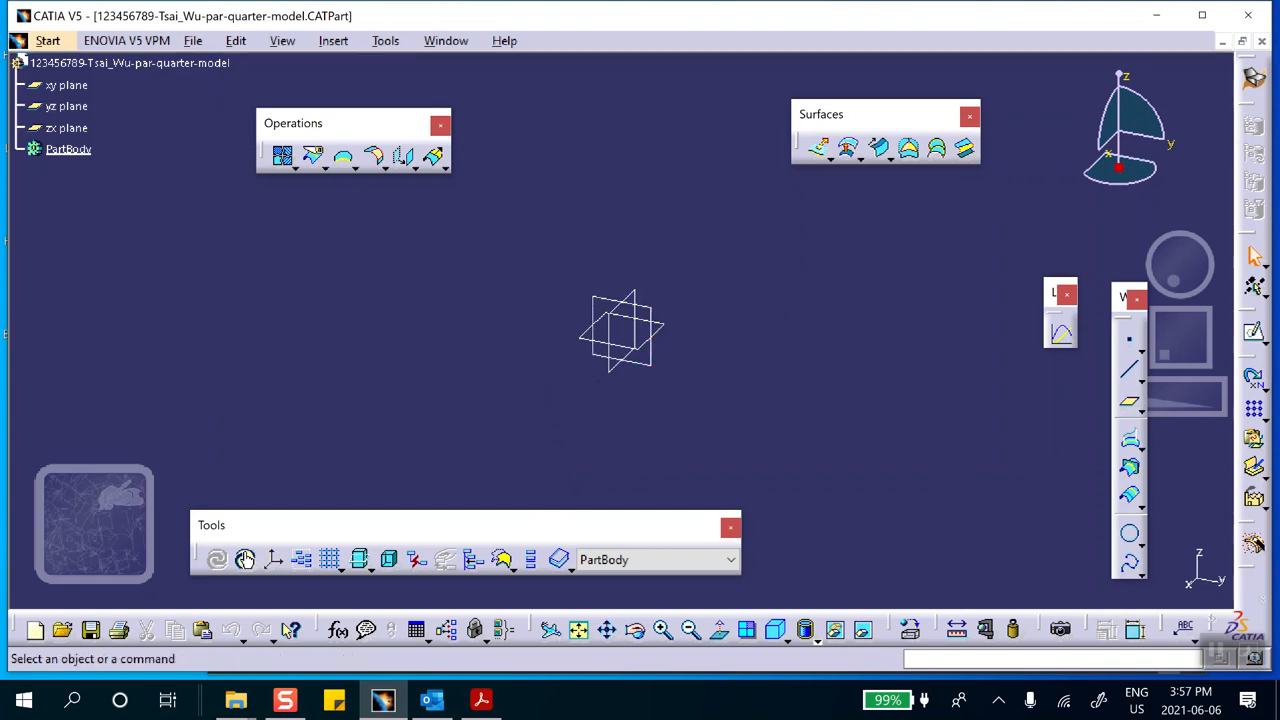
left_click(1256, 82)
left_click(1075, 450)
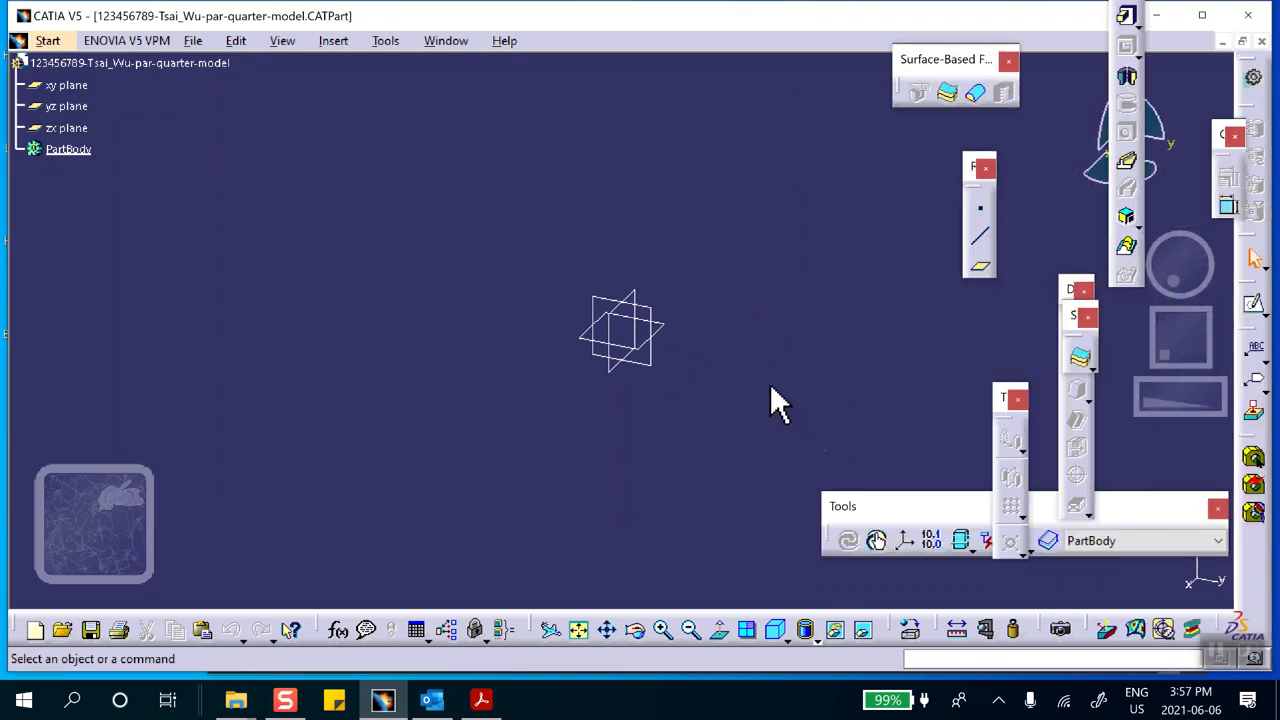
Start a sketch on the xy plane and draw an upper semicircular arc centred on the origin with a radius of about 2.66 in
left_click(676, 333)
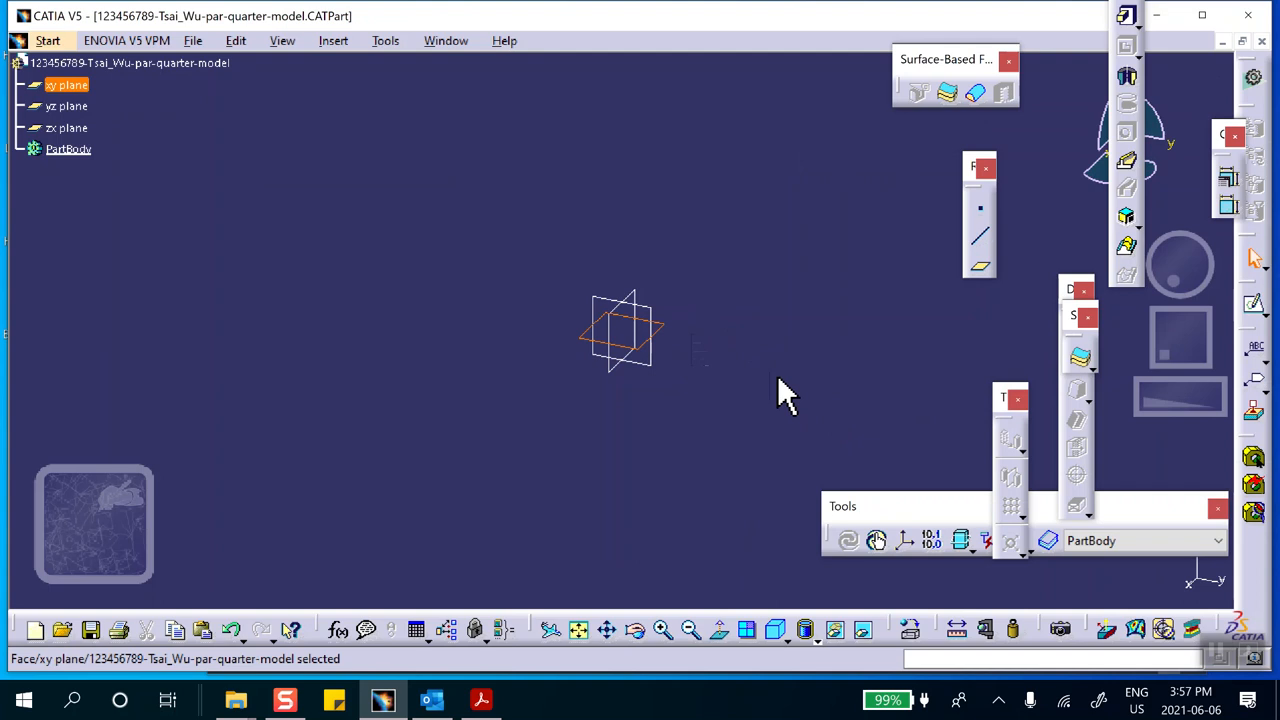
left_click(1254, 303)
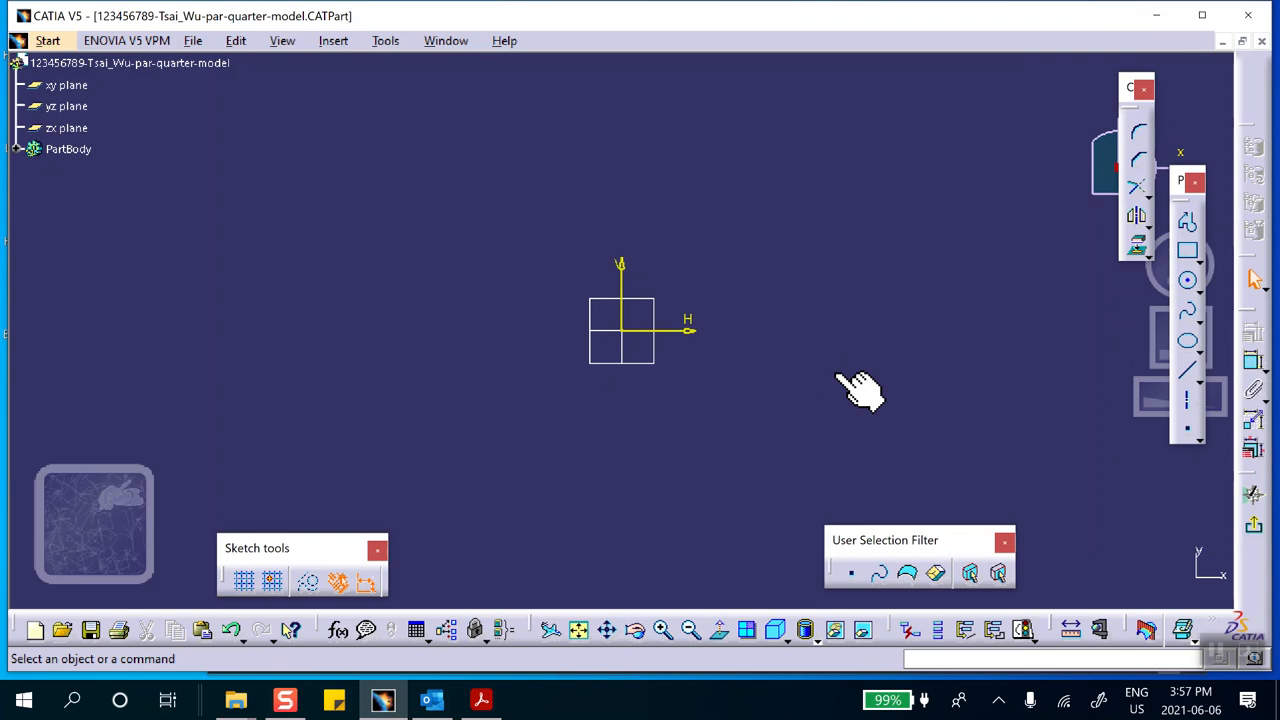
left_click(1196, 291)
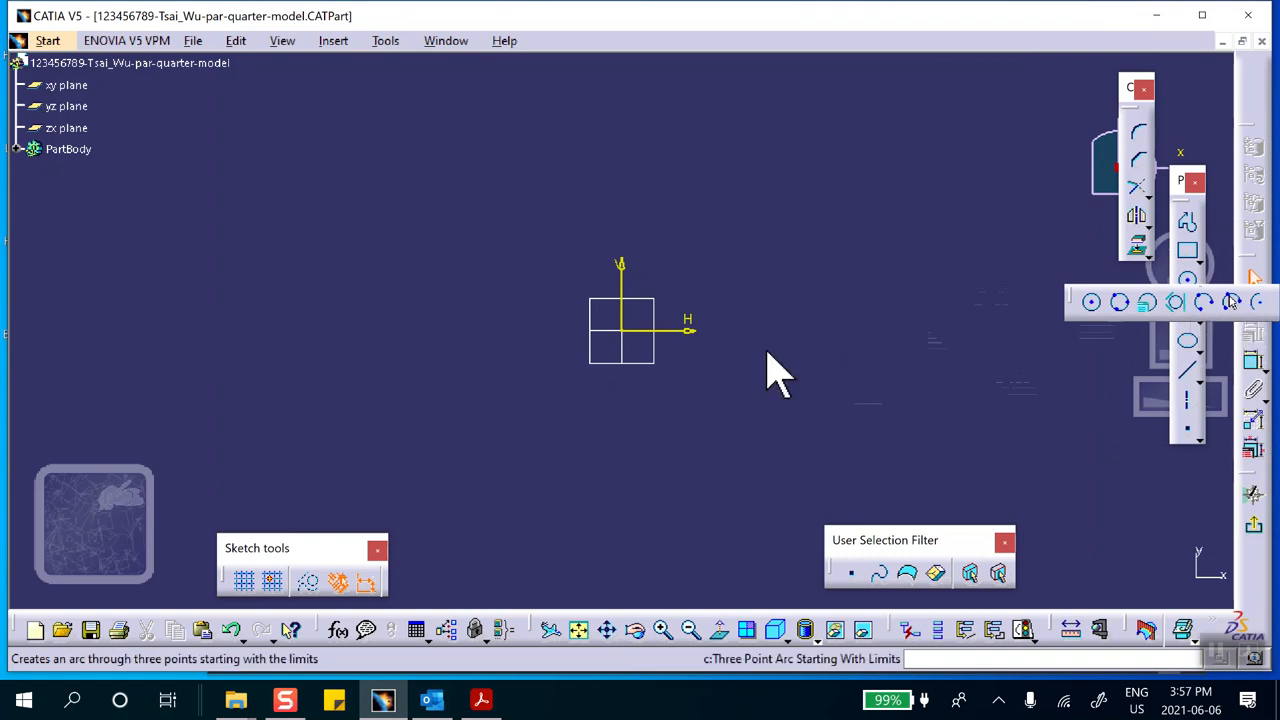
left_click(622, 330)
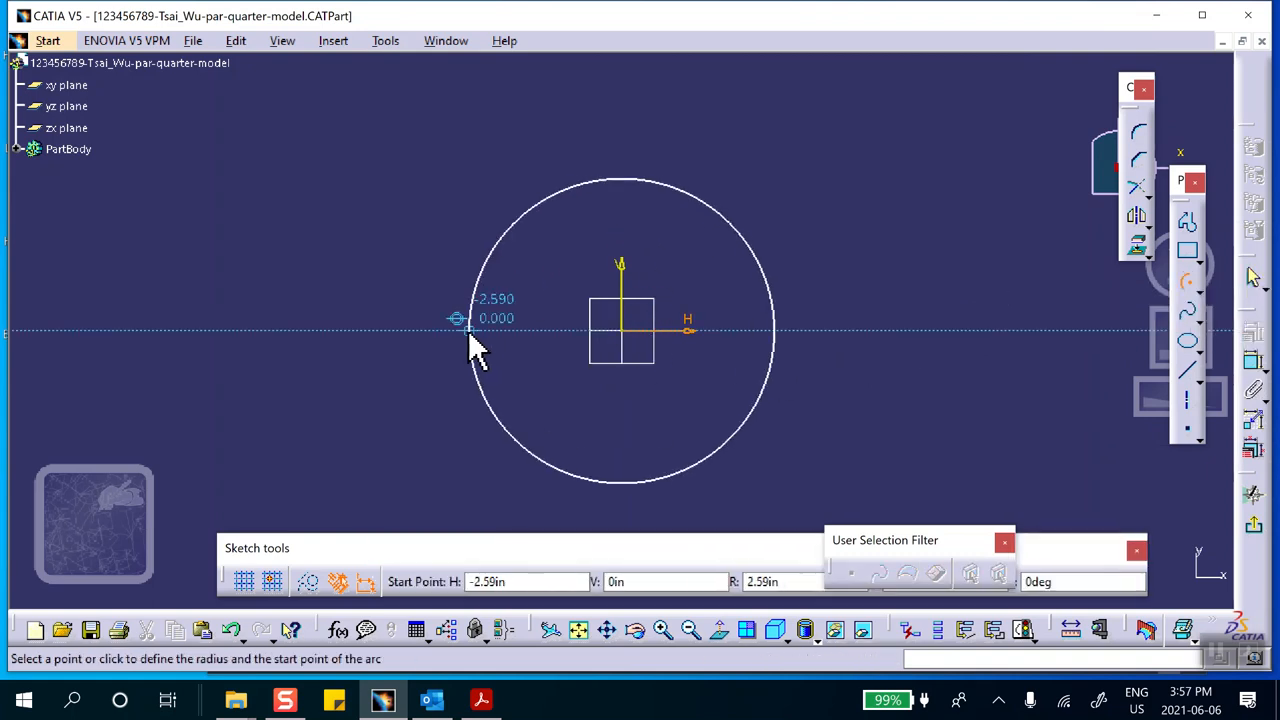
left_click(466, 329)
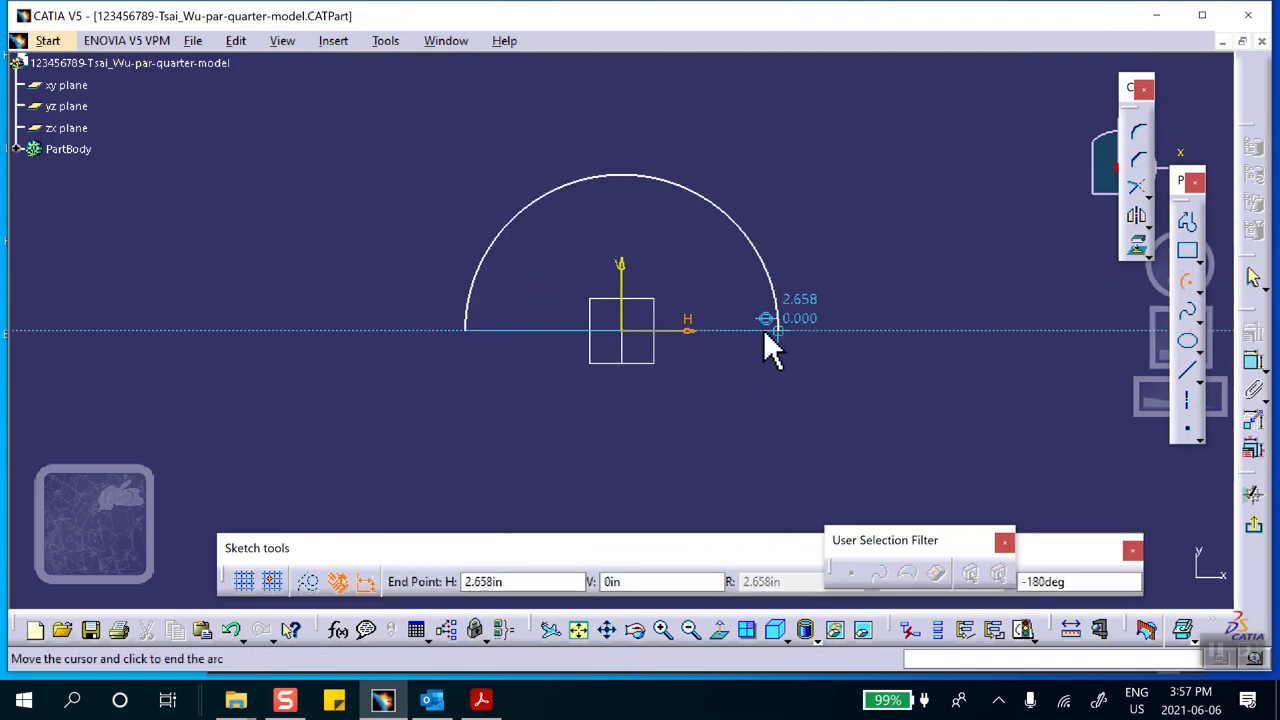
left_click(766, 332)
Close the semicircle with a horizontal line joining the arc's two endpoints along the H axis
left_click(1182, 378)
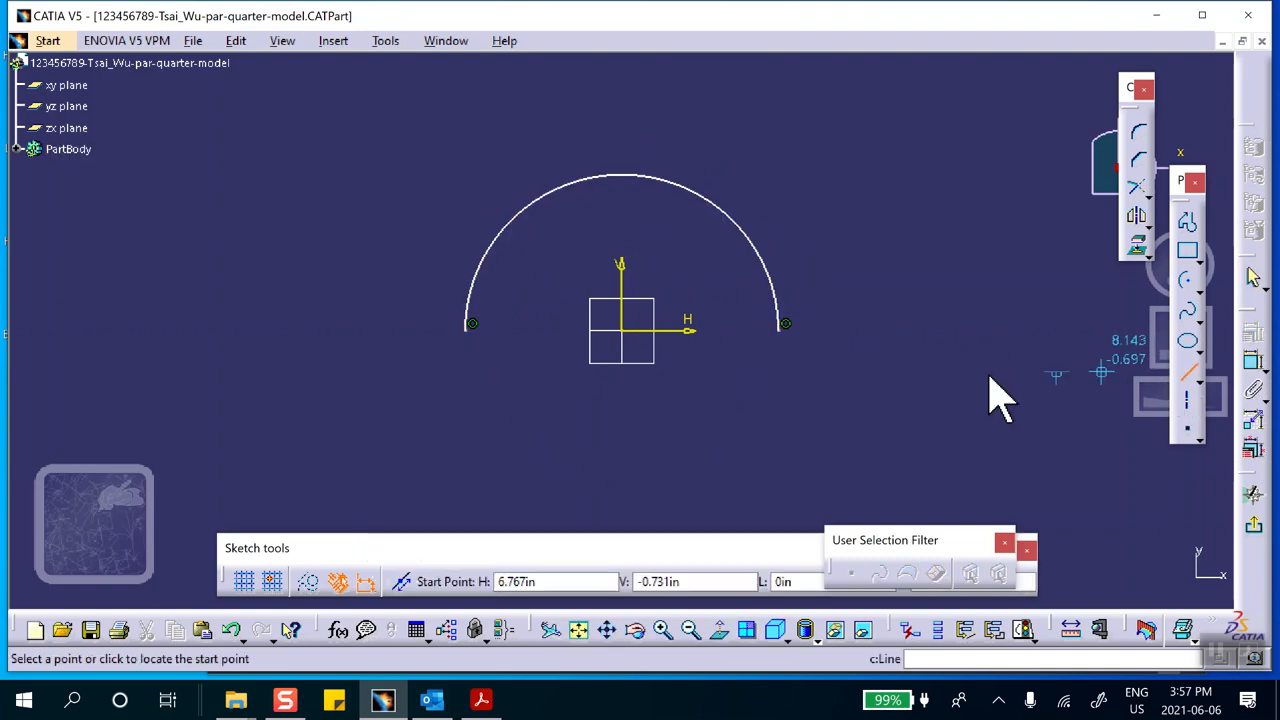
left_click(467, 325)
left_click(779, 327)
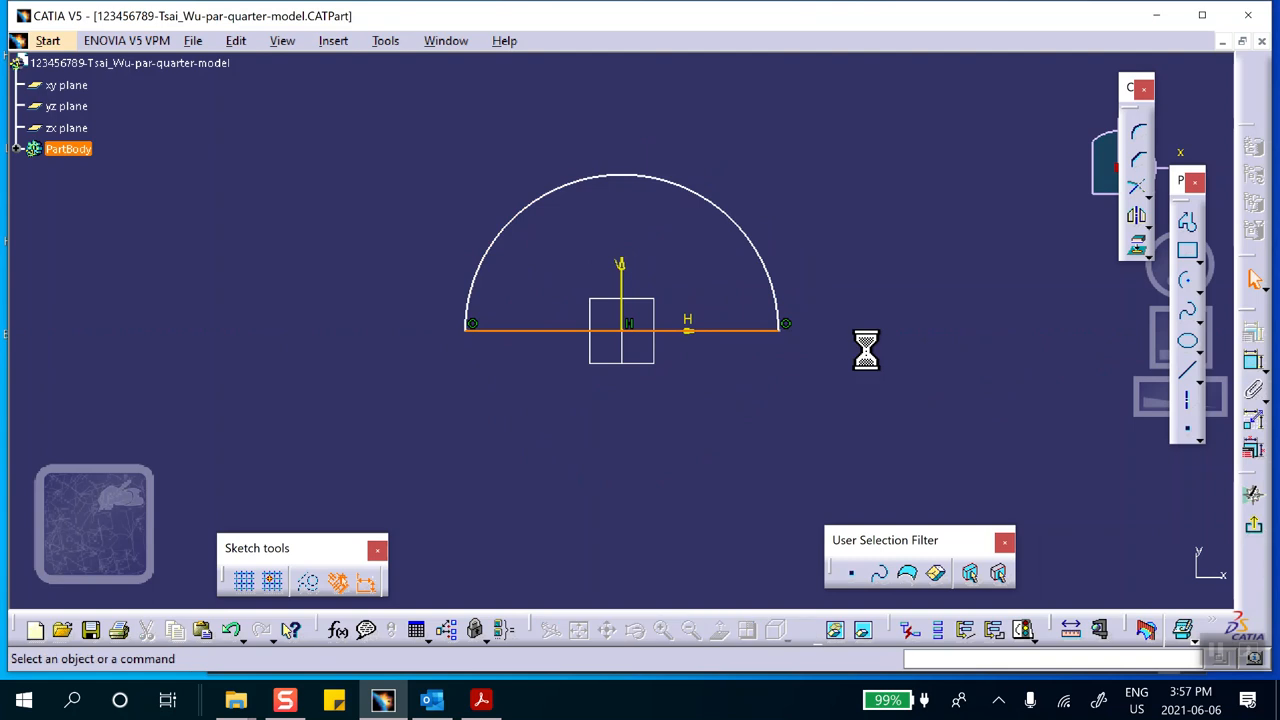
Dimension the semicircular arc's radius and set it to 1 in
left_click(758, 250)
left_click(811, 232)
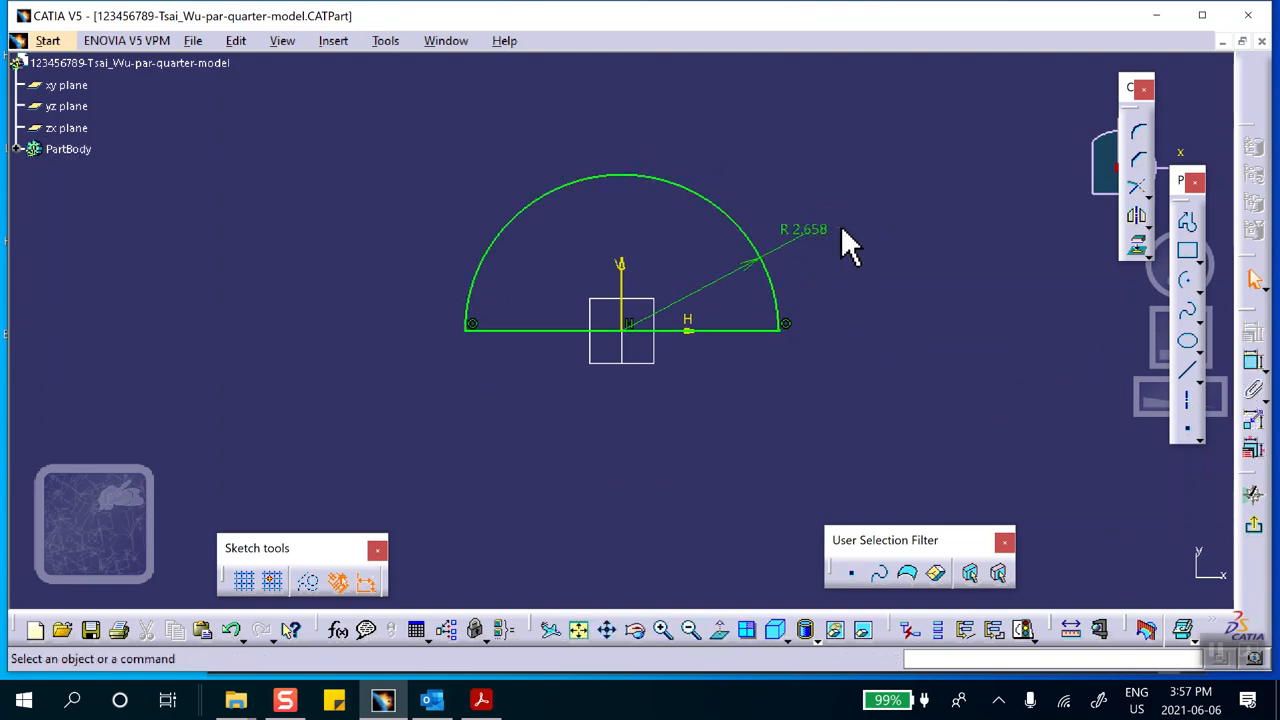
double_click(822, 235)
type("1")
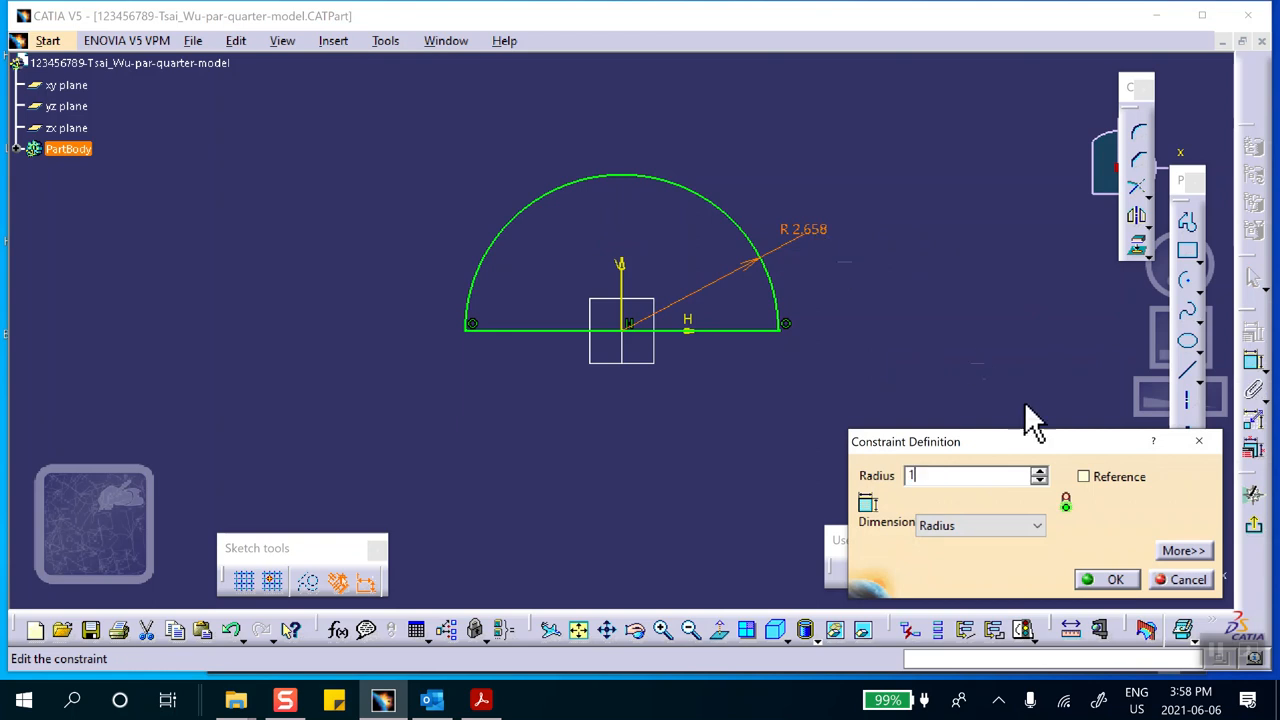
left_click(1110, 580)
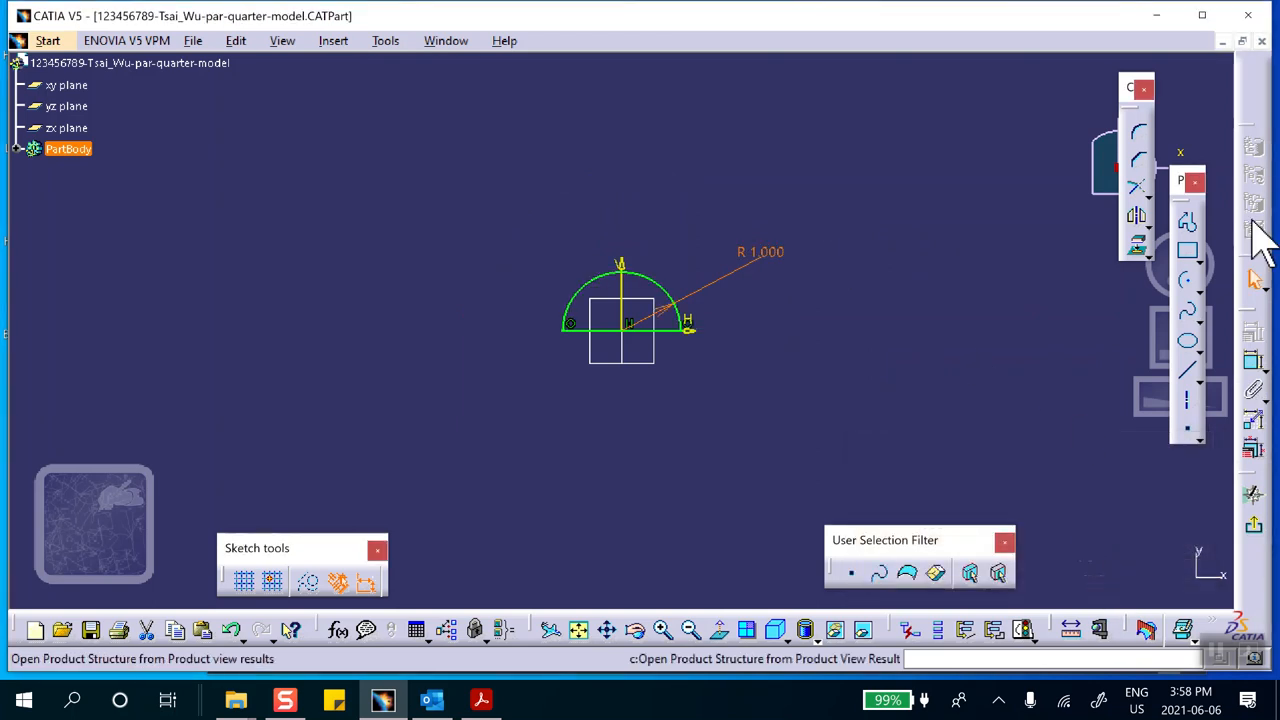
Exit the sketch and extrude the semicircular profile with a Pad 2 in long
left_click(1256, 528)
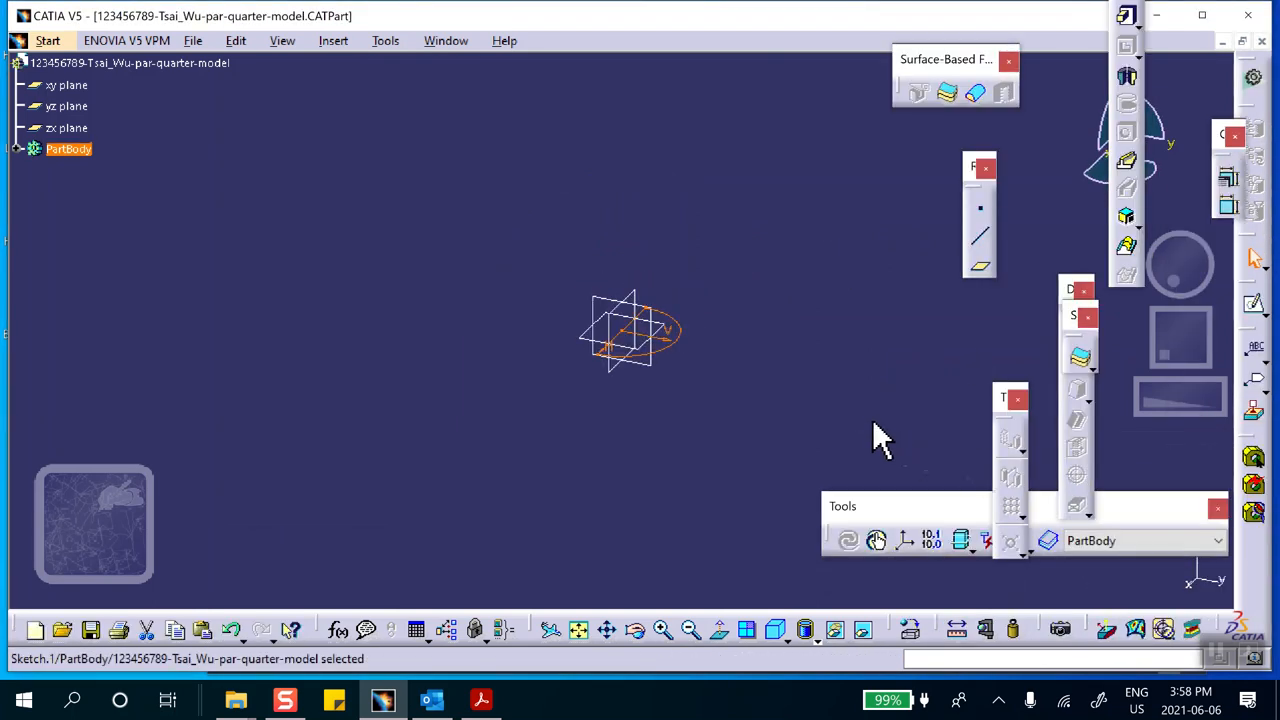
left_click(1128, 20)
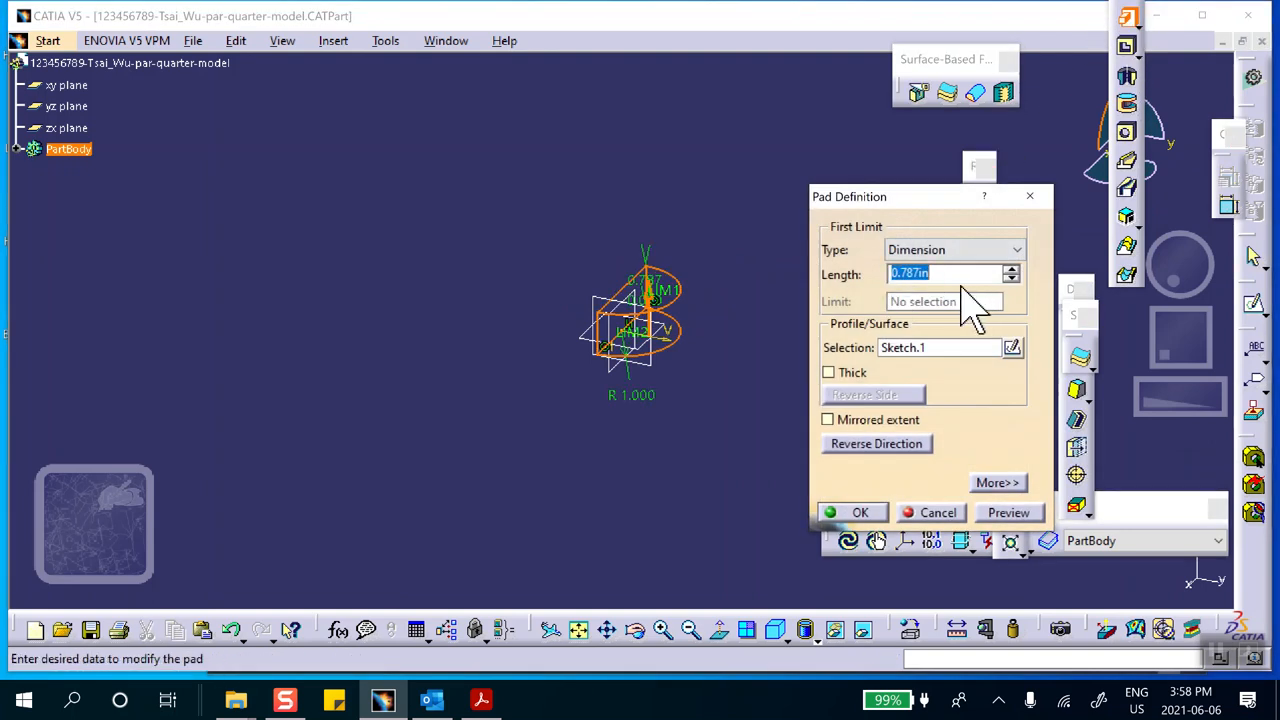
type("2")
left_click(855, 513)
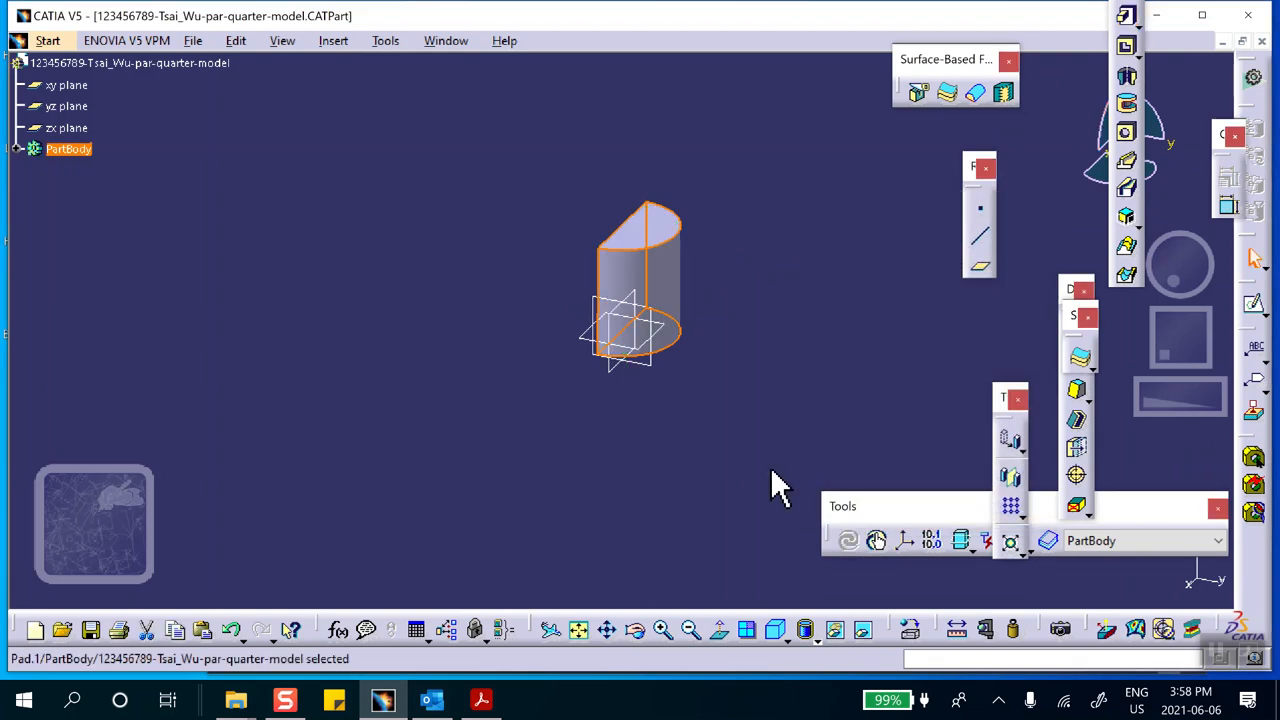
left_click(435, 326)
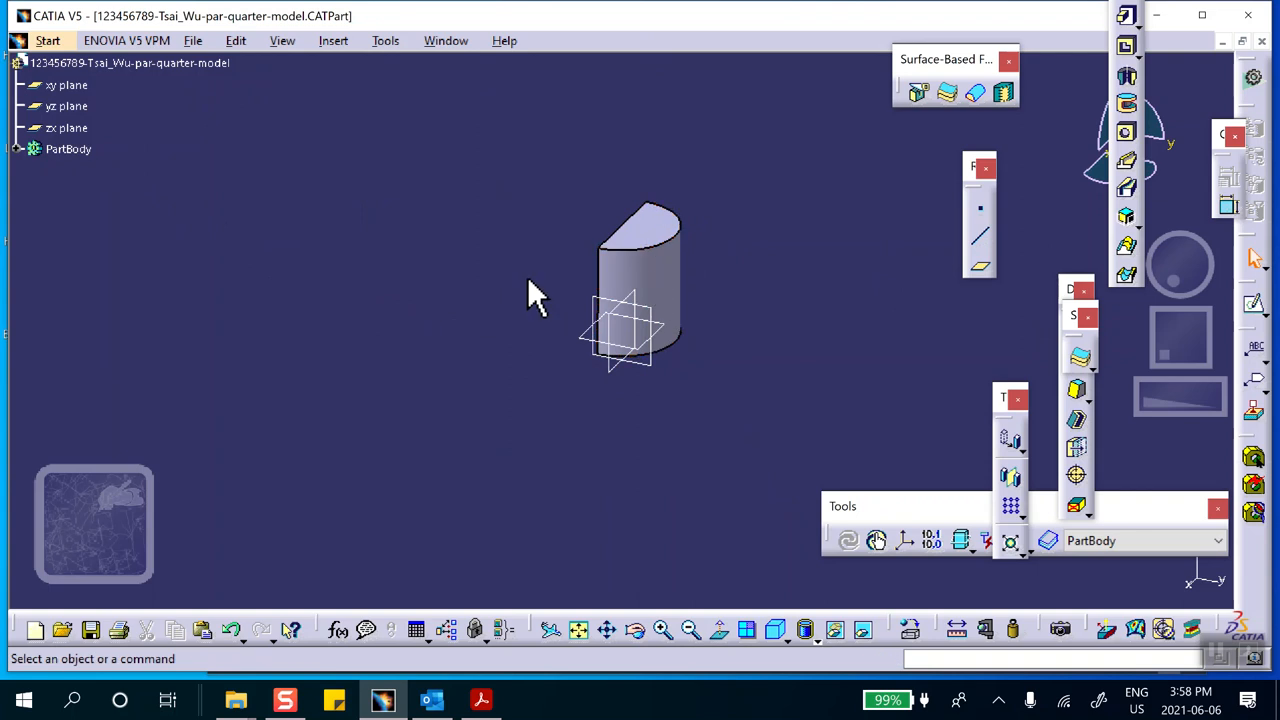
Change to the surface design workbench and start a new sketch on the xy plane
left_click(1253, 82)
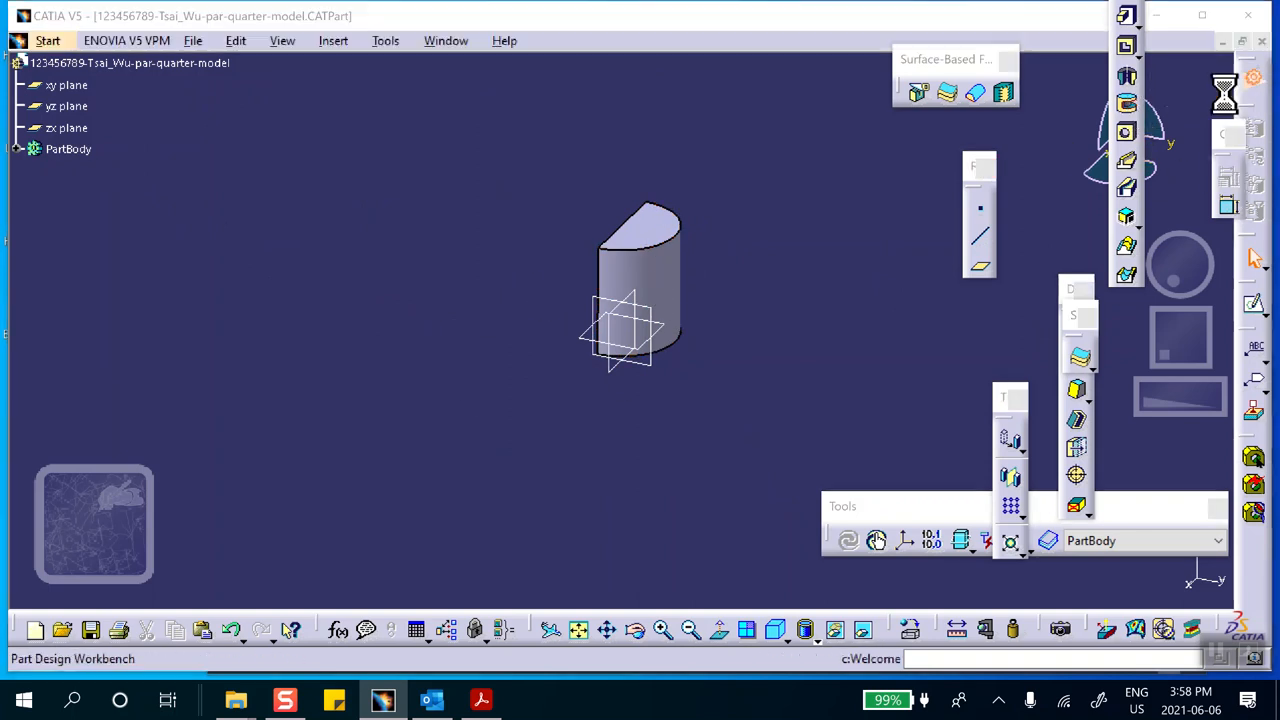
left_click(906, 270)
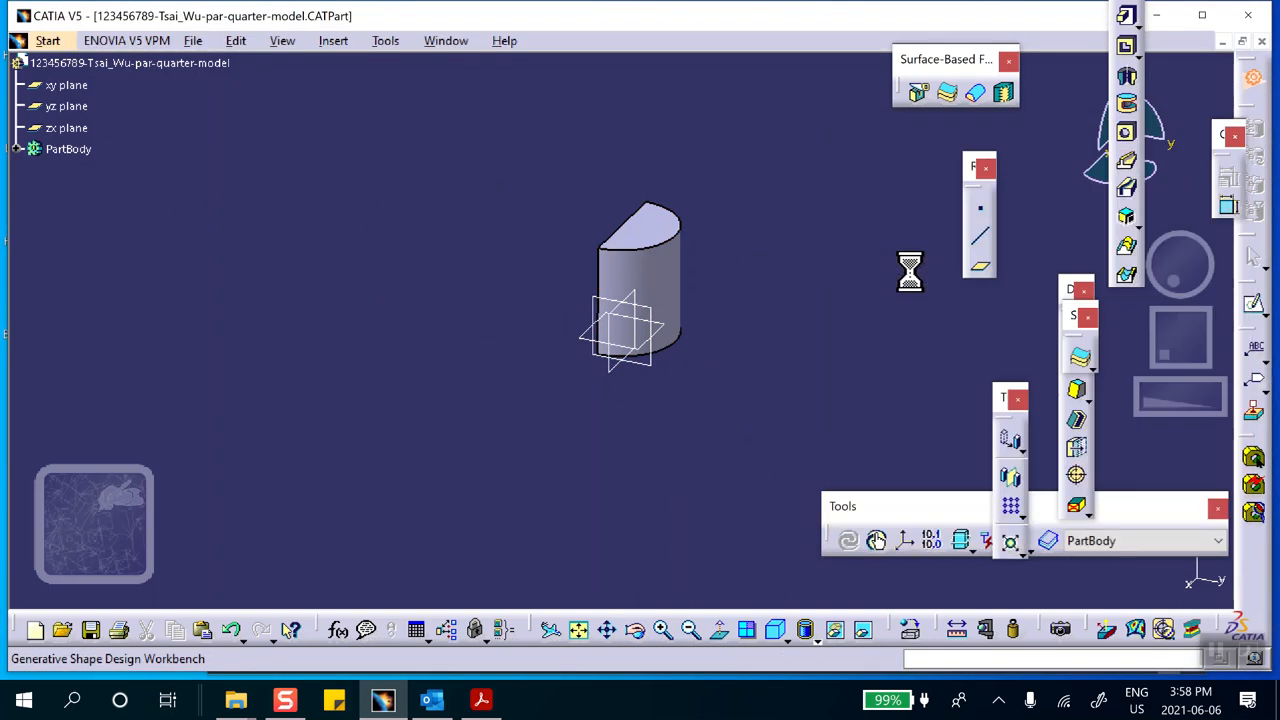
left_click(680, 345)
left_click(1252, 336)
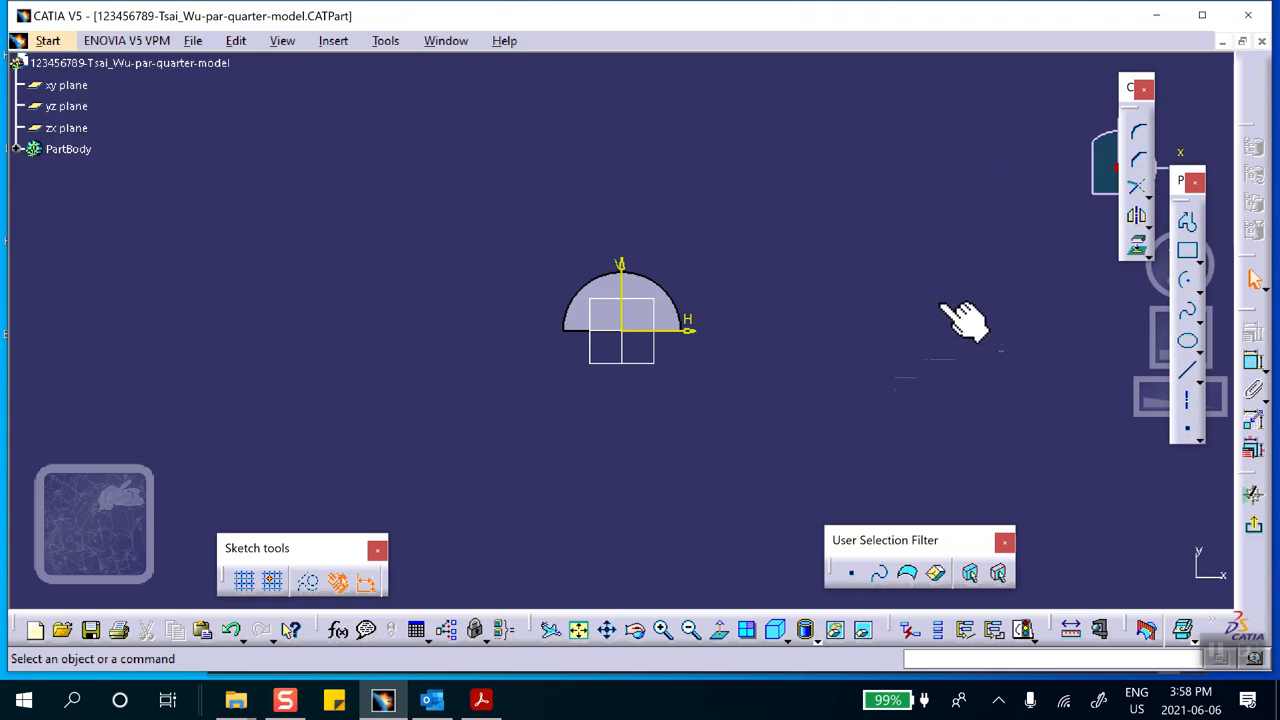
Draw a two-corner rectangle around the semicircle, with its lower edge on the H axis and its first corner at about H -3.24 in
left_click(1199, 258)
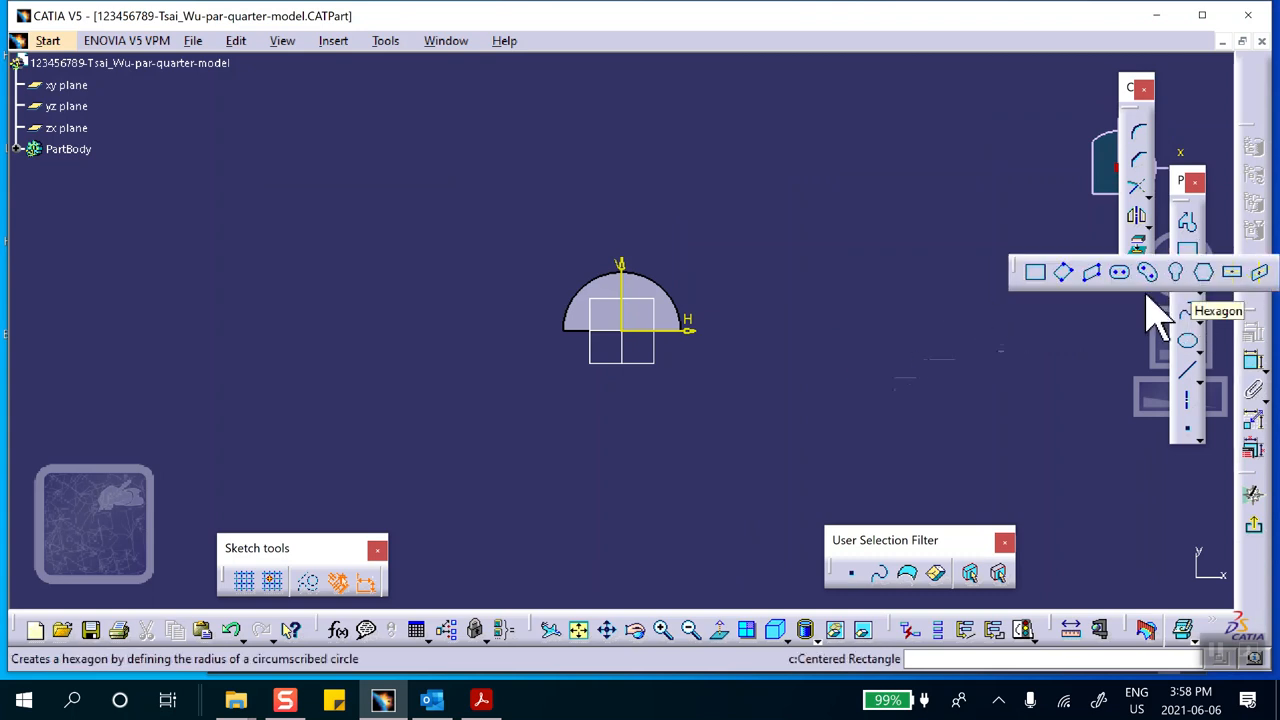
left_click(1231, 273)
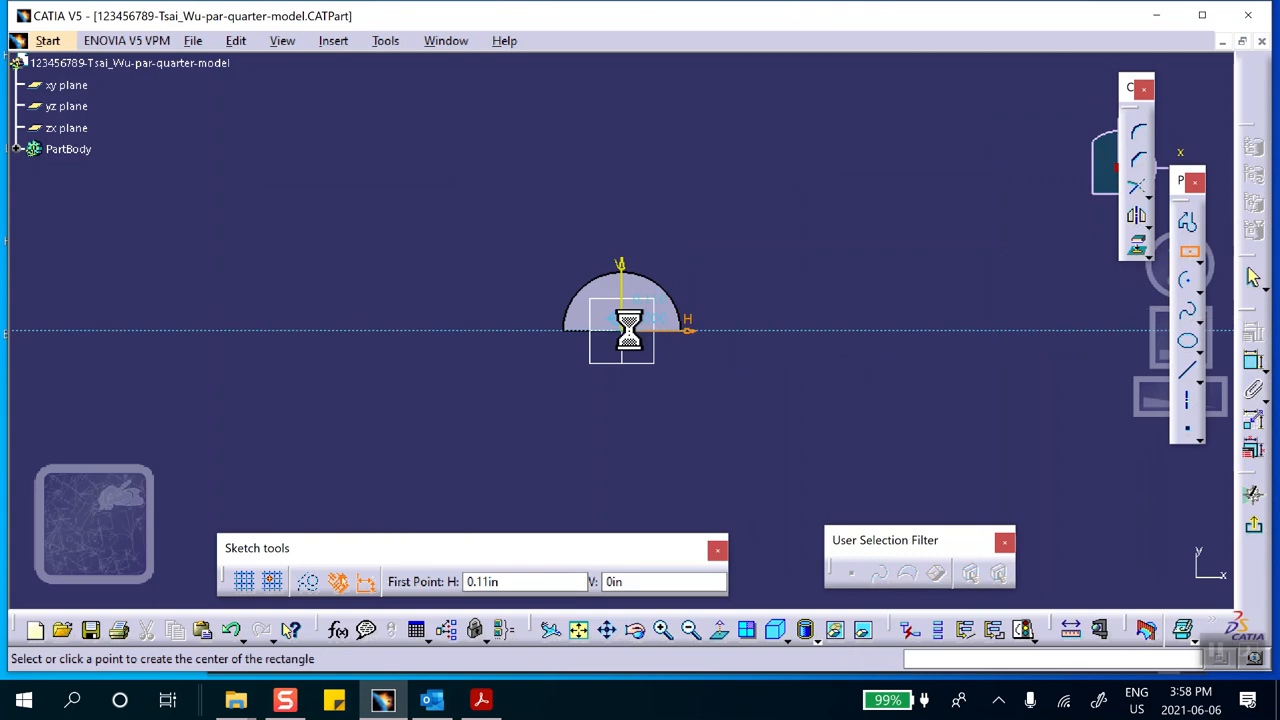
left_click(1198, 257)
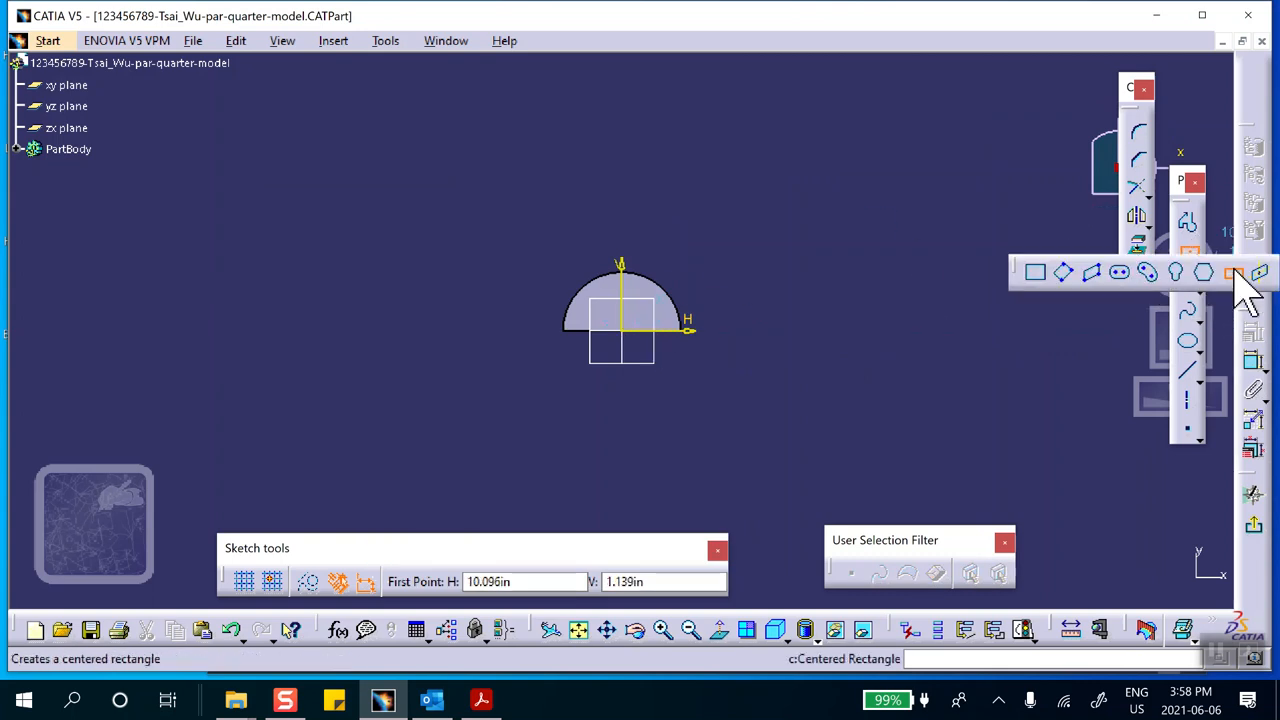
left_click(1035, 274)
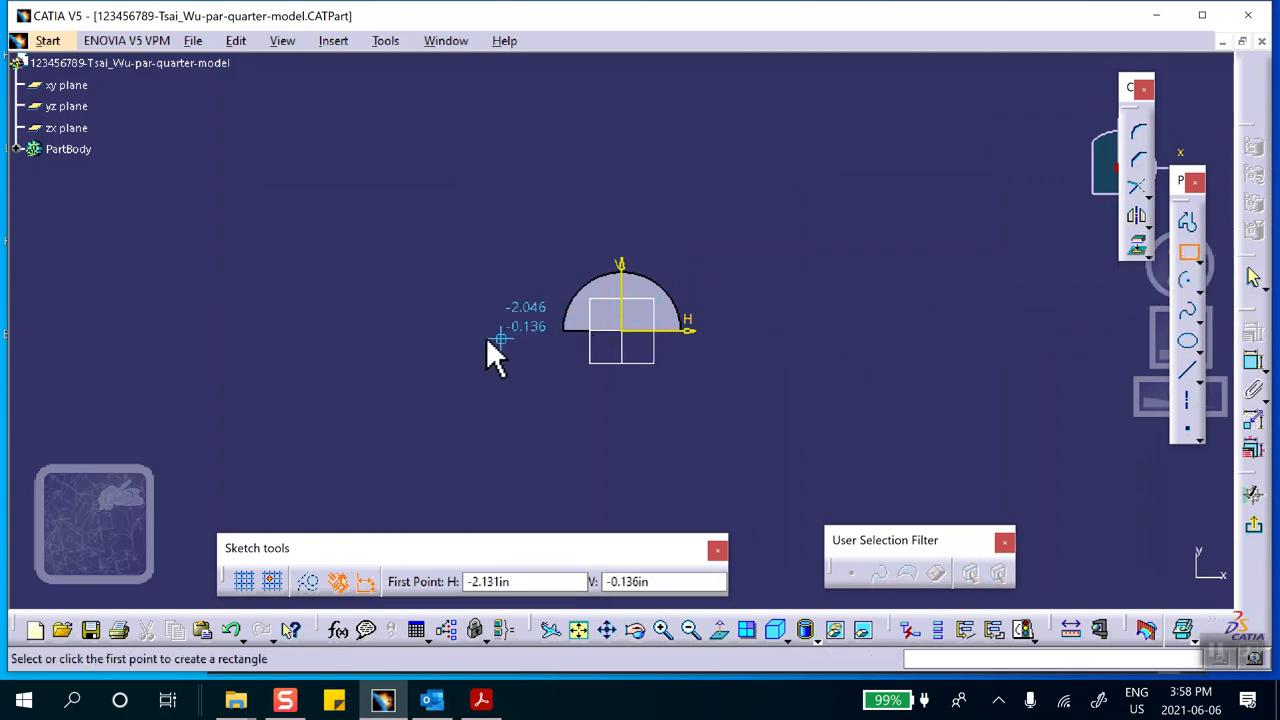
left_click(433, 329)
left_click(848, 214)
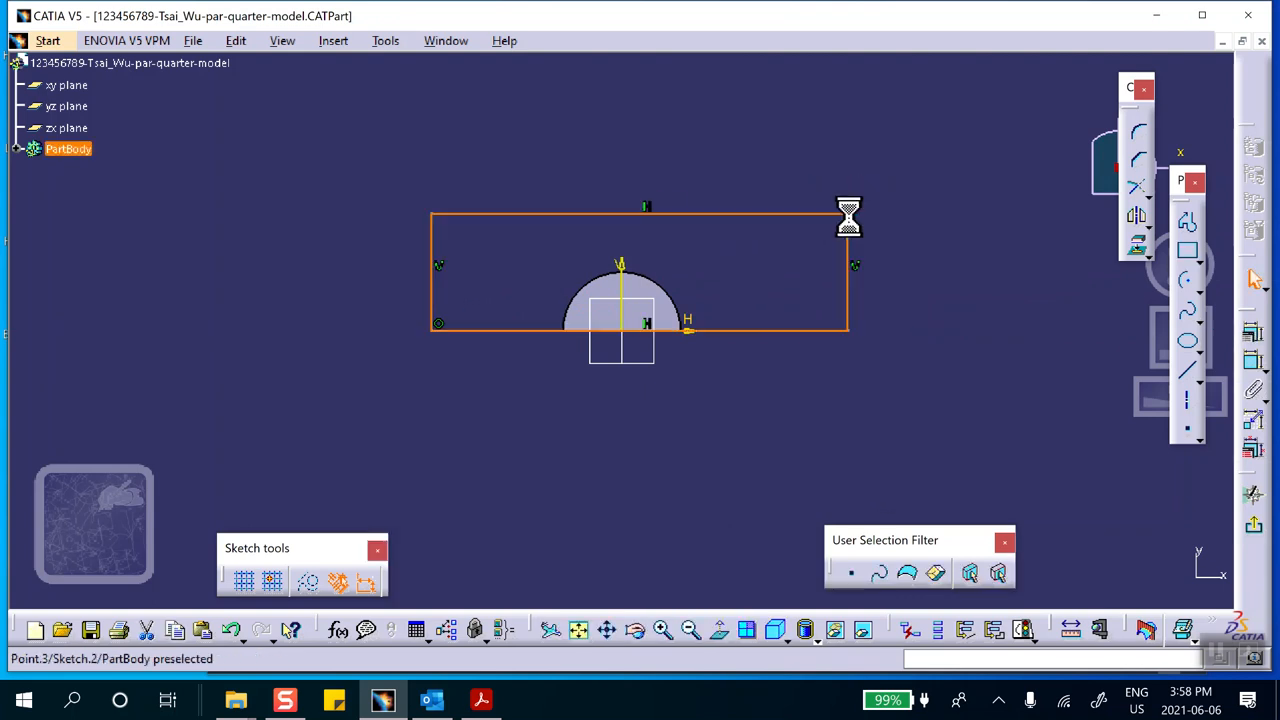
left_click(434, 242)
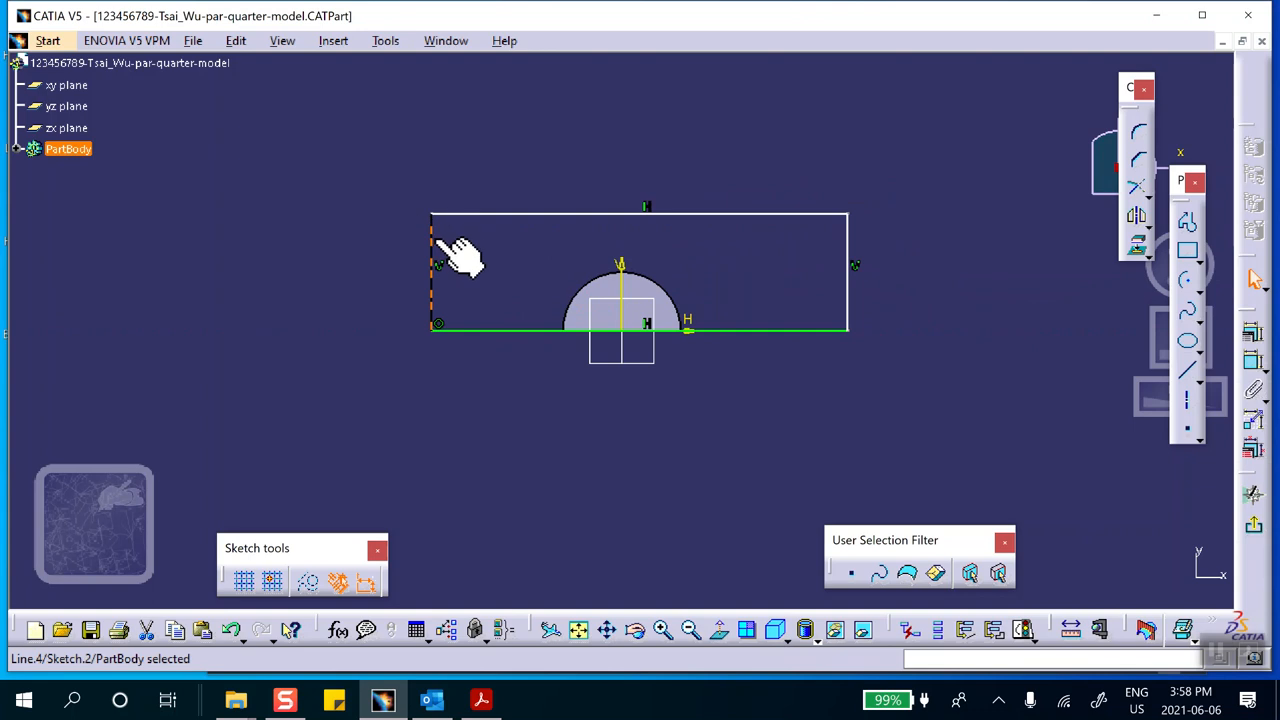
left_click(621, 275, "ctrl")
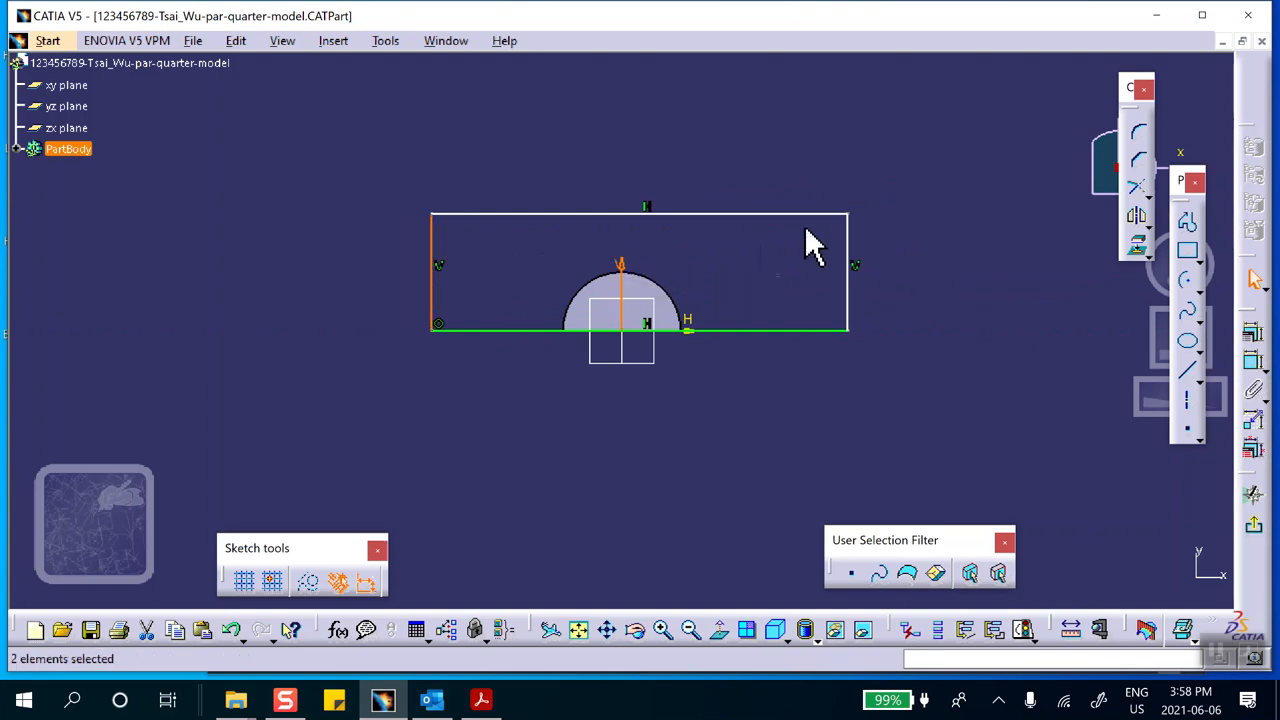
left_click(893, 238)
Constrain the rectangle's two vertical sides with Symmetry about the V axis
left_click(434, 248)
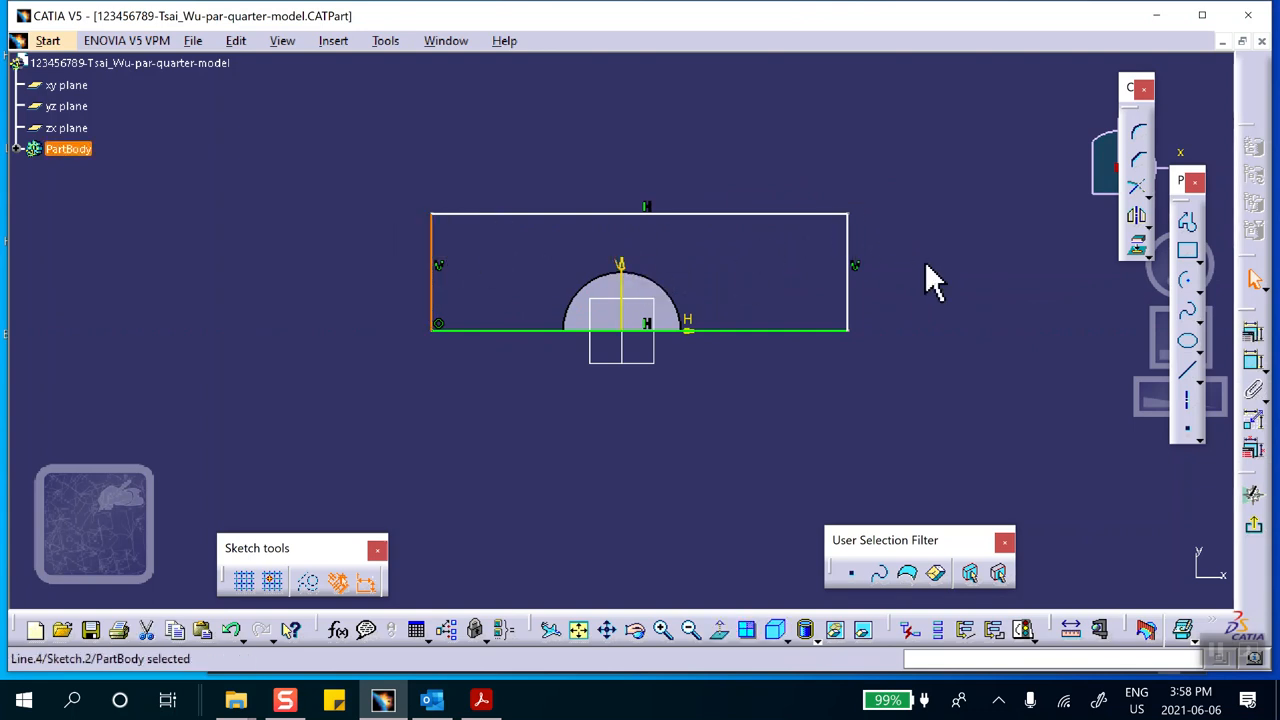
left_click(852, 252, "ctrl")
left_click(622, 262, "ctrl")
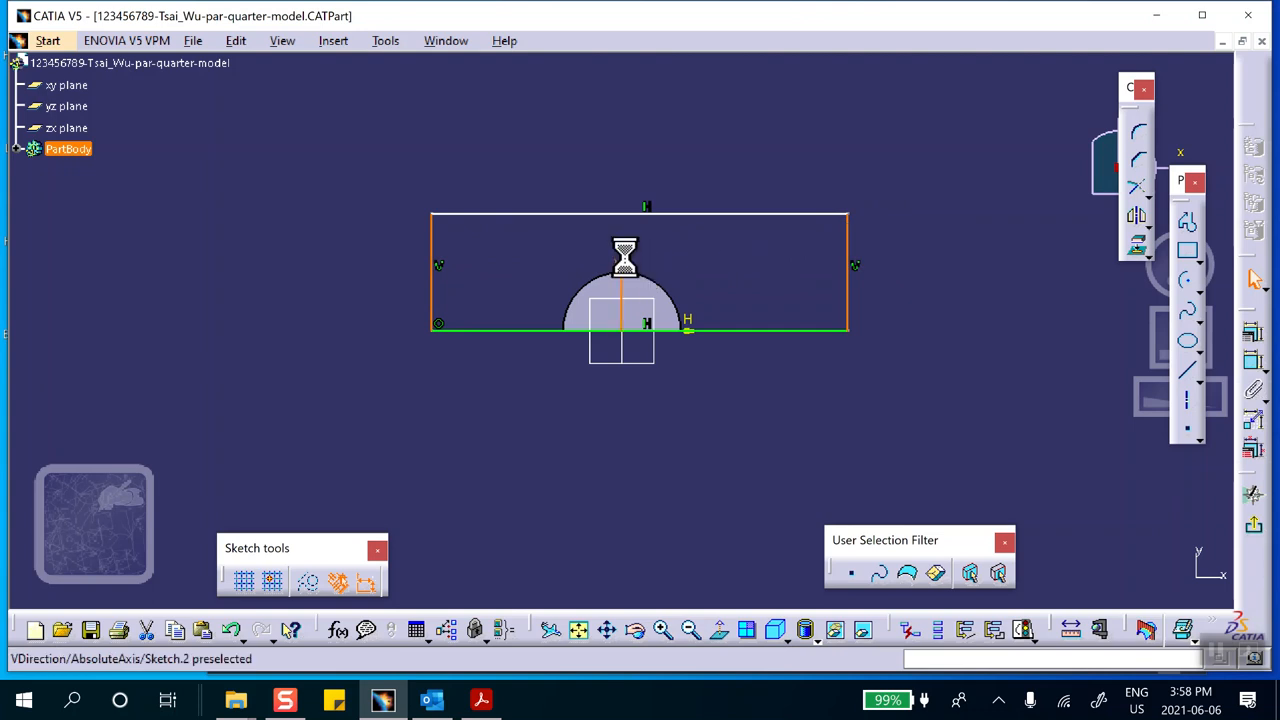
left_click(1254, 335)
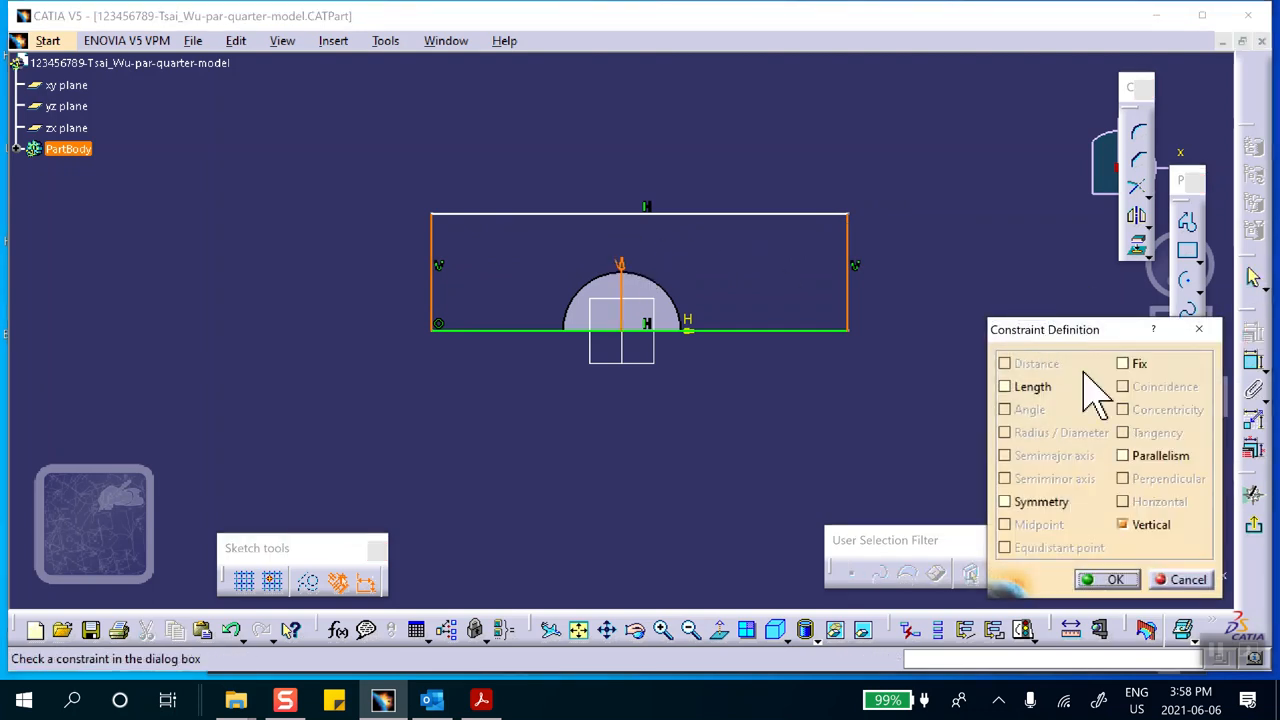
left_click(1004, 501)
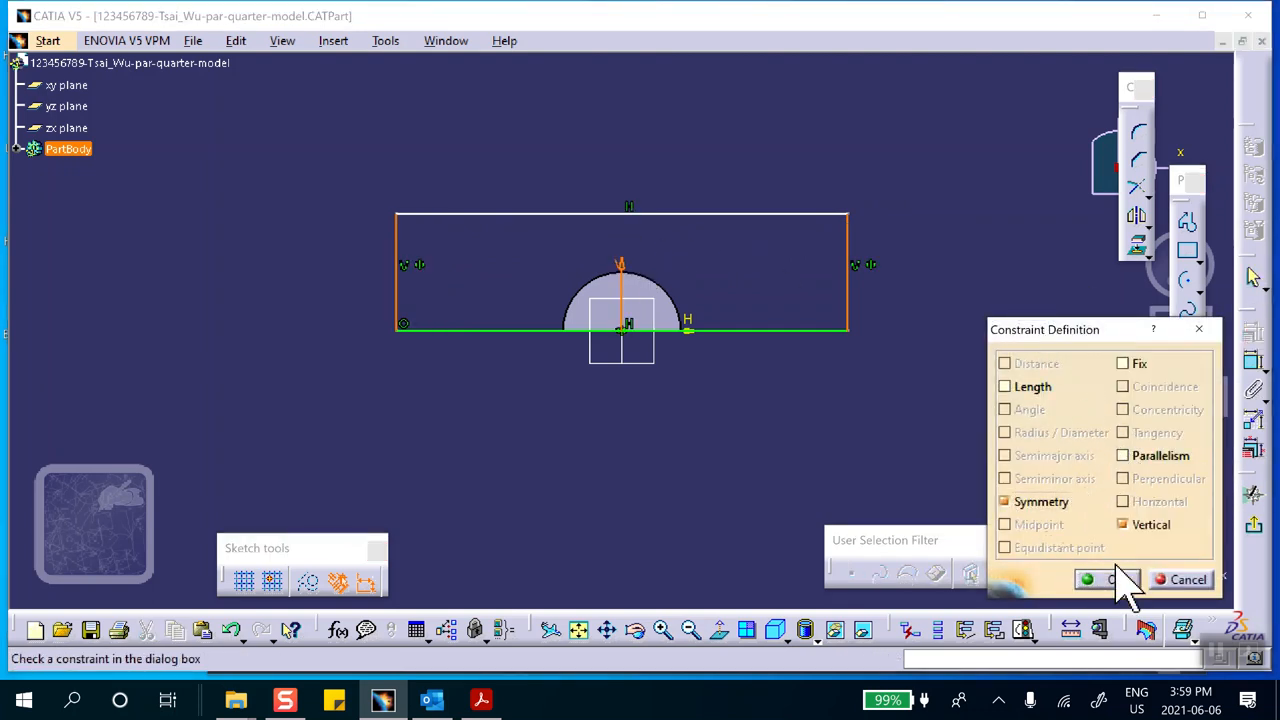
left_click(1112, 579)
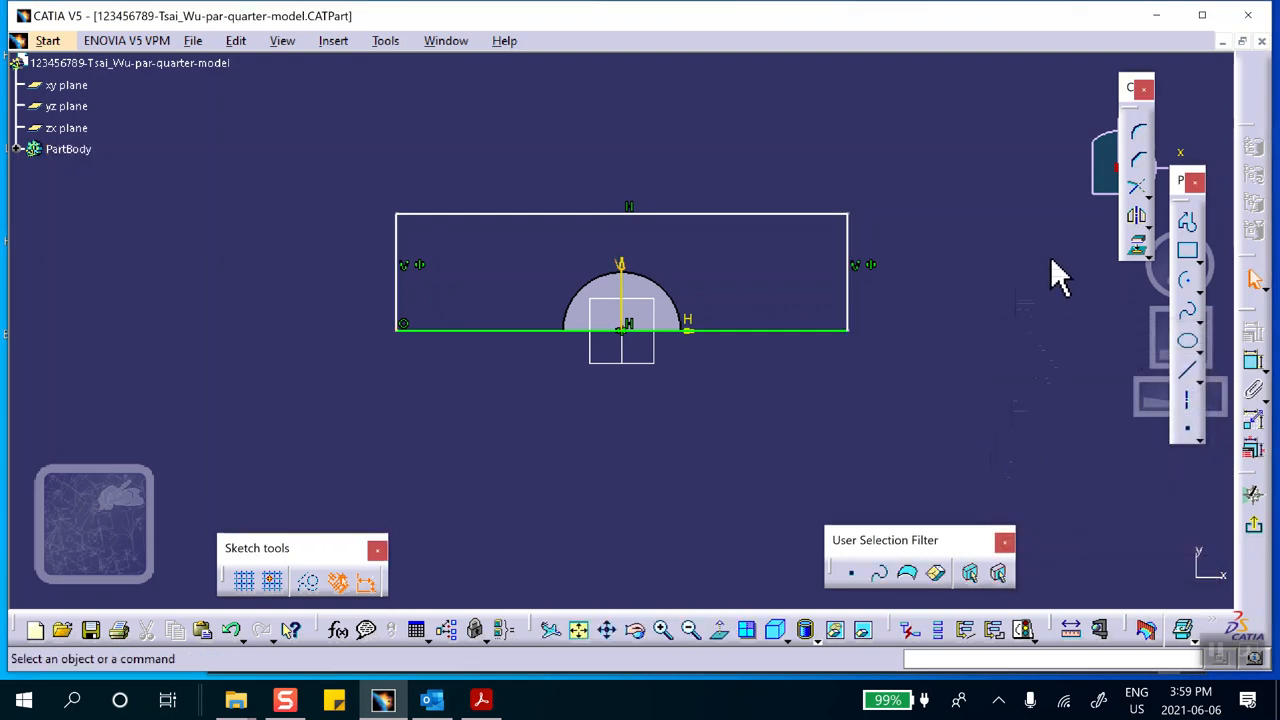
Dimension the rectangle's upper edge and set its length to 8 in
left_click(1254, 362)
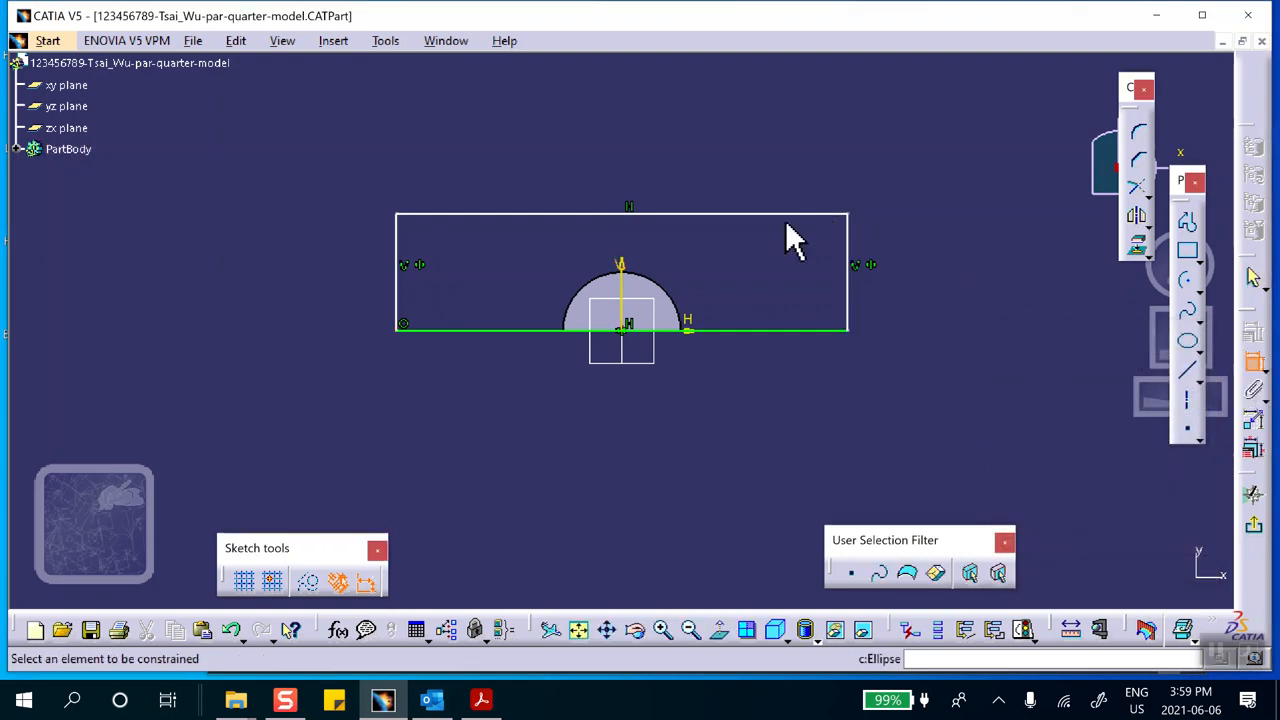
left_click(718, 214)
left_click(634, 163)
double_click(640, 163)
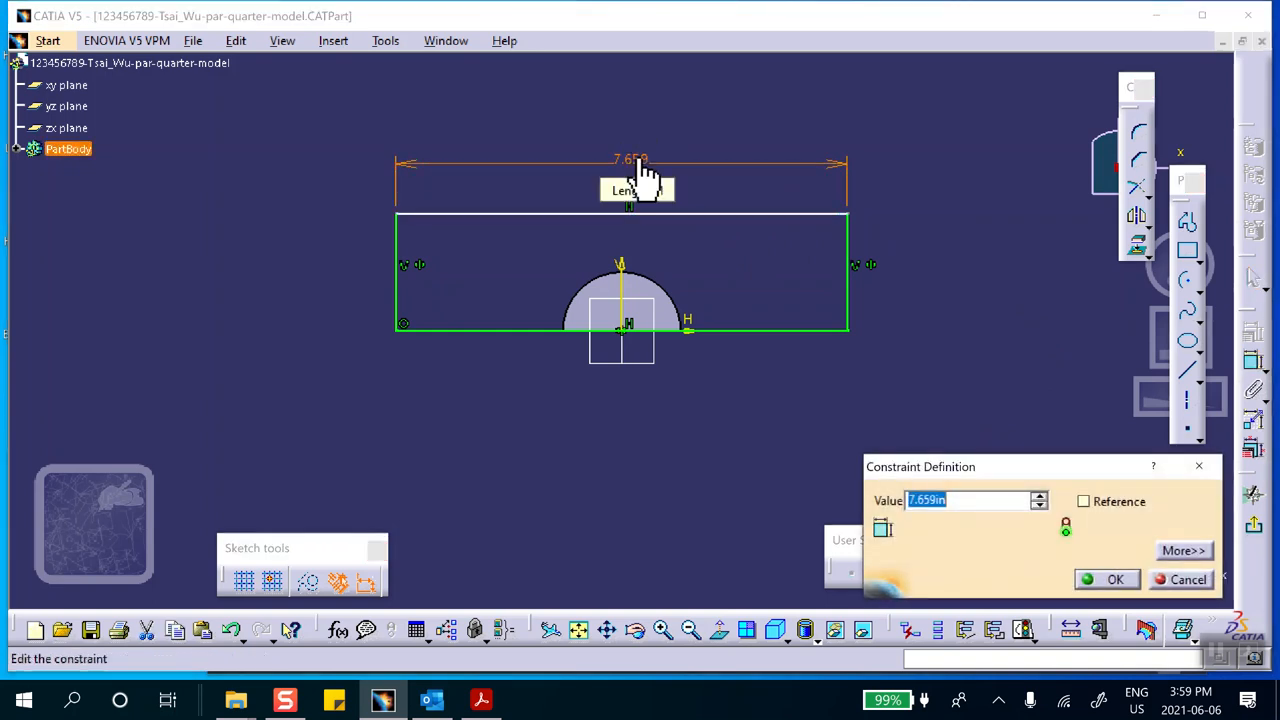
type("8")
left_click(1112, 582)
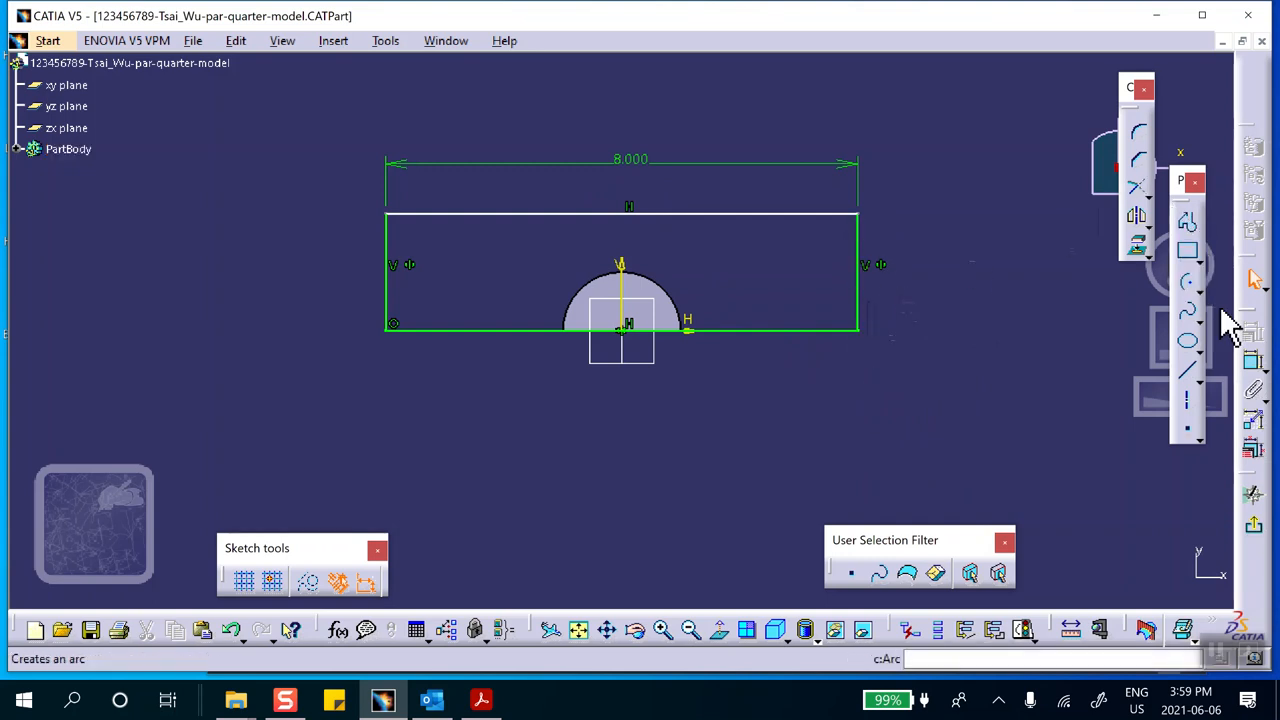
Dimension the rectangle's right vertical side and set its length to 2 in
left_click(1254, 362)
left_click(862, 255)
double_click(910, 248)
type("2")
left_click(1112, 580)
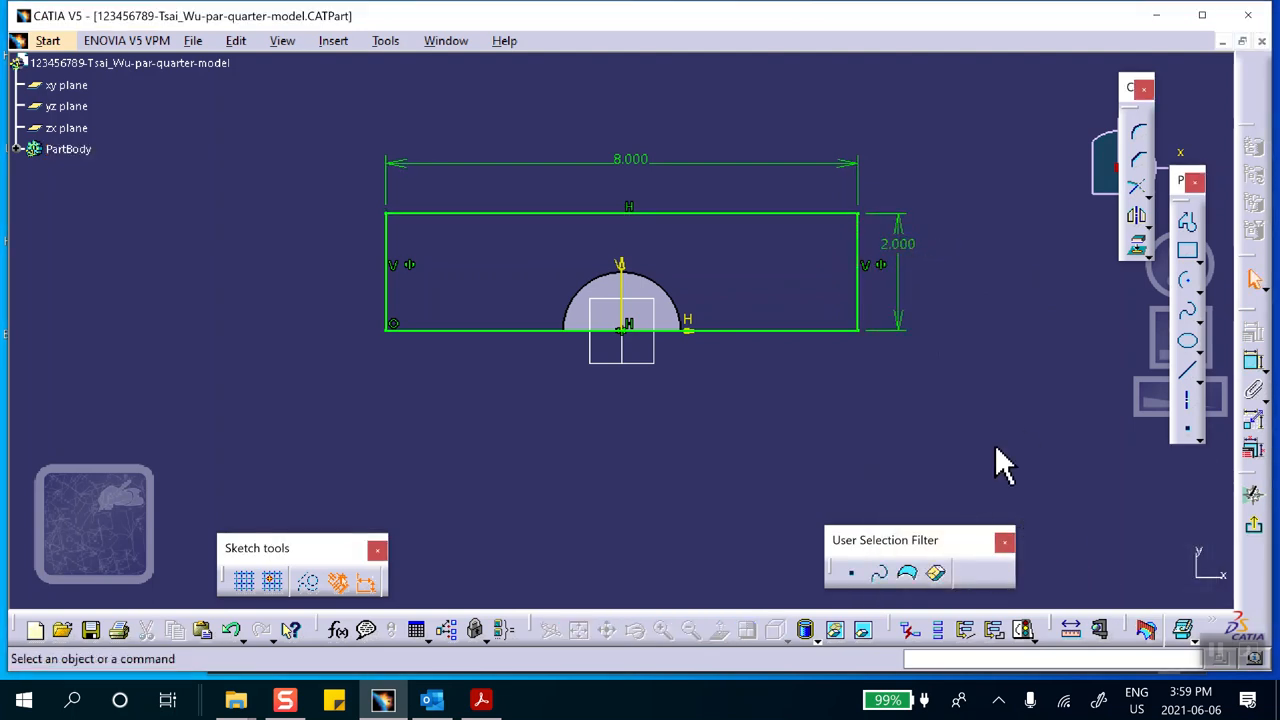
Exit the sketch and create a Fill surface bounded by the rectangular sketch
left_click(1253, 522)
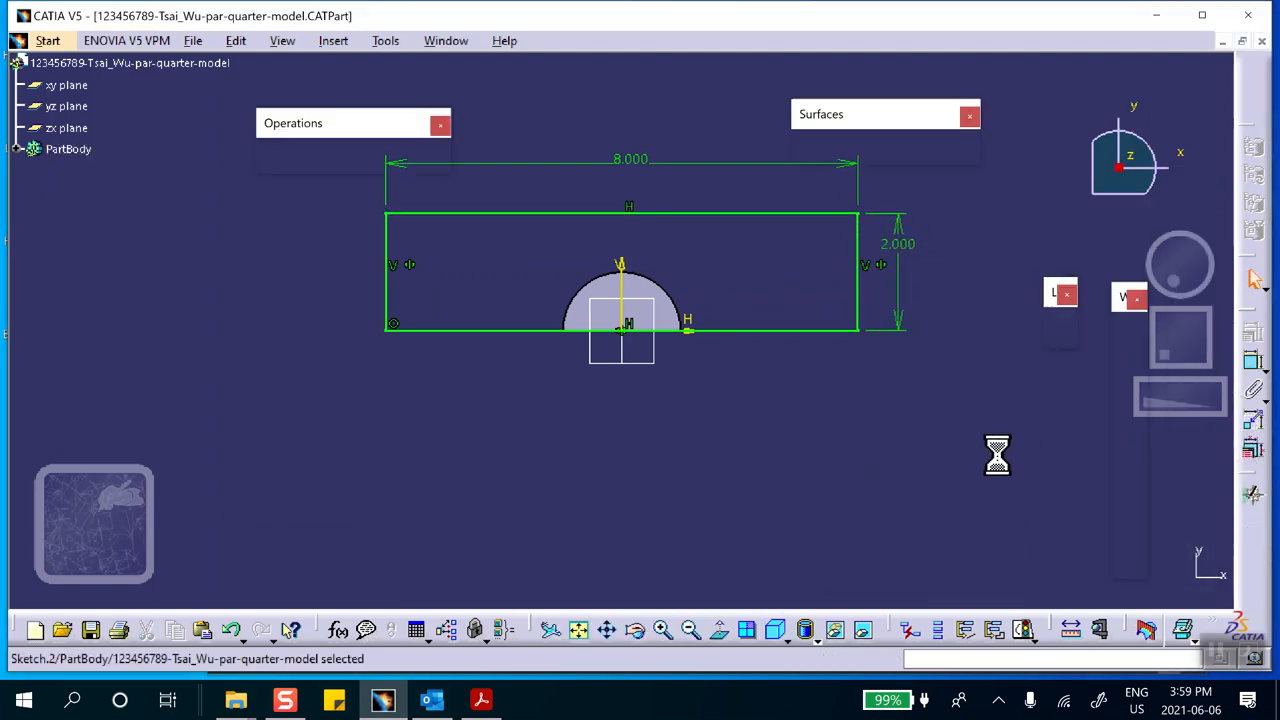
left_click(977, 316)
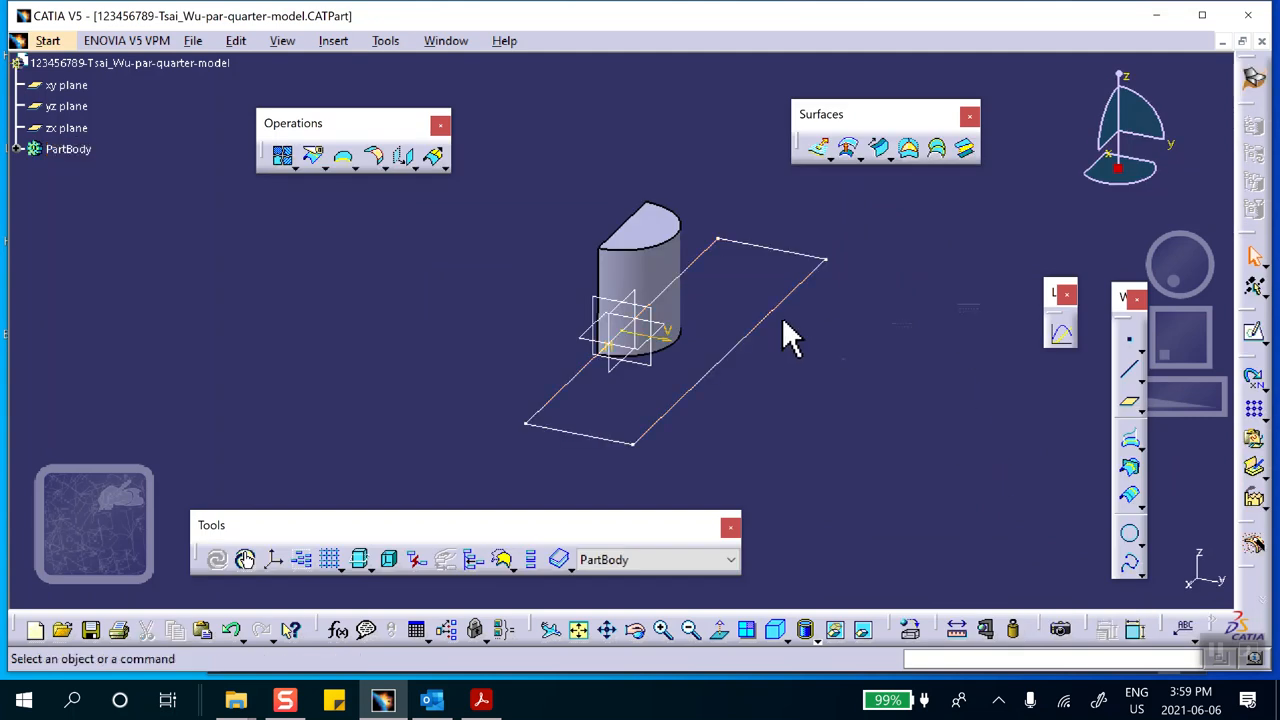
left_click(910, 152)
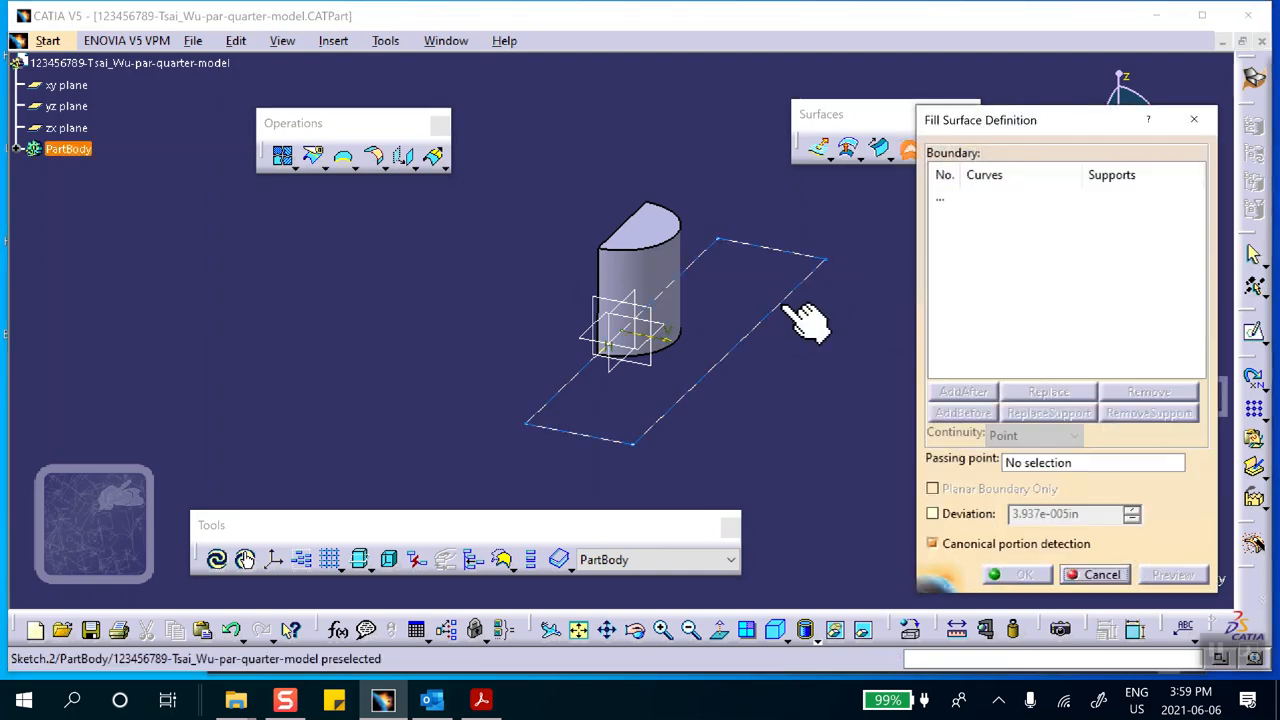
left_click(790, 294)
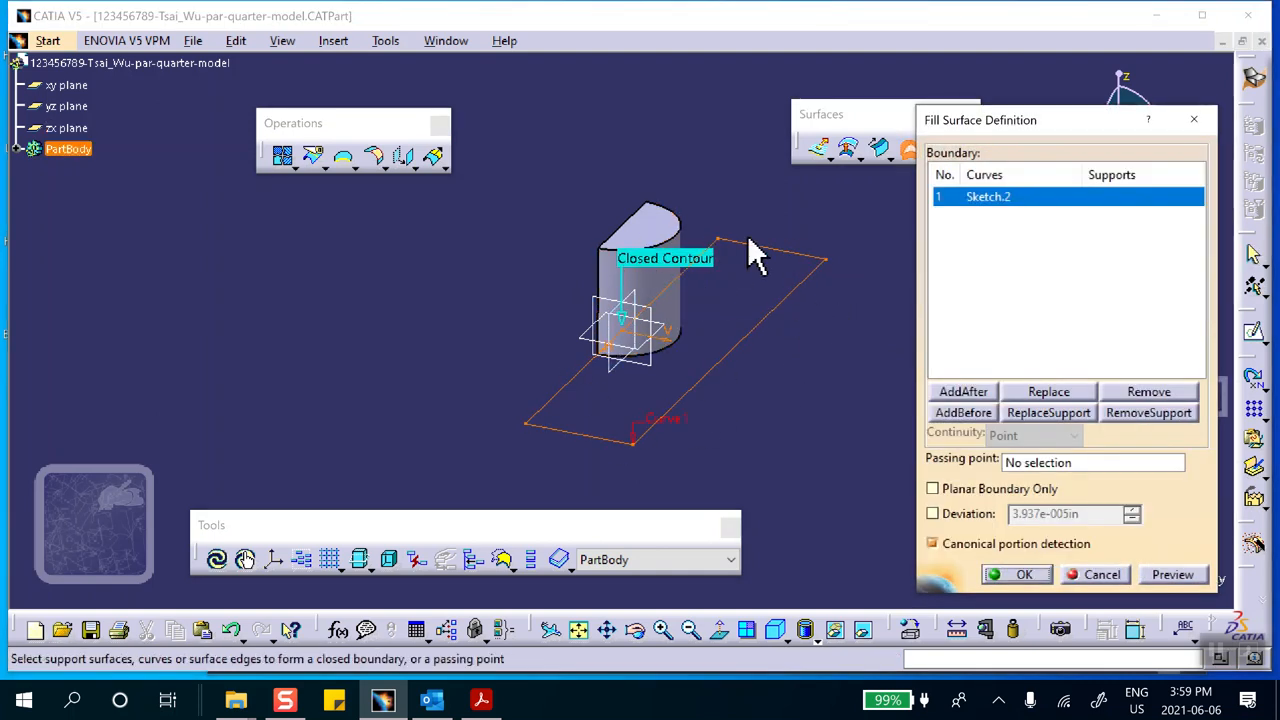
left_click(1018, 574)
middle_click_drag(857, 466, 778, 432)
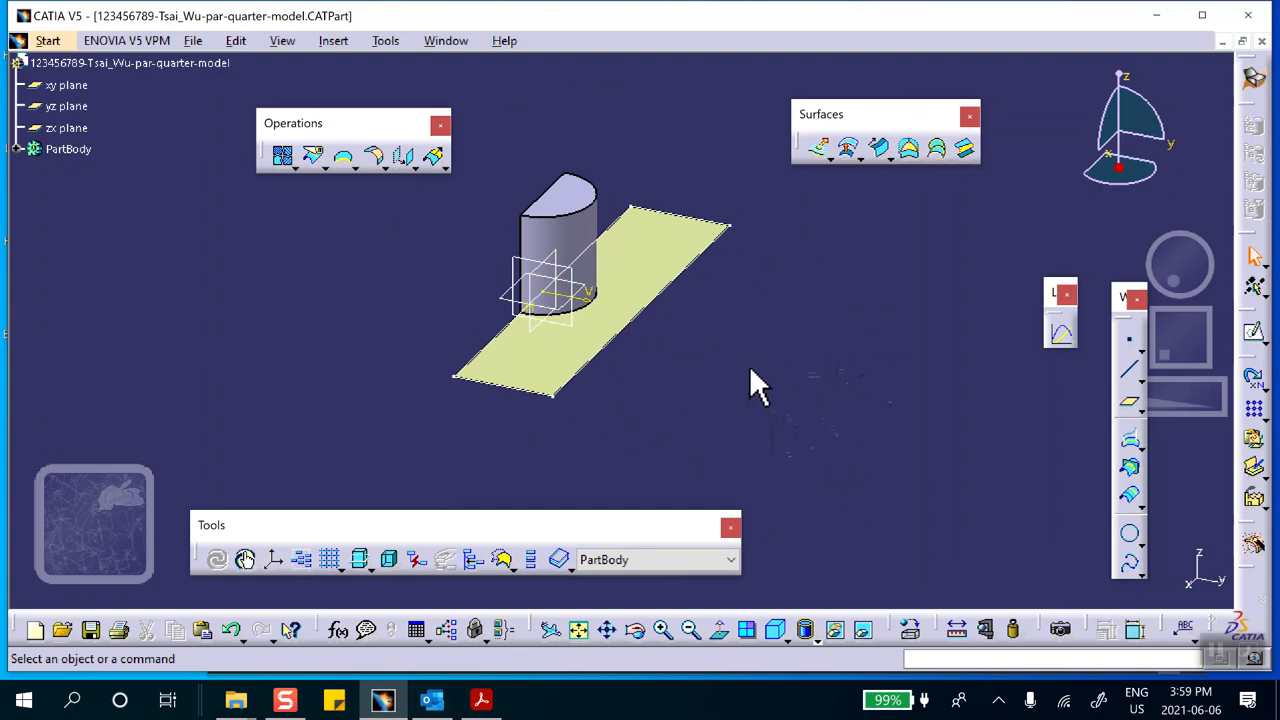
middle_click_drag(720, 366, 754, 354)
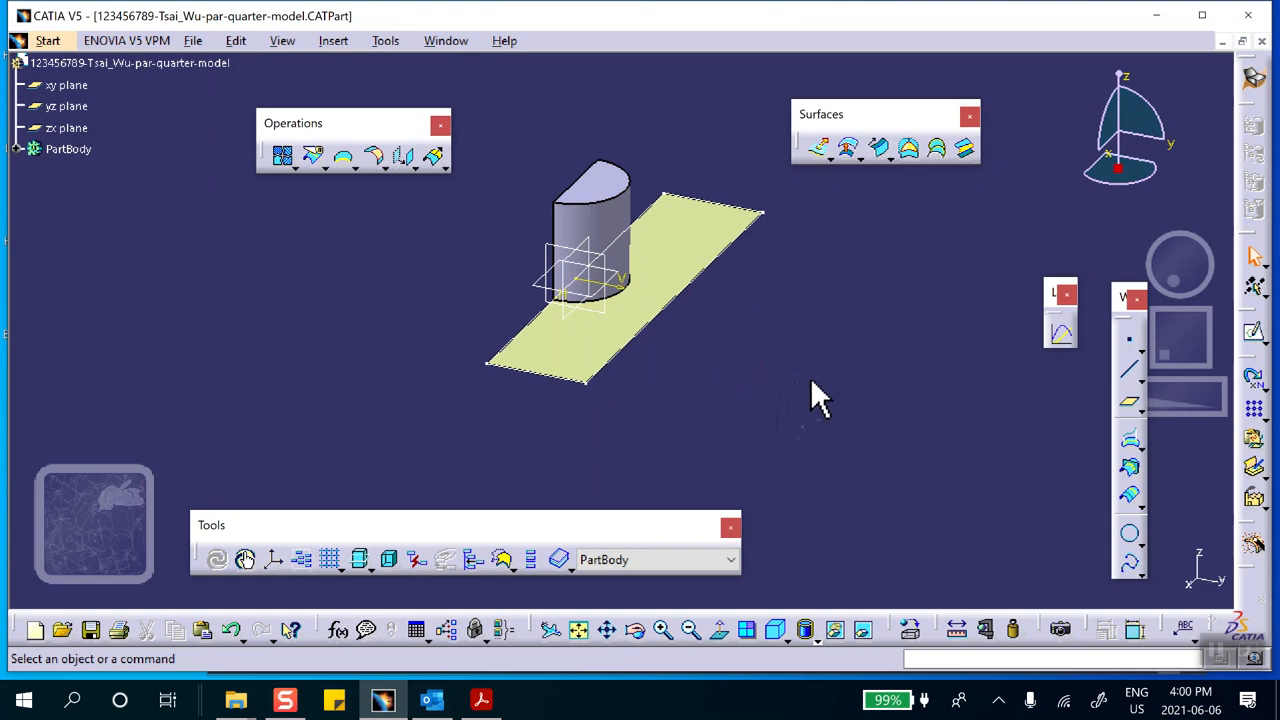
middle_click_drag(800, 381, 761, 404)
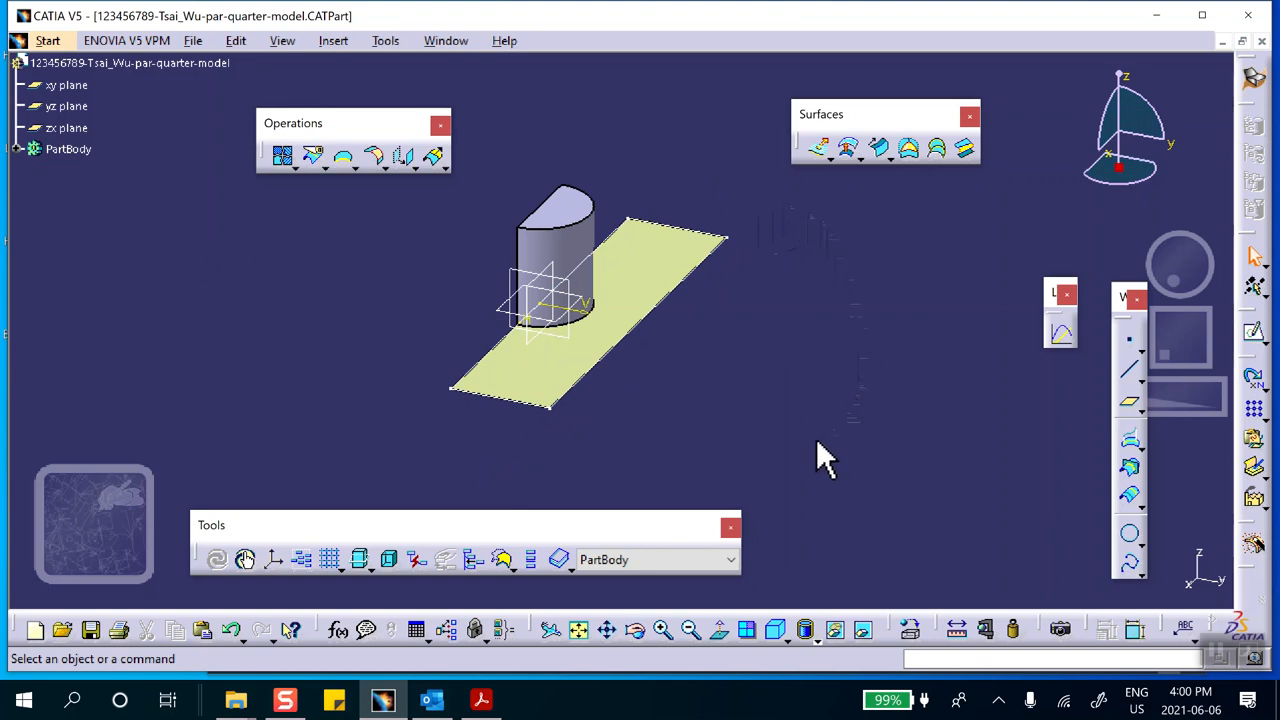
middle_click_drag(770, 356, 769, 285)
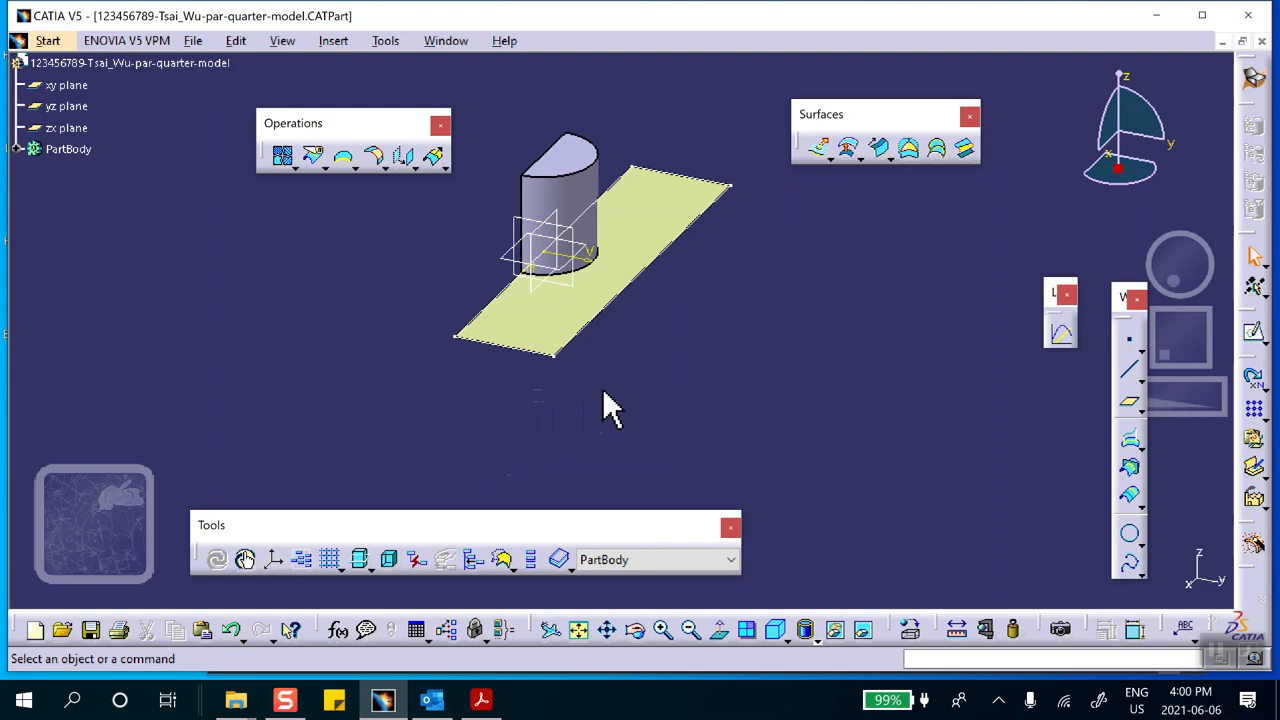
Create a Point-Direction line from the plate's near outer corner along the X component, with the end at 1 in
left_click(1134, 385)
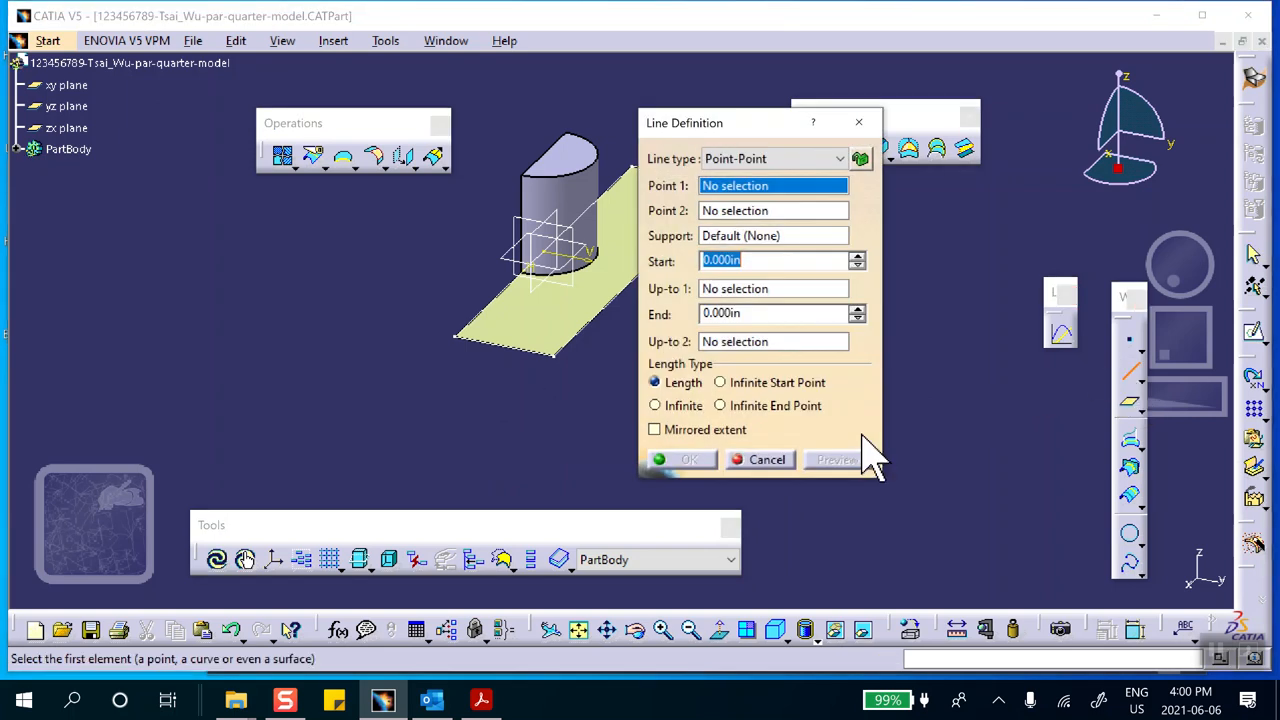
left_click_drag(758, 130, 867, 137)
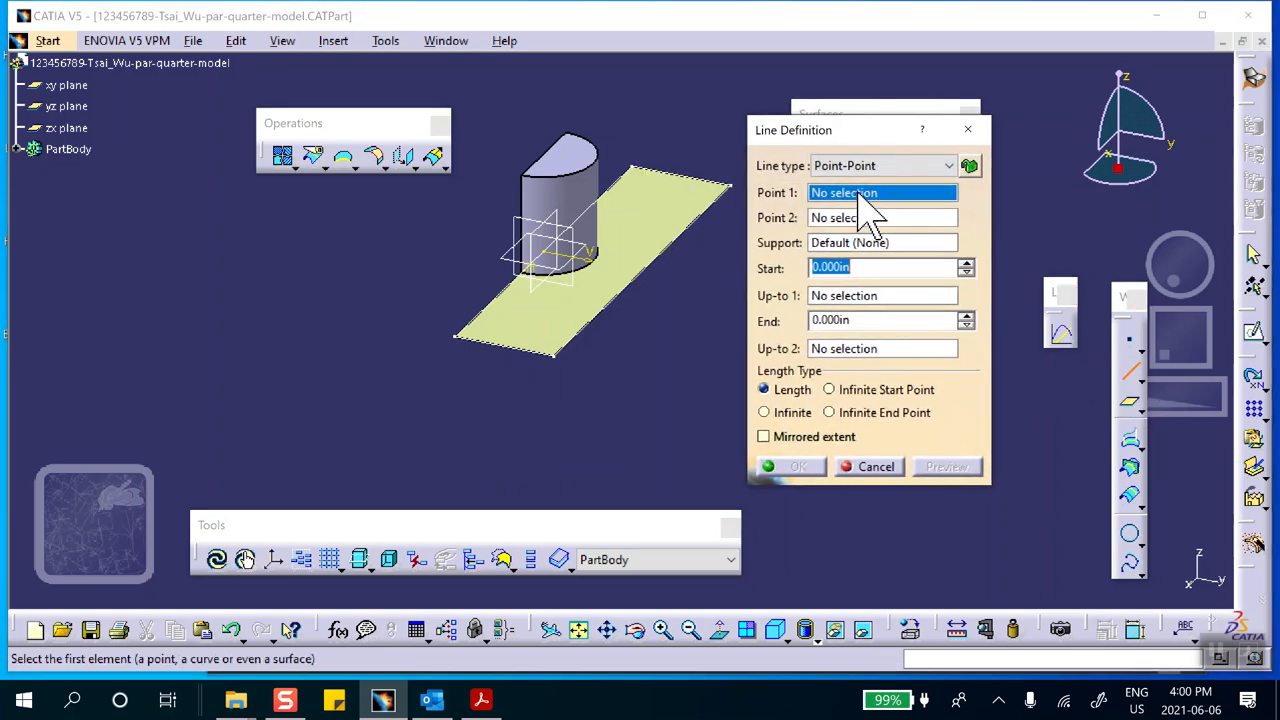
left_click(880, 166)
left_click(860, 195)
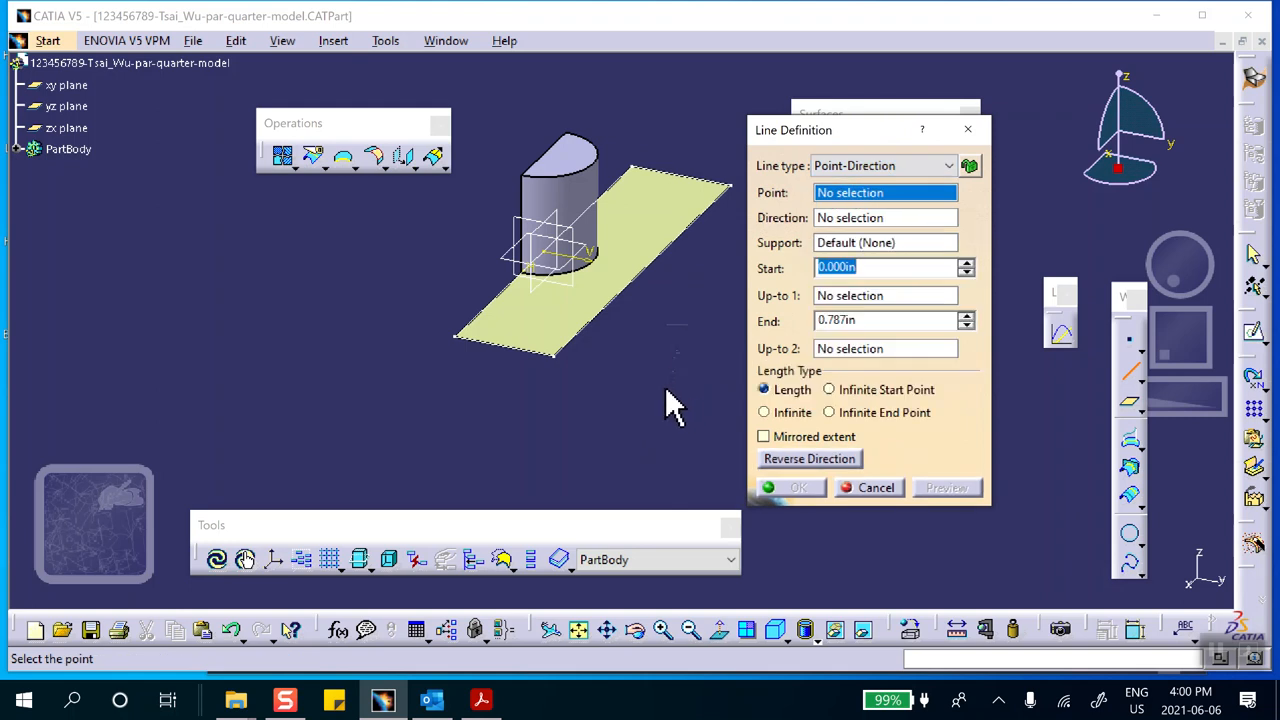
left_click(560, 355)
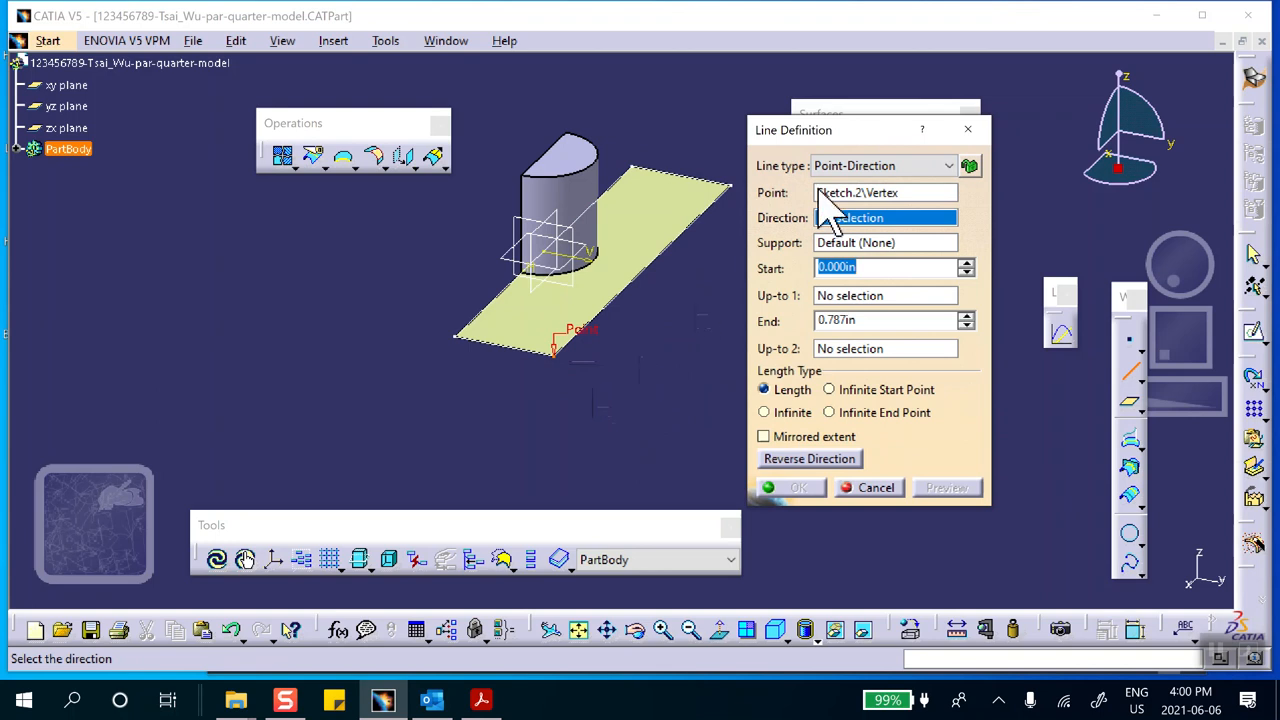
right_click(848, 216)
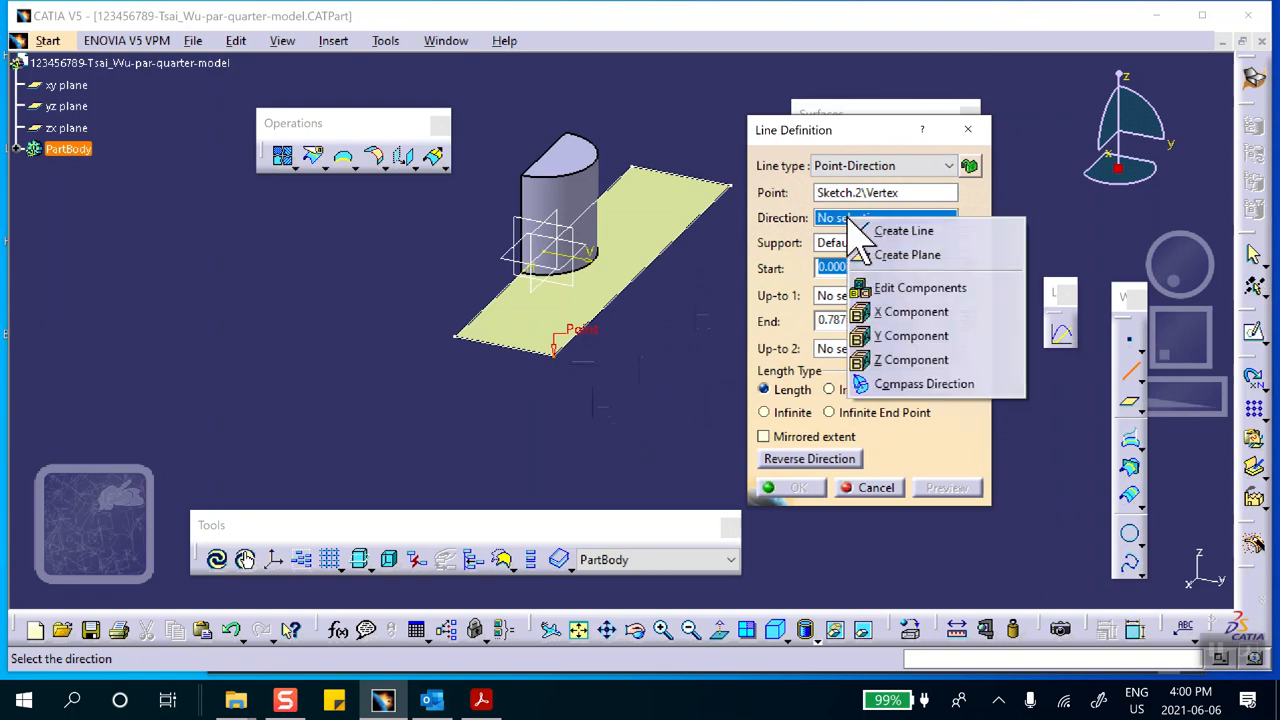
left_click(884, 315)
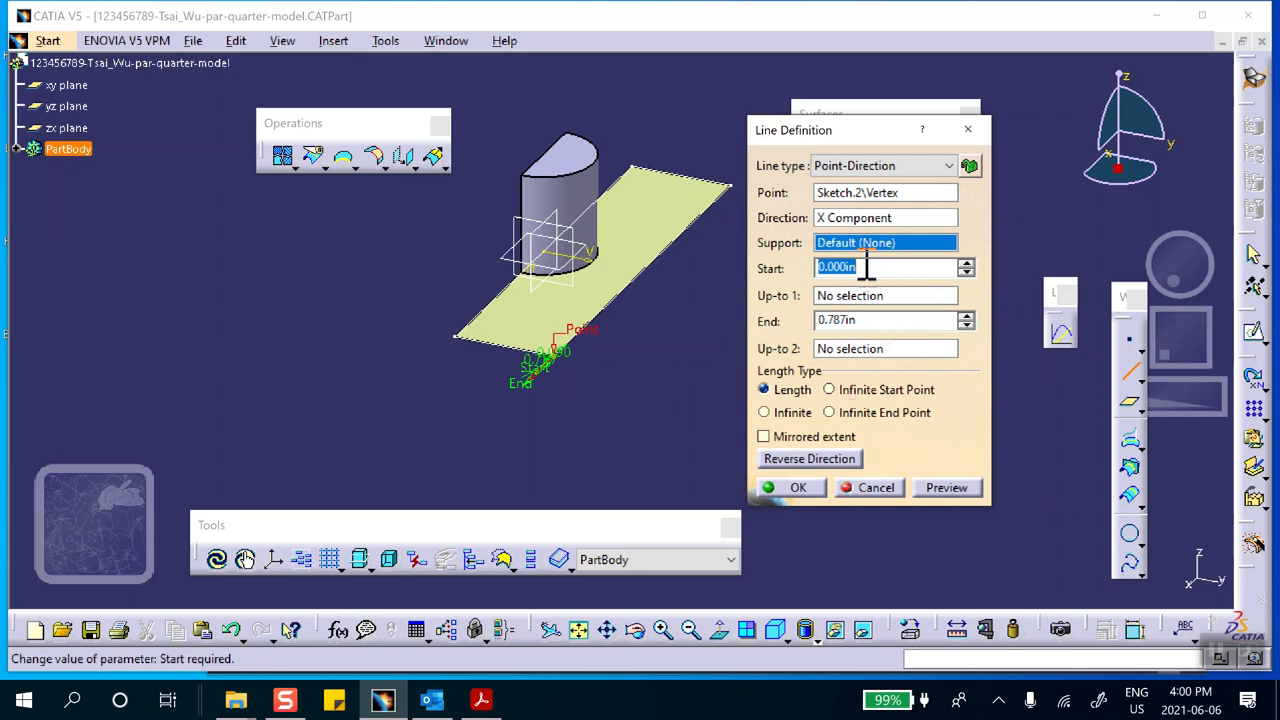
left_click_drag(882, 320, 772, 322)
type("1")
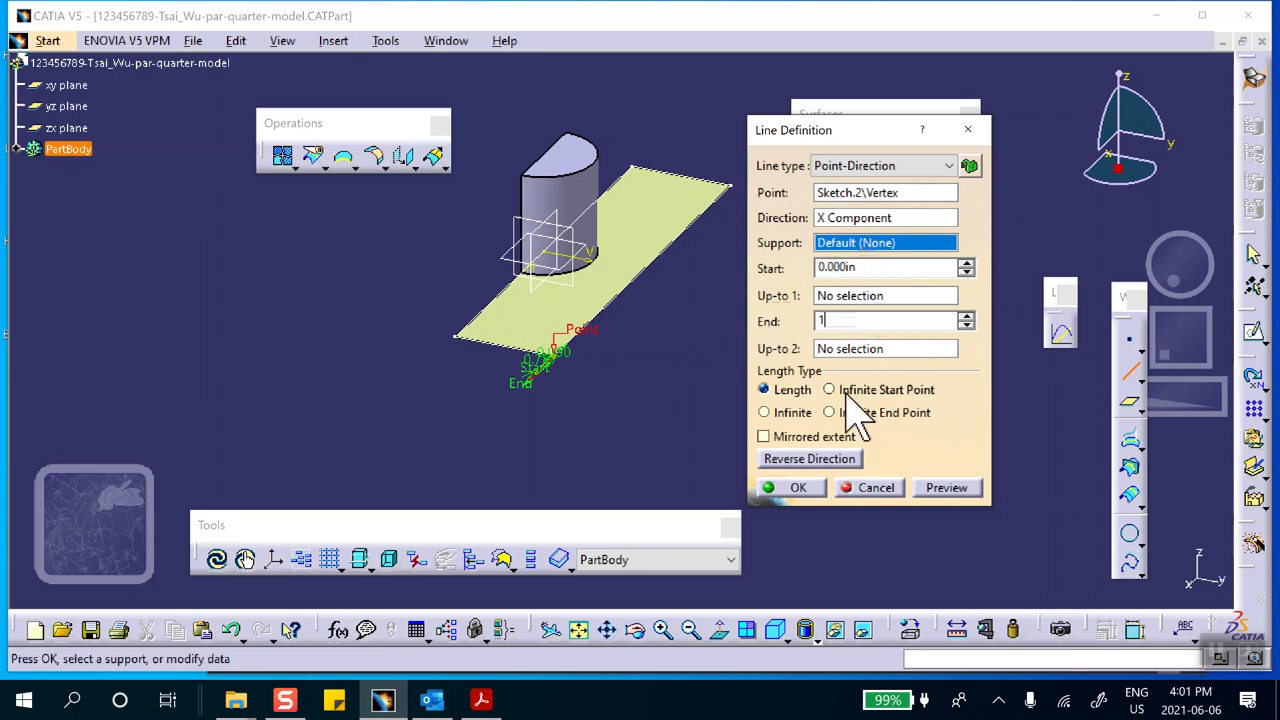
left_click(806, 488)
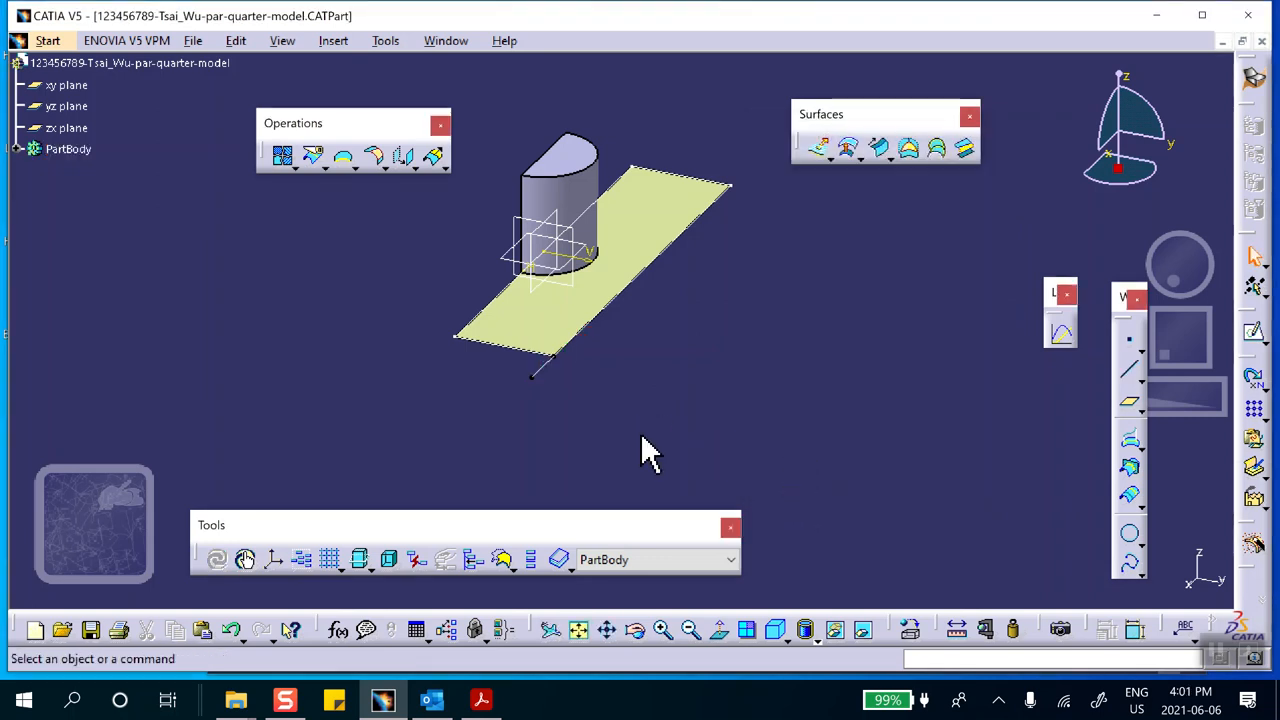
Create a Point-Direction line from the plate's far outer corner along the X component, with the end at -1 in
middle_click_drag(771, 349, 684, 394)
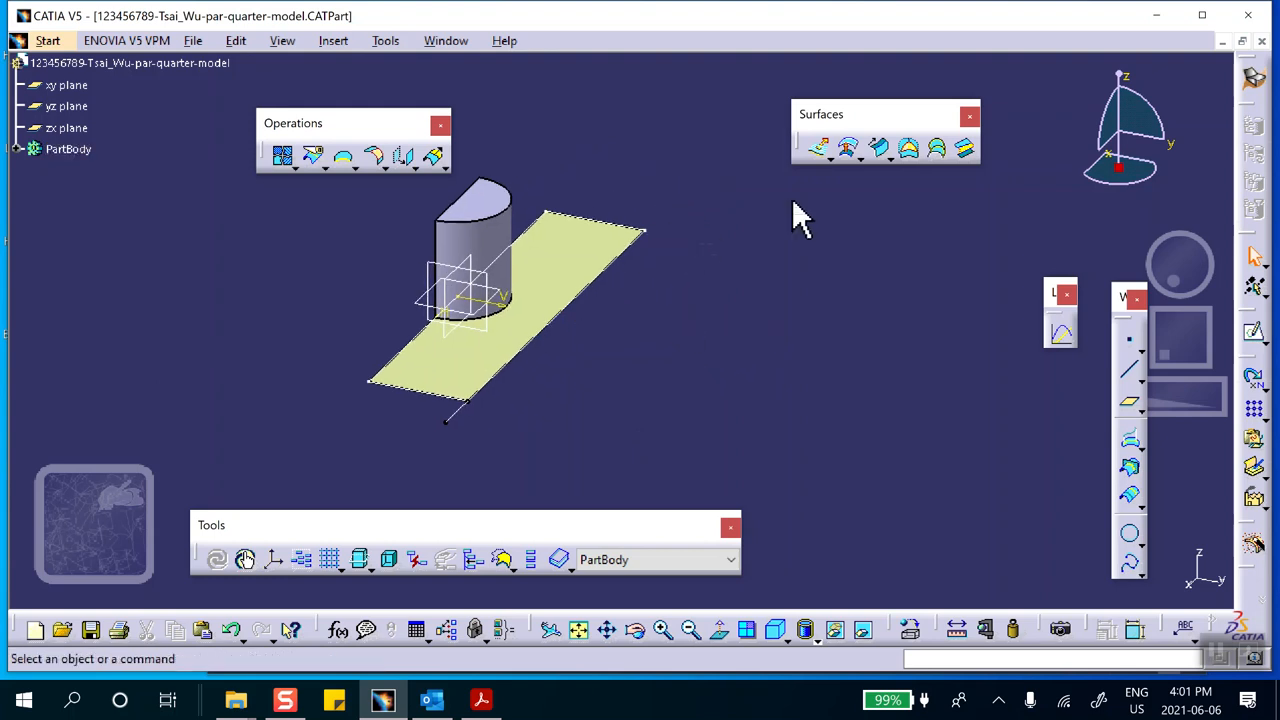
left_click(1129, 370)
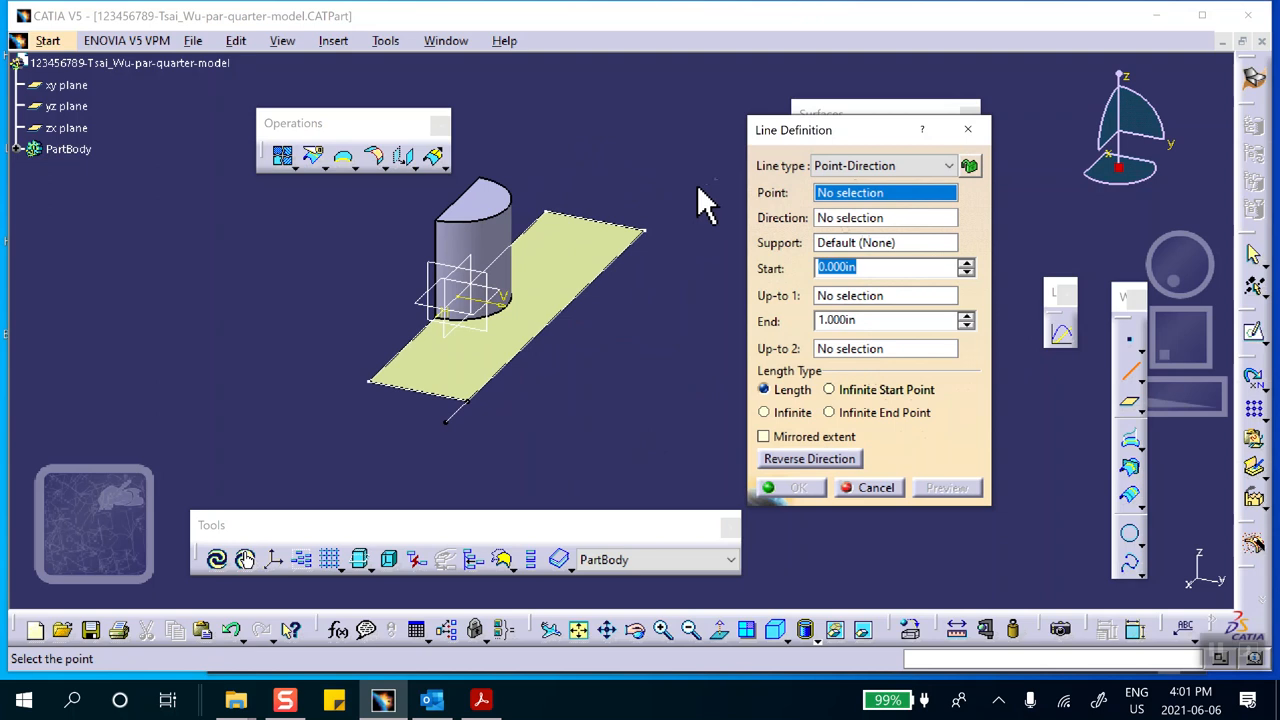
left_click(646, 229)
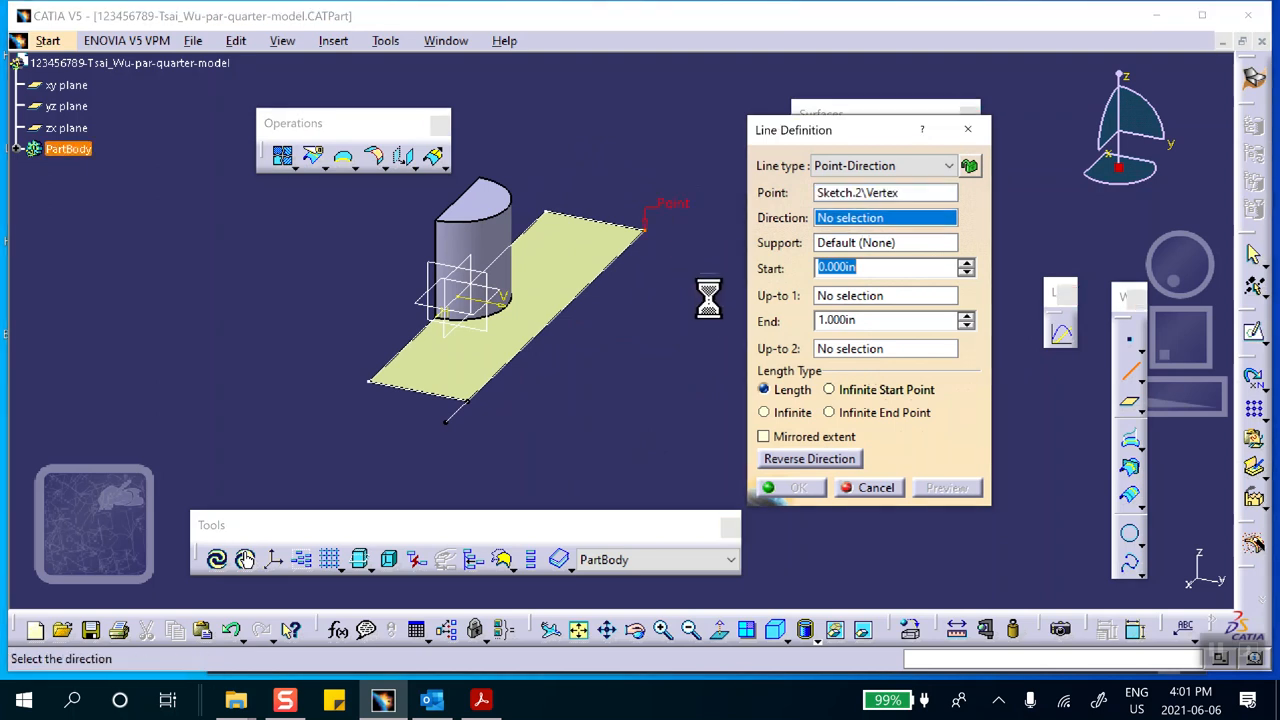
right_click(855, 218)
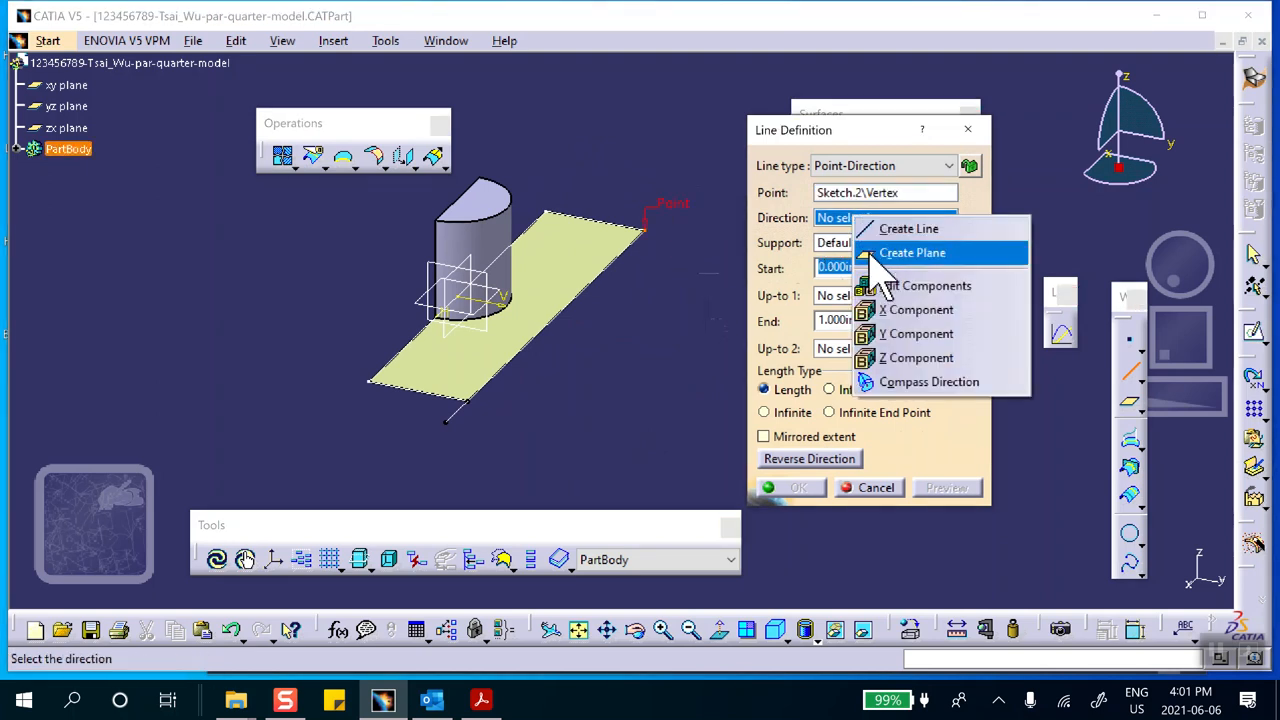
left_click(893, 311)
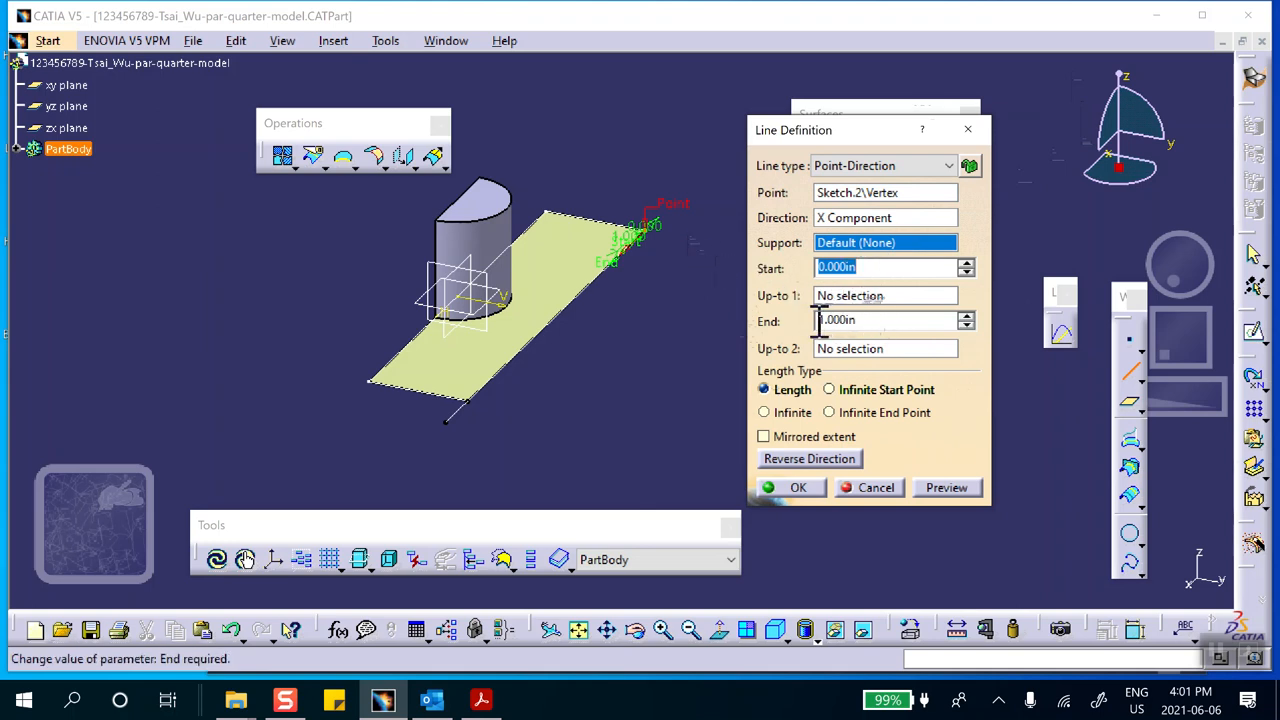
type("-")
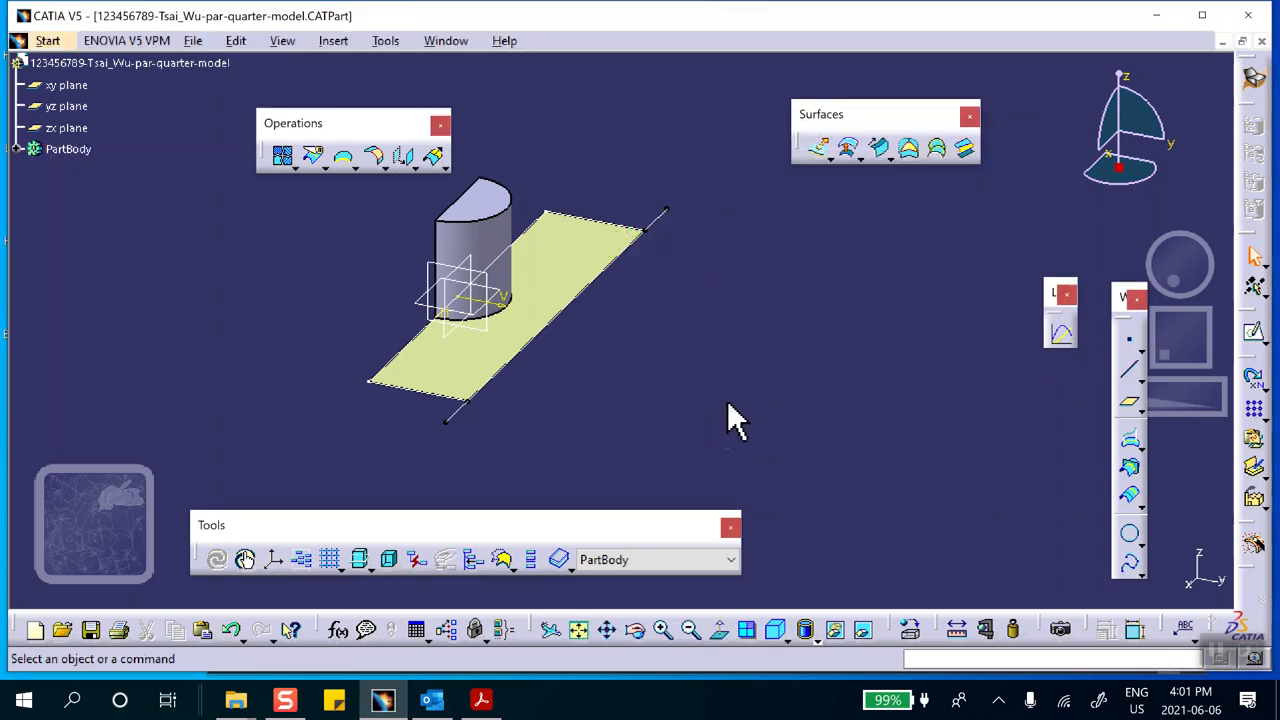
Collapse the specification tree to the part's root node and apply the Steel material from the metal library to the whole part
middle_click_drag(770, 398, 760, 372)
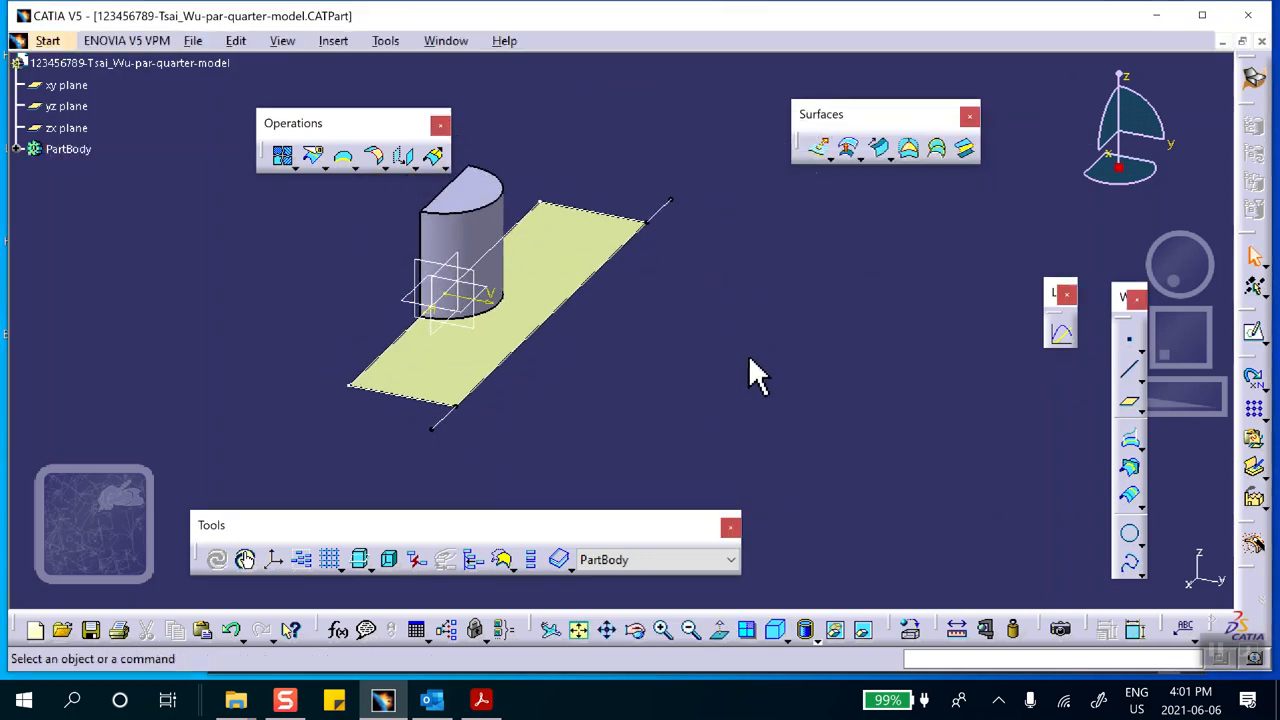
left_click(807, 334)
scroll(150, 290, "up", 1)
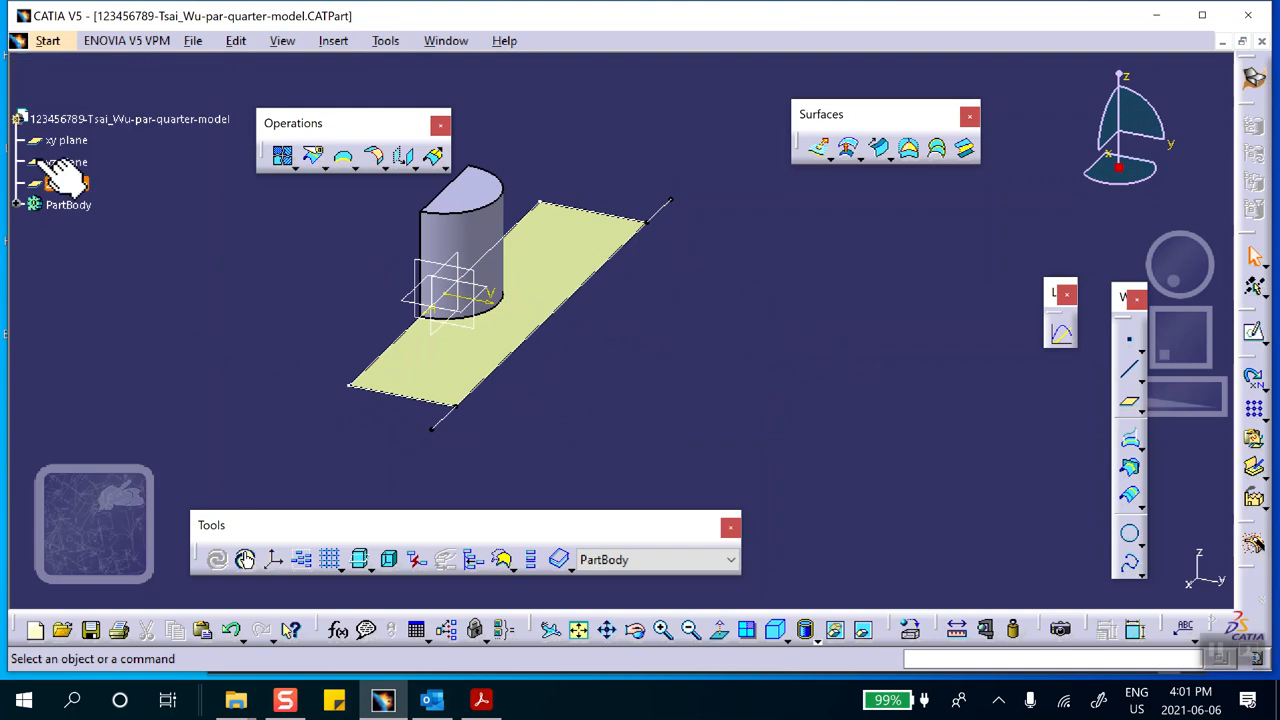
double_click(112, 120)
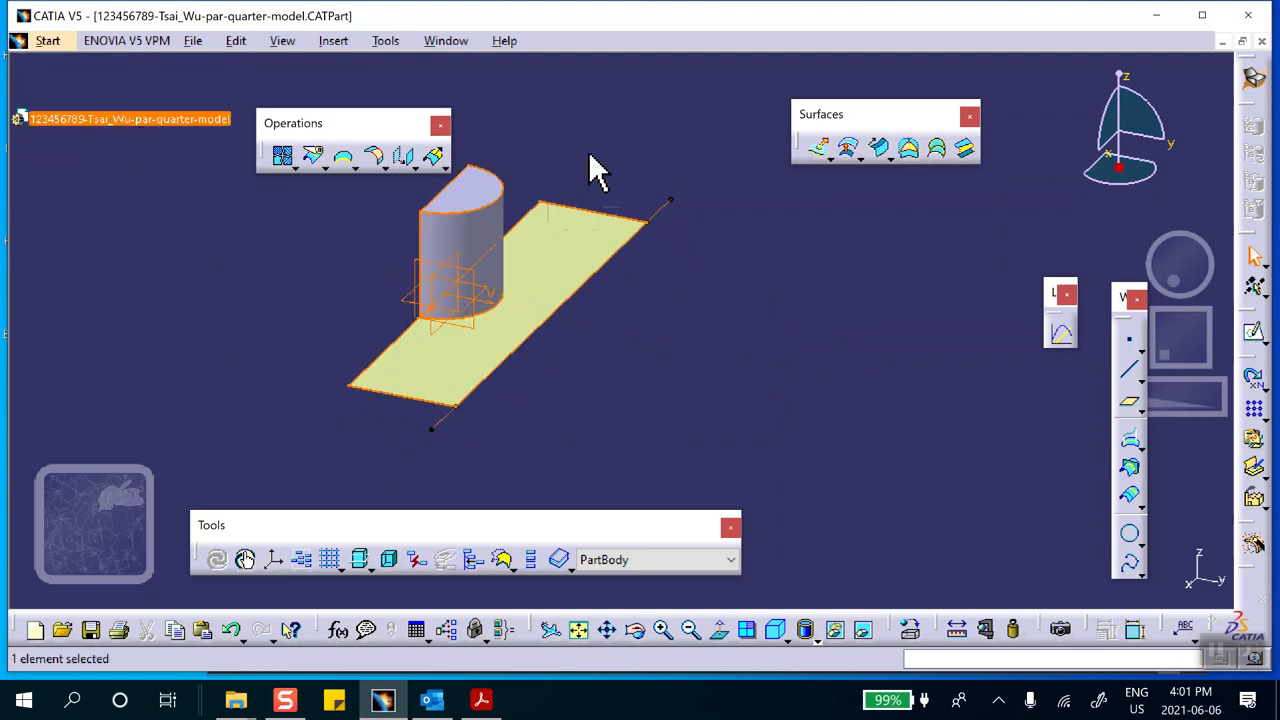
left_click(700, 350)
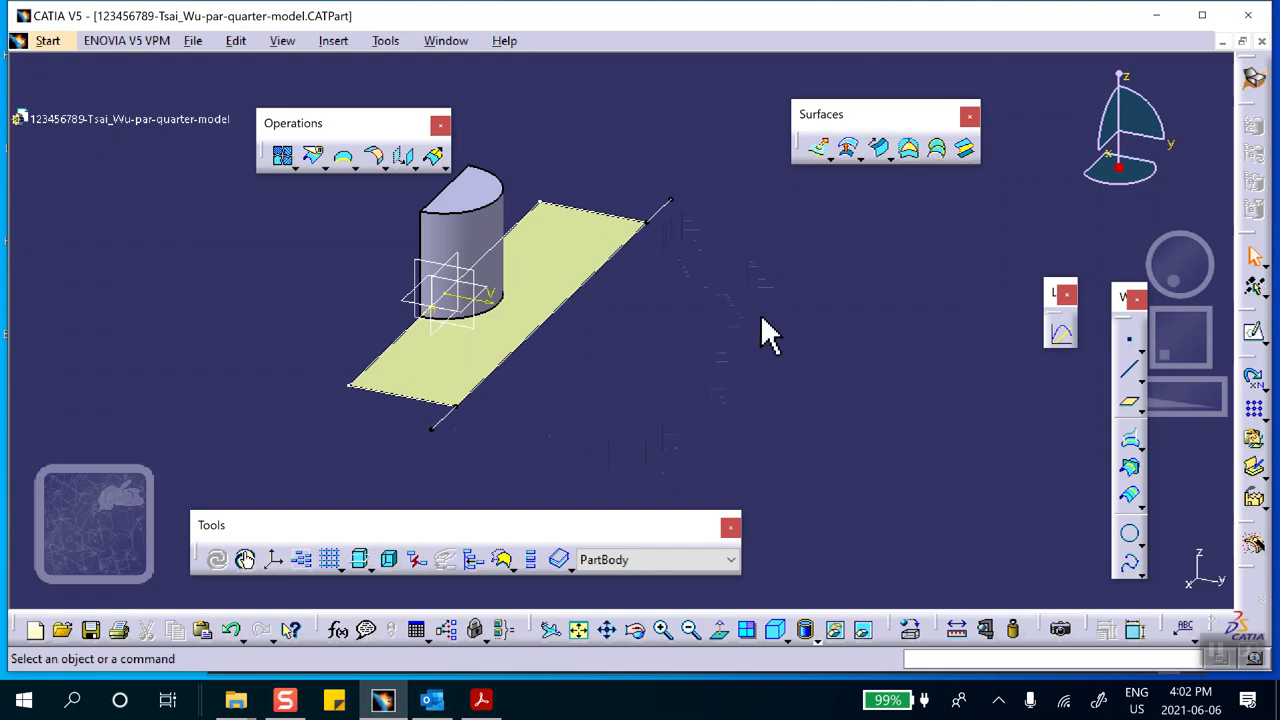
middle_click_drag(709, 326, 740, 318)
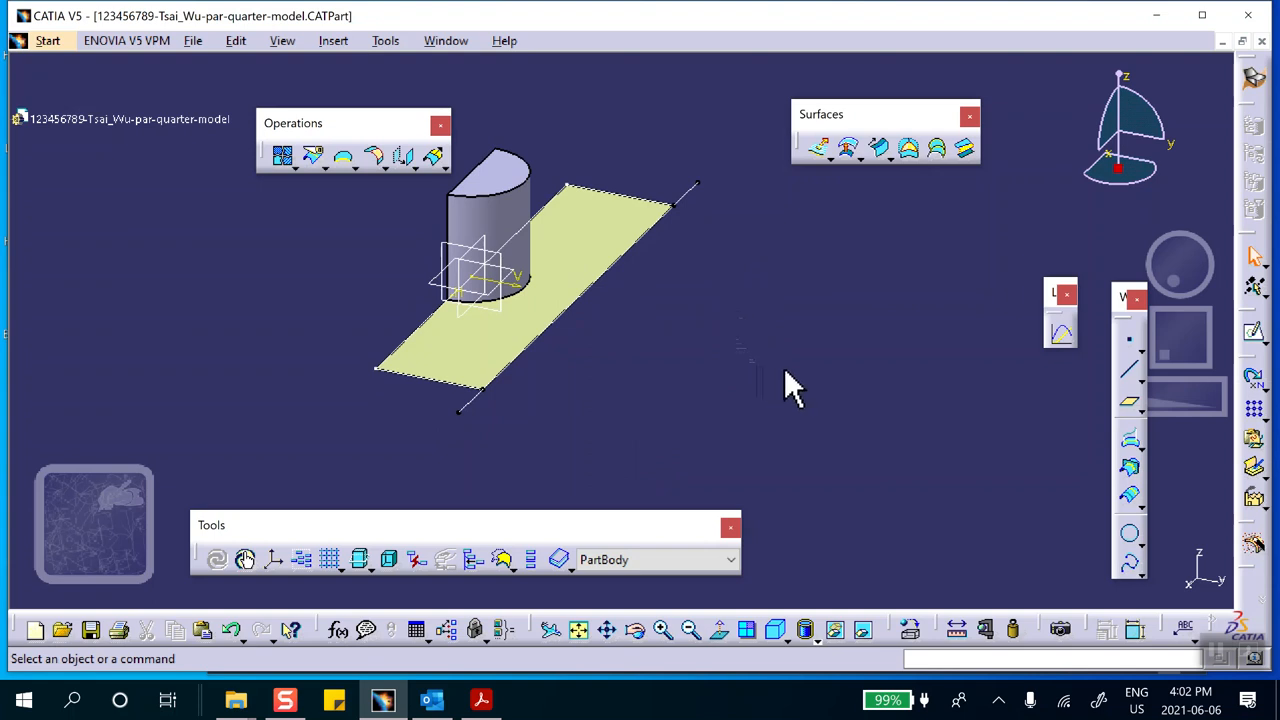
left_click(910, 629)
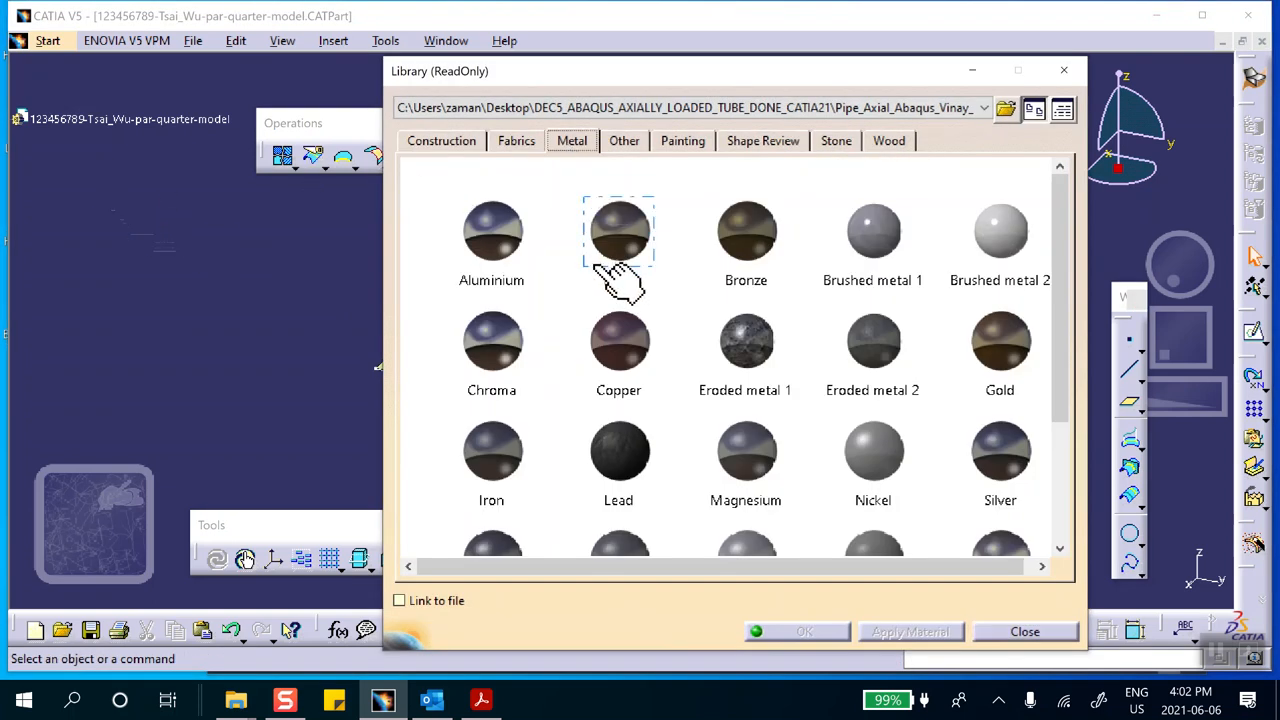
scroll(580, 300, "down", 2)
left_click(493, 320)
left_click(60, 120)
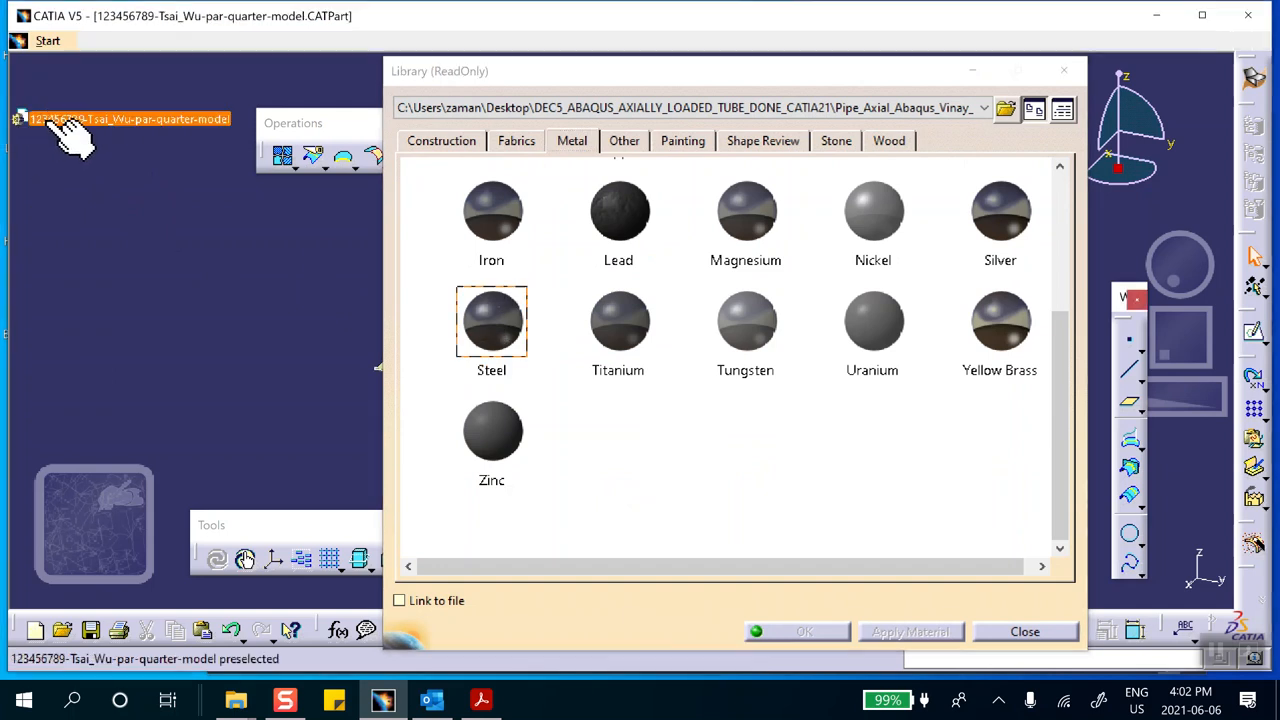
left_click(808, 631)
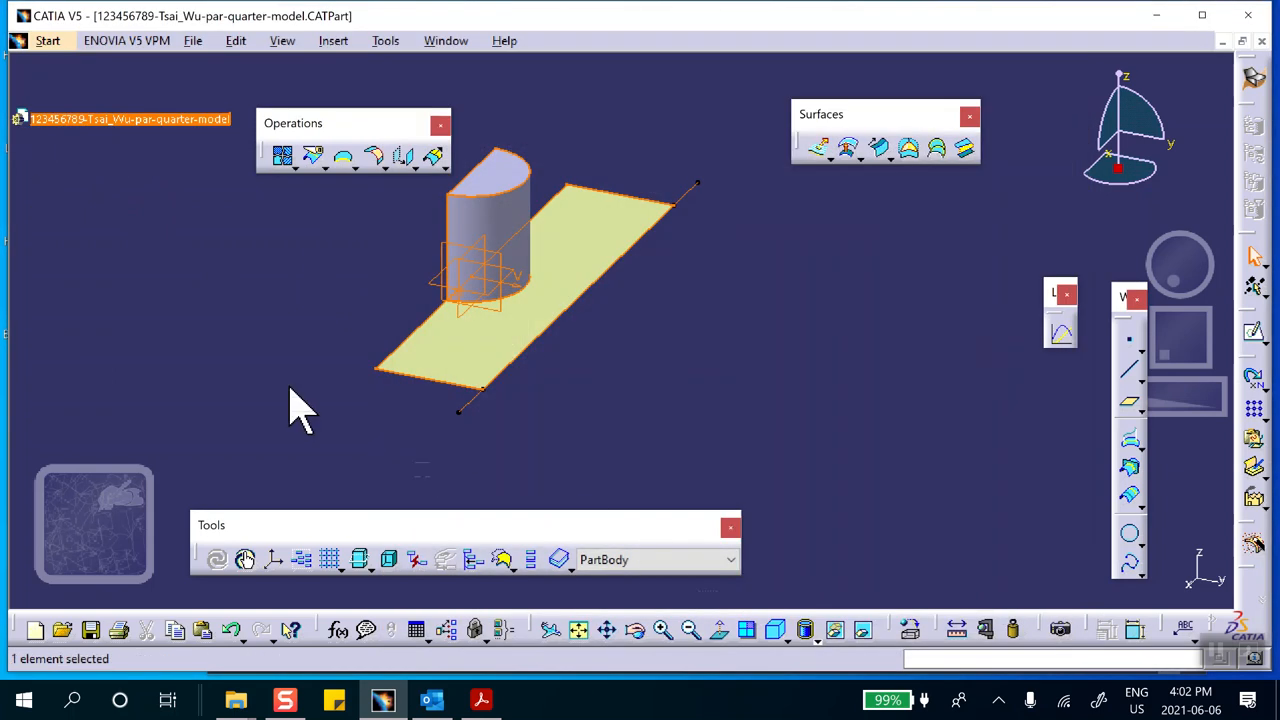
Expand the part's specification tree again and save the part document
left_click(120, 121)
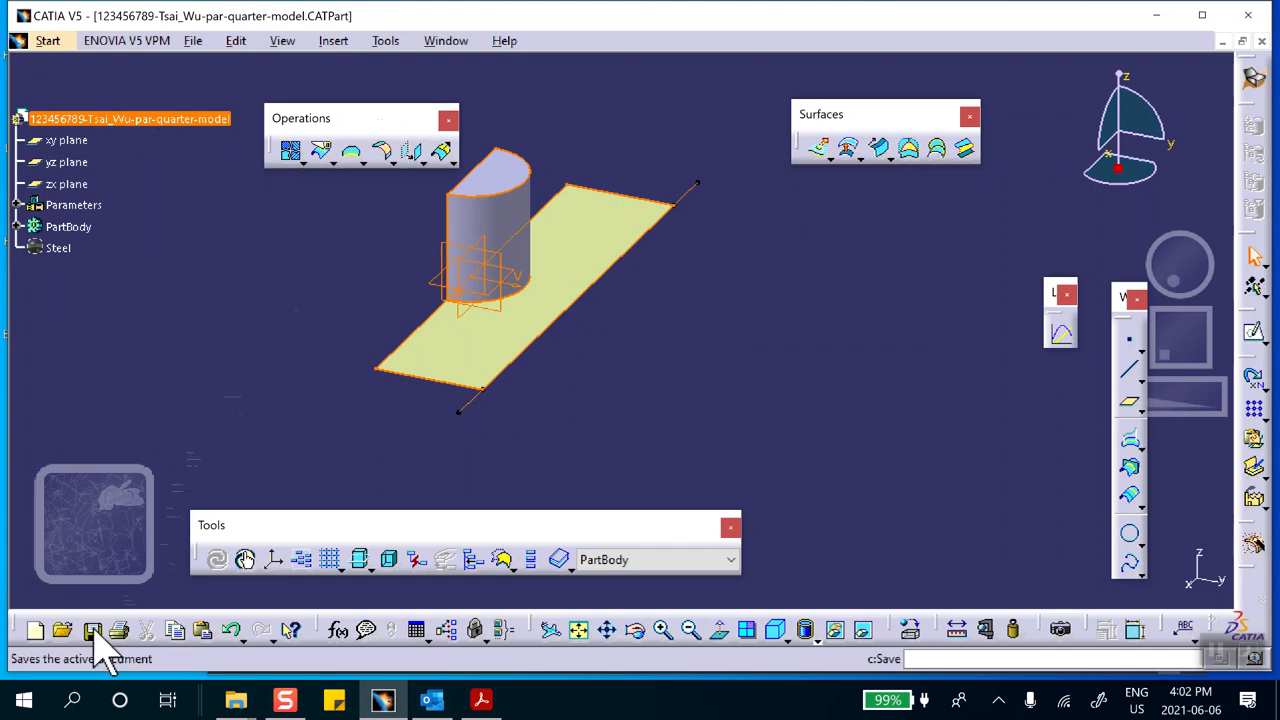
left_click(91, 630)
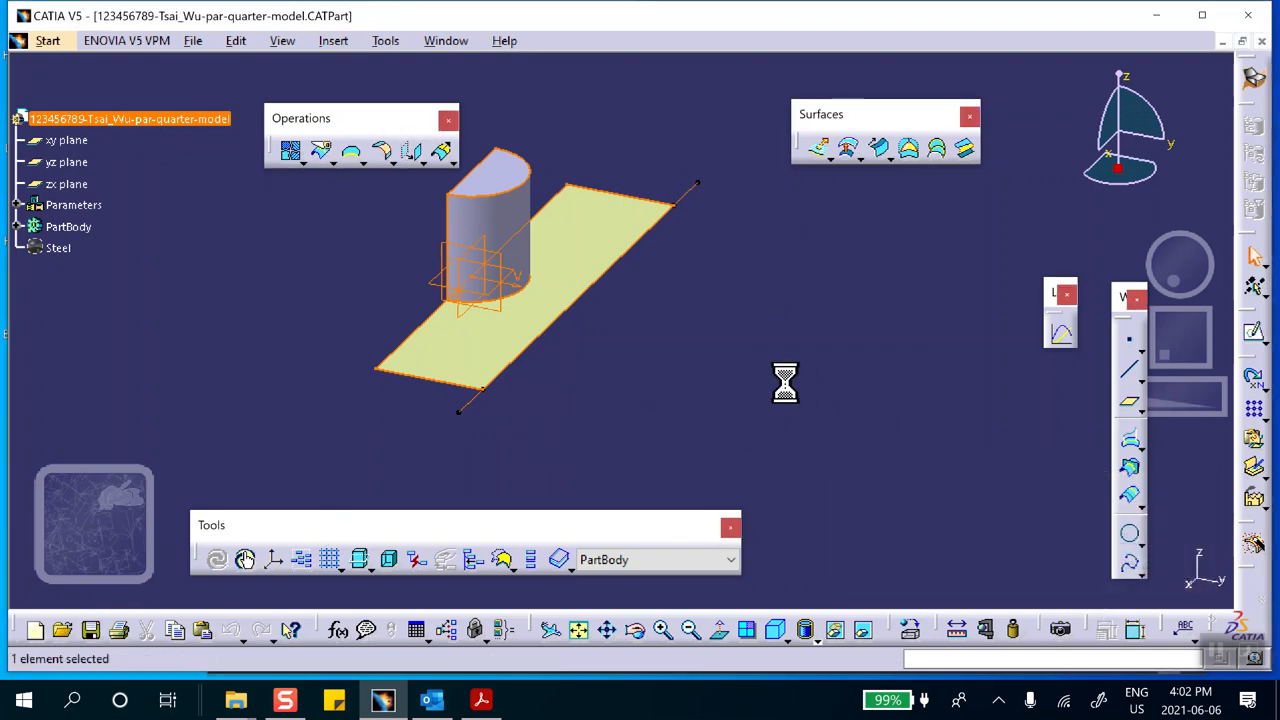
middle_click_drag(686, 350, 737, 371)
left_click(309, 372)
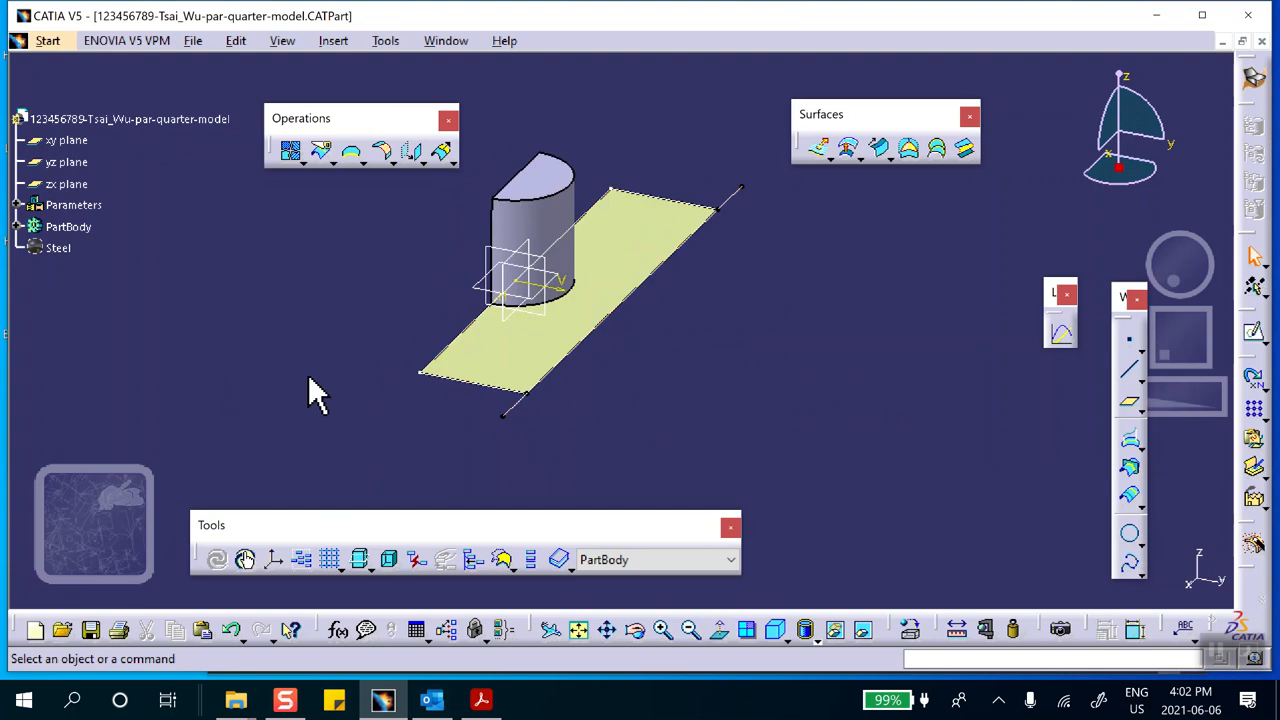
Switch to the Generative Structural Analysis workbench and create a Static Analysis case
left_click(48, 40)
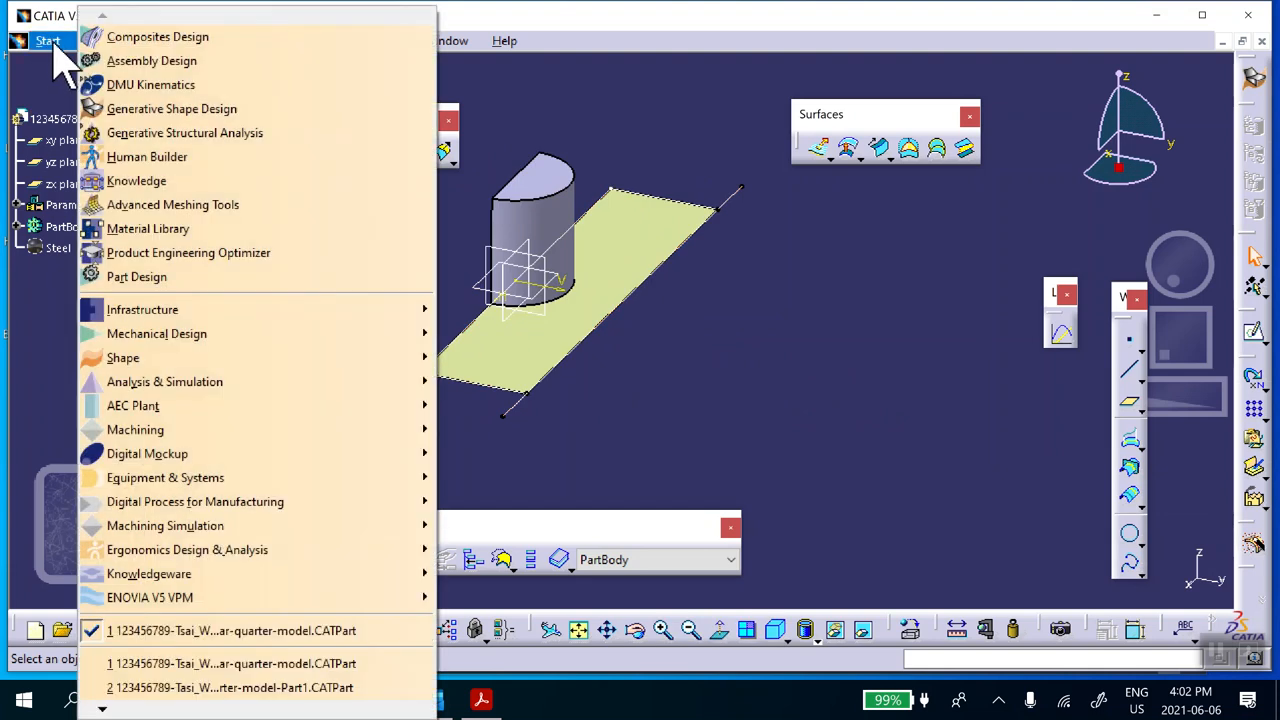
left_click(150, 131)
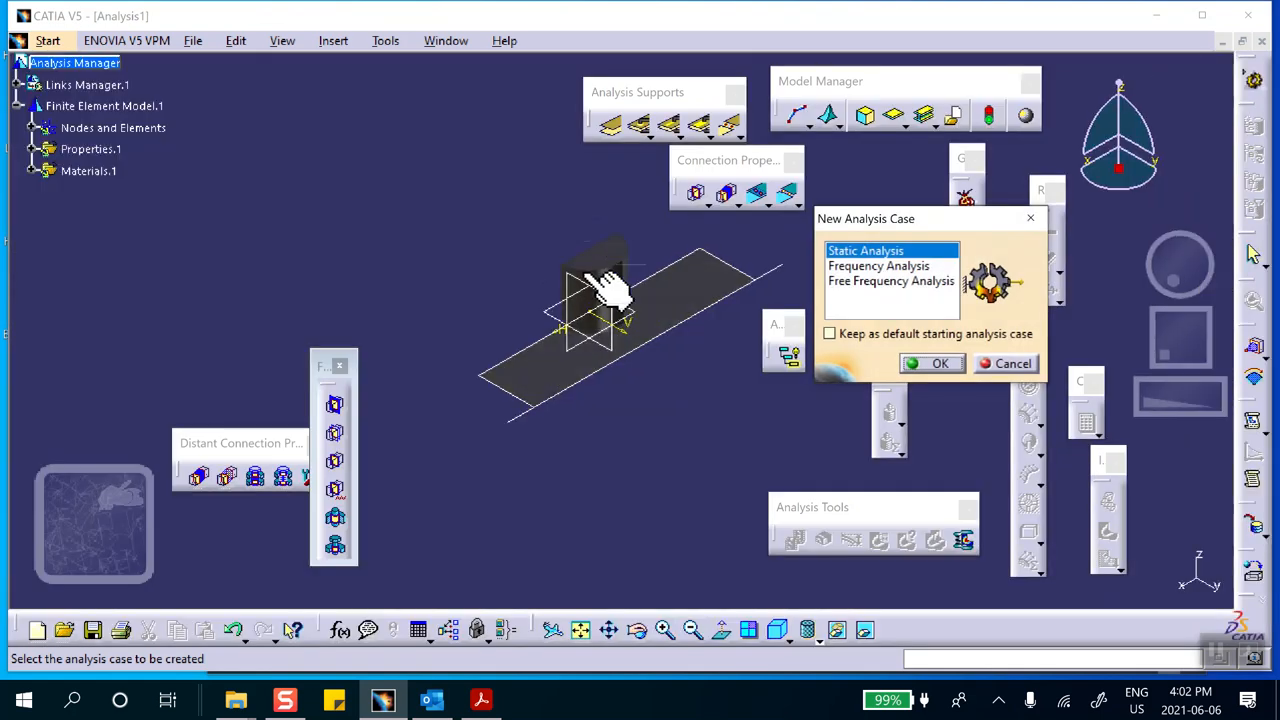
middle_click_drag(640, 318, 610, 230)
left_click(932, 363)
Change the analysis model's display from material rendering to shading with edges
left_click(818, 640)
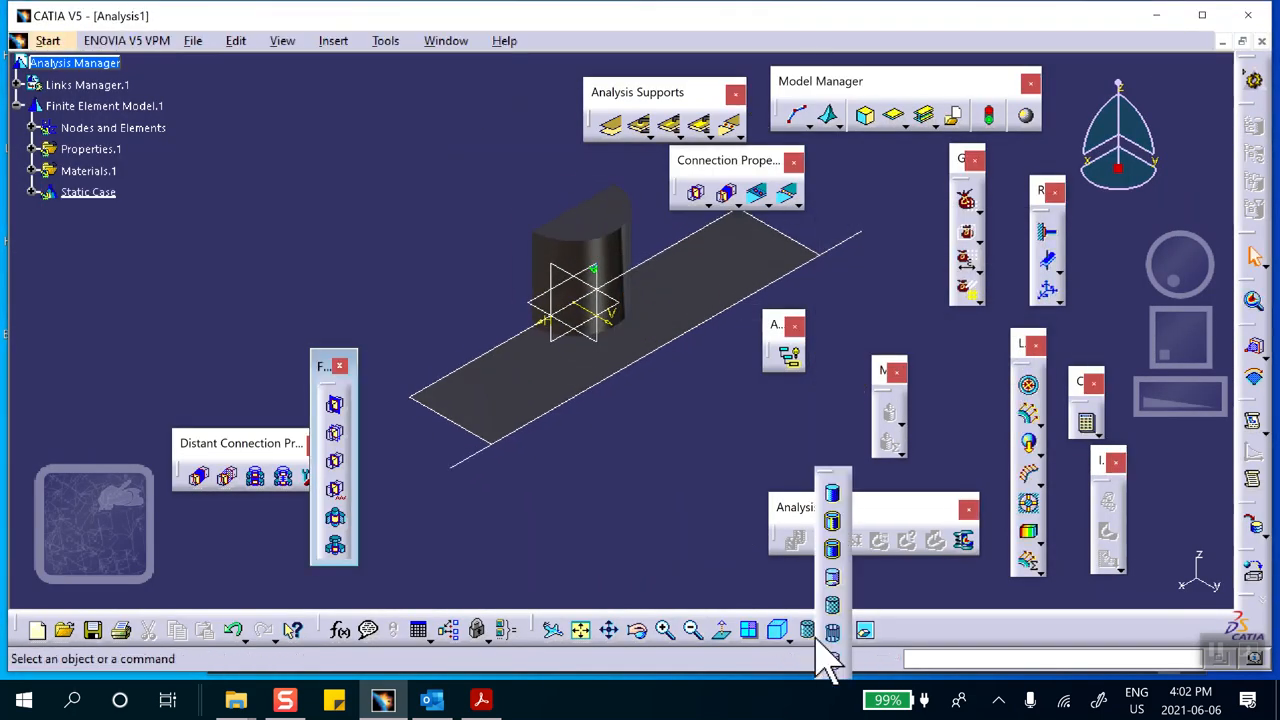
left_click(832, 550)
middle_click_drag(643, 477, 648, 445)
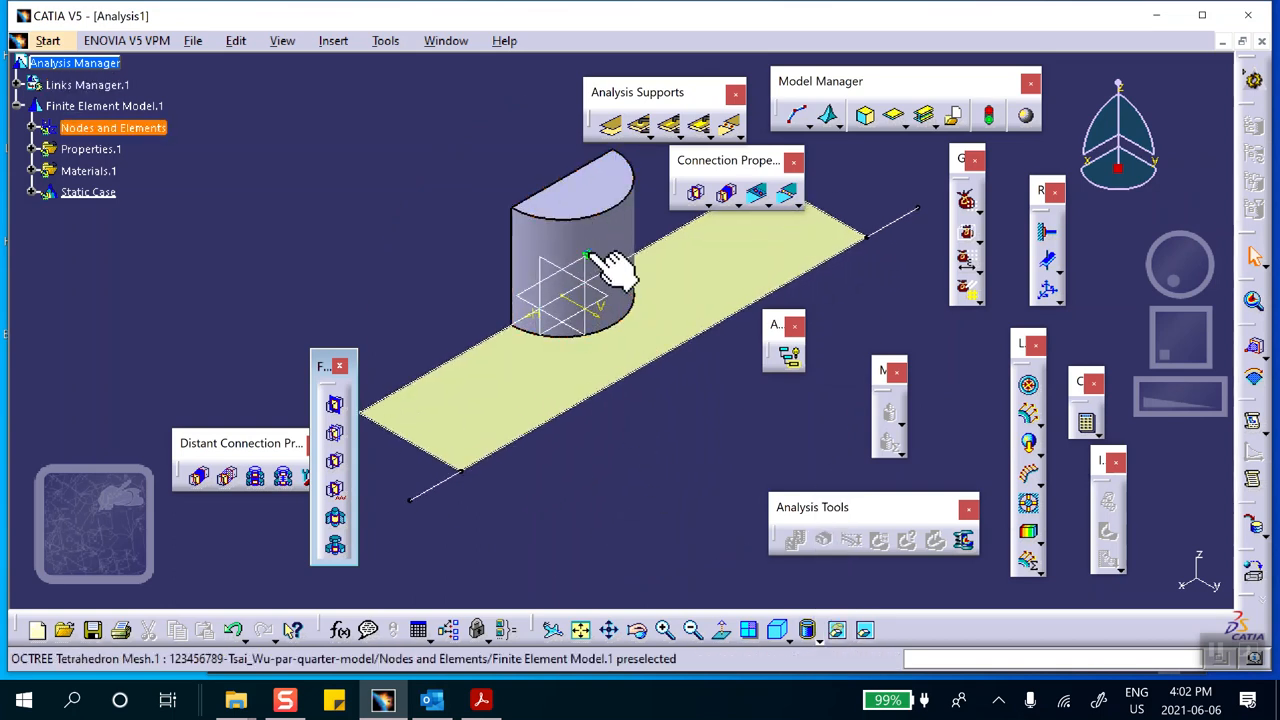
middle_click_drag(366, 222, 431, 321)
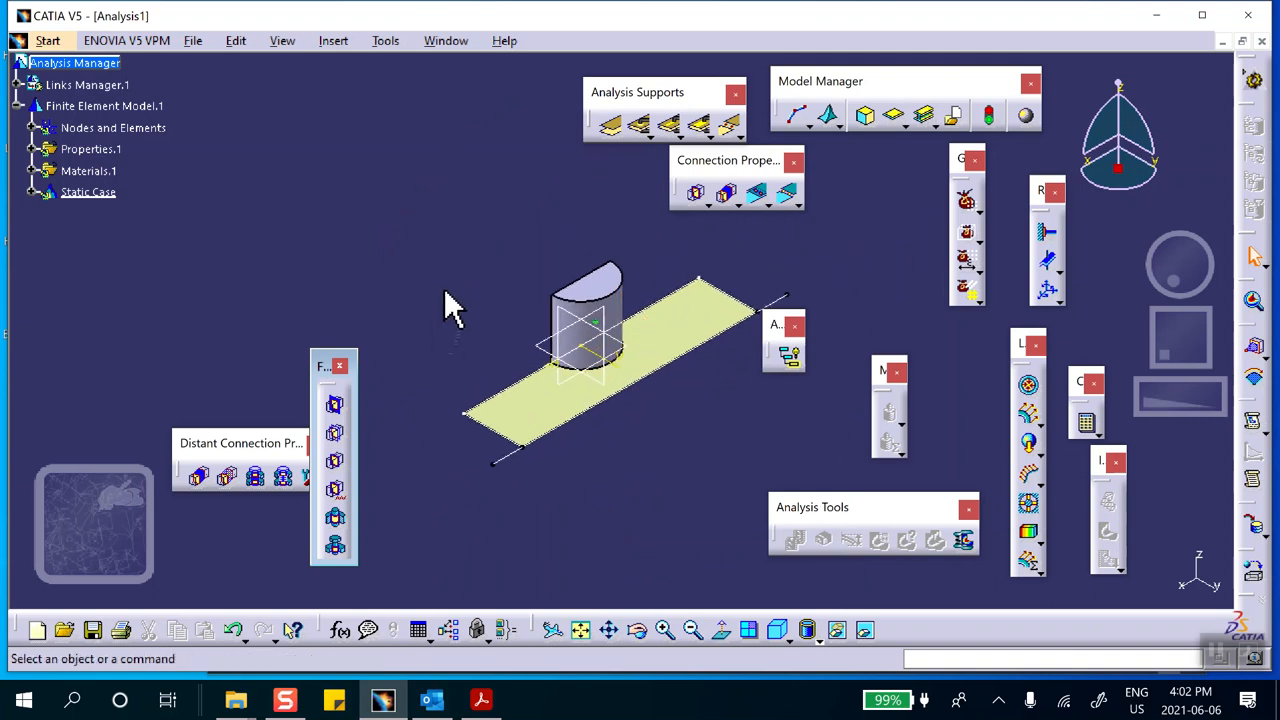
middle_click_drag(470, 314, 471, 294)
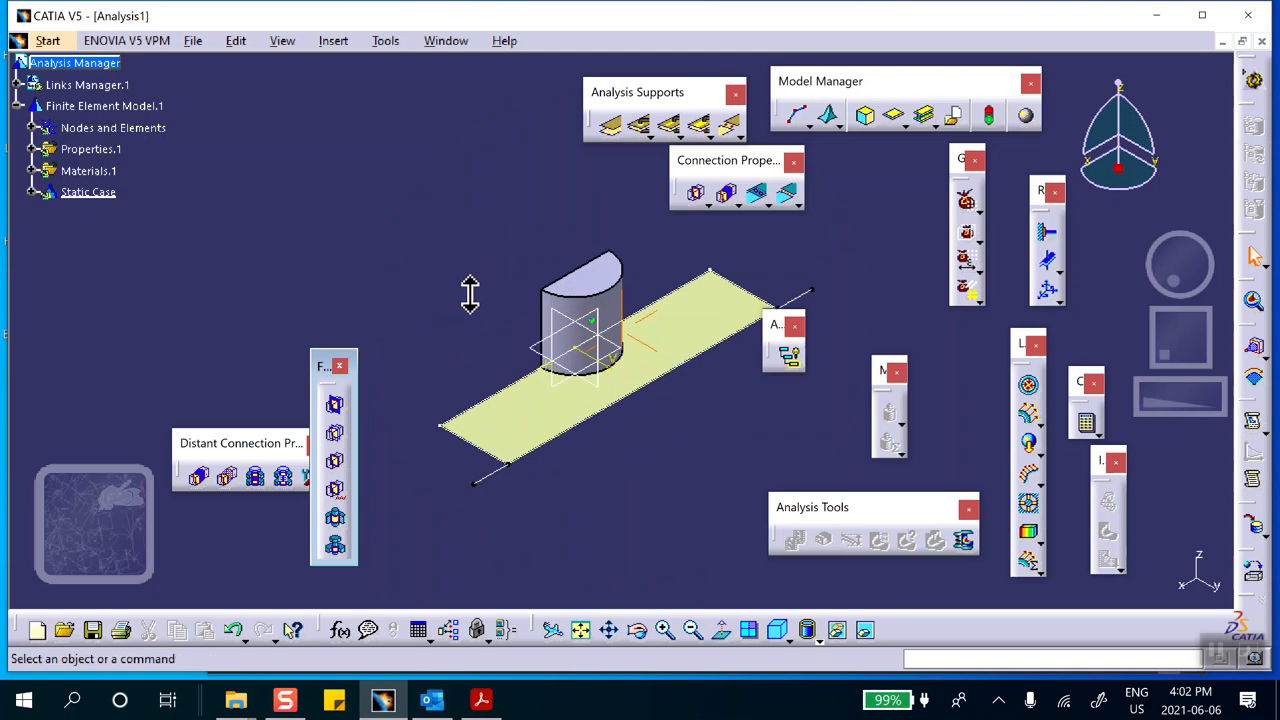
Create a linear Octree Triangle mesh on the rectangular plate surface with a mesh size of 0.4 in
left_click_drag(862, 308, 864, 310)
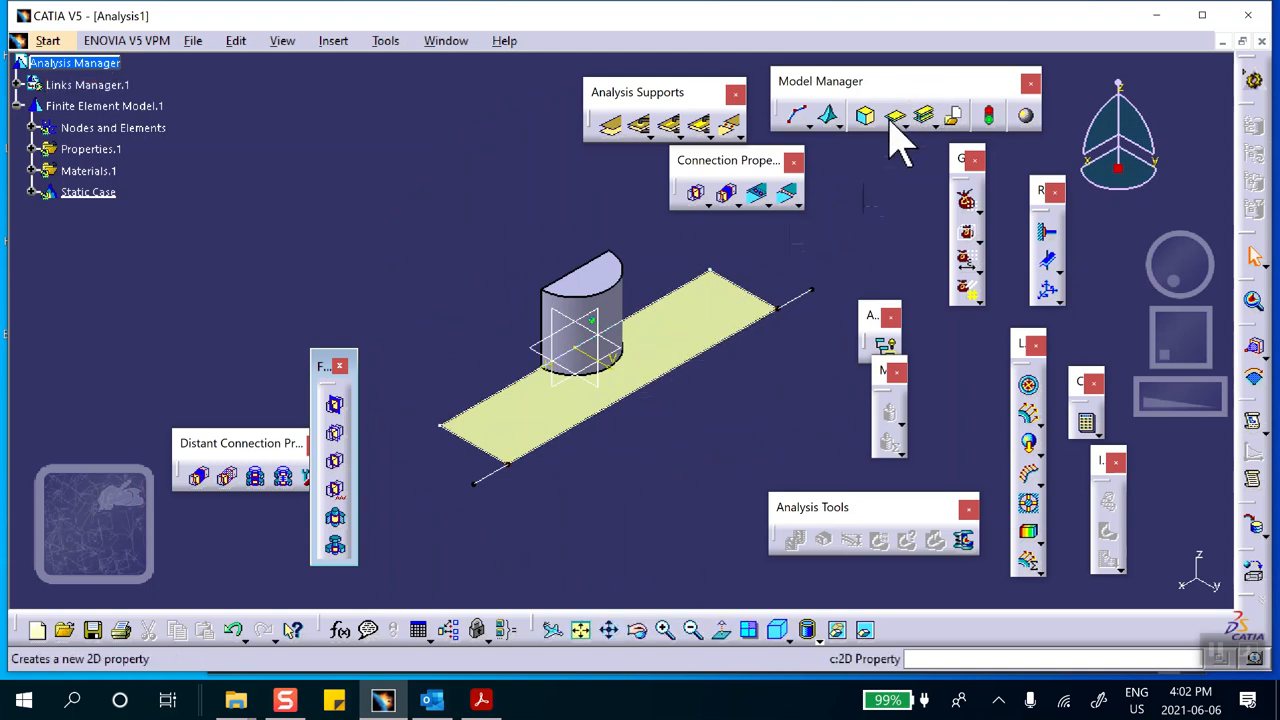
left_click(836, 124)
left_click(862, 140)
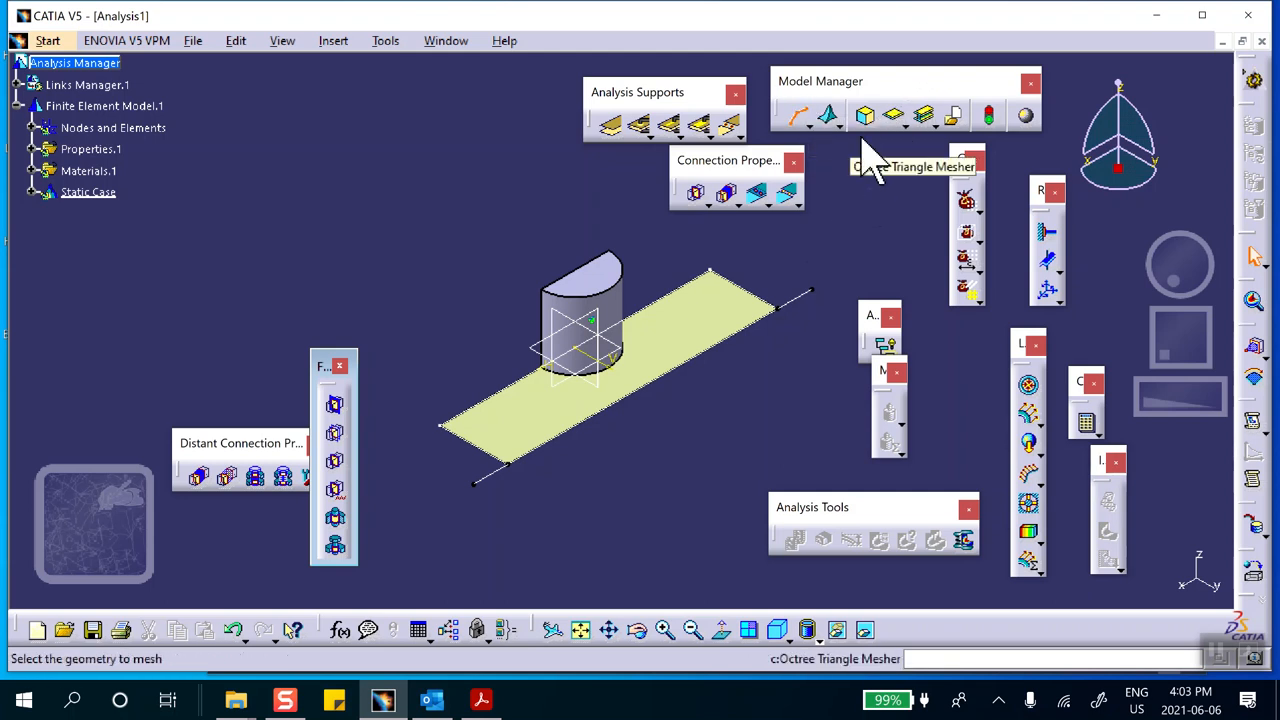
left_click(672, 330)
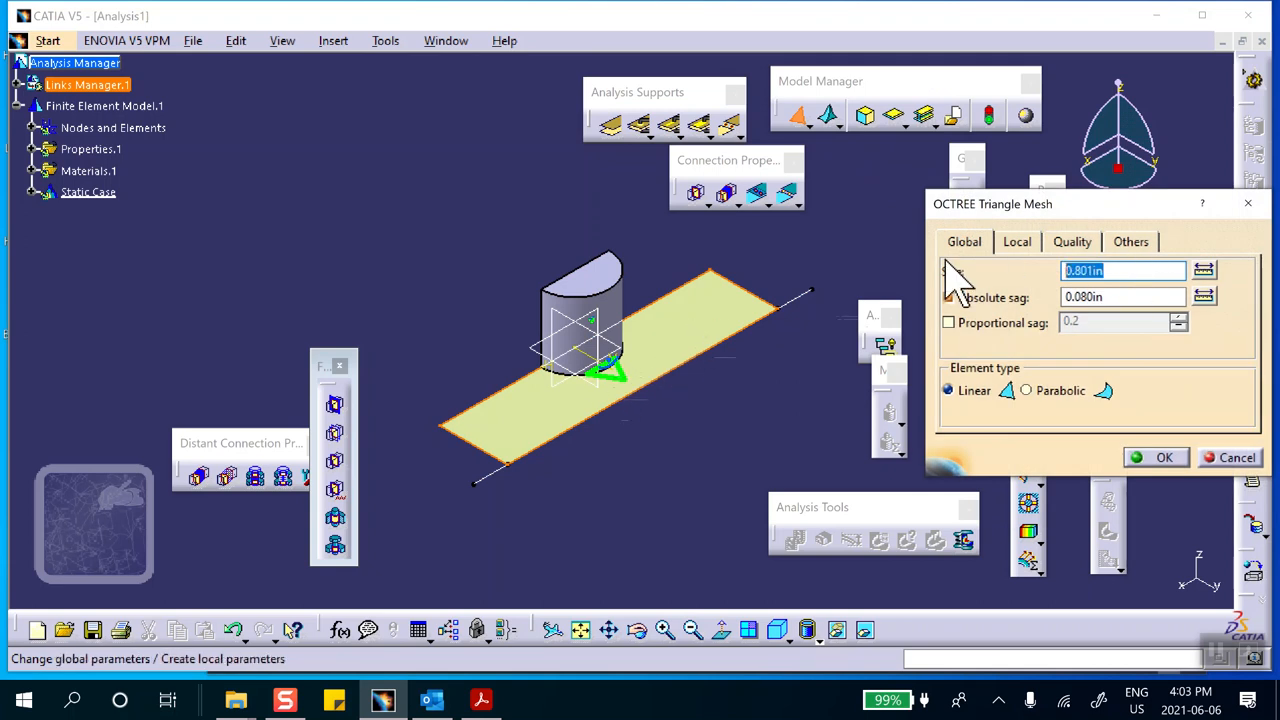
type(".4")
left_click(1160, 457)
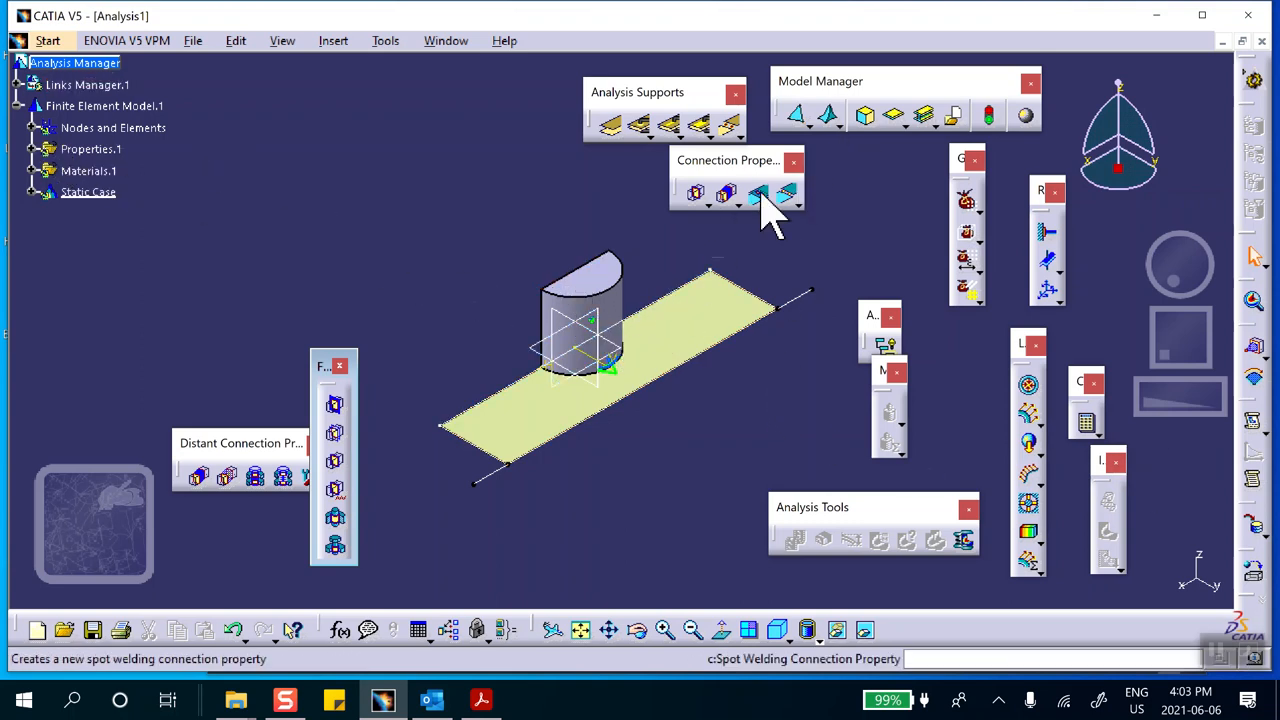
Assign a 2D property of 0.1 in thickness to the rectangular plate surface, checking the thickness in the Acrobat Reader assignment
left_click(893, 116)
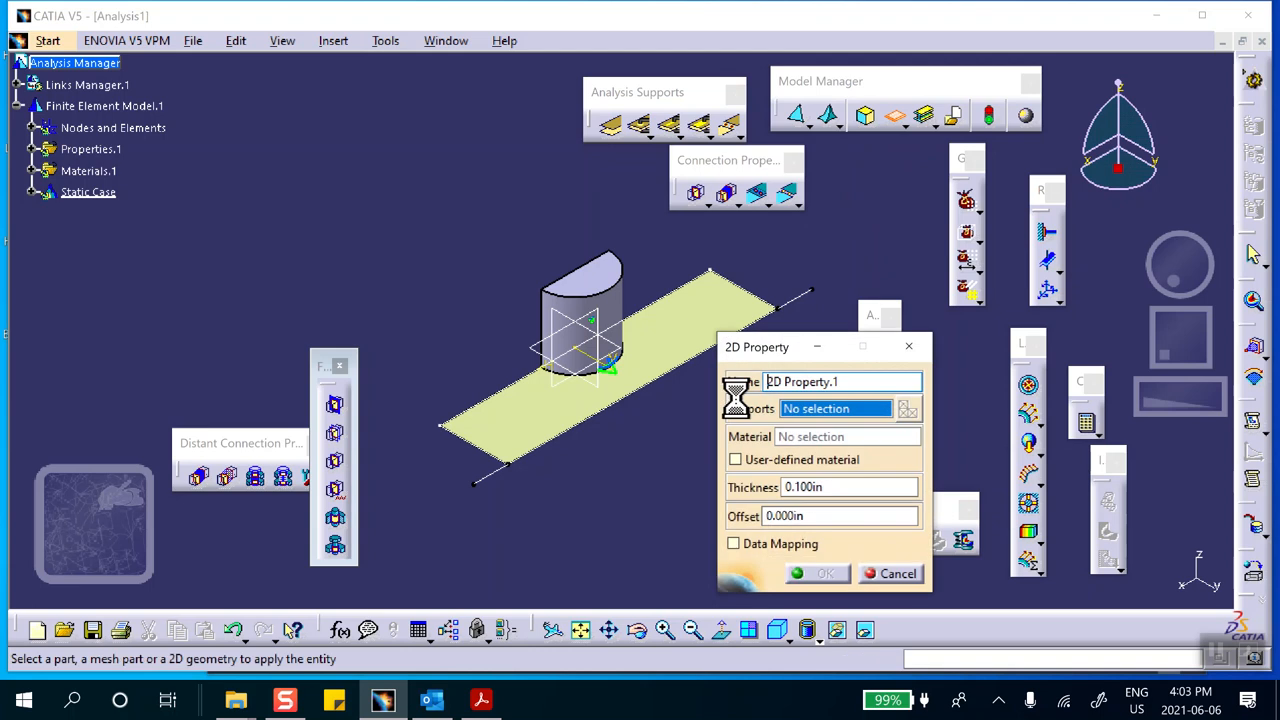
left_click(690, 338)
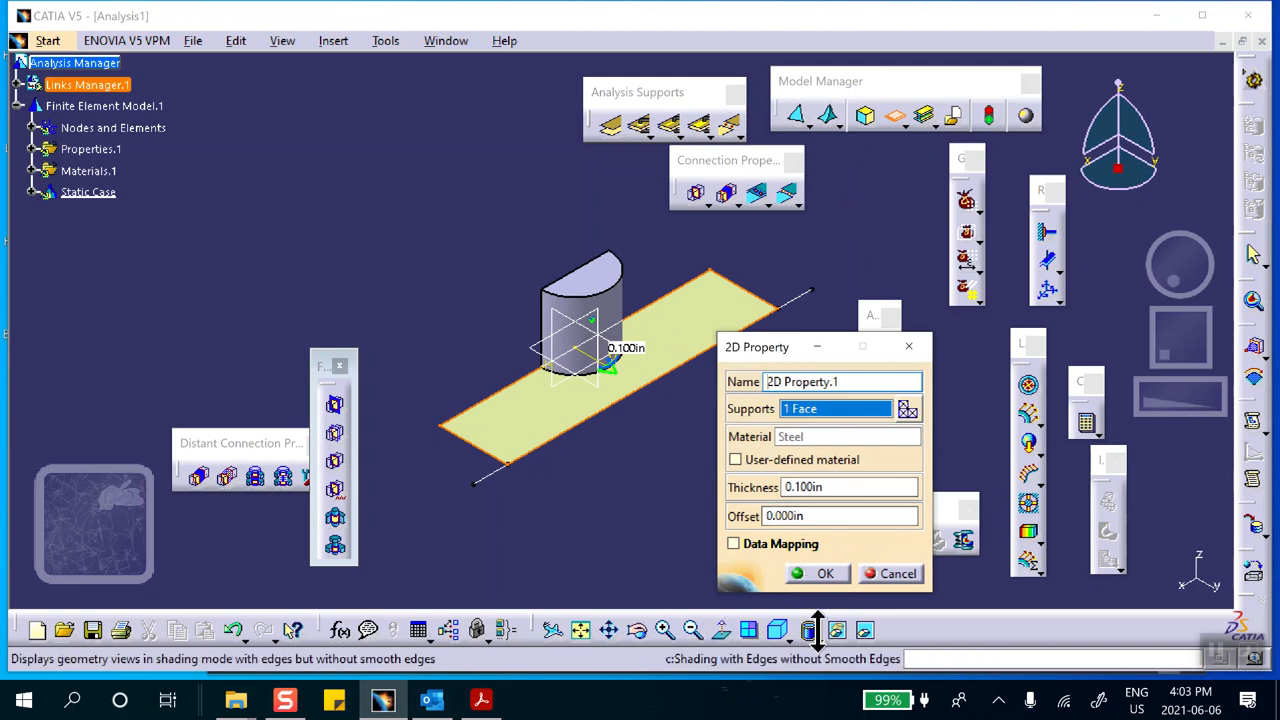
left_click(481, 700)
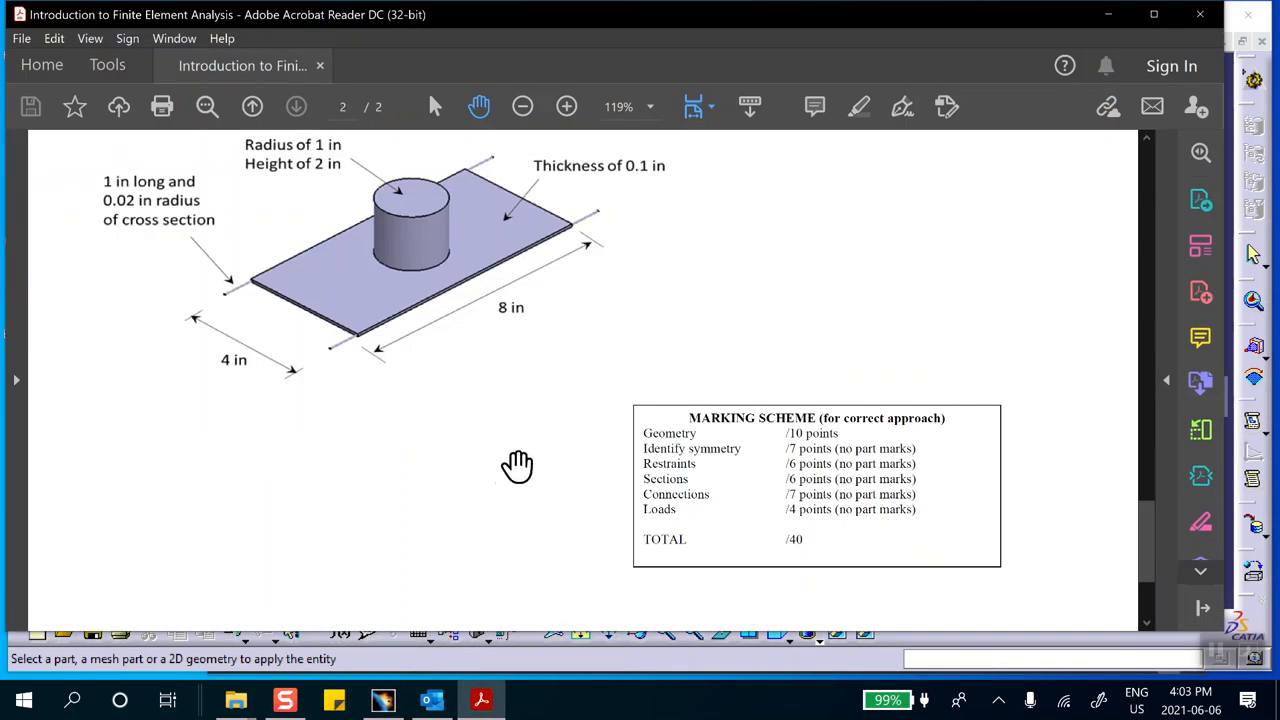
scroll(438, 467, "up", 1)
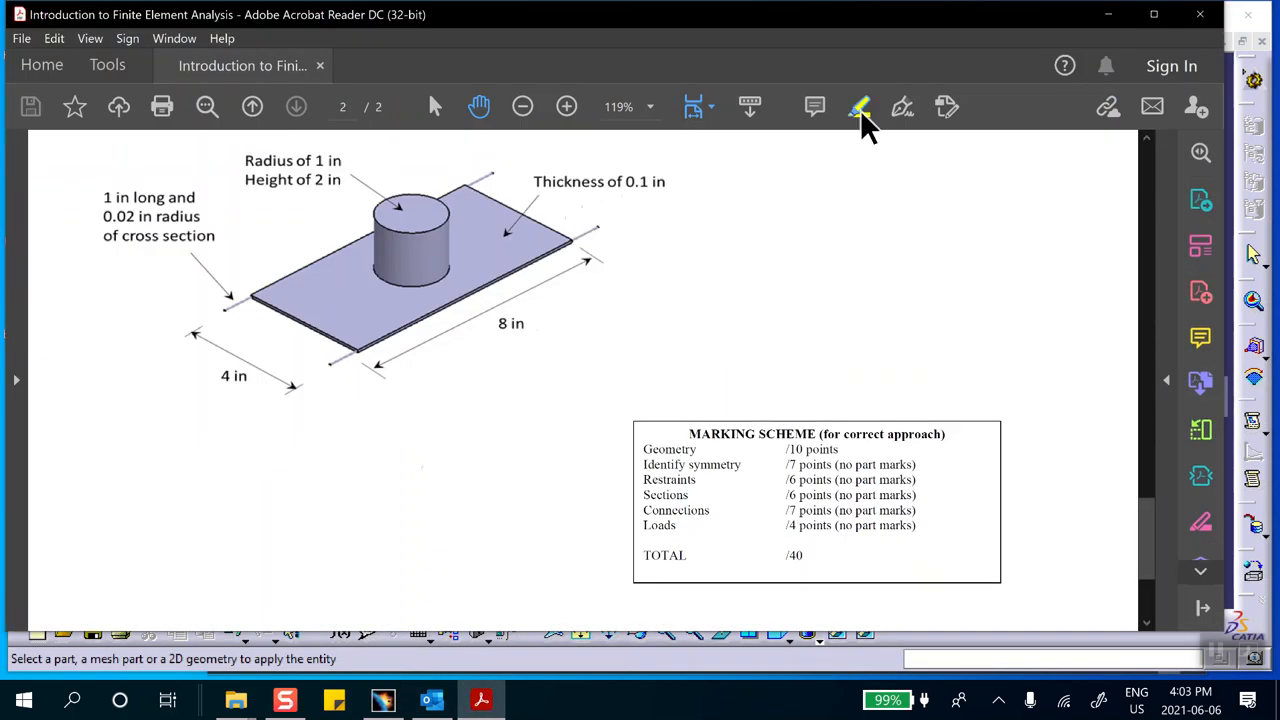
left_click(1108, 16)
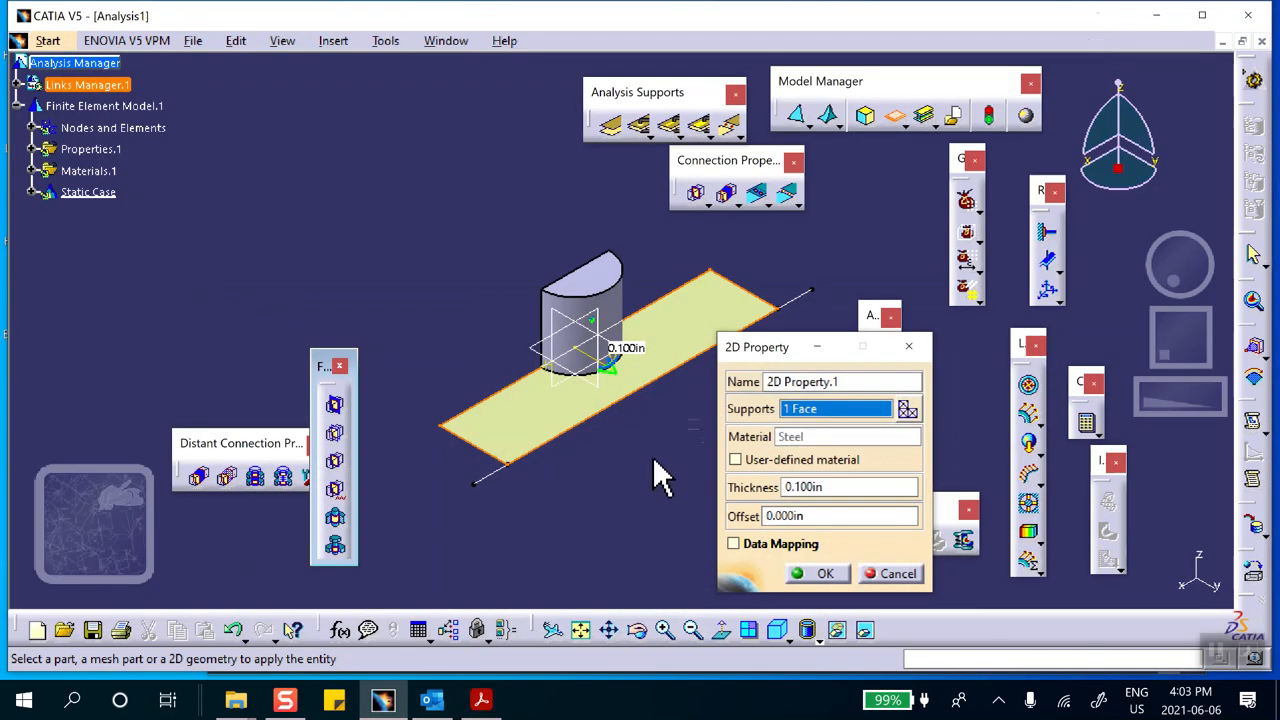
left_click(812, 572)
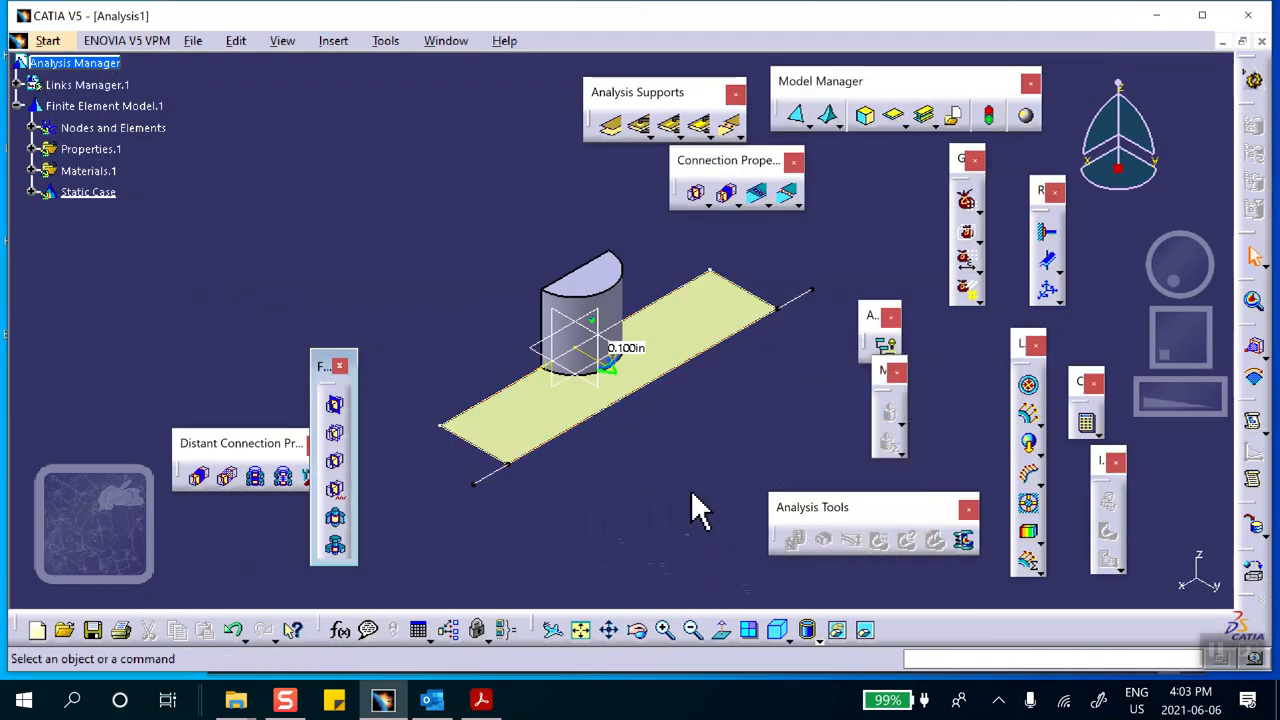
Create linear beam meshes with an element size of 0.25 in on the two edge lines at the plate's corners
left_click(786, 193)
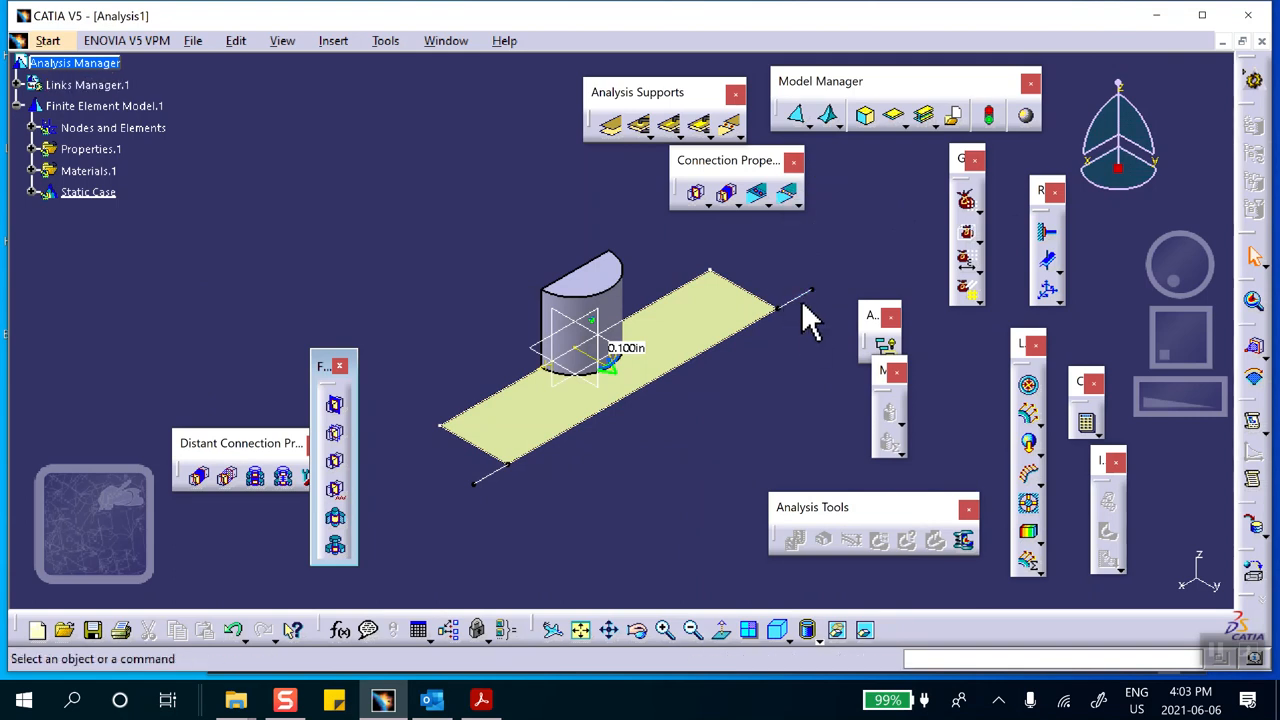
left_click(818, 118)
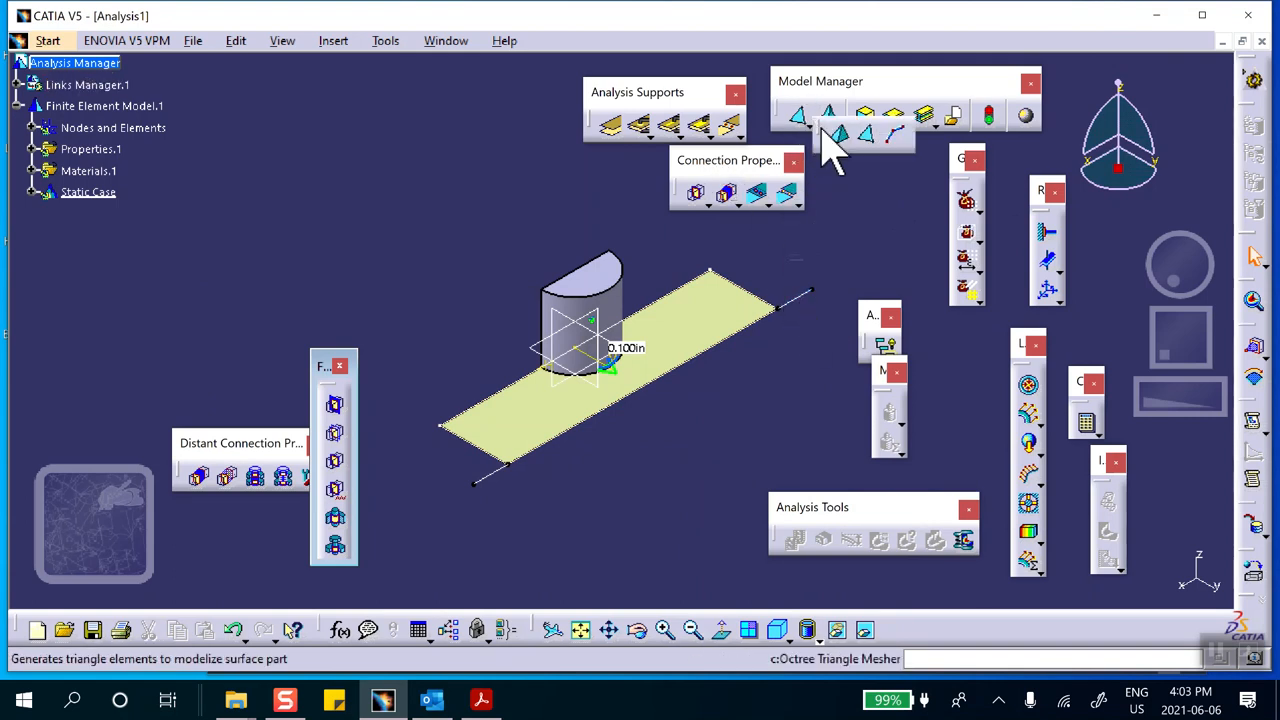
left_click(897, 136)
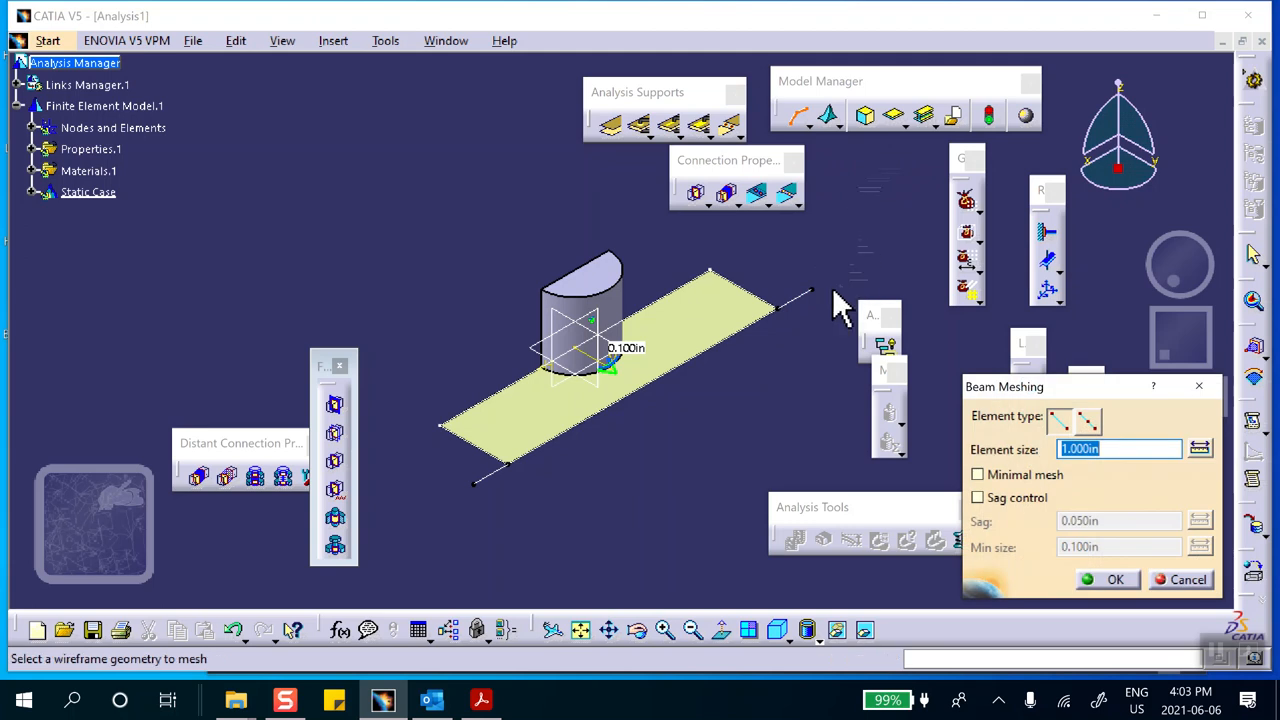
middle_click_drag(796, 403, 783, 404)
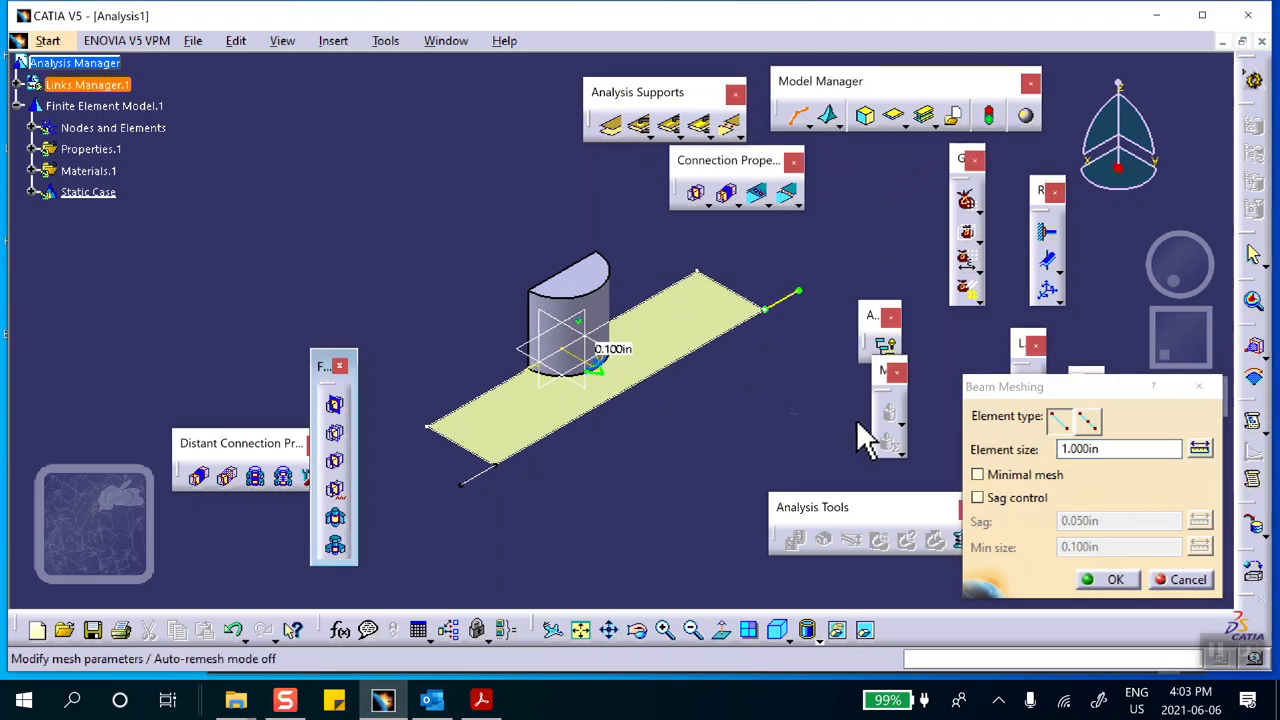
left_click(1112, 449)
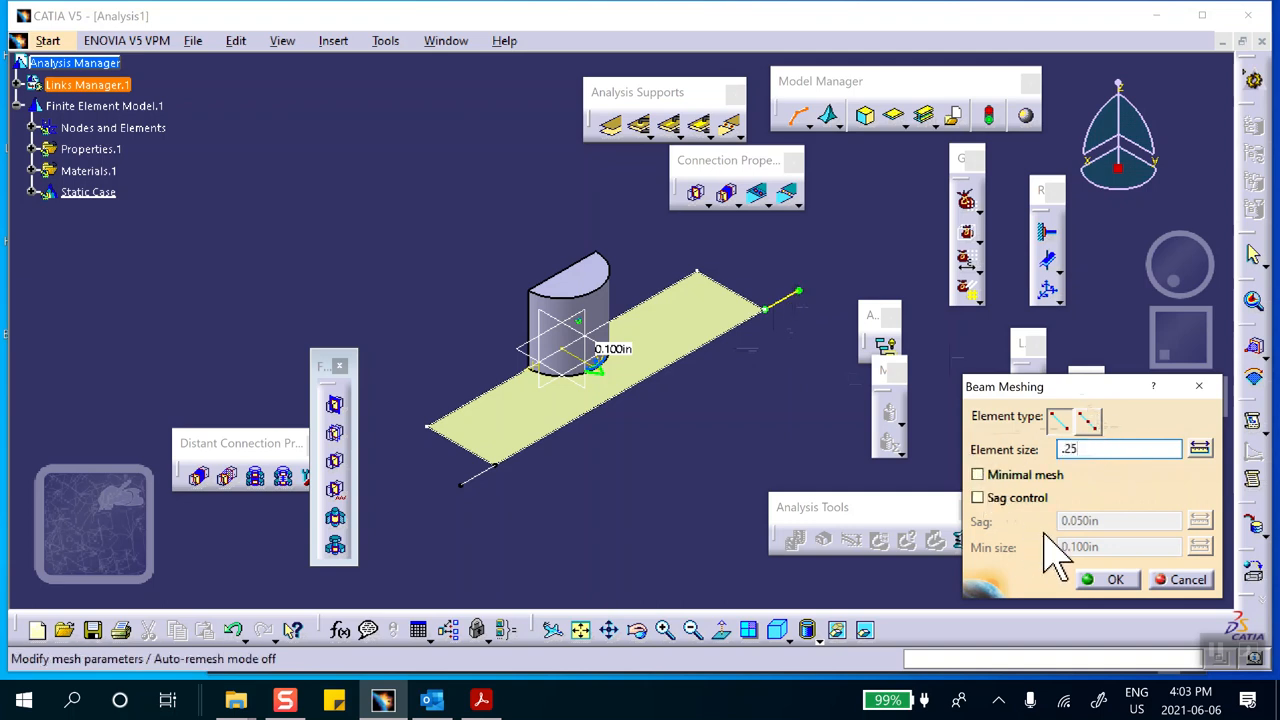
left_click(1106, 580)
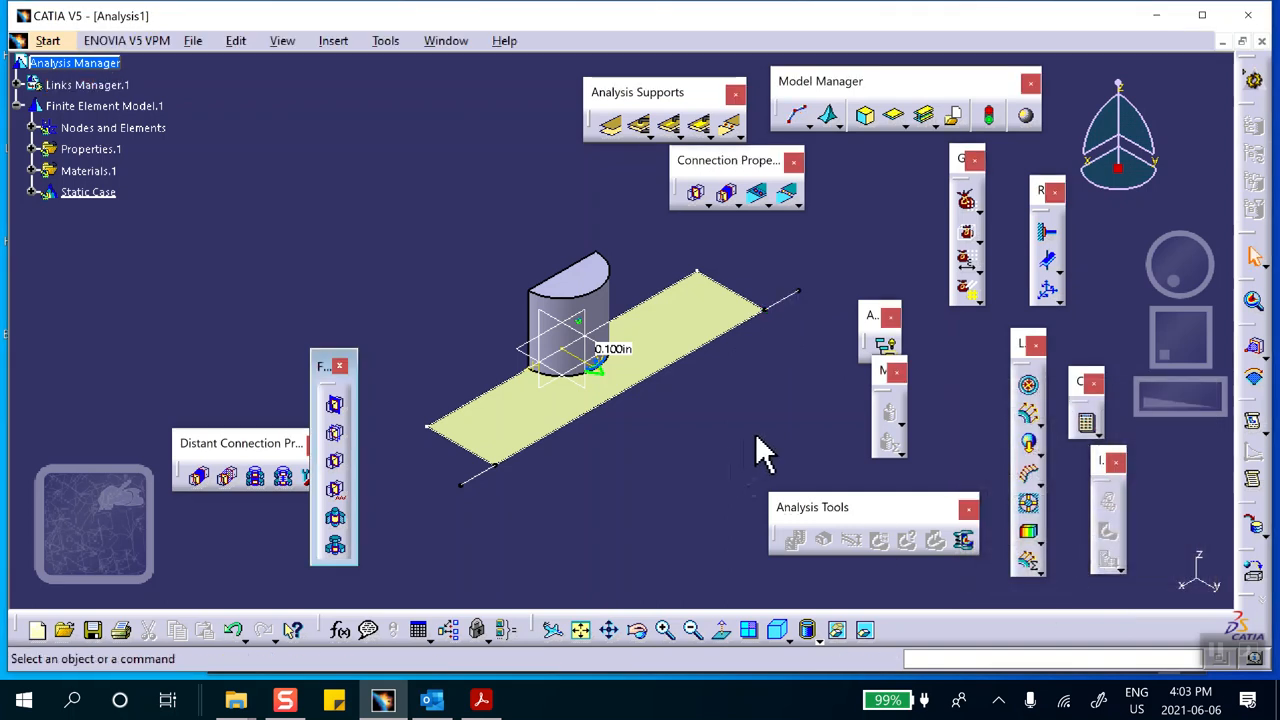
left_click(798, 116)
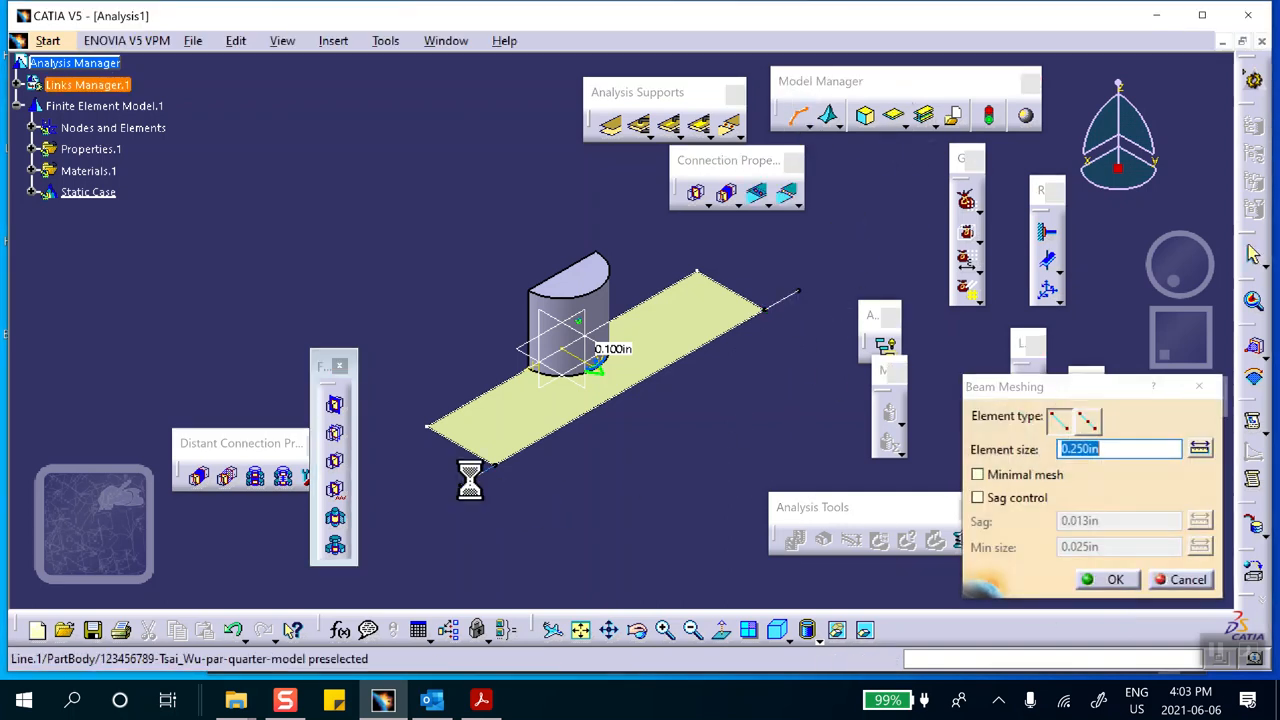
left_click(1108, 581)
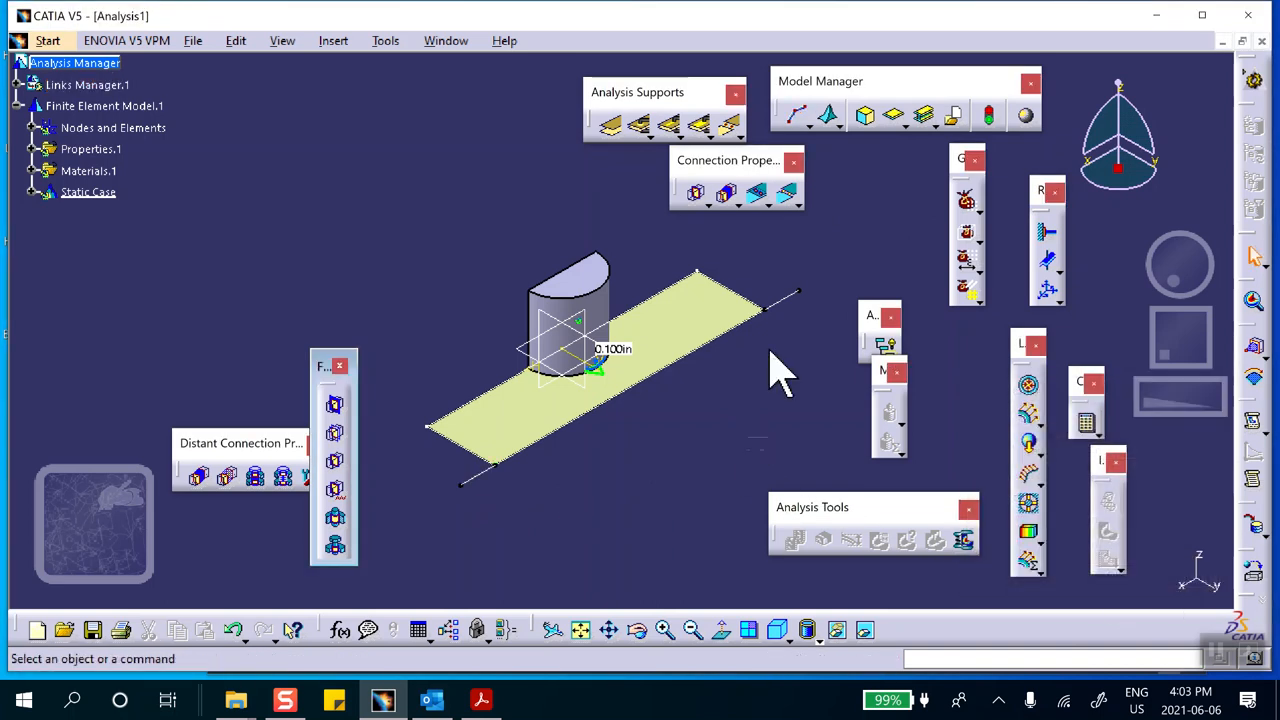
Assign a cylindrical beam 1D property of 0.02 in radius to the line at the plate's far end, checking the radius in the Acrobat Reader assignment
left_click(926, 118)
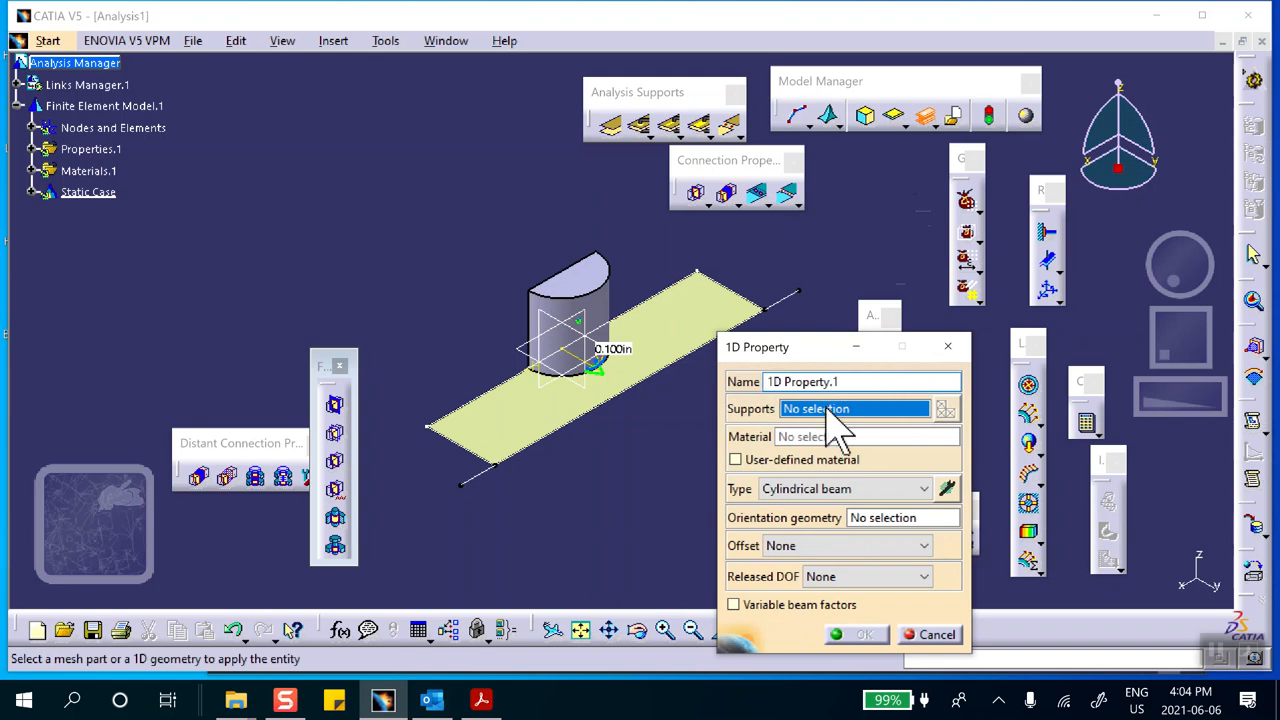
left_click_drag(810, 355, 952, 297)
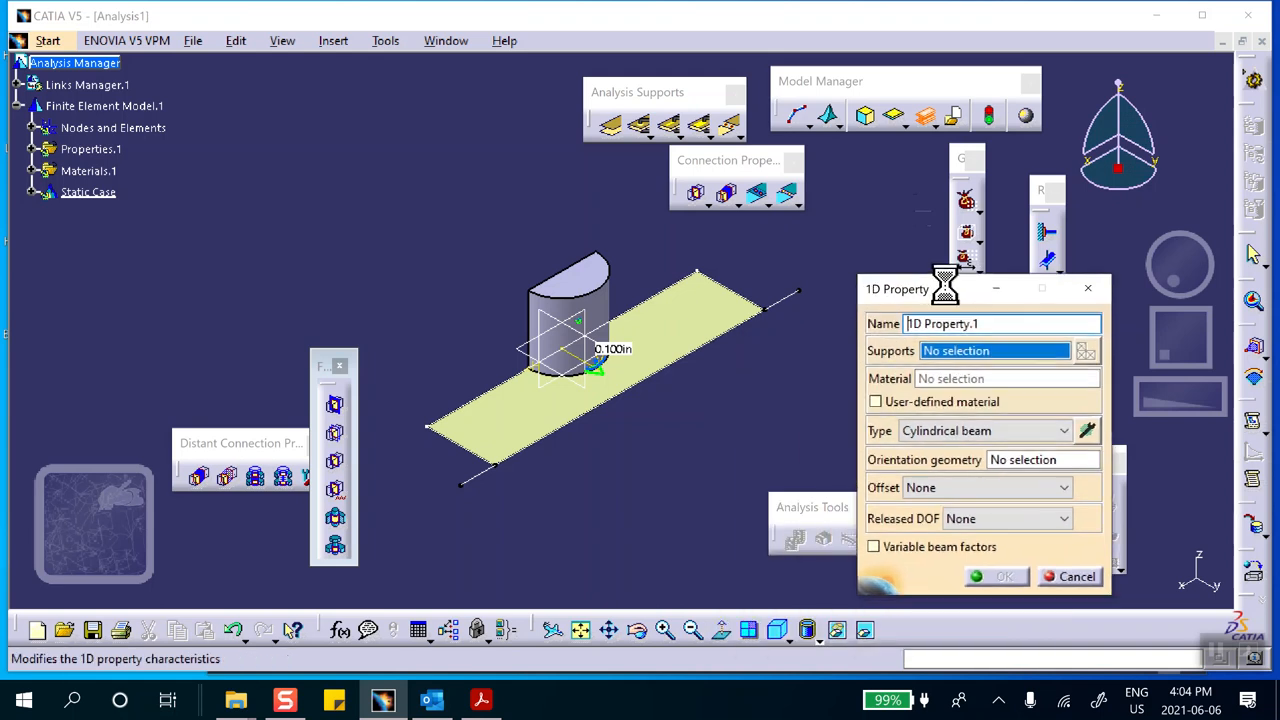
left_click(788, 296)
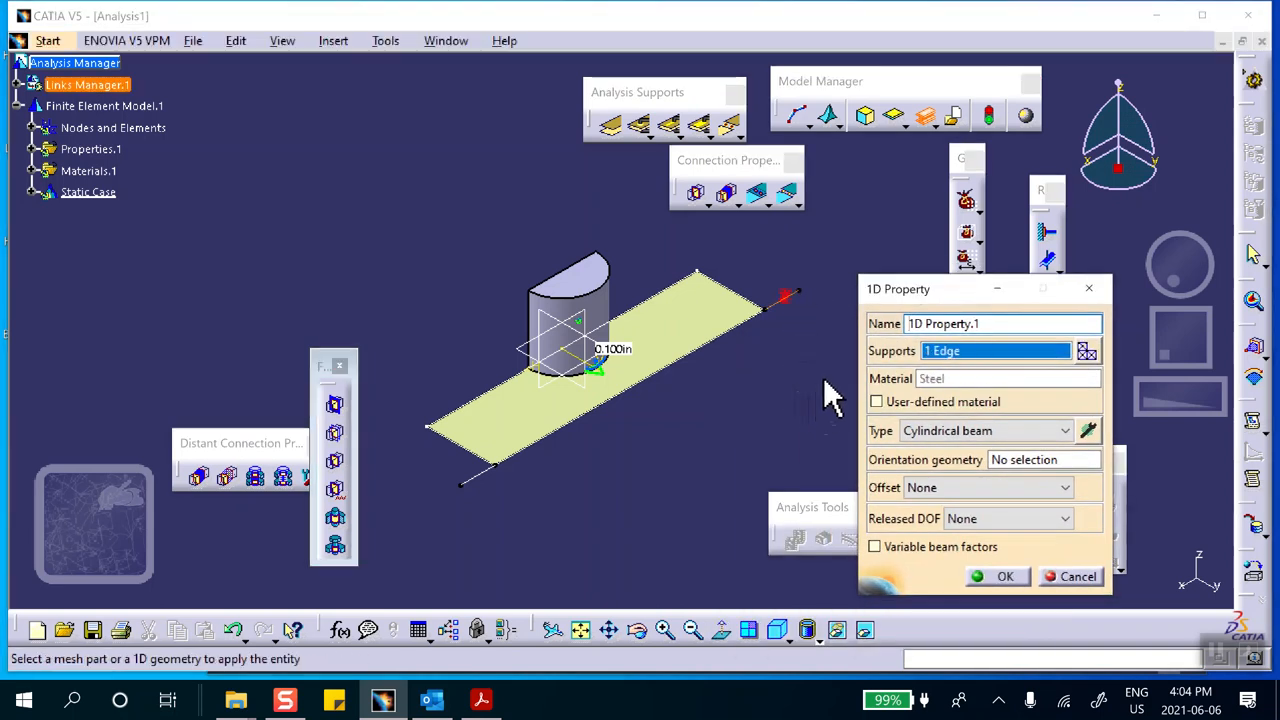
middle_click_drag(797, 371, 634, 294)
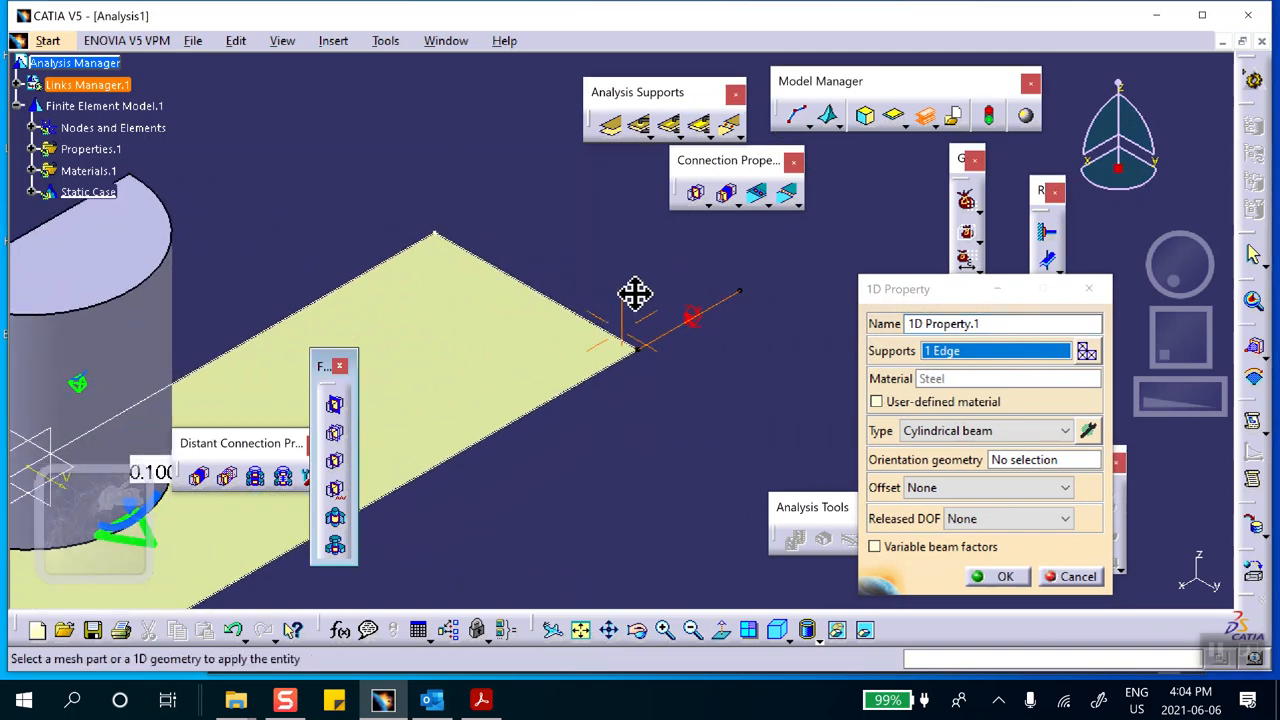
left_click(1089, 430)
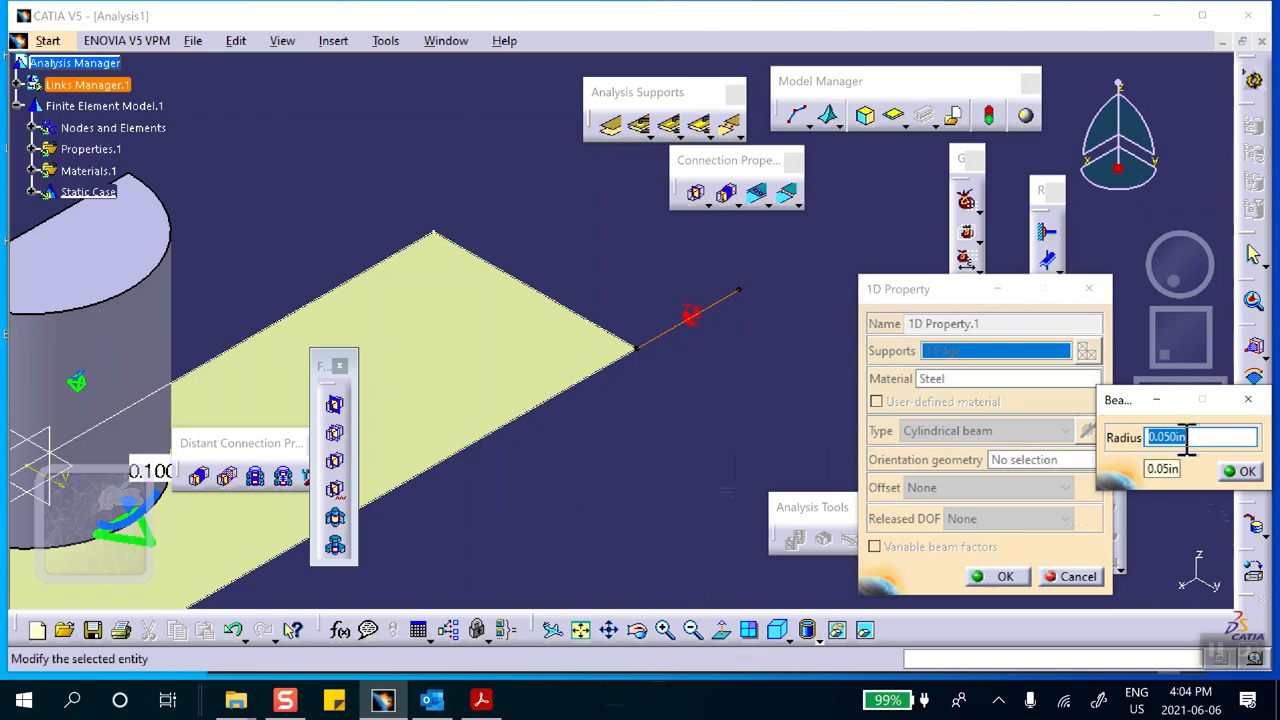
left_click(483, 698)
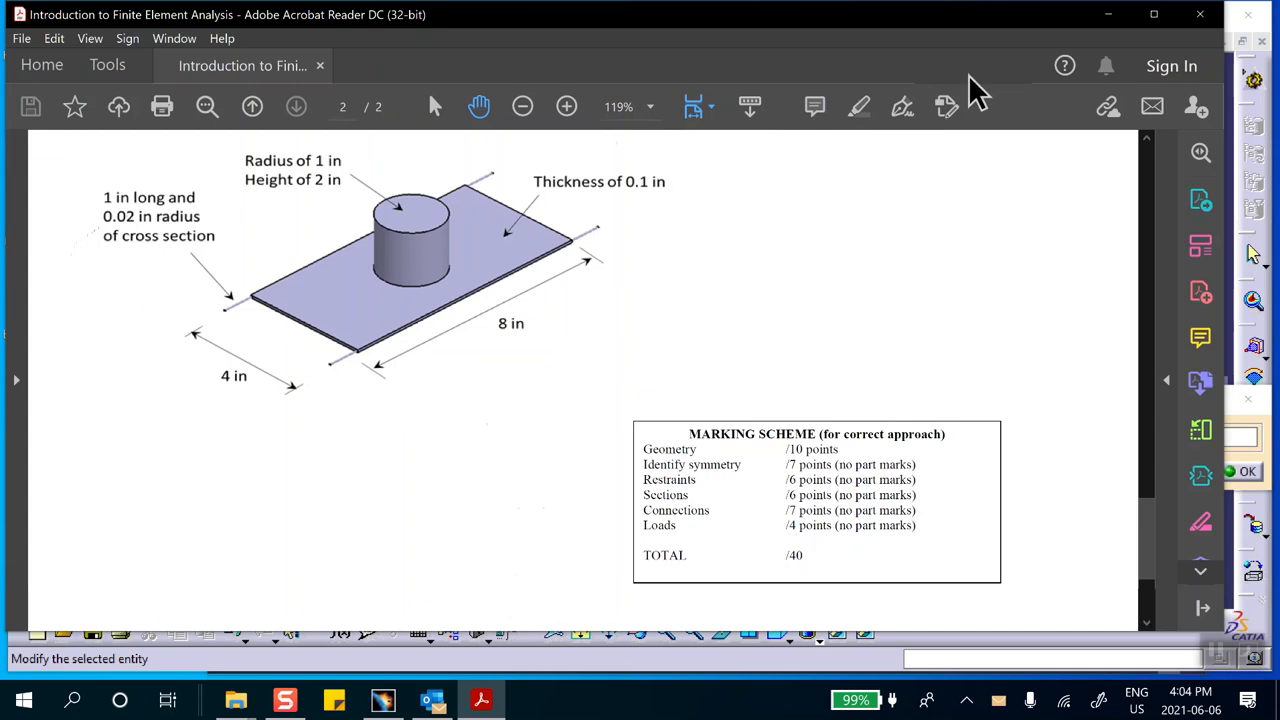
left_click(1108, 14)
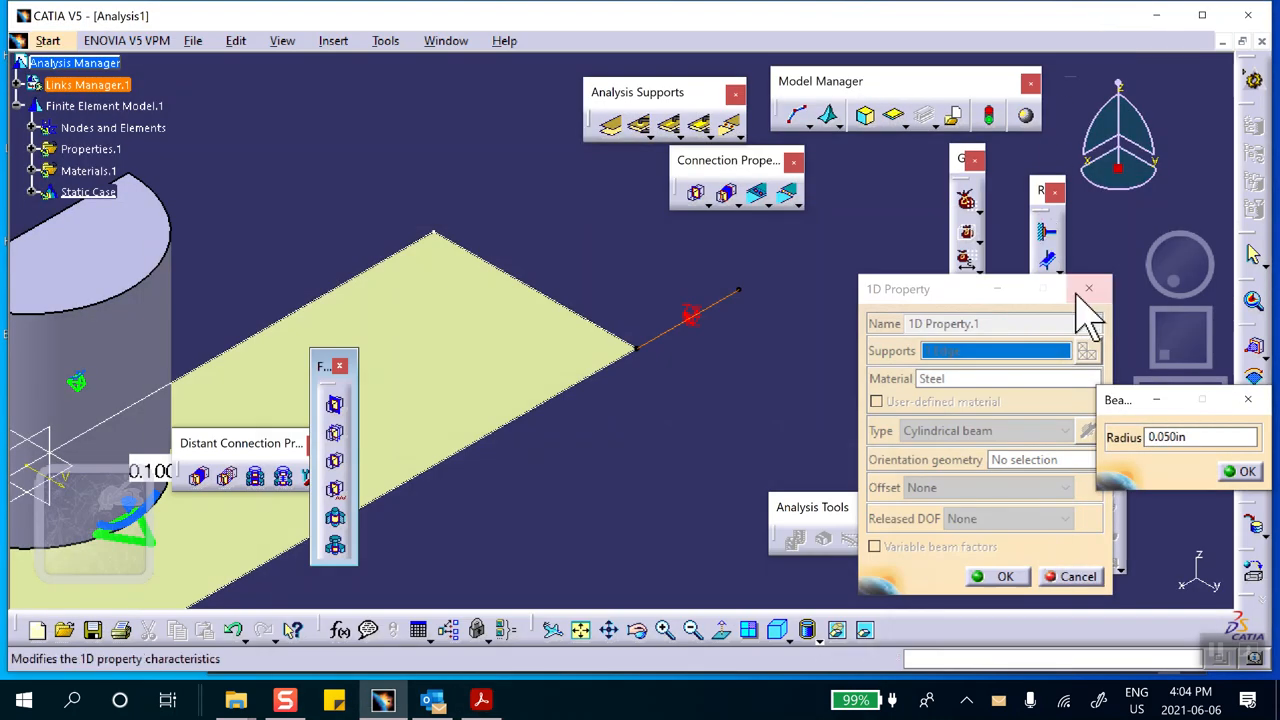
left_click(1182, 437)
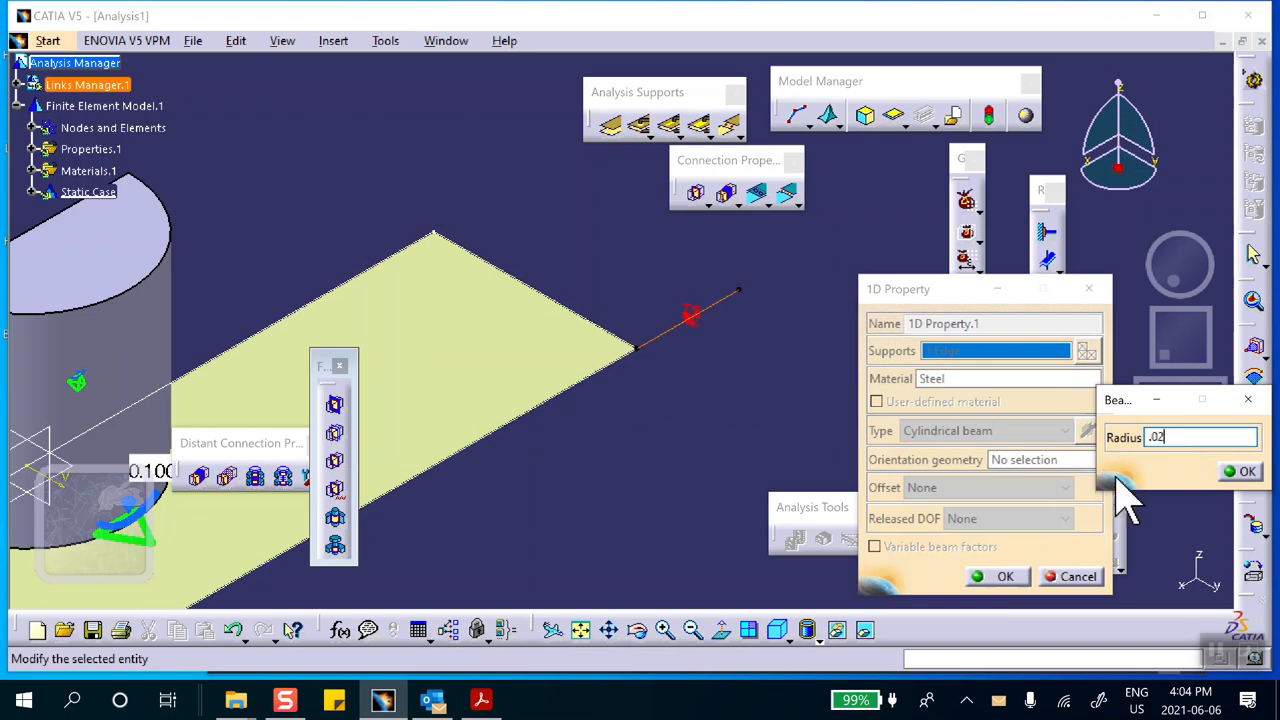
left_click(1241, 471)
left_click(993, 573)
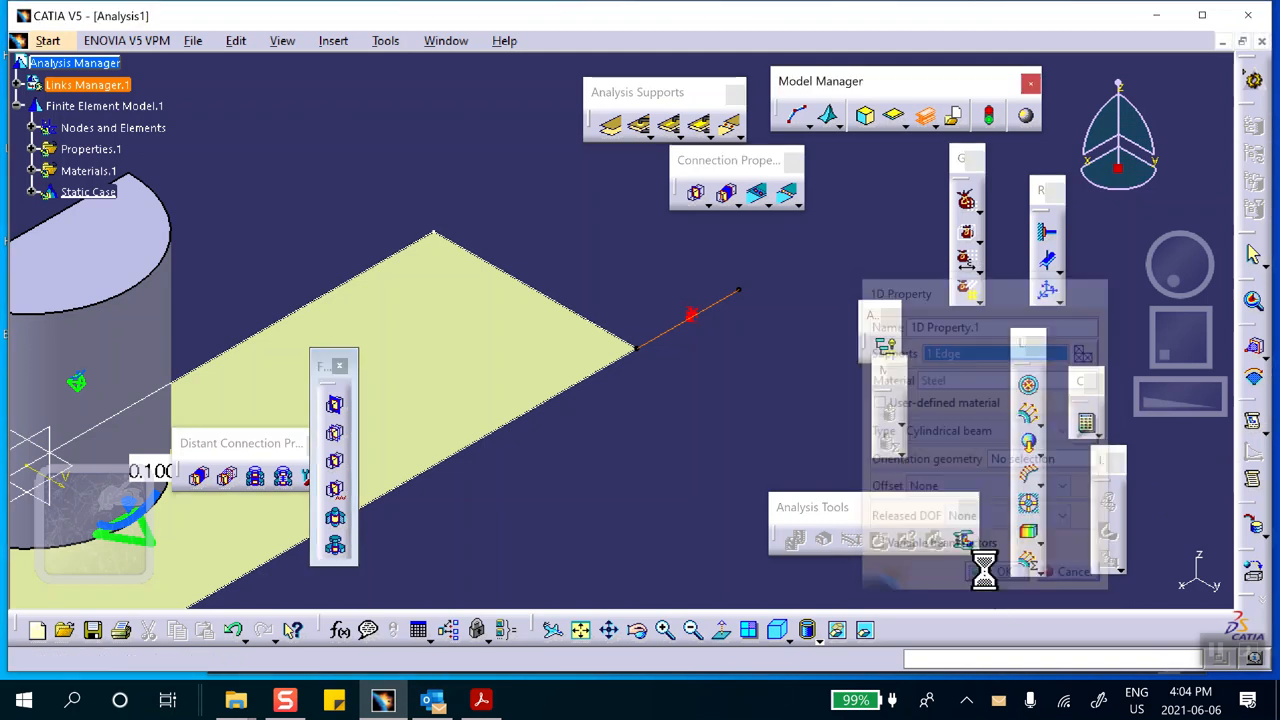
Assign a second cylindrical beam 1D property with a 0.02 in radius to the line at the plate's near end
middle_click_drag(568, 489, 892, 298)
middle_click_drag(618, 405, 789, 371)
middle_click_drag(655, 460, 742, 386)
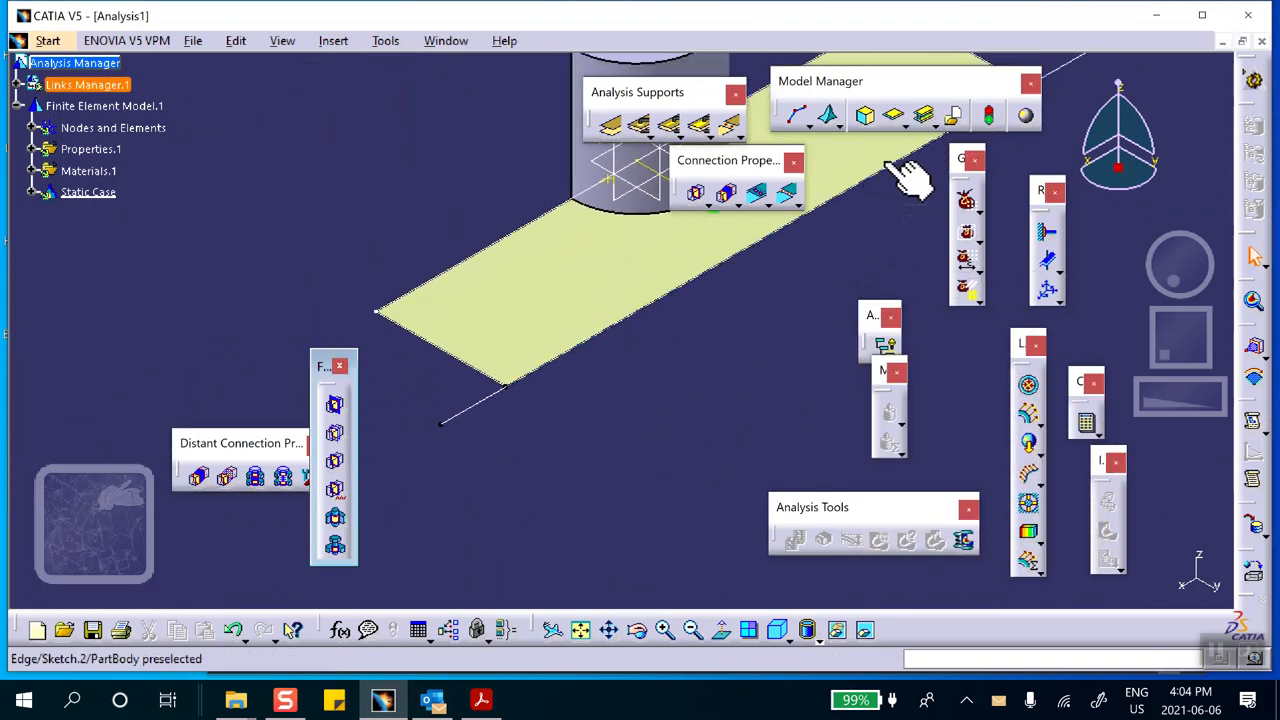
left_click(925, 117)
left_click(476, 405)
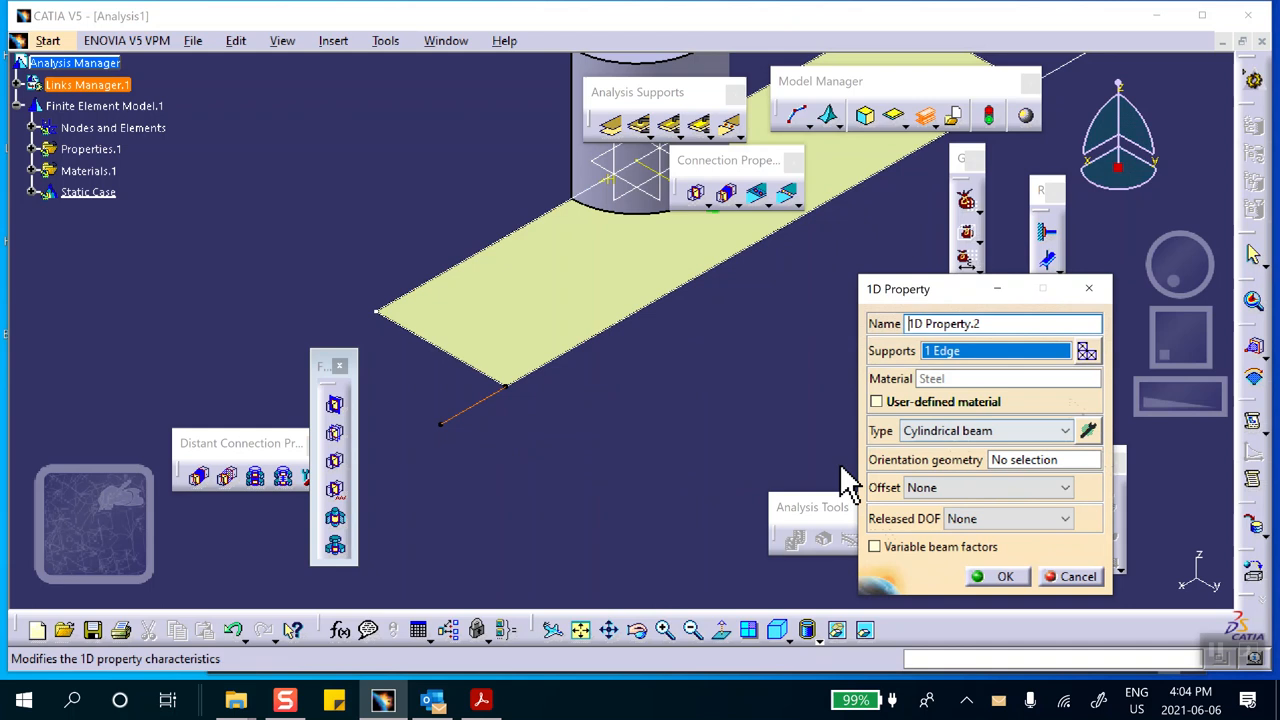
left_click(1088, 430)
double_click(1165, 437)
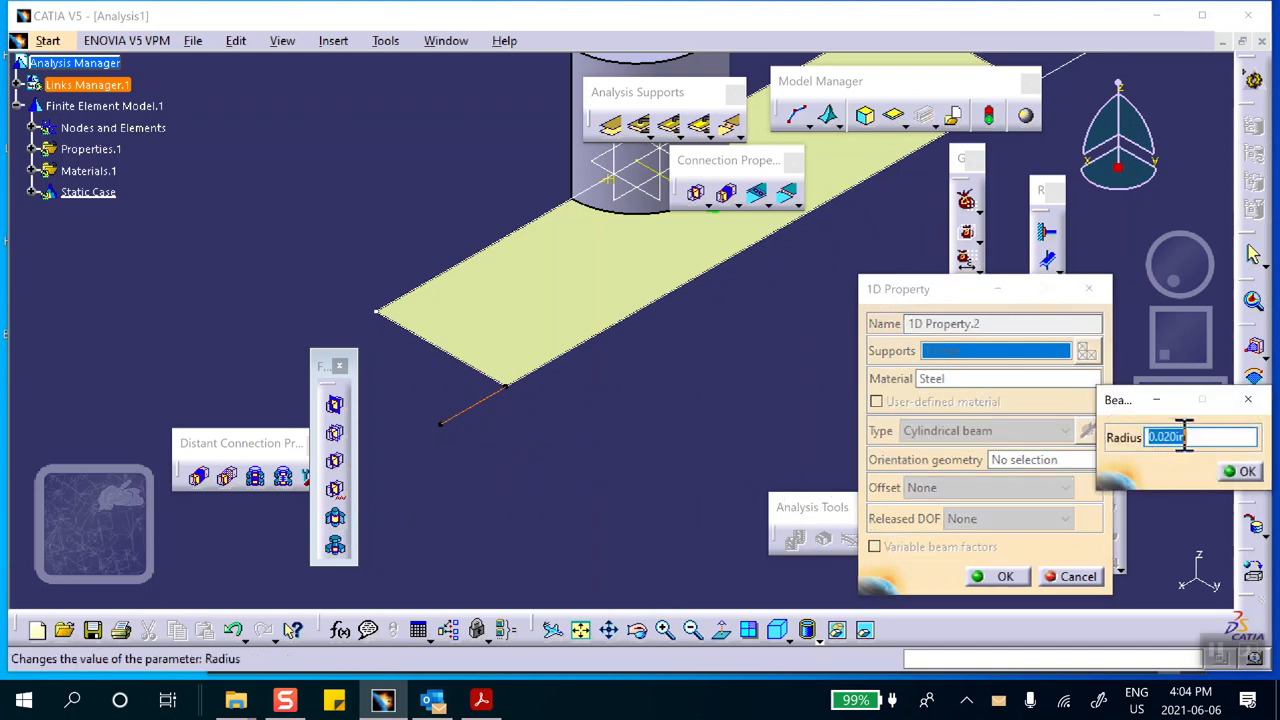
left_click(1240, 471)
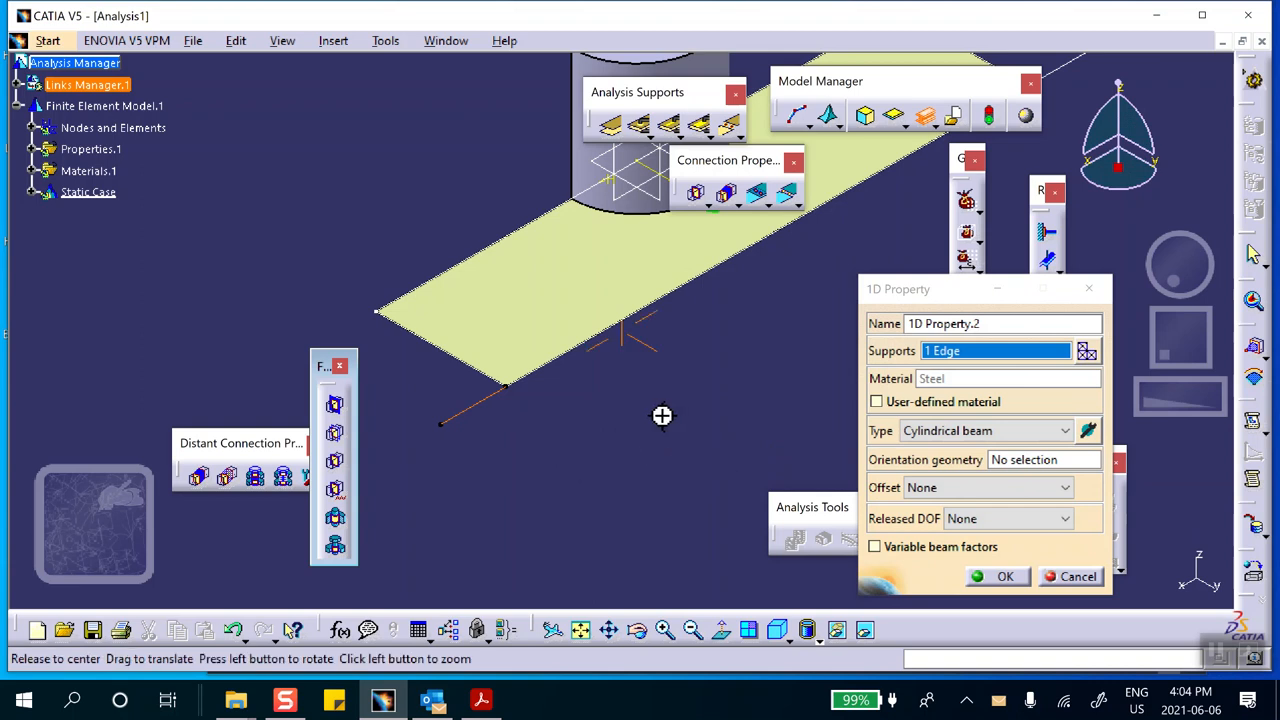
middle_click_drag(665, 415, 583, 426)
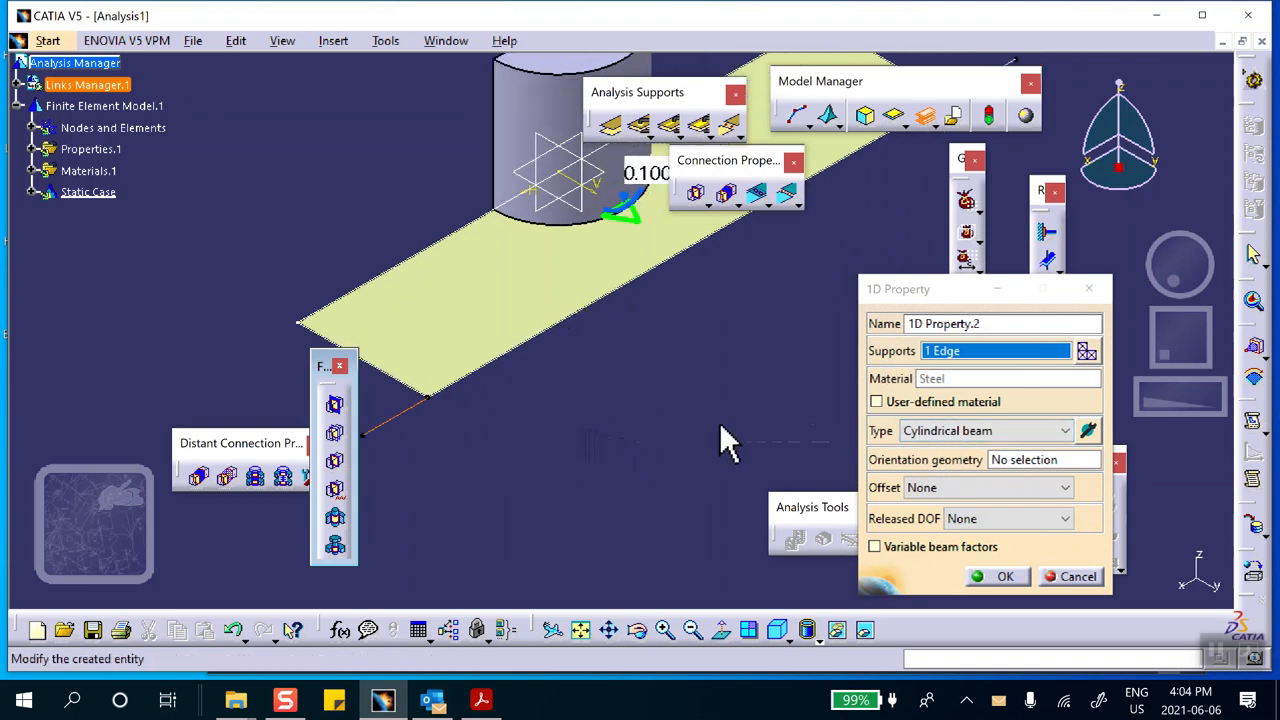
middle_click_drag(435, 430, 550, 375)
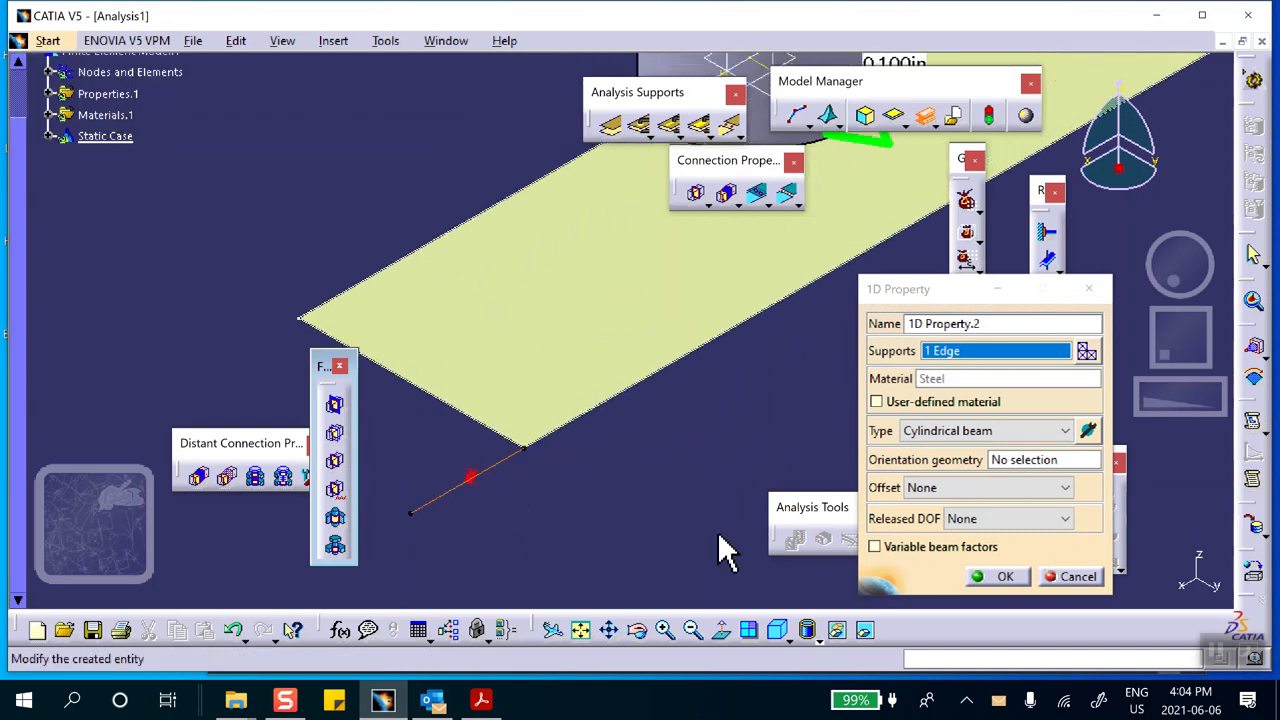
left_click(1003, 576)
Set the unsaved Analysis1.CATAnalysis to be saved through Save Management into the Desktop folder Lab_52_as_a_Part
middle_click_drag(605, 473, 611, 606)
middle_click_drag(643, 490, 607, 553)
middle_click_drag(528, 513, 501, 521)
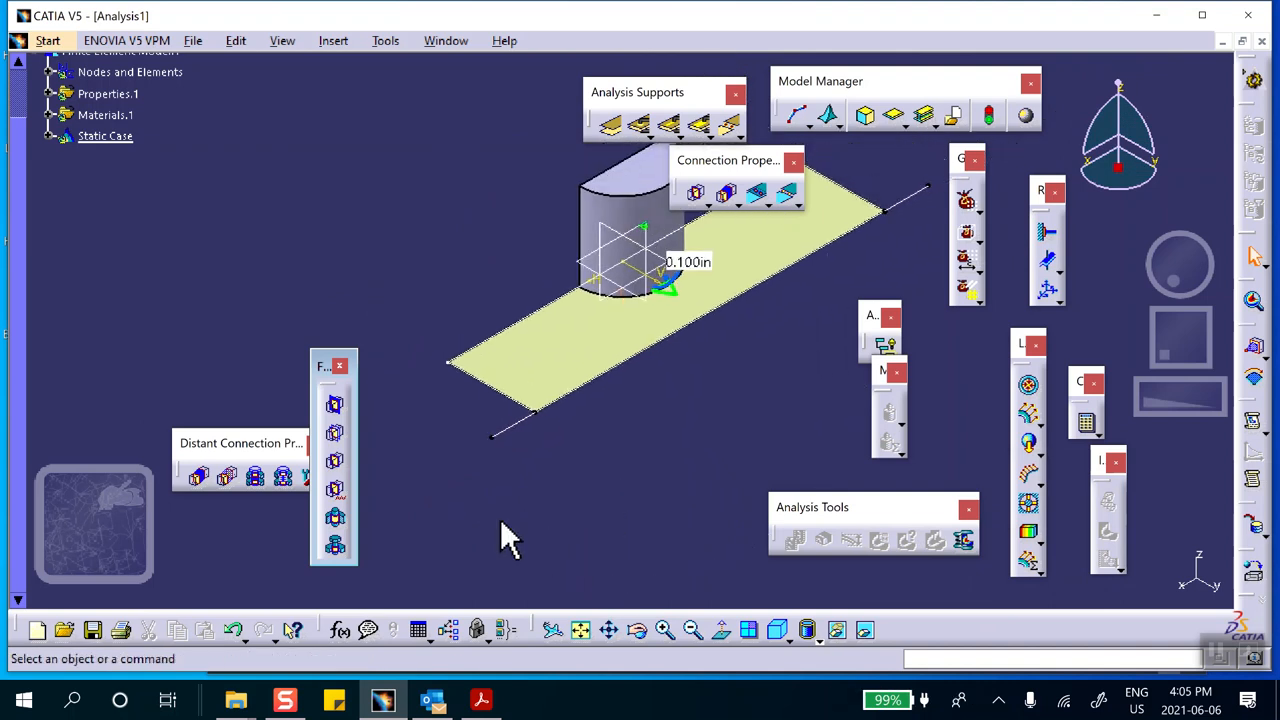
left_click(195, 42)
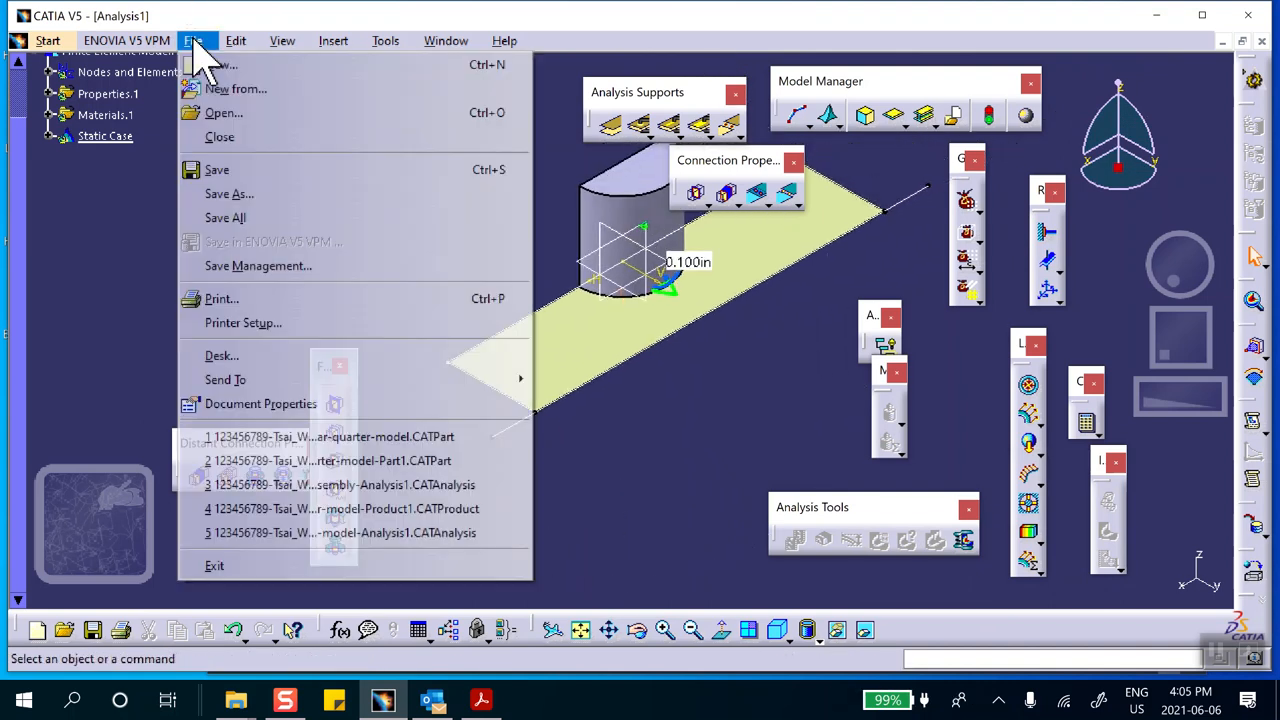
left_click(250, 267)
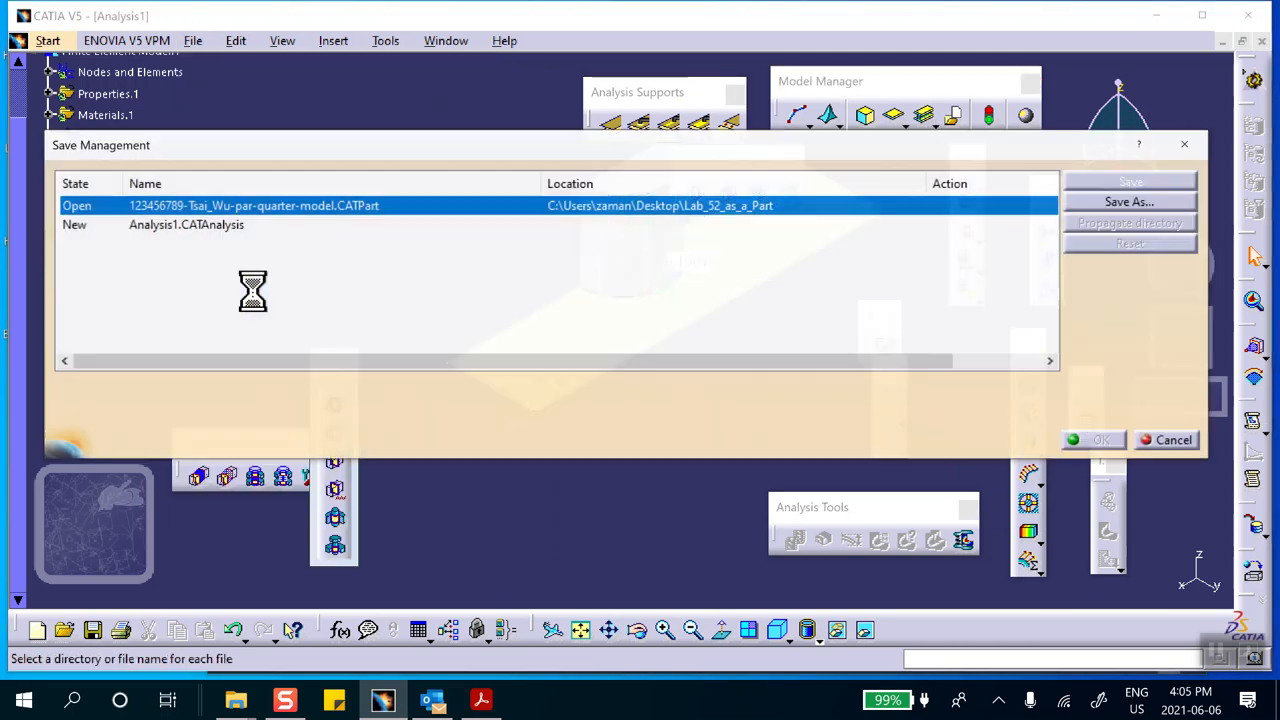
left_click(218, 224)
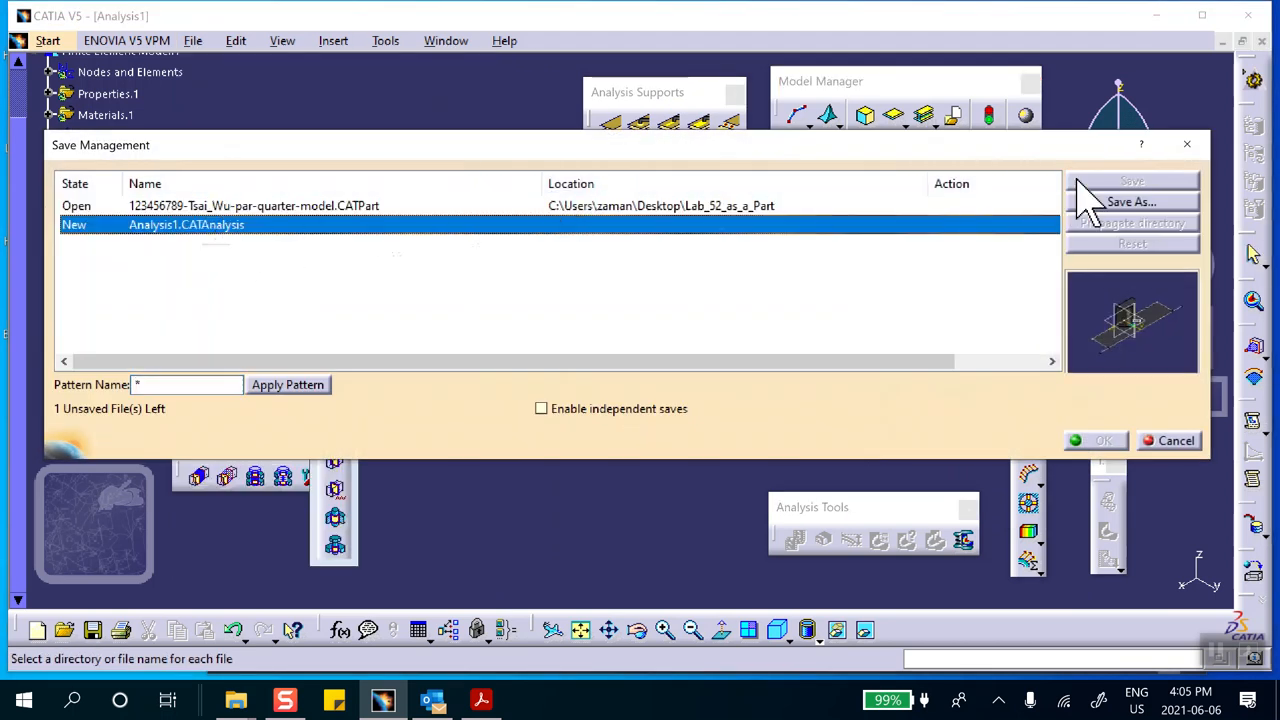
left_click(1115, 202)
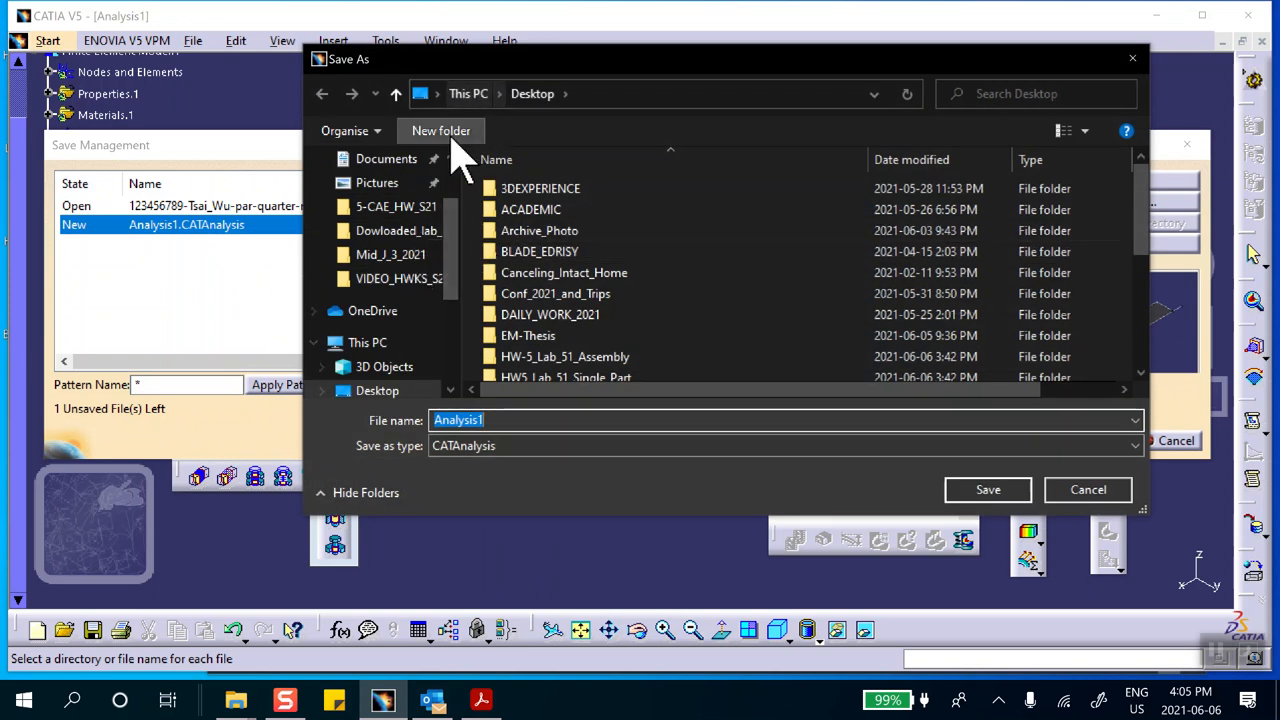
scroll(520, 280, "down", 1)
scroll(515, 280, "down", 1)
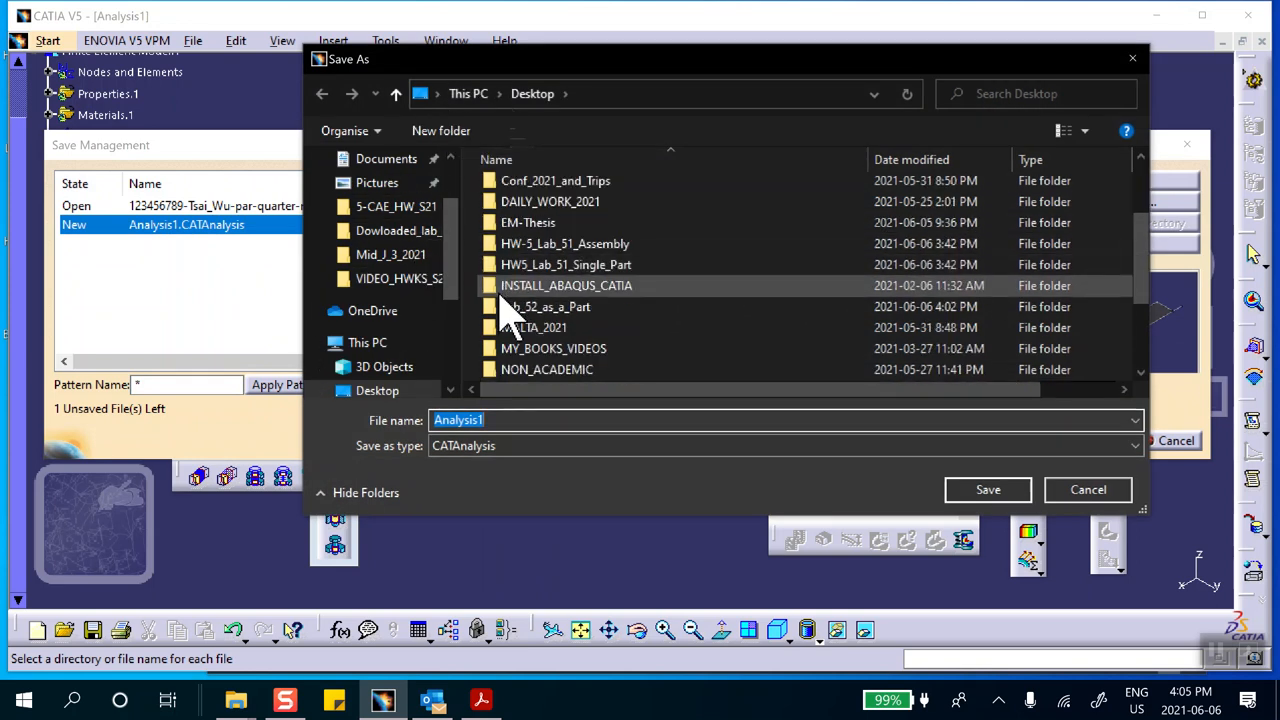
double_click(543, 308)
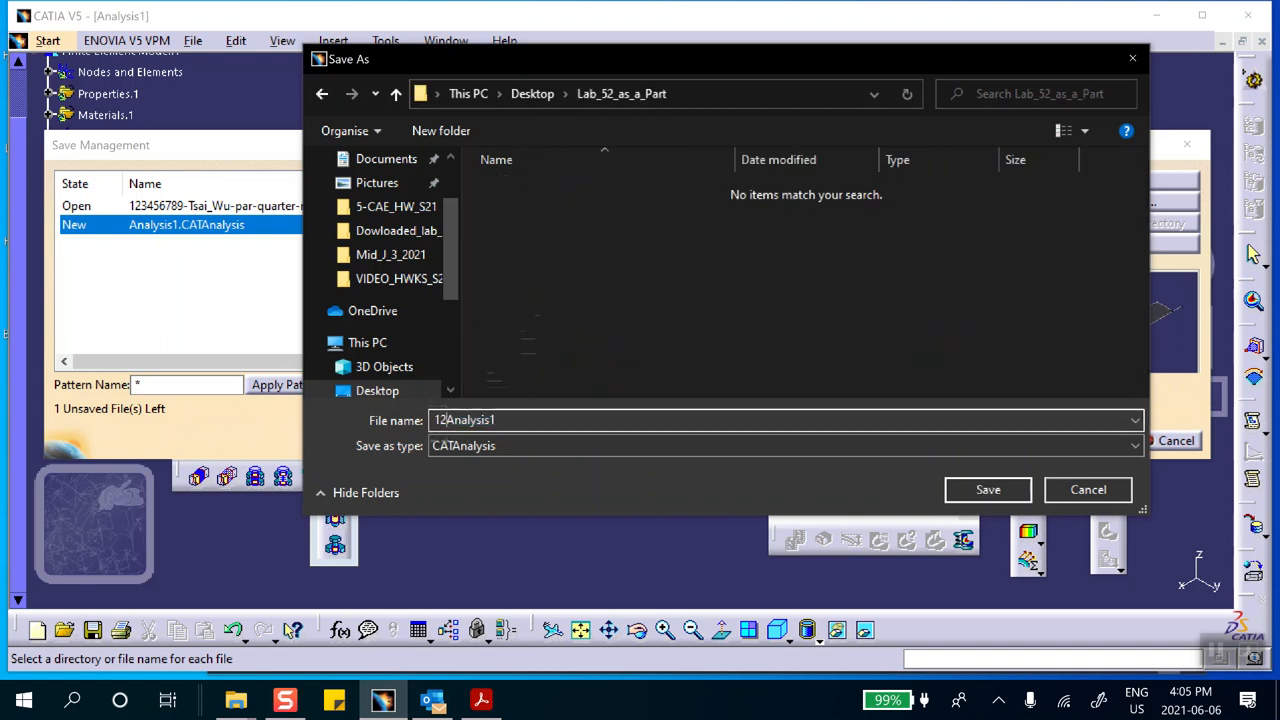
Save the analysis under the ID number and name prefix followed by "-part-quarter-model-Analysis1", and confirm Save Management
type("6789-Tsai_Wu-part-quarter-model")
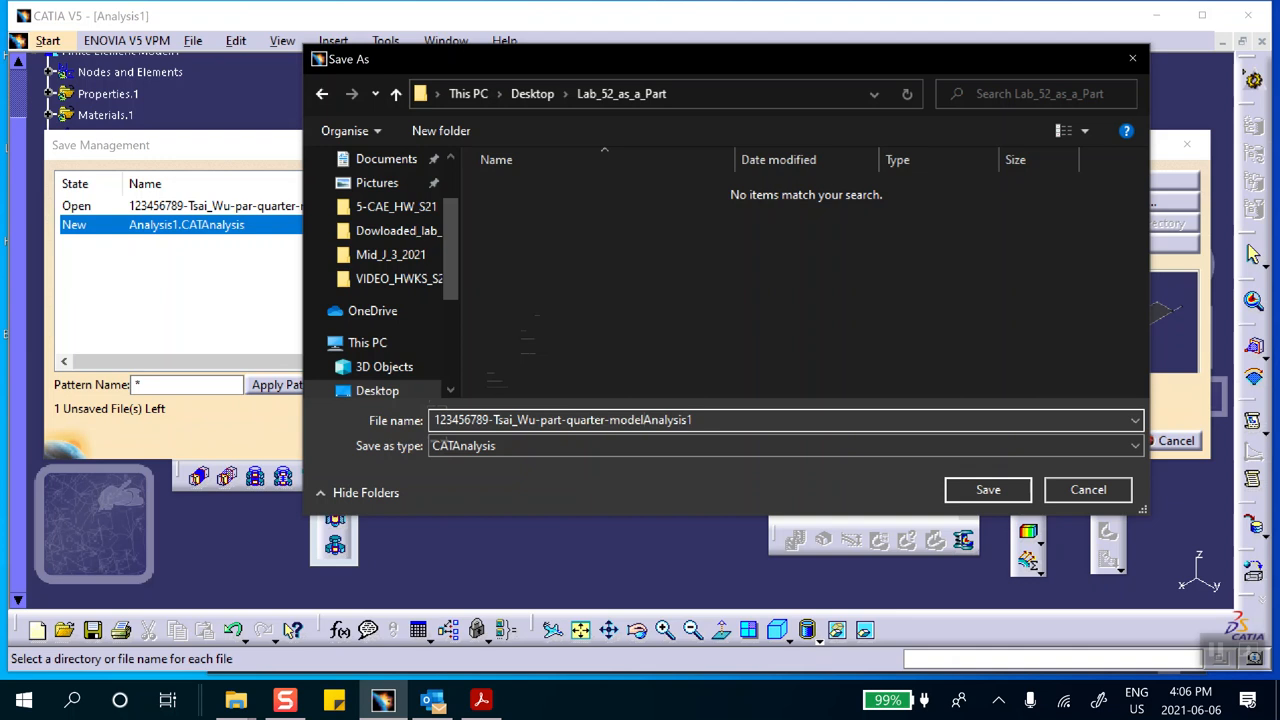
type("-")
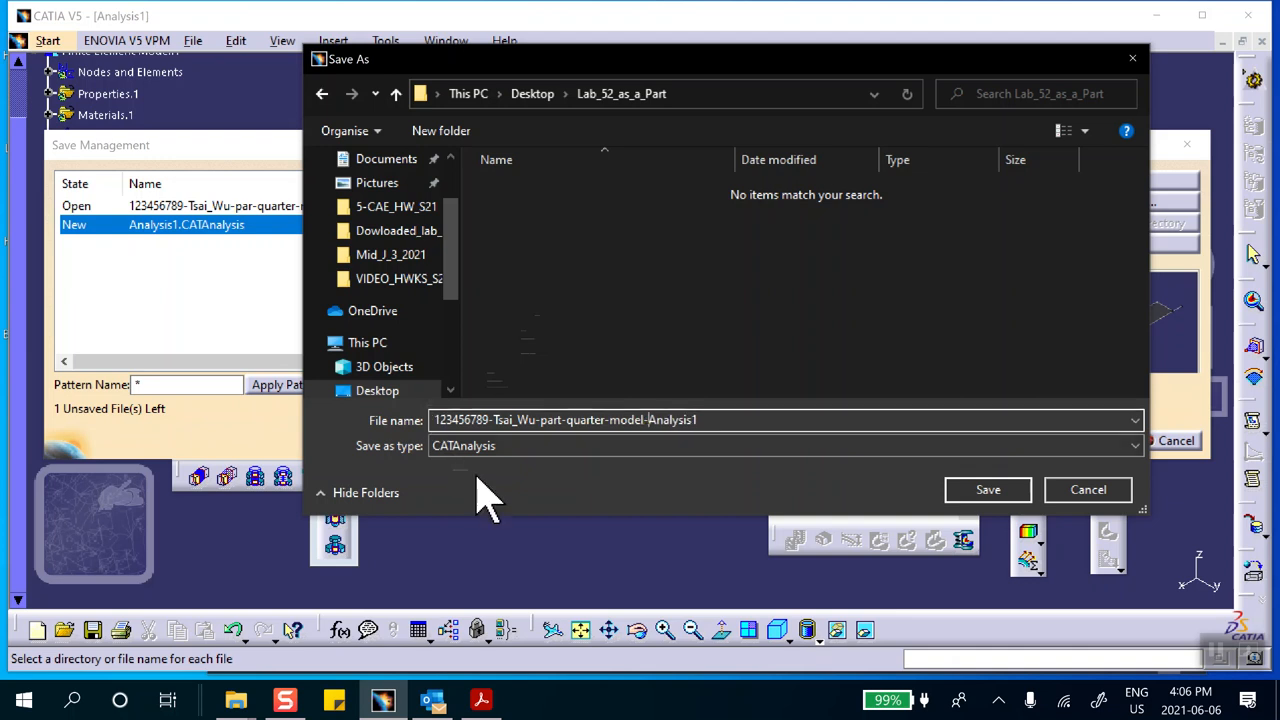
left_click(1000, 489)
left_click(1100, 440)
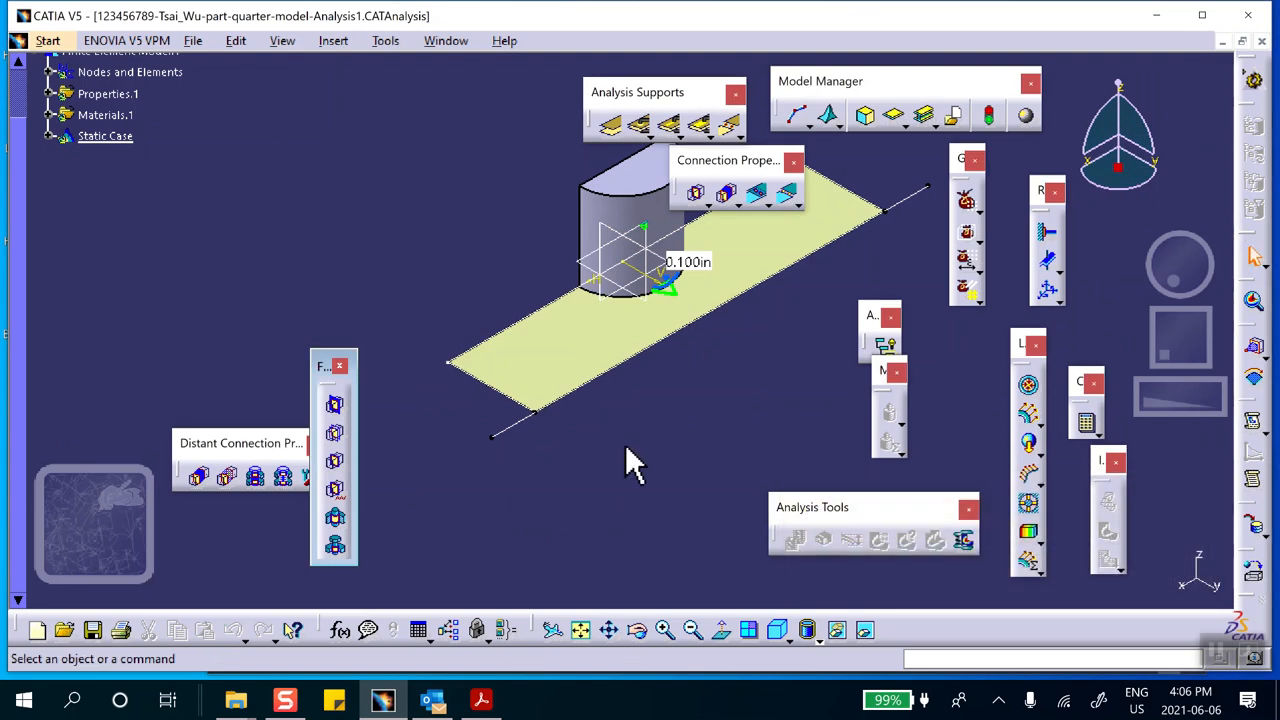
Hide the plate outline's sketch and the thickness label of the plate's 2D property
right_click(507, 336)
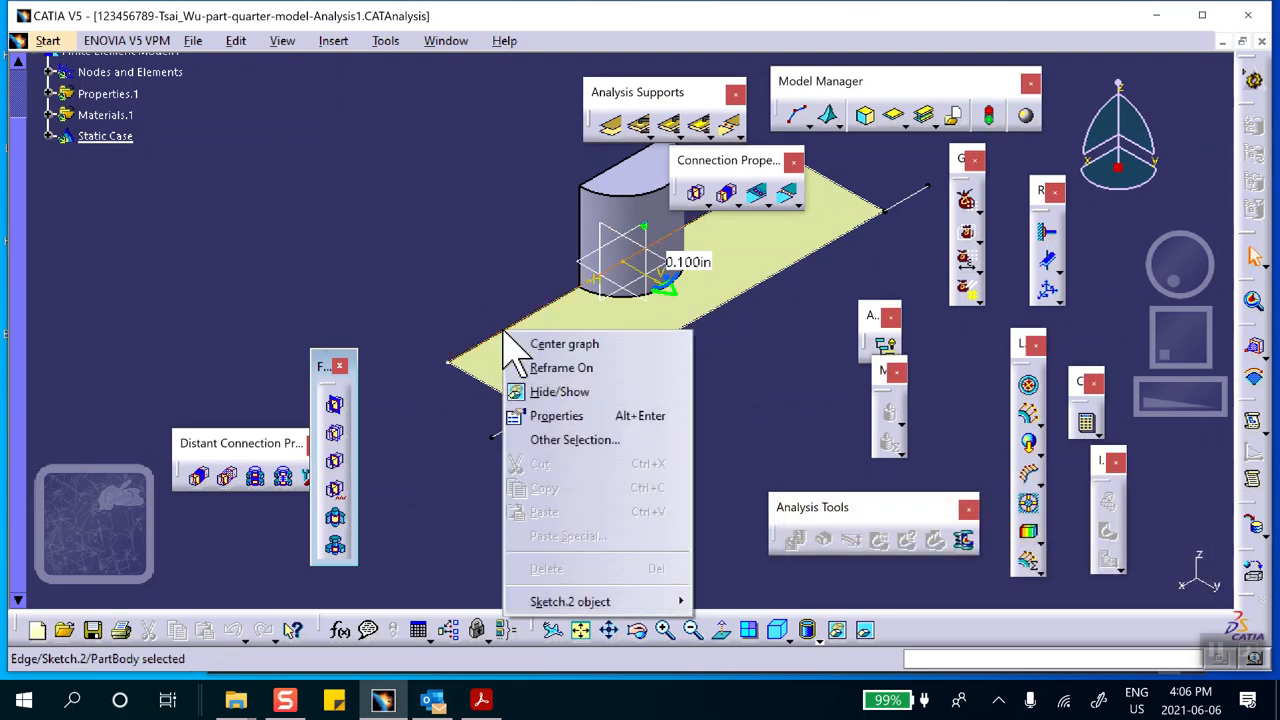
left_click(552, 392)
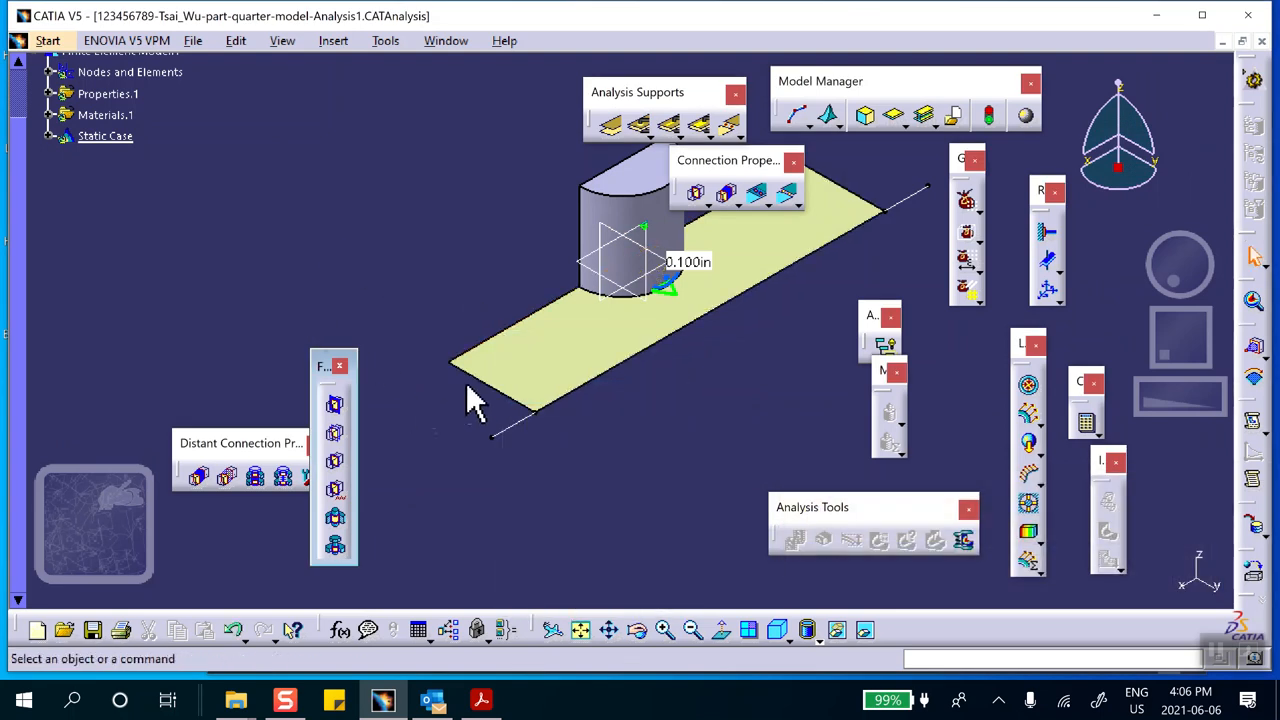
middle_click_drag(676, 440, 646, 493)
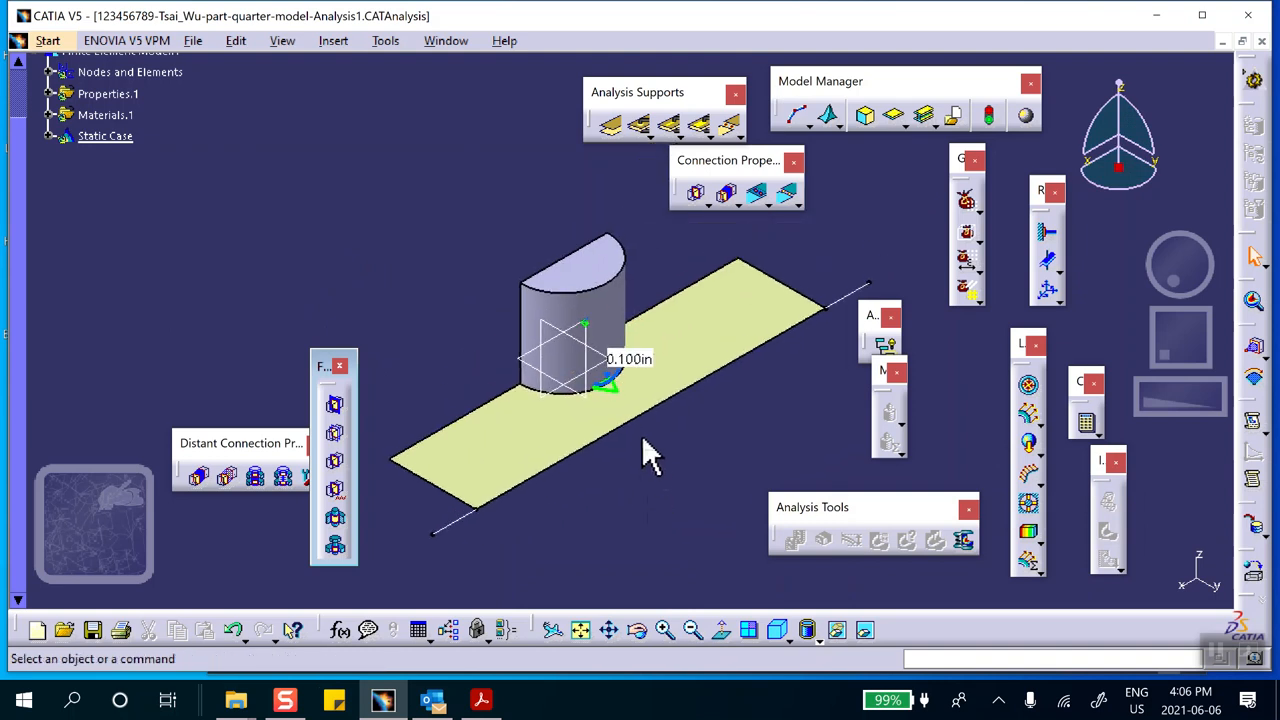
scroll(206, 245, "up", 1)
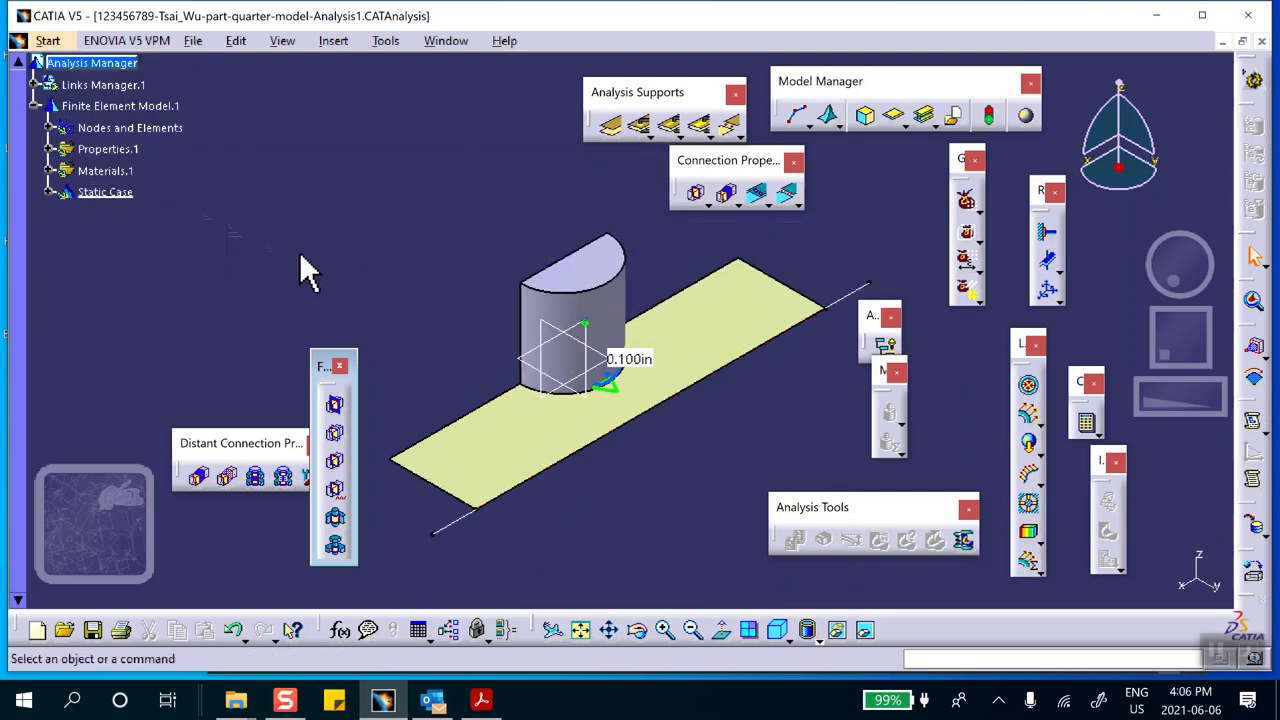
right_click(632, 360)
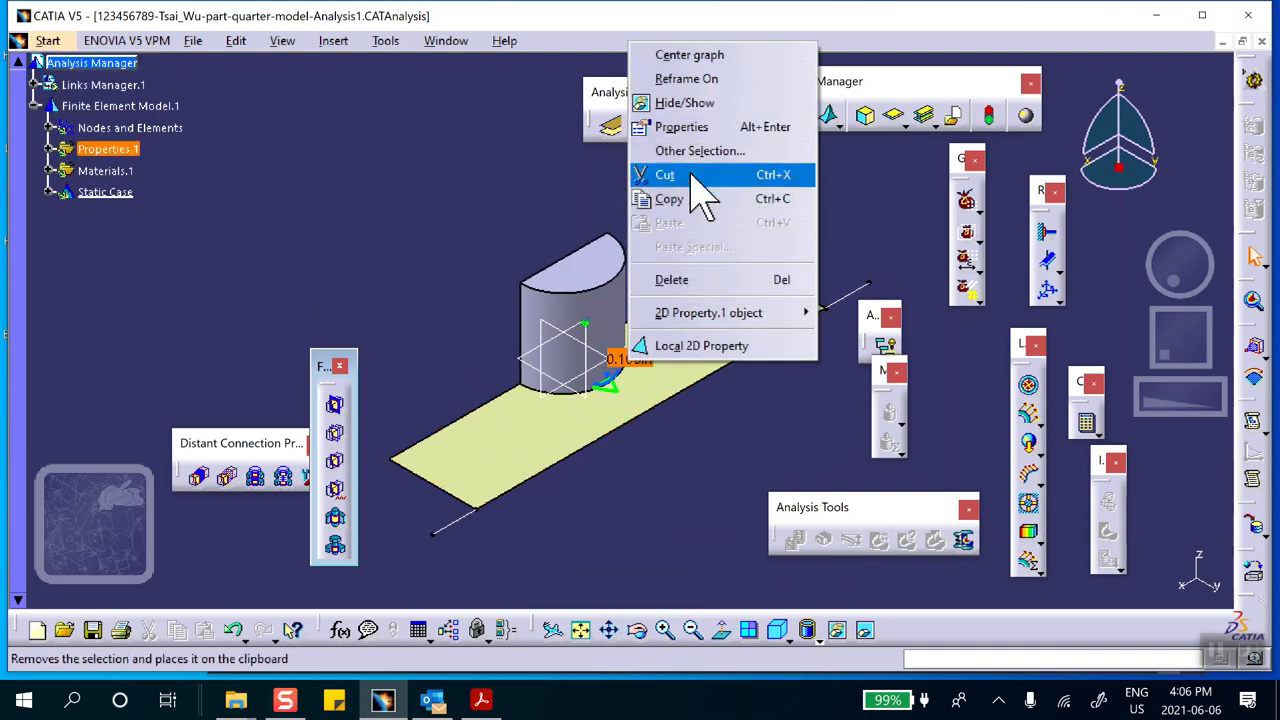
left_click(693, 105)
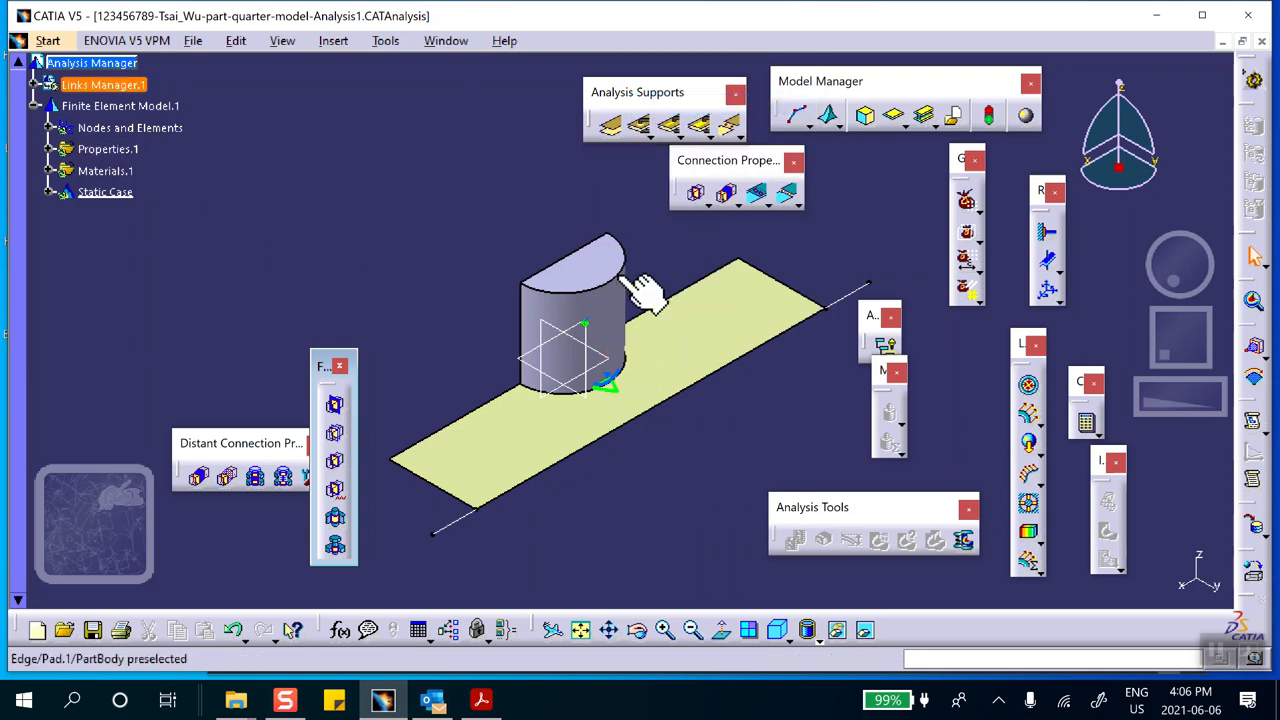
Hide the OCTREE Tetrahedron and OCTREE Triangle mesh symbols listed under Nodes and Elements
left_click(51, 128)
right_click(132, 150)
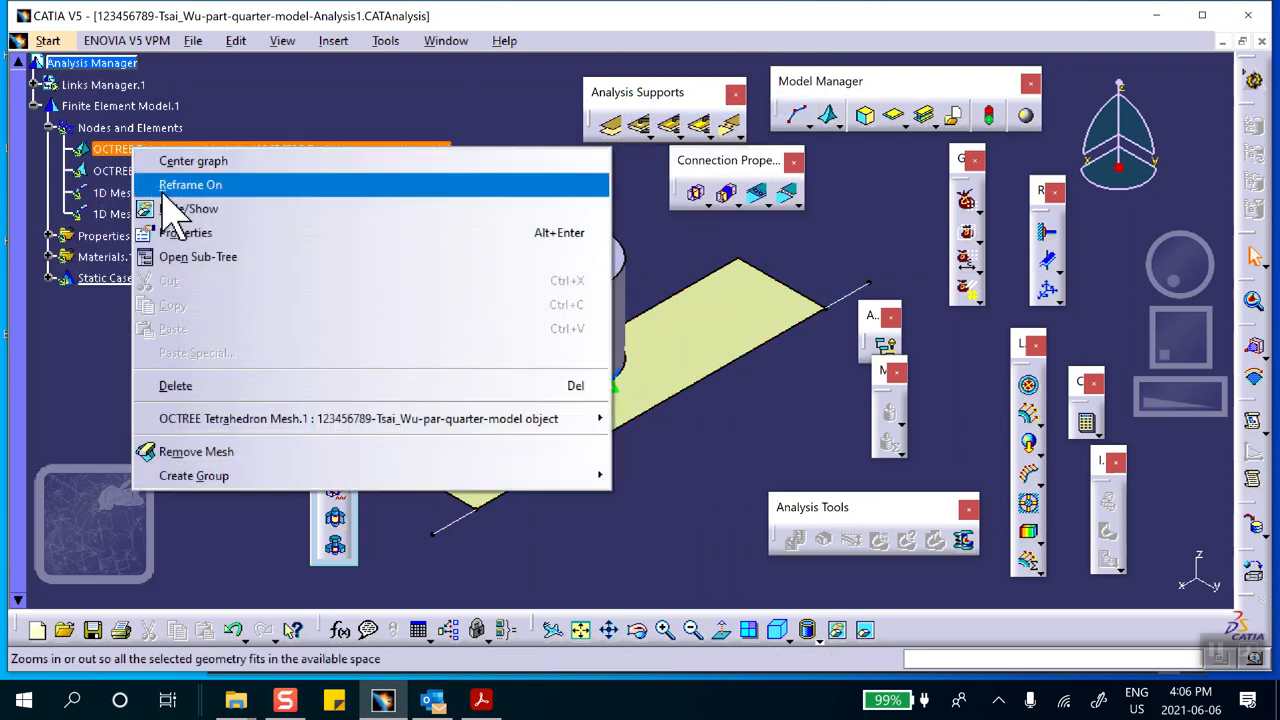
left_click(174, 210)
right_click(165, 171)
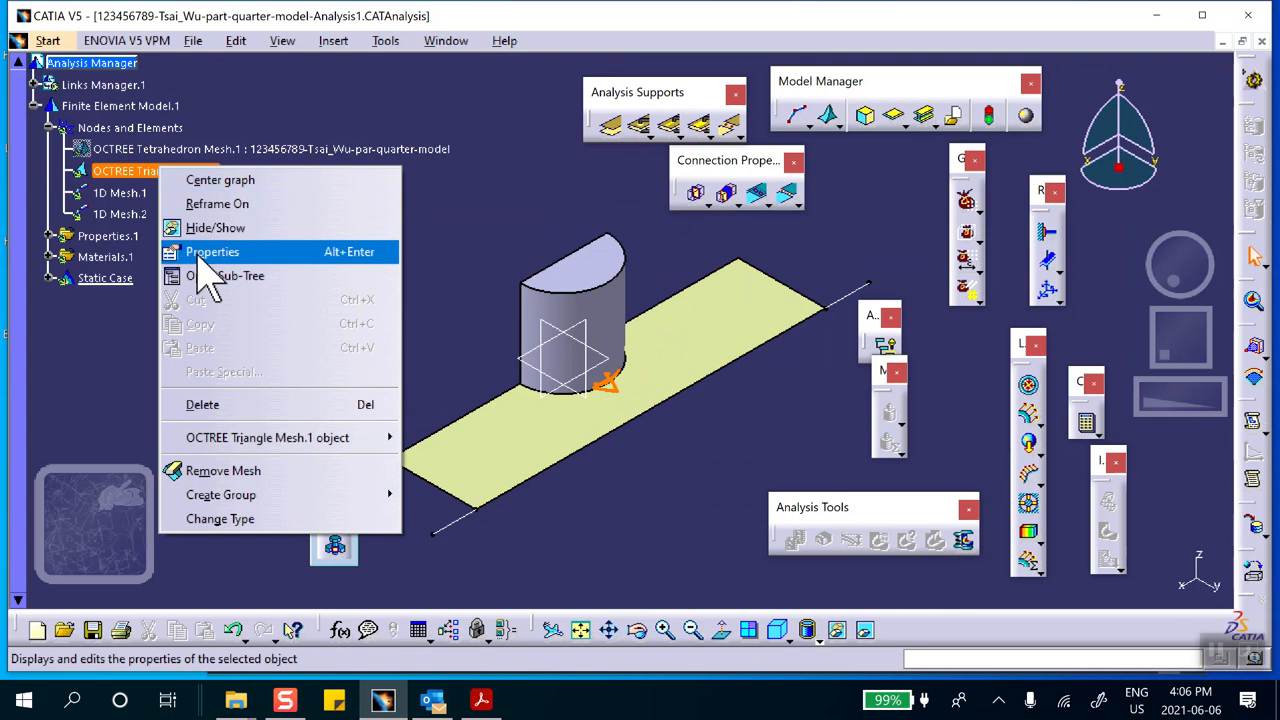
left_click(210, 229)
middle_click_drag(266, 294, 310, 295)
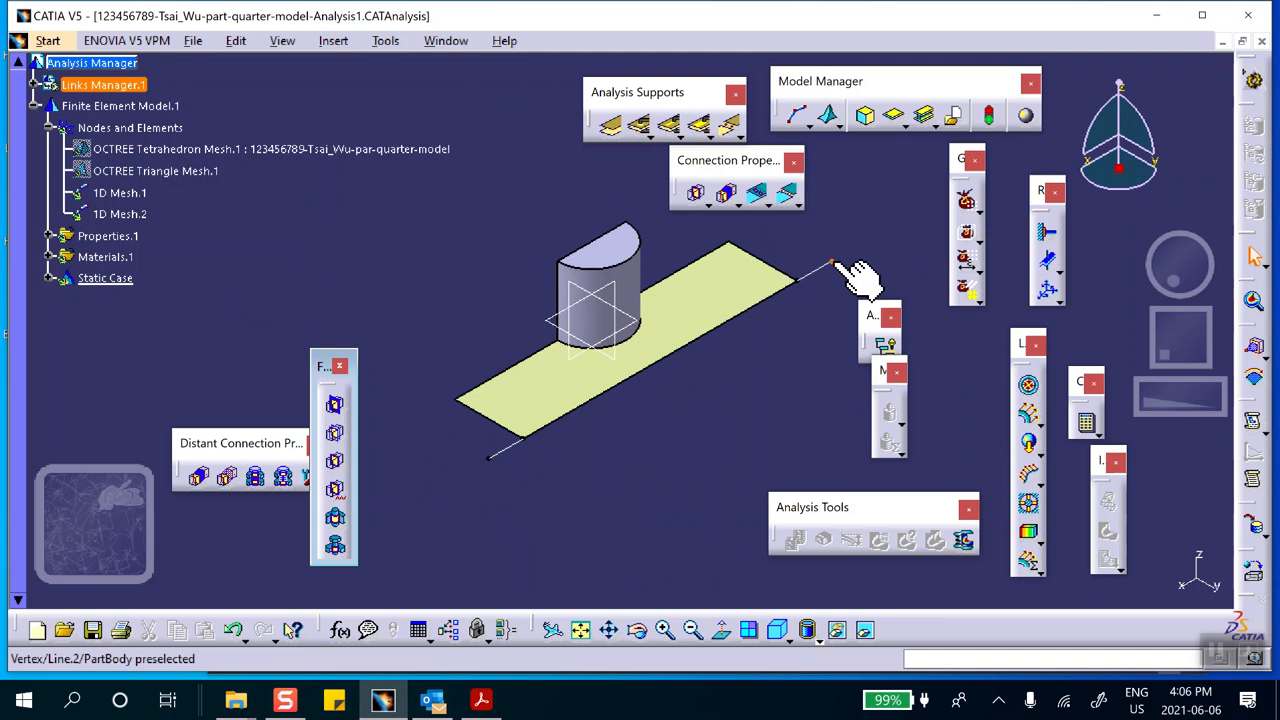
Clamp the free outer vertices of the two beam lines with separate Clamp restraints
left_click(1047, 233)
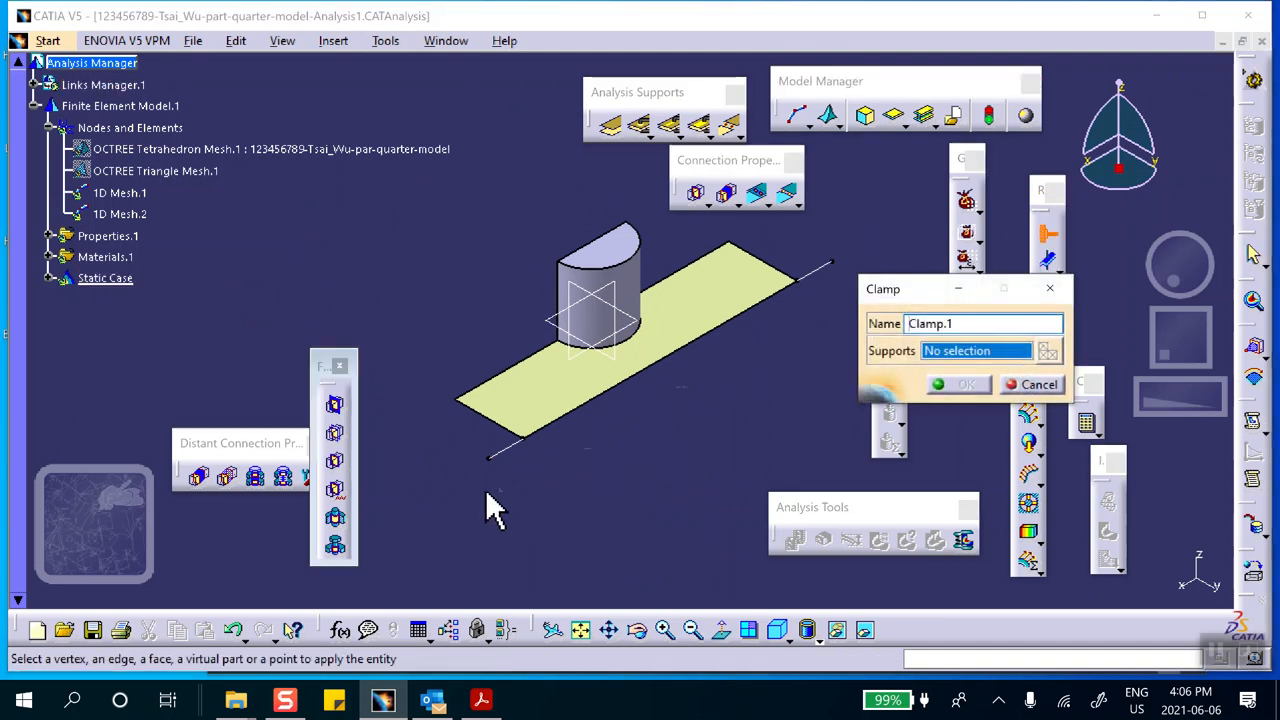
left_click(490, 458)
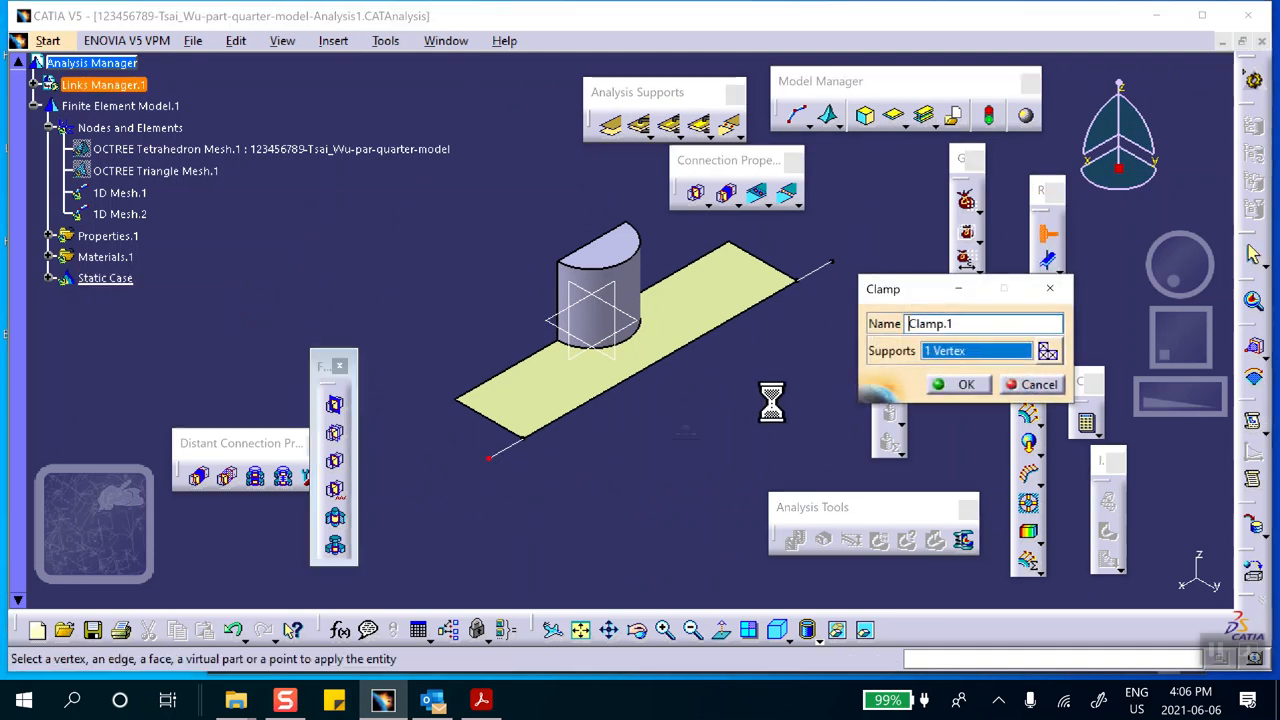
left_click(966, 385)
left_click(1047, 233)
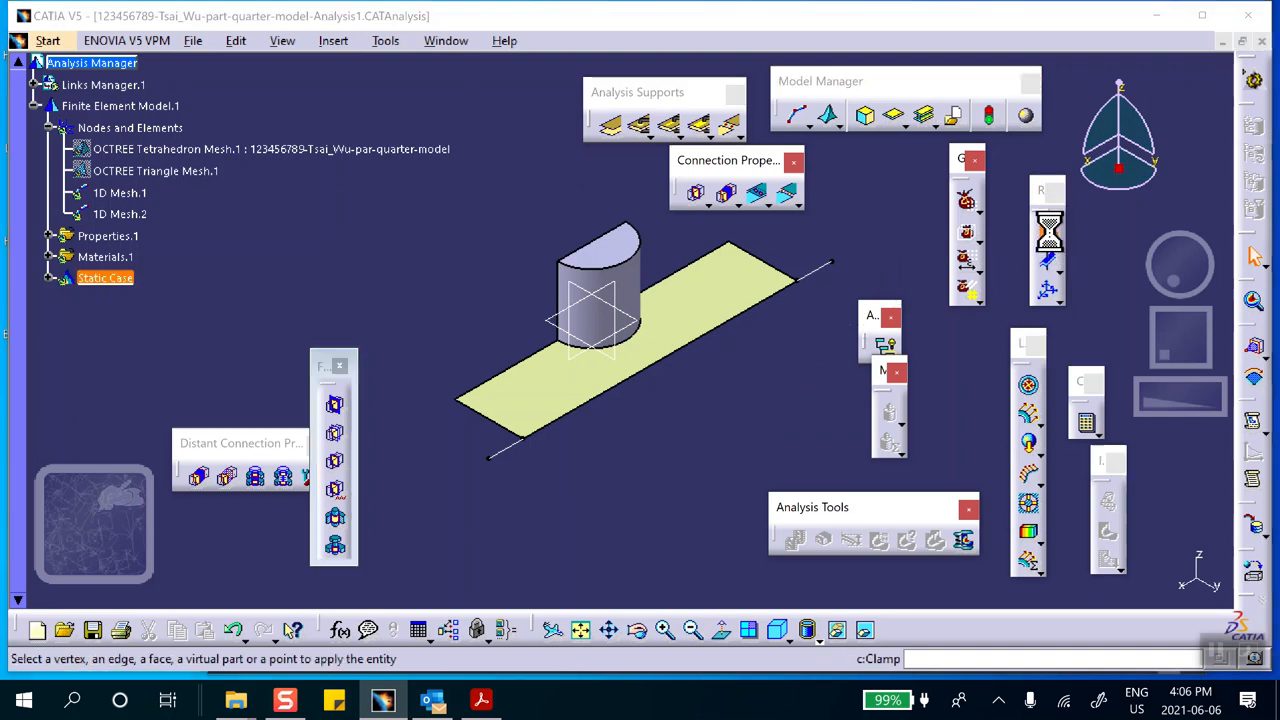
left_click(831, 264)
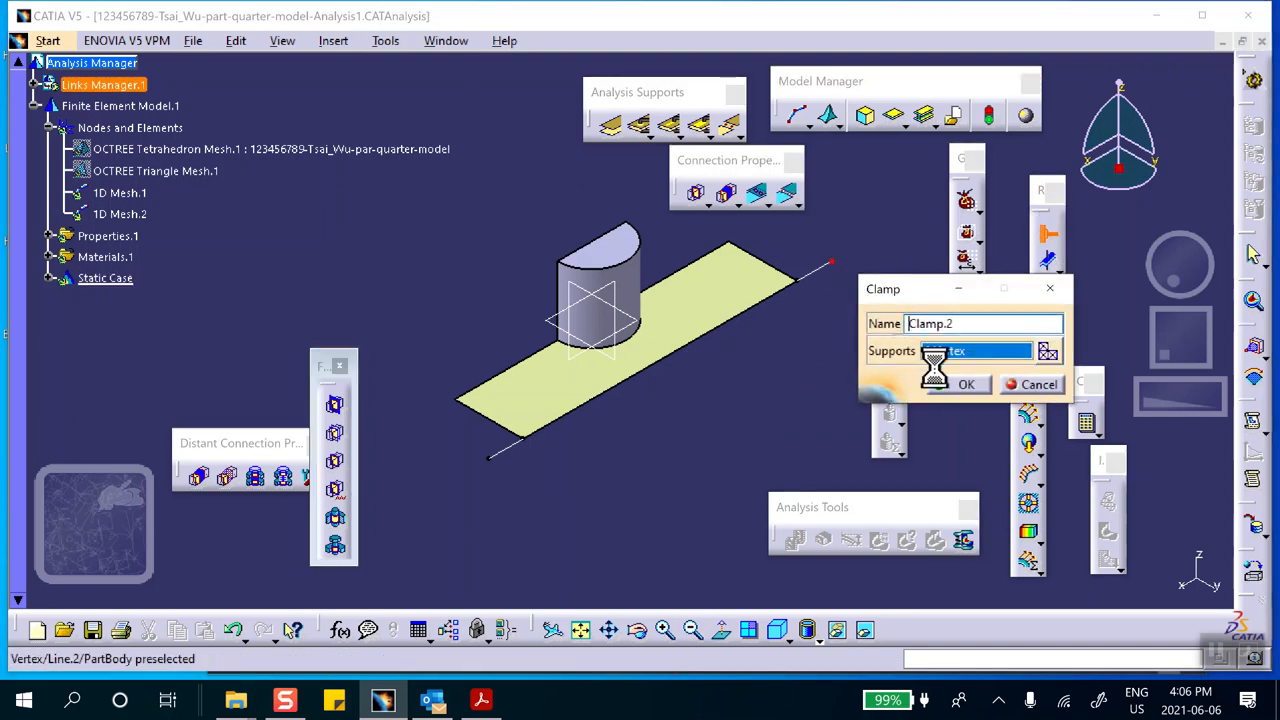
left_click(958, 382)
middle_click_drag(514, 486, 455, 480)
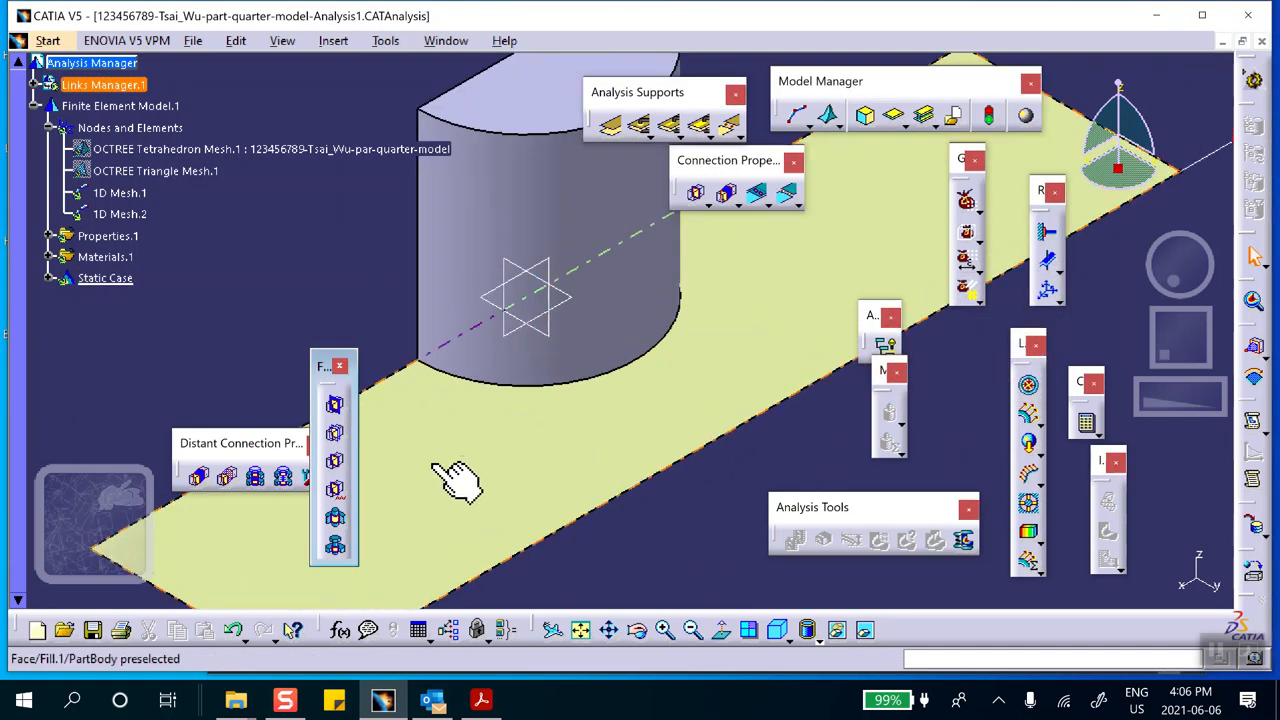
middle_click_drag(390, 587, 628, 271)
middle_click_drag(540, 405, 634, 204)
middle_click_drag(514, 471, 635, 224)
middle_click_drag(515, 322, 580, 569)
middle_click_drag(568, 316, 547, 519)
middle_click_drag(556, 344, 453, 494)
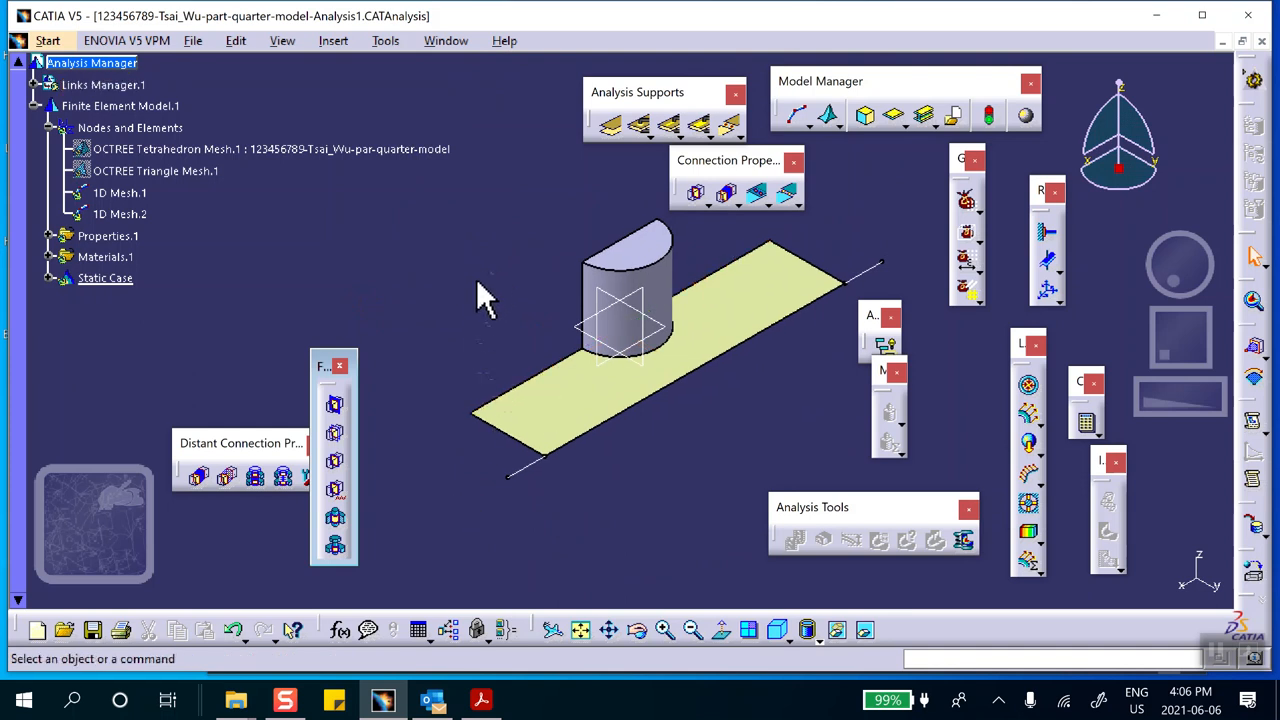
Apply a Surface Slider restraint to the flat cut face of the half-cylinder
scroll(399, 312, "up", 3)
left_click(86, 175)
middle_click_drag(373, 248, 458, 250)
middle_click_drag(418, 425, 606, 199)
middle_click_drag(502, 309, 570, 368)
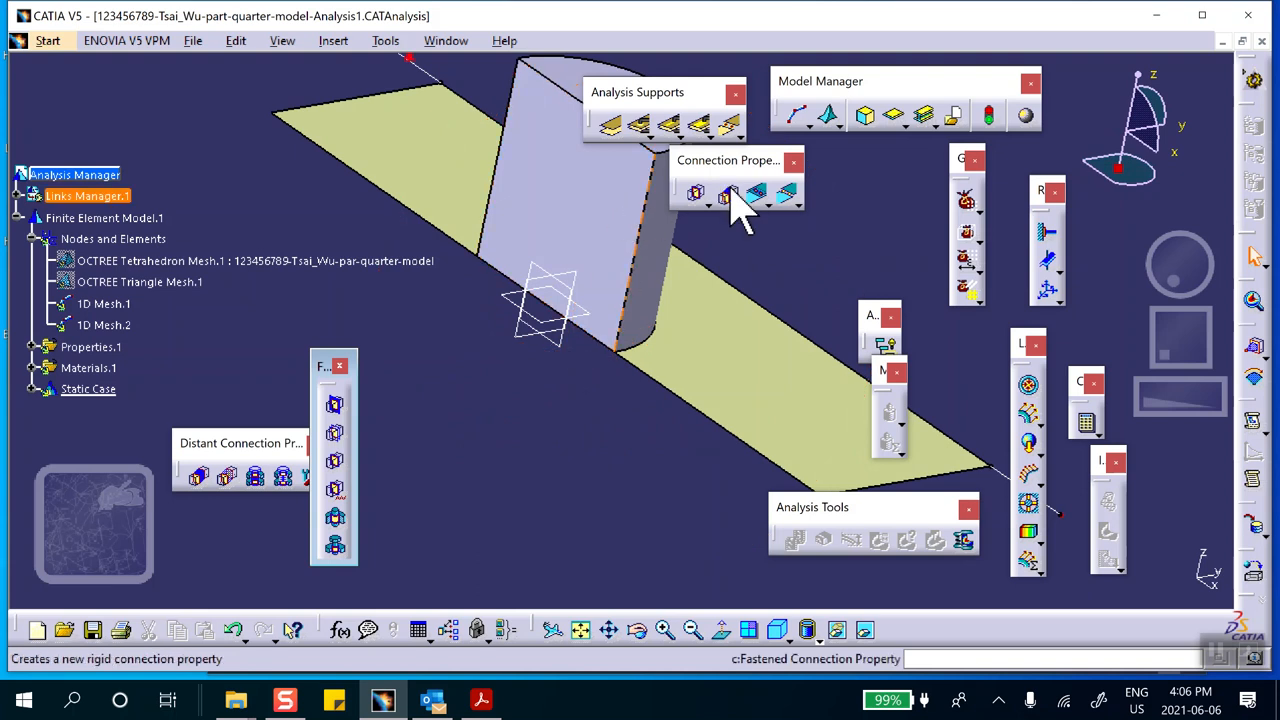
left_click(1050, 270)
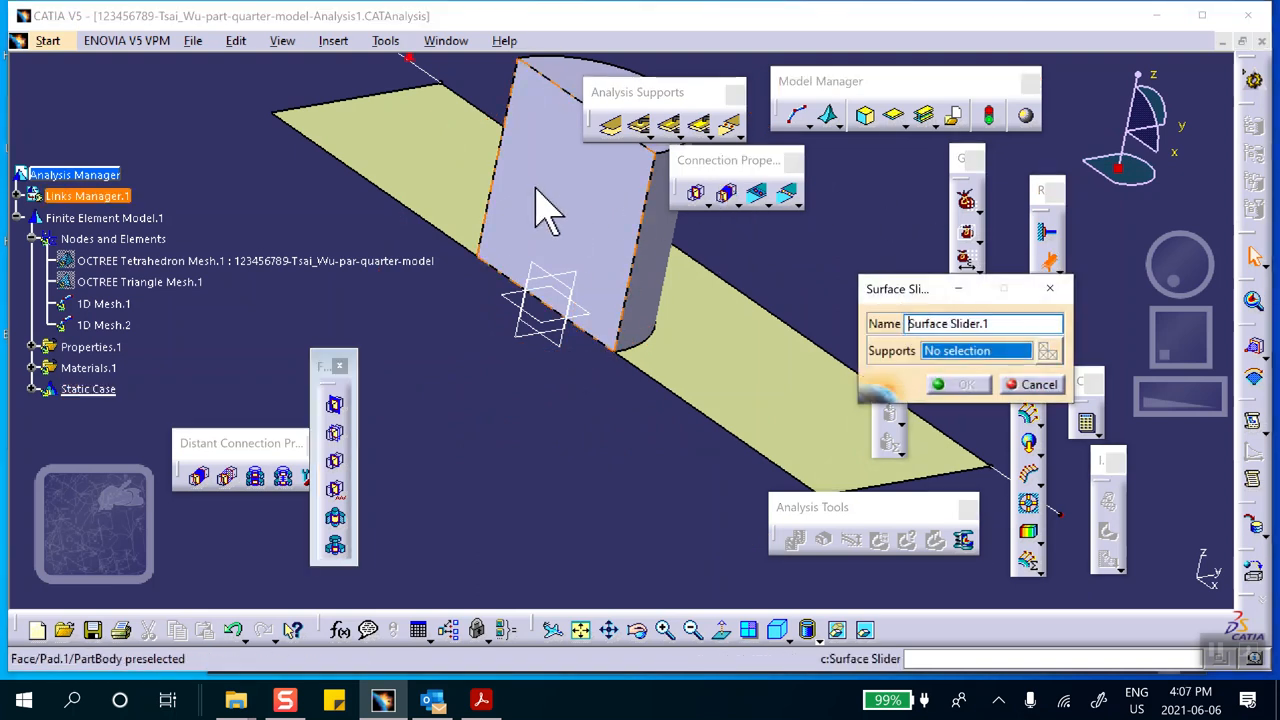
left_click(575, 200)
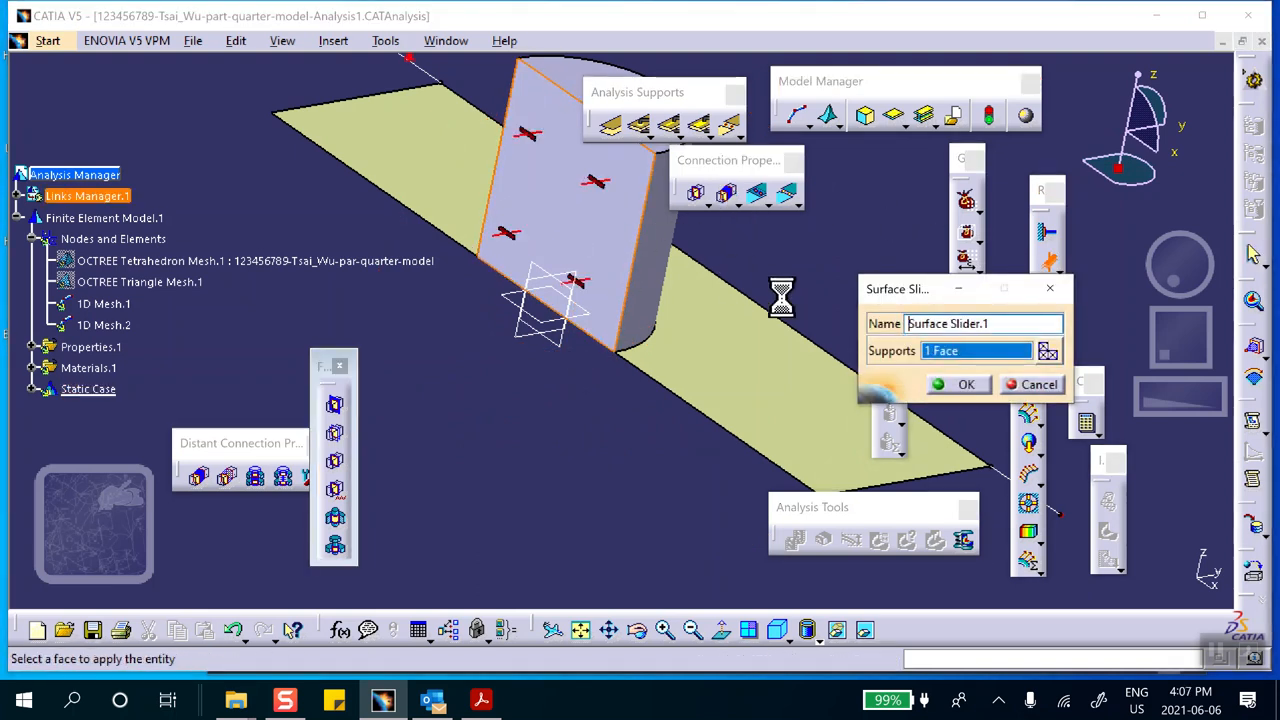
left_click(957, 384)
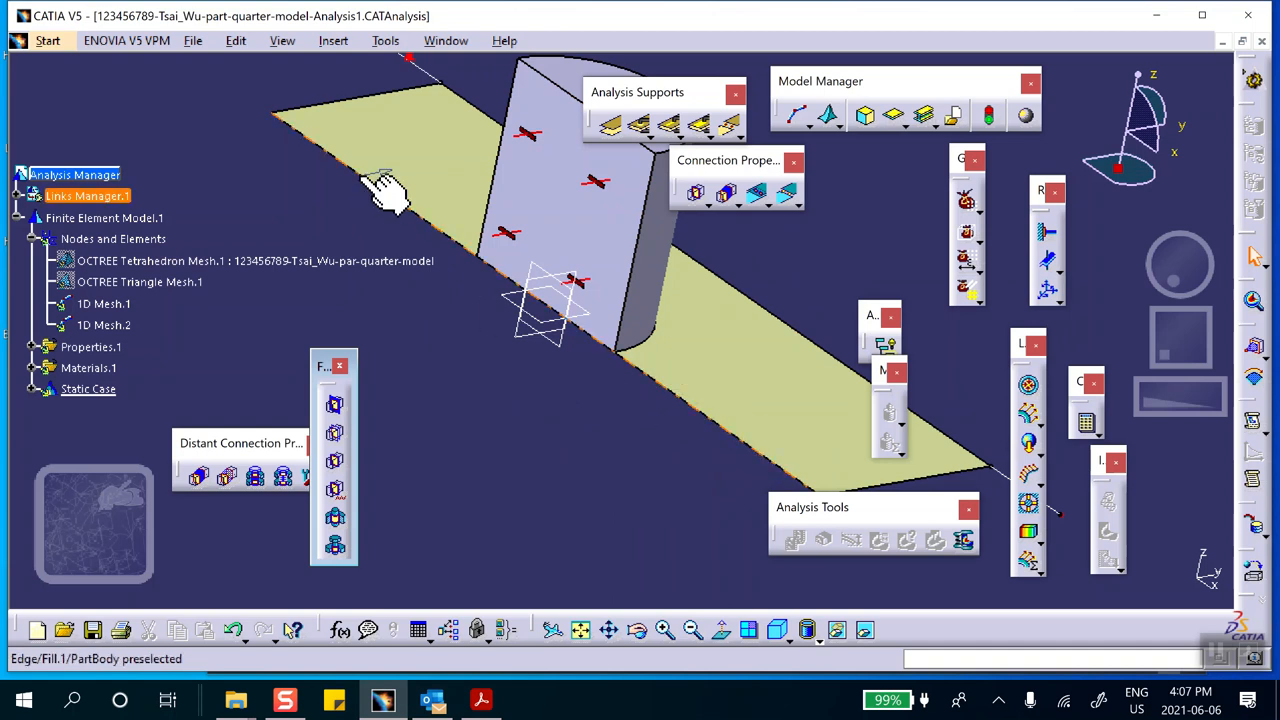
Apply a user-defined restraint to the plate's long edge along the half-cylinder's flat face, restraining only Translation 2, Rotation 1 and Rotation 3
left_click(1046, 290)
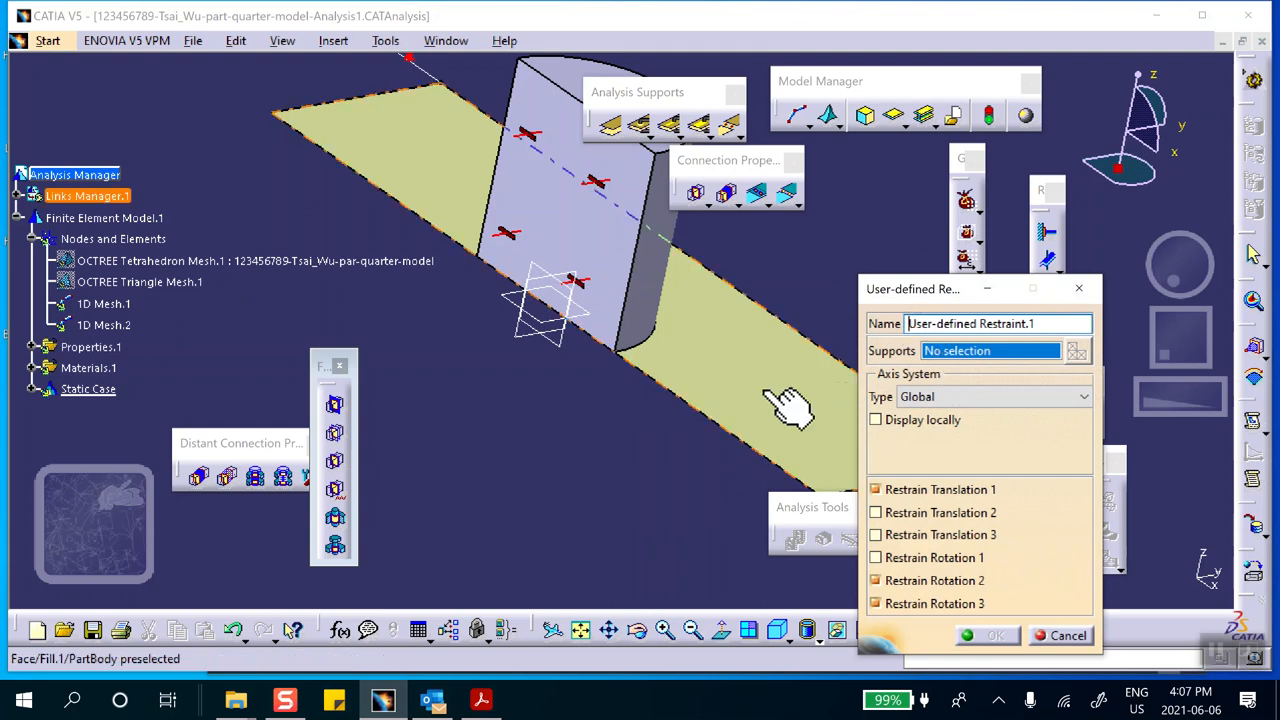
left_click(725, 425)
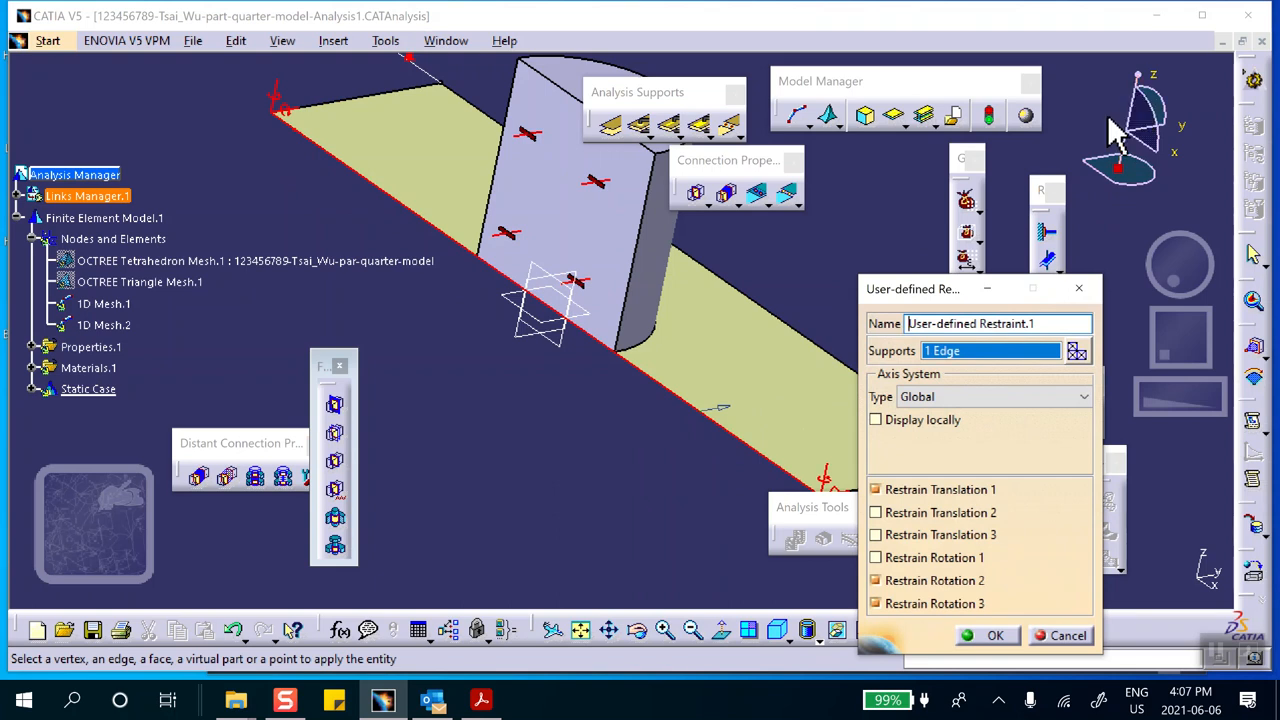
left_click(876, 490)
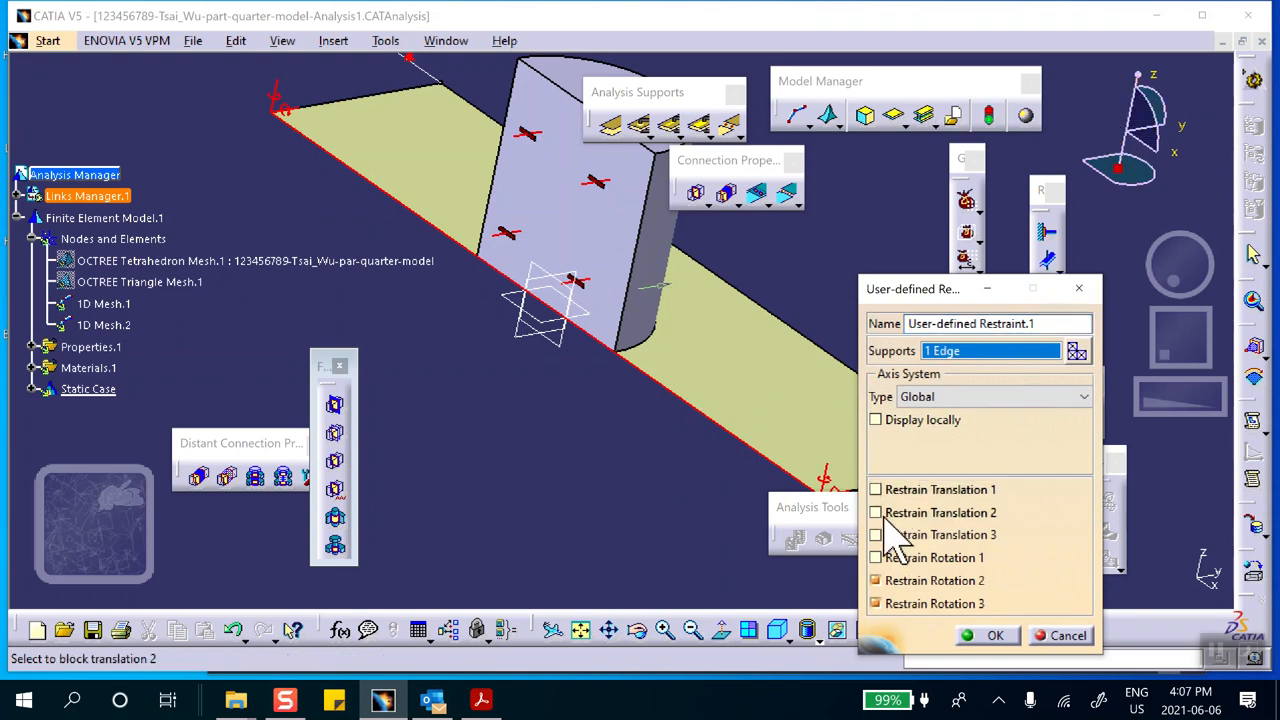
left_click(875, 512)
left_click(876, 603)
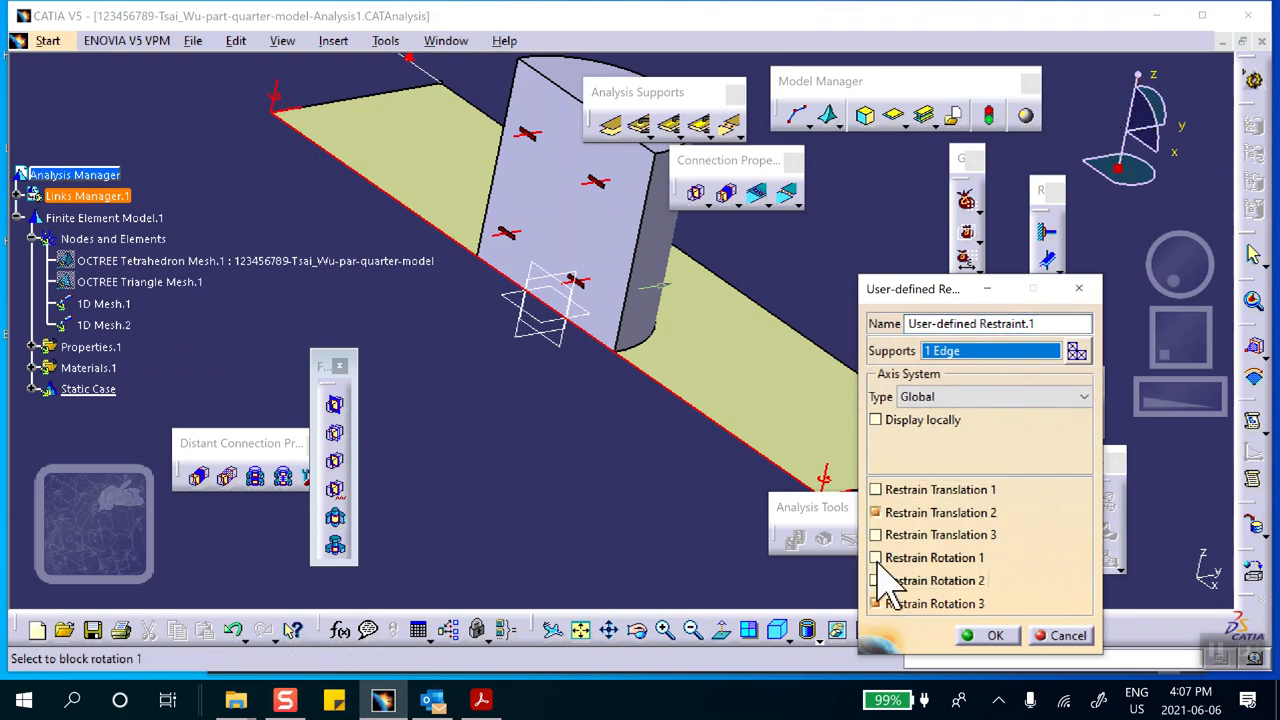
left_click(876, 557)
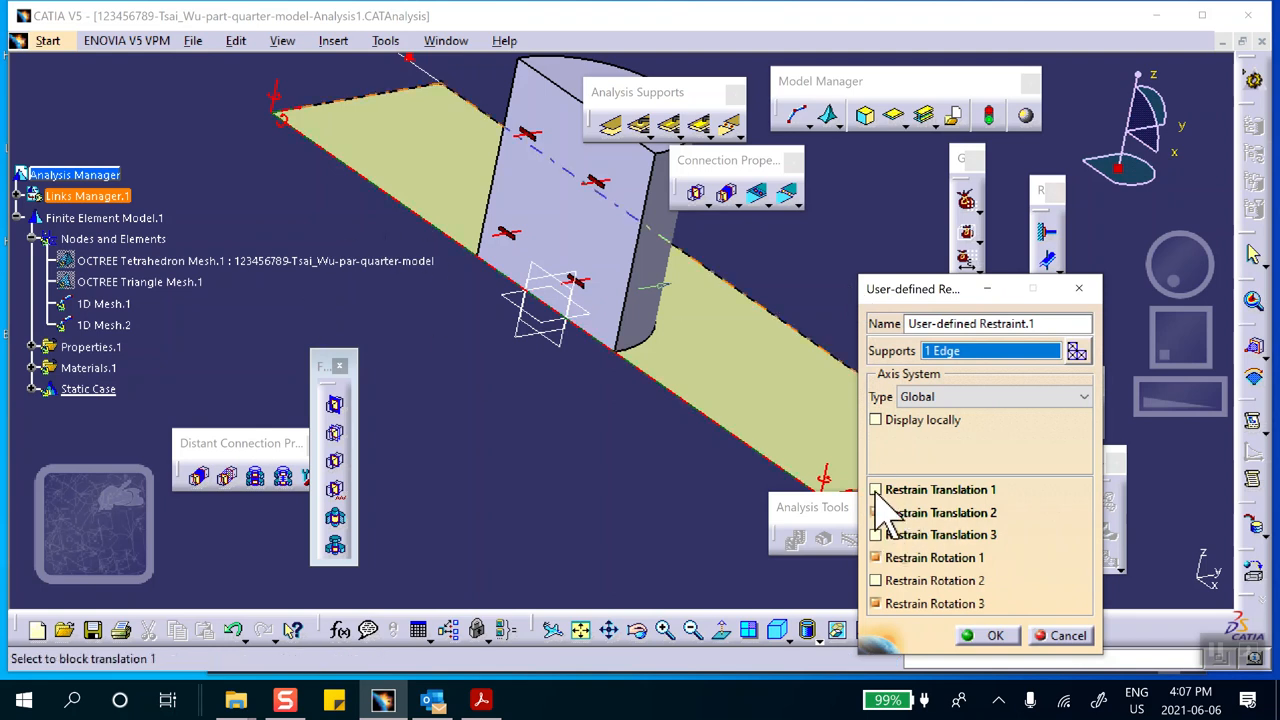
left_click(995, 636)
middle_click_drag(648, 519, 543, 451)
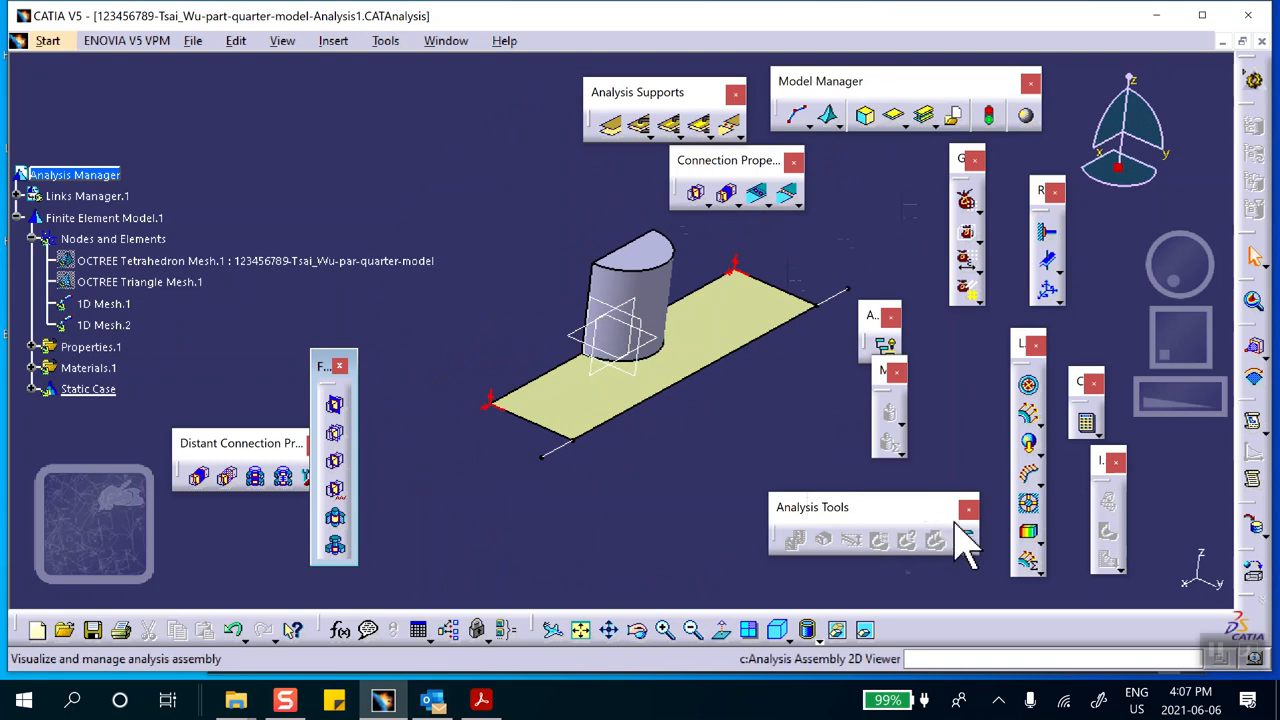
Apply an acceleration load to the half-cylinder body with an X component of 98 m/s² in the global axis system
left_click_drag(448, 141, 477, 46)
left_click_drag(217, 145, 260, 103)
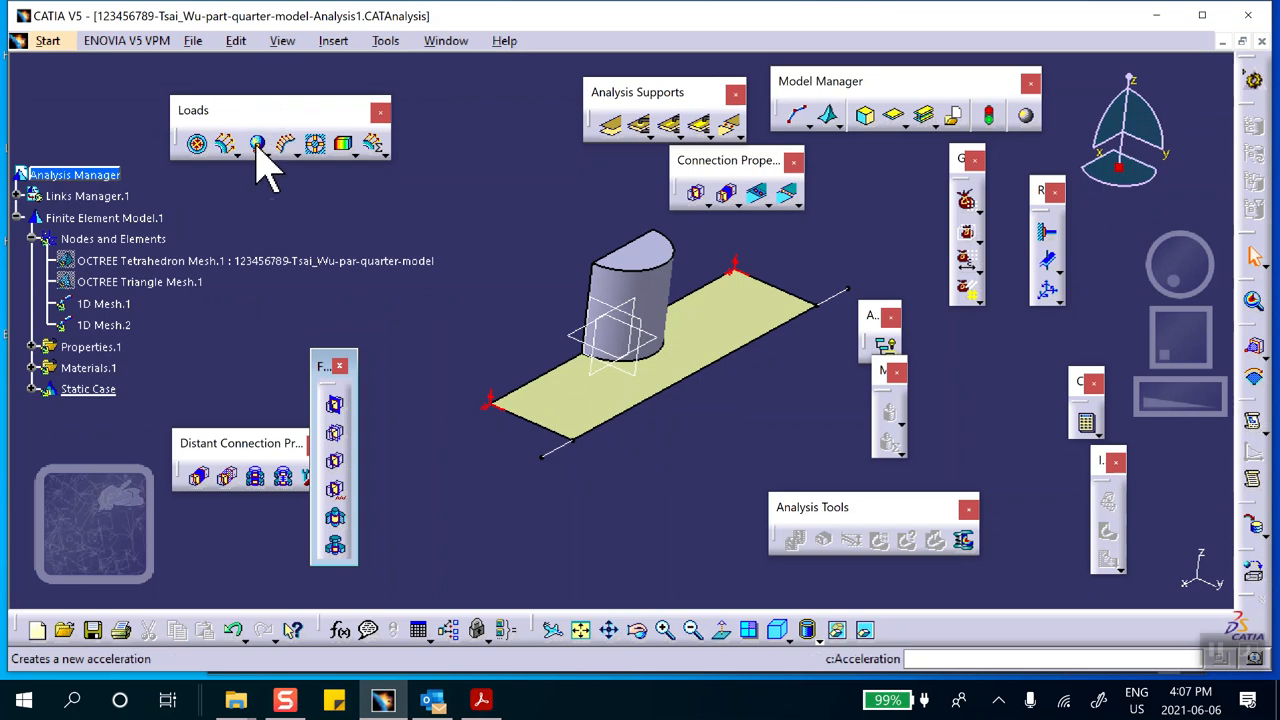
left_click(258, 146)
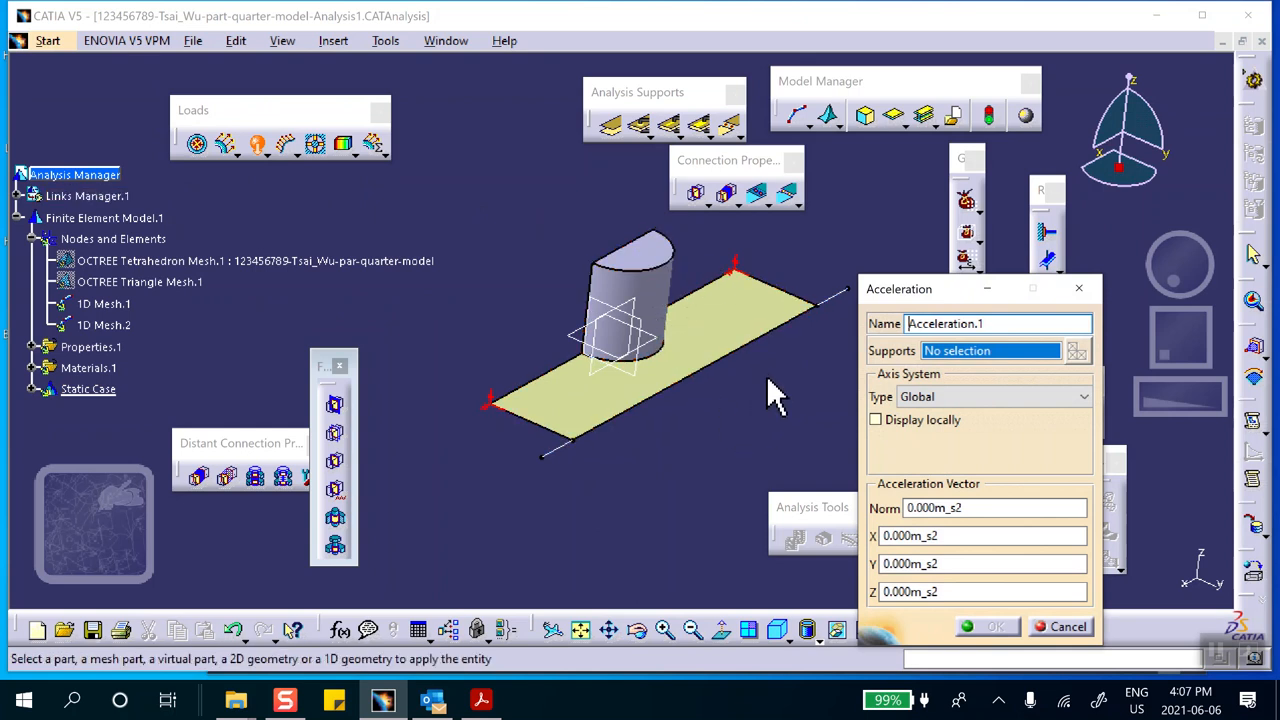
left_click(632, 253)
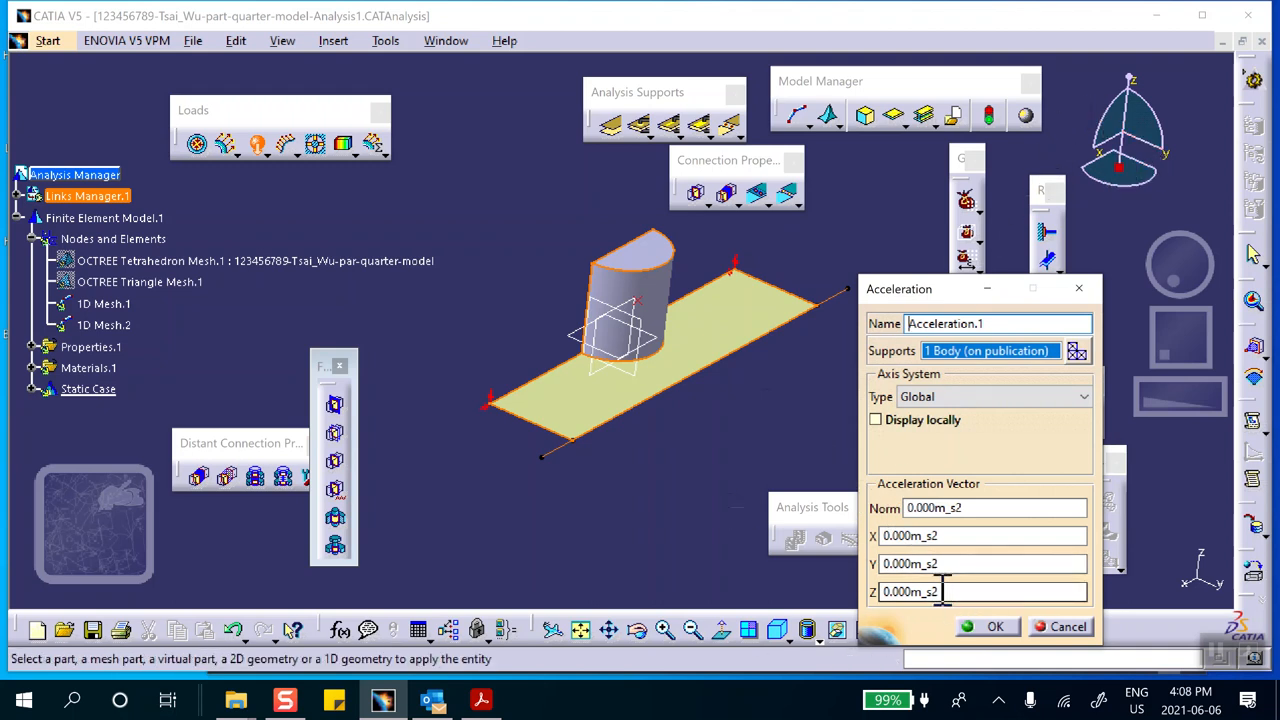
left_click(943, 531)
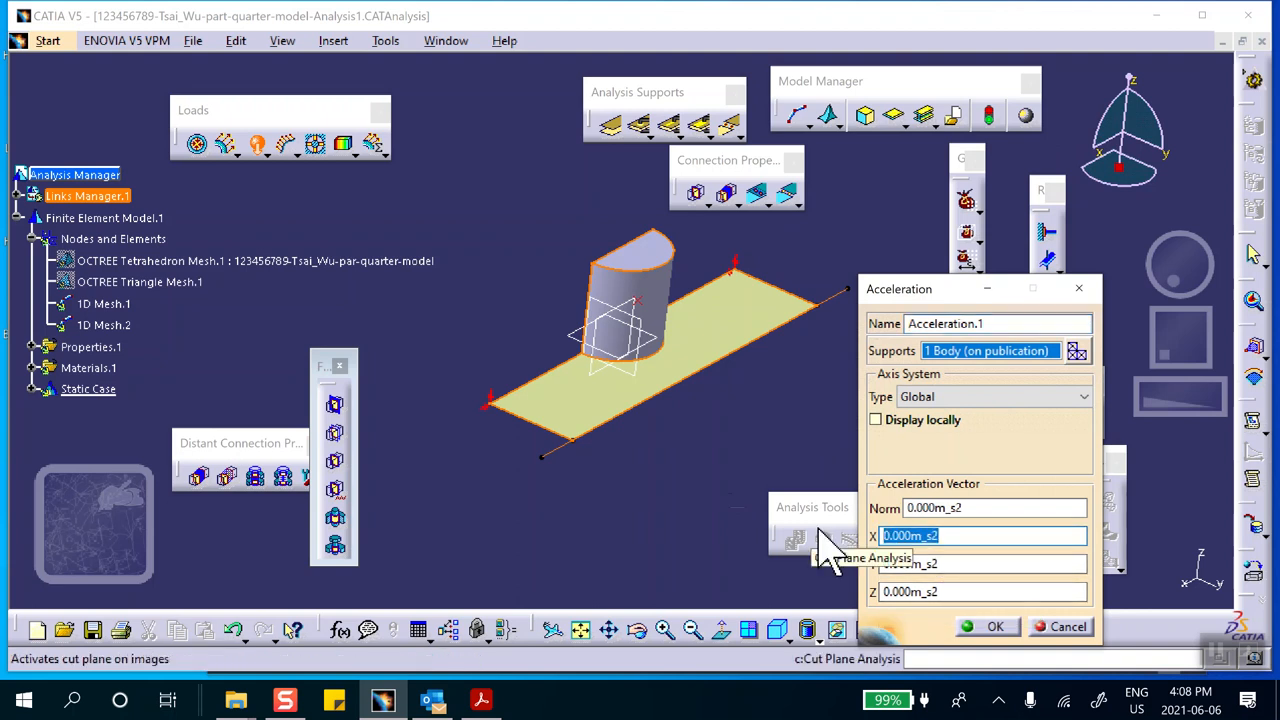
type("98")
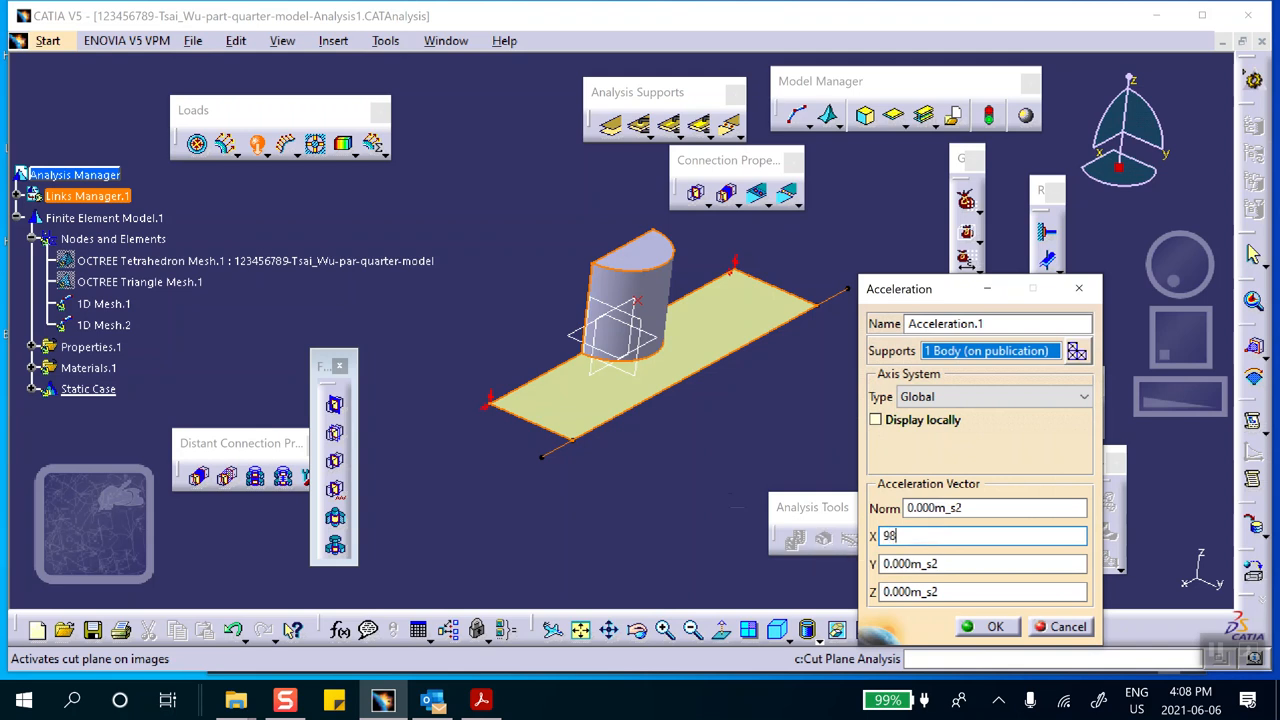
left_click(1010, 624)
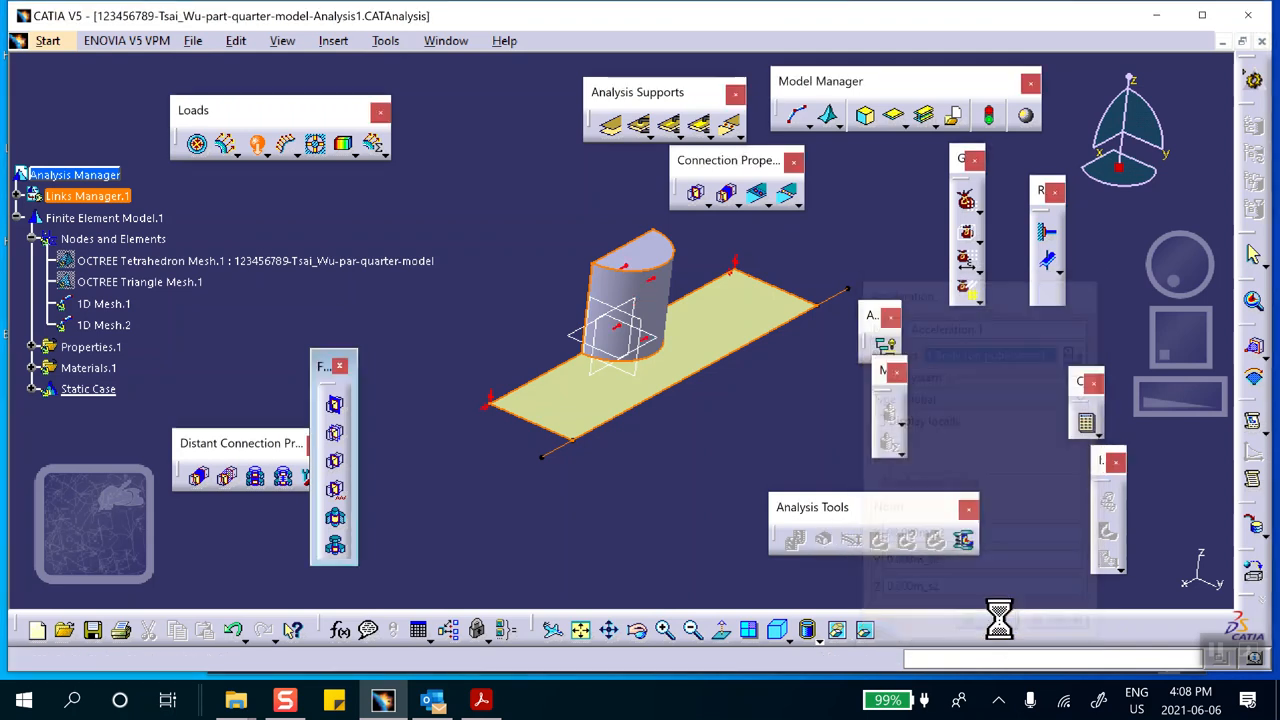
Apply a second acceleration load of 98 m/s² in X to the plate's face
middle_click_drag(592, 432, 640, 205)
middle_click_drag(650, 420, 641, 612)
middle_click_drag(442, 378, 463, 414)
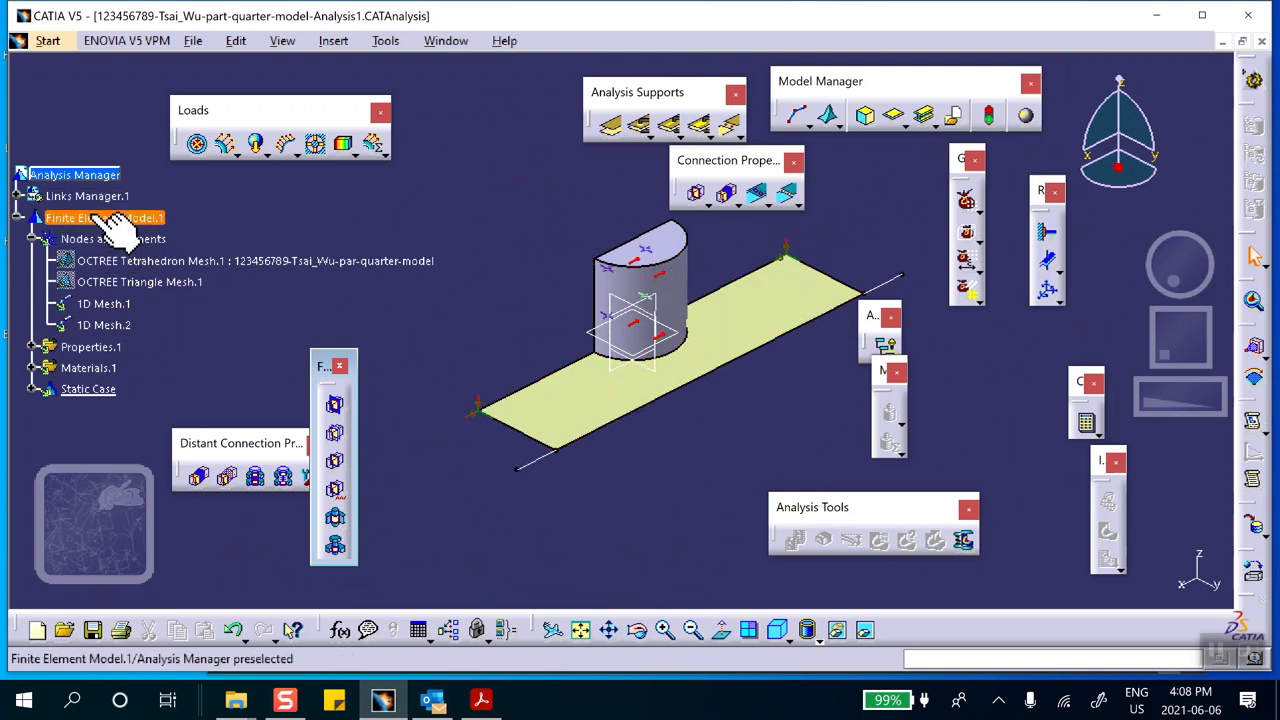
middle_click_drag(703, 463, 671, 466)
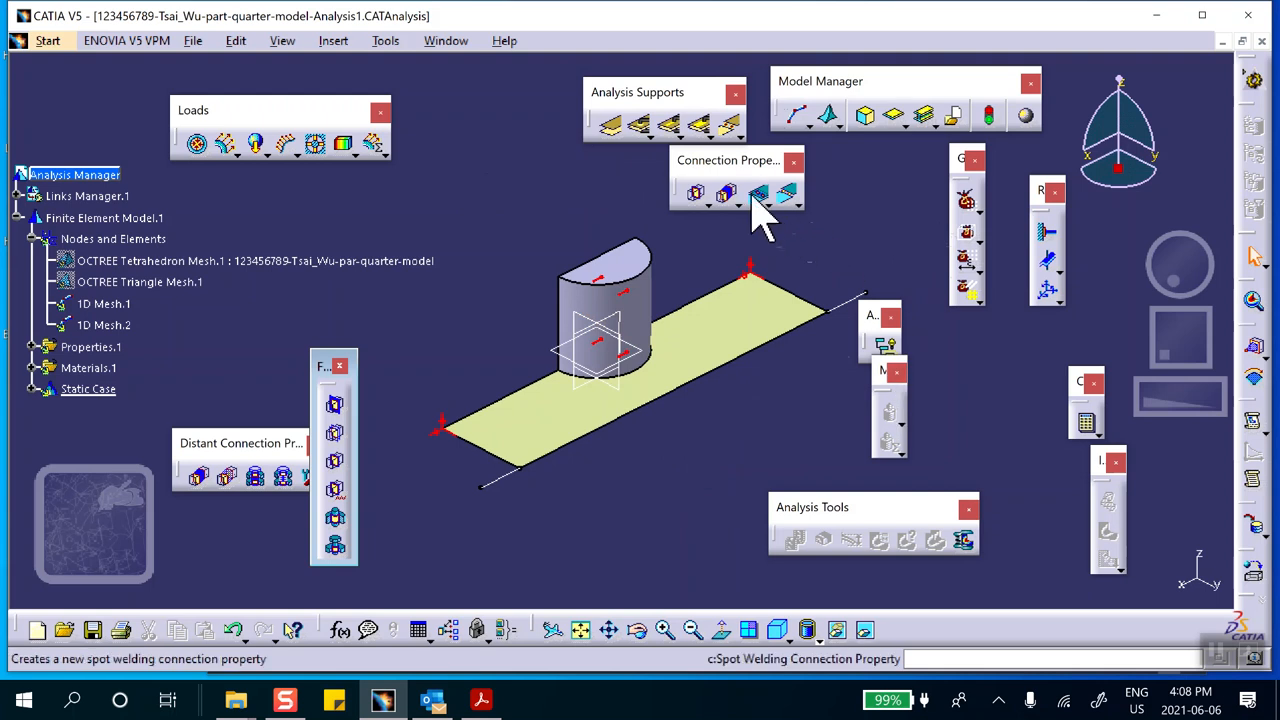
left_click(256, 143)
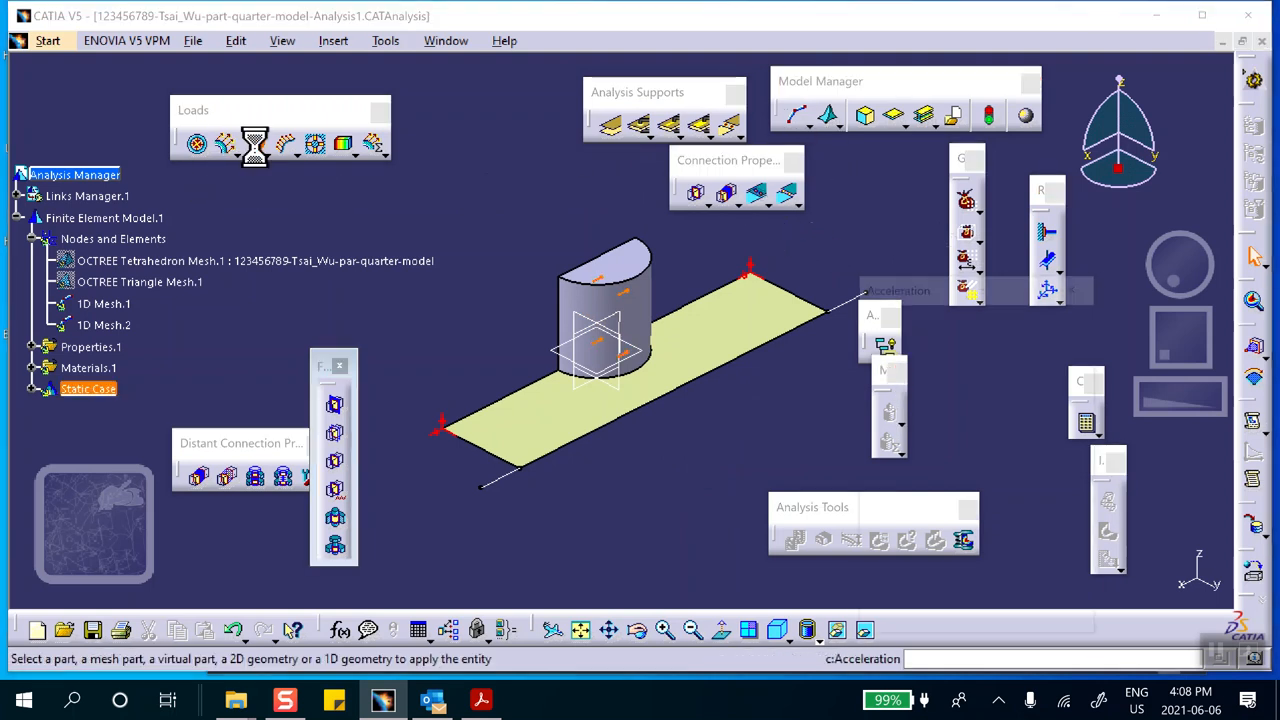
left_click(562, 418)
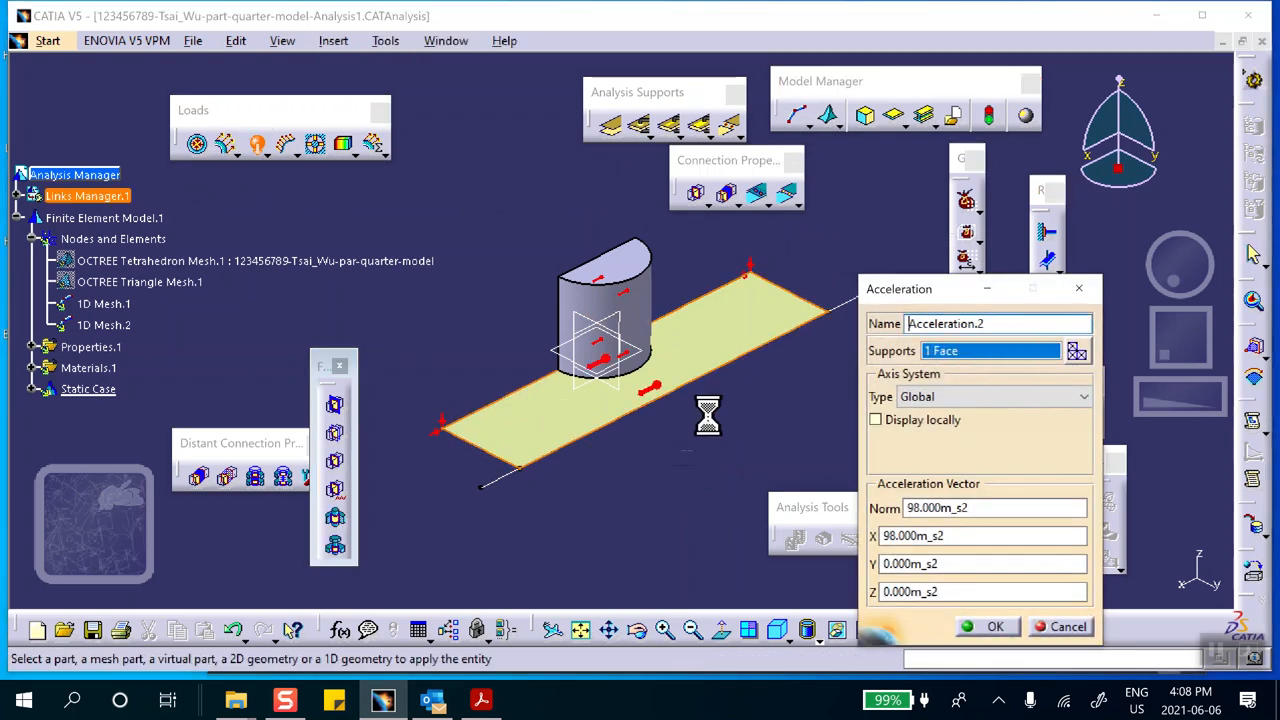
left_click(985, 627)
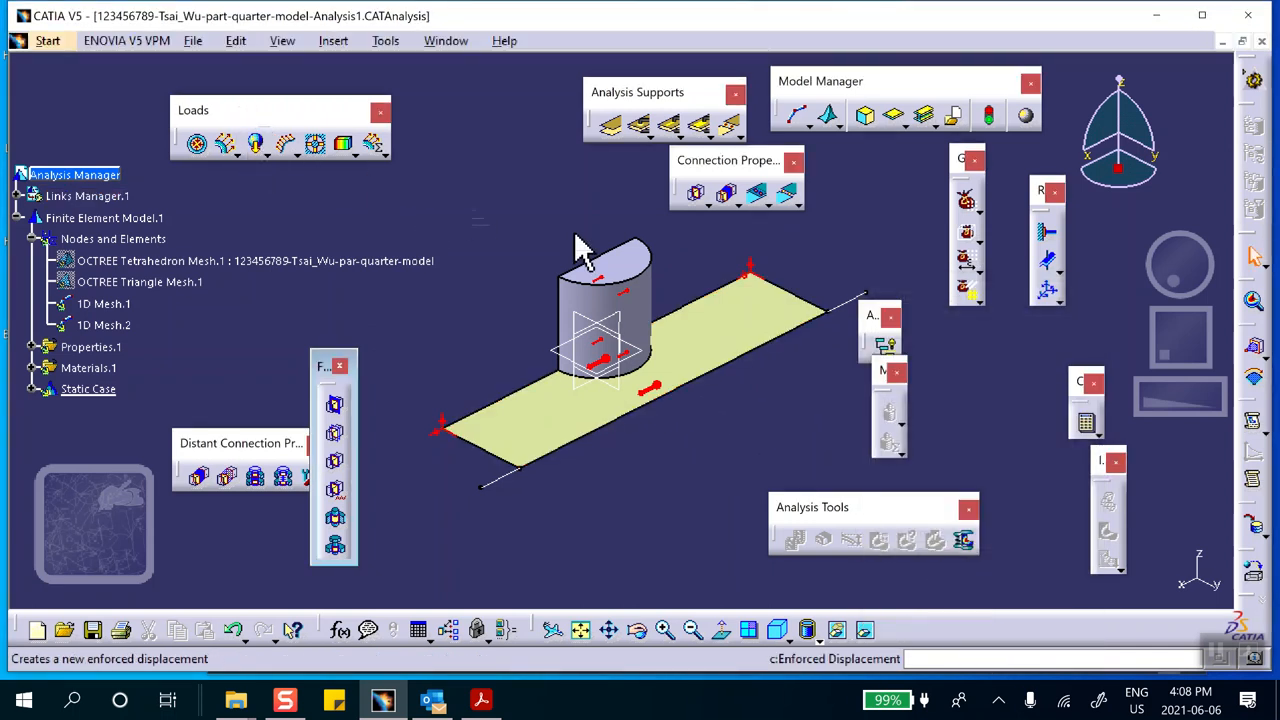
Apply a third acceleration load of 98 m/s² in X to the beam lines extending from the plate
left_click(258, 145)
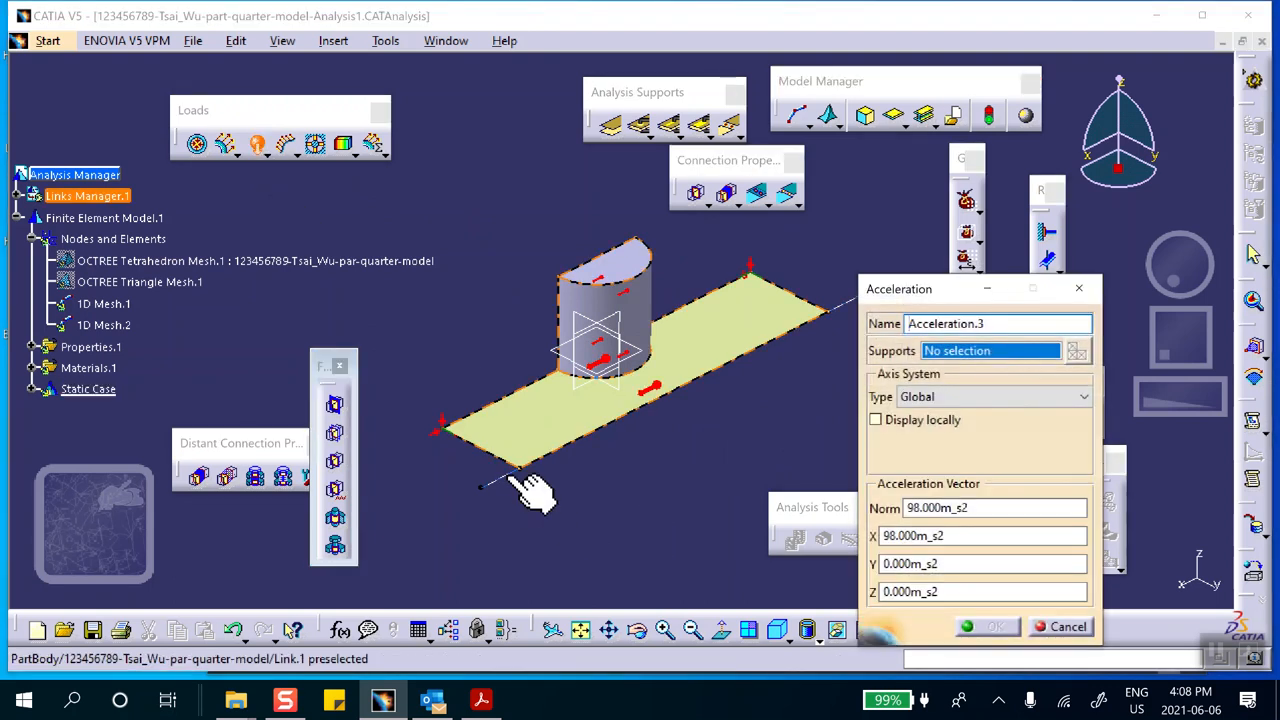
left_click(504, 478)
middle_click_drag(591, 514, 506, 375)
middle_click_drag(651, 491, 591, 326)
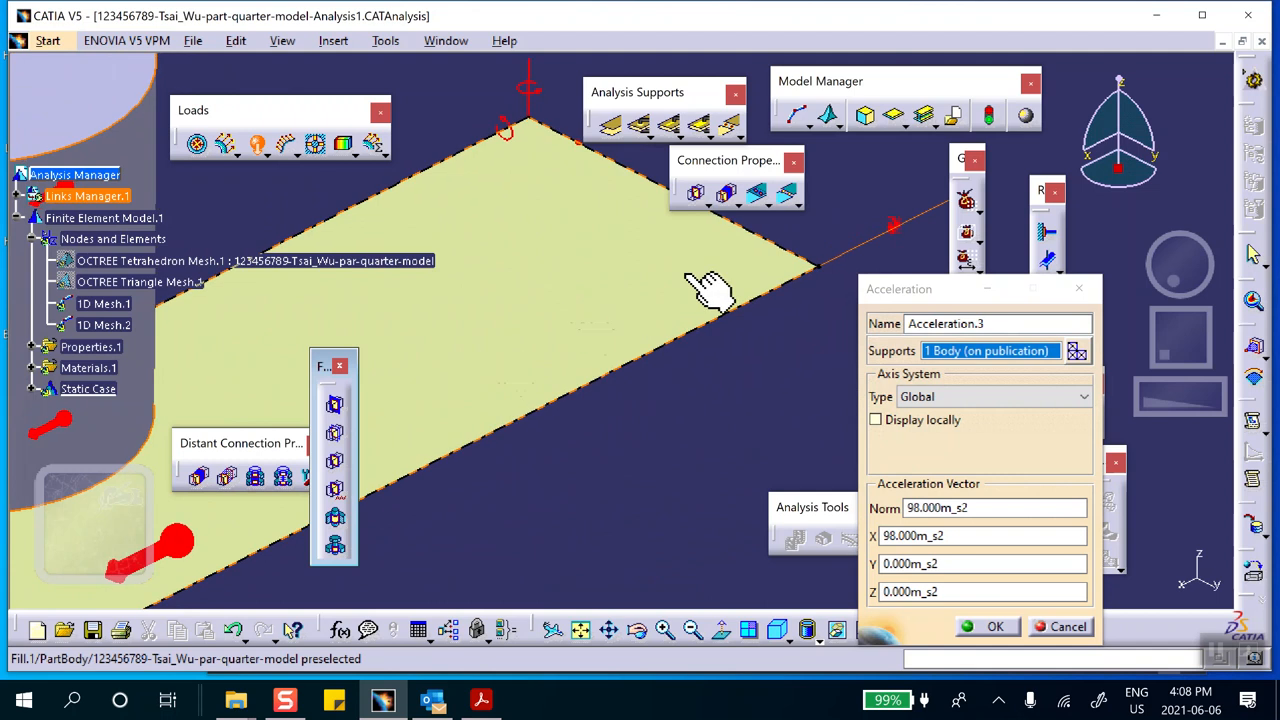
middle_click_drag(895, 265, 751, 496)
left_click(995, 626)
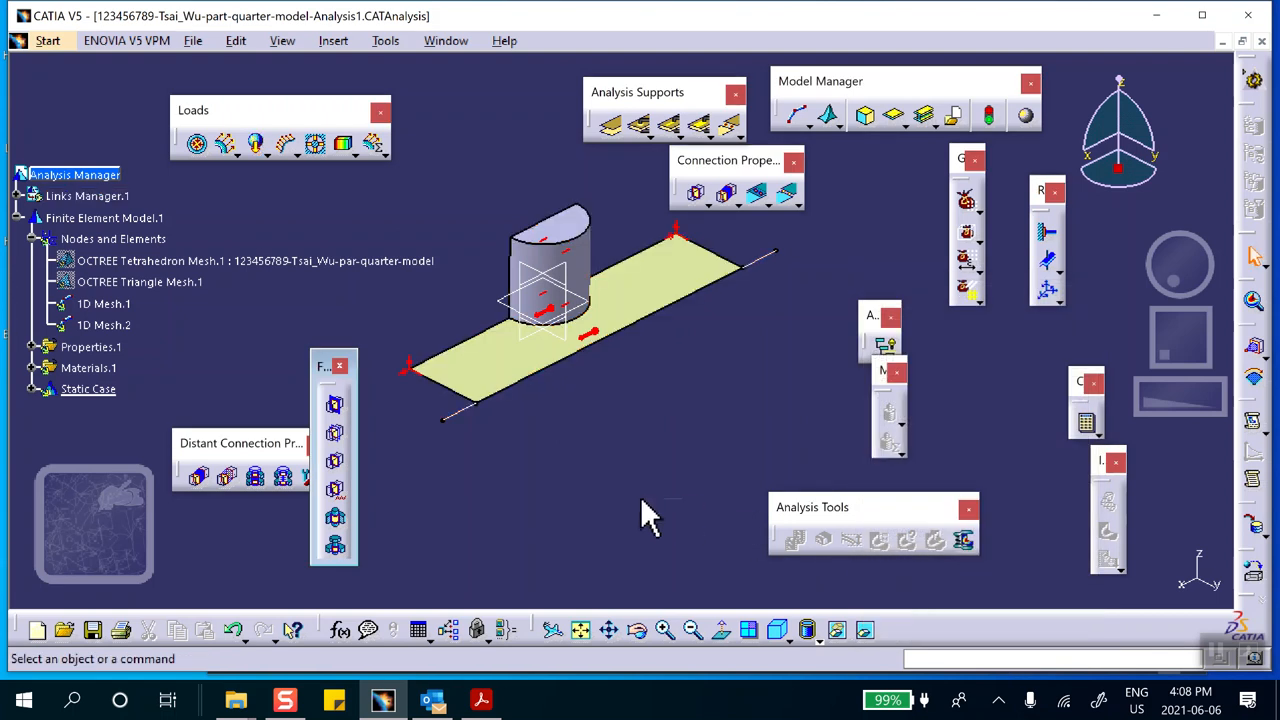
Save the analysis document, allowing the related document saves to proceed
middle_click_drag(462, 274, 484, 338)
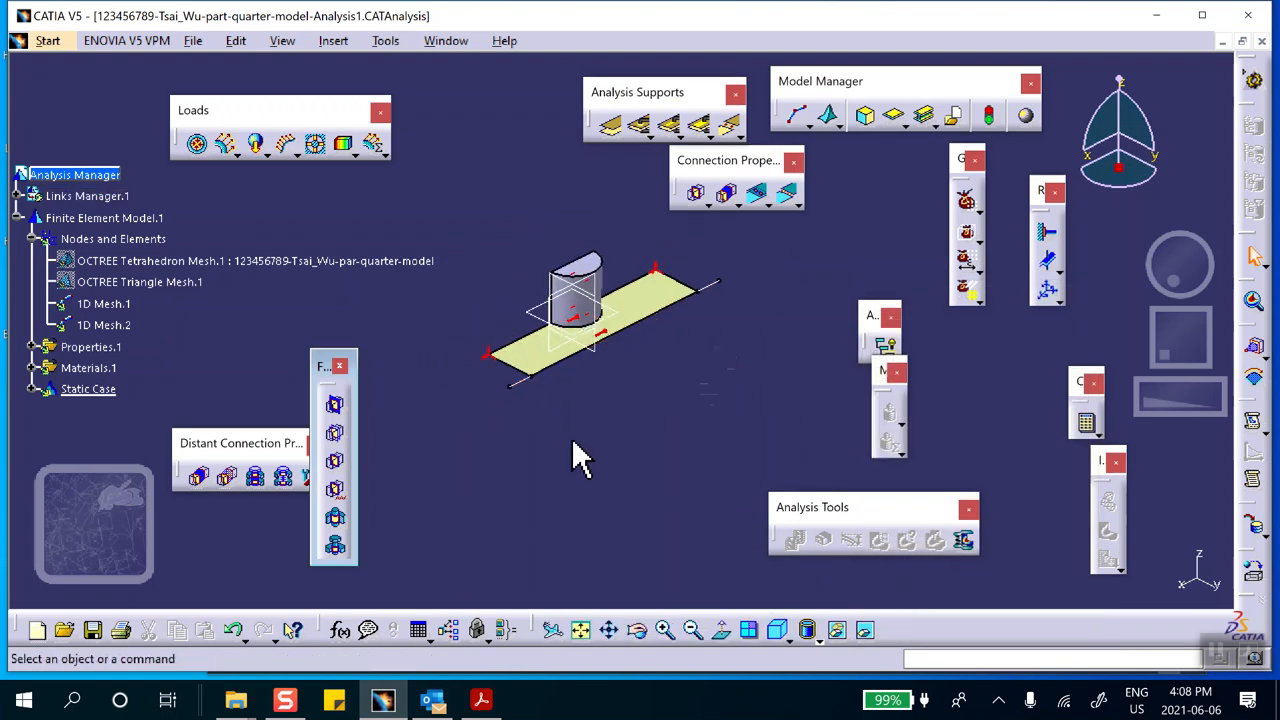
left_click(92, 629)
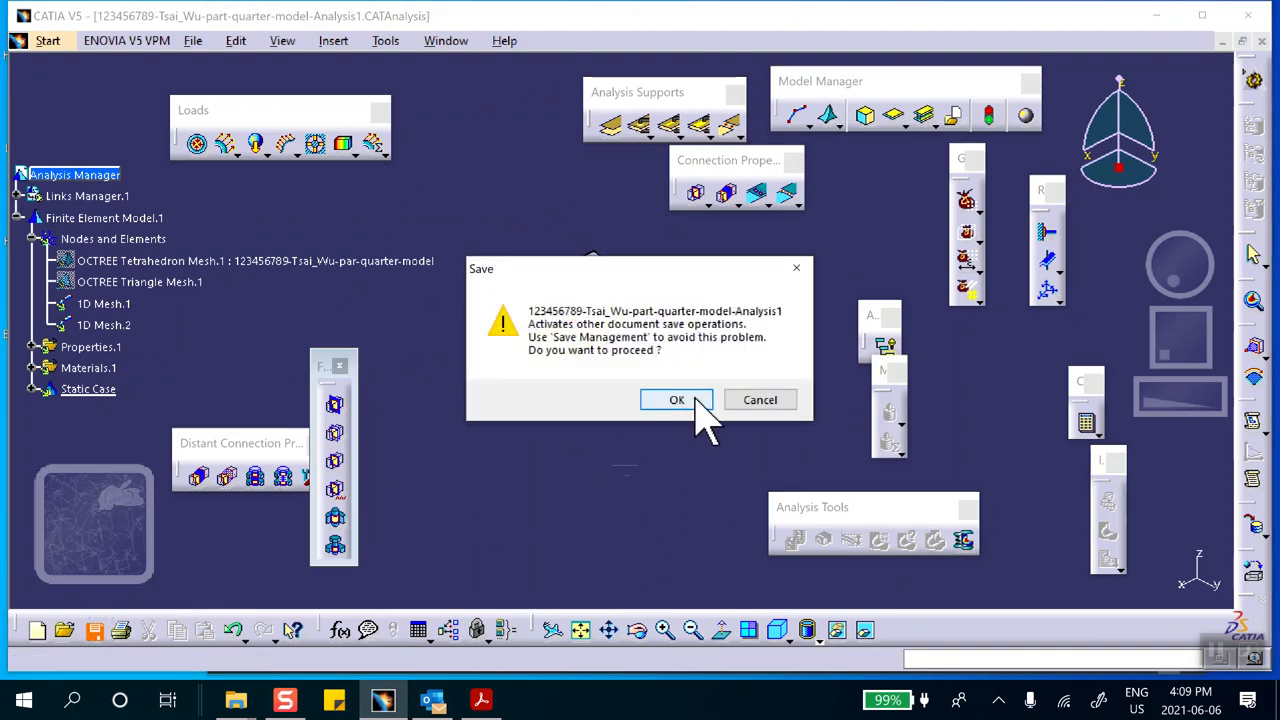
left_click(677, 400)
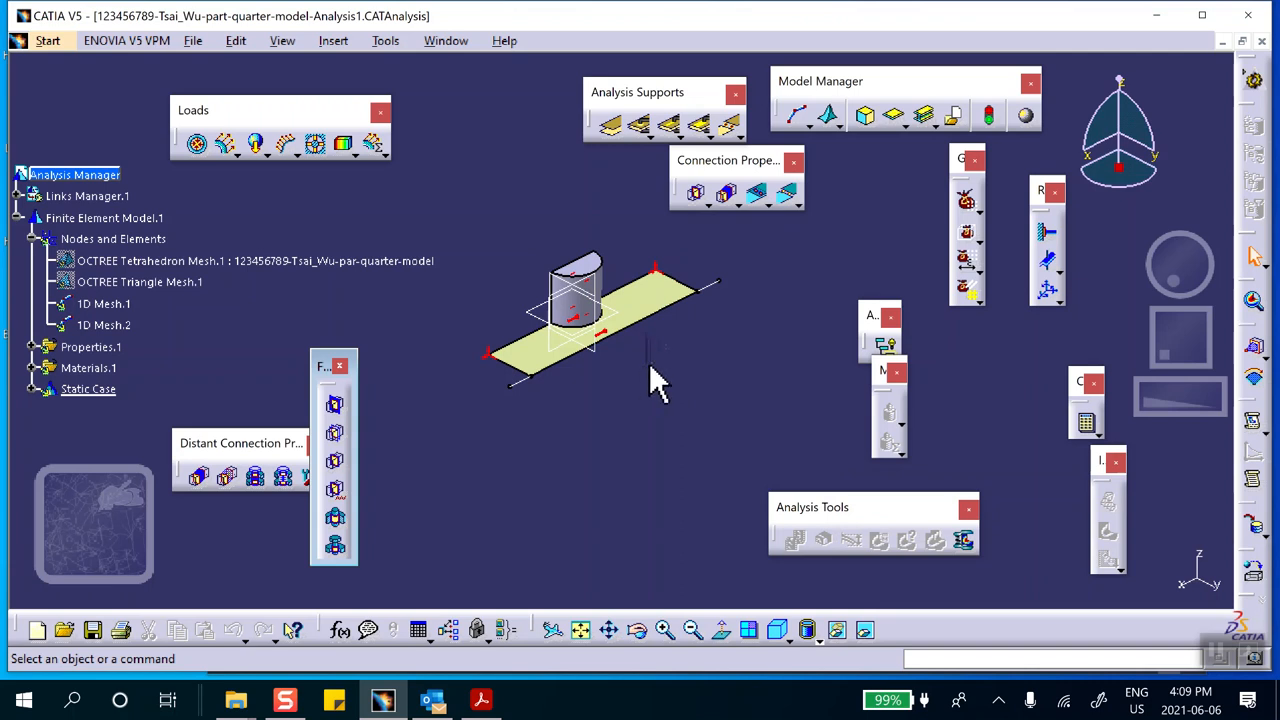
Try to compute the static analysis with the All option, accepting the warning and the resource estimate
left_click(1086, 424)
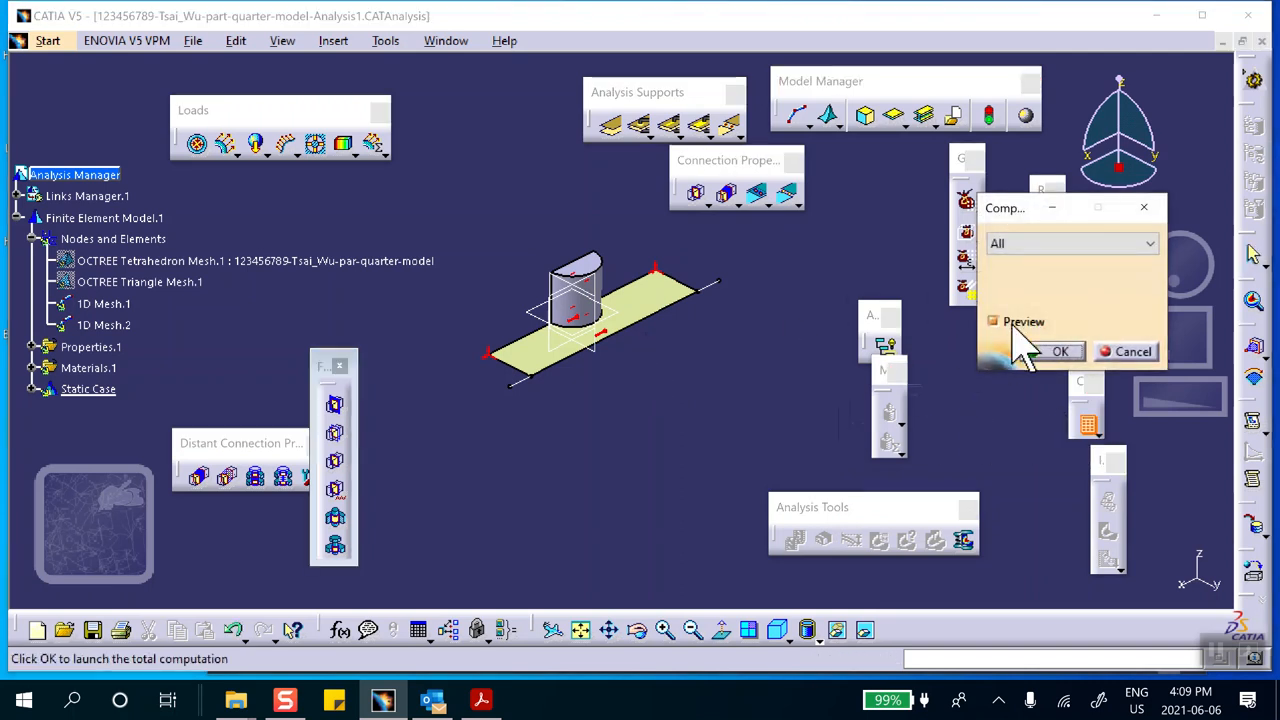
left_click(1059, 351)
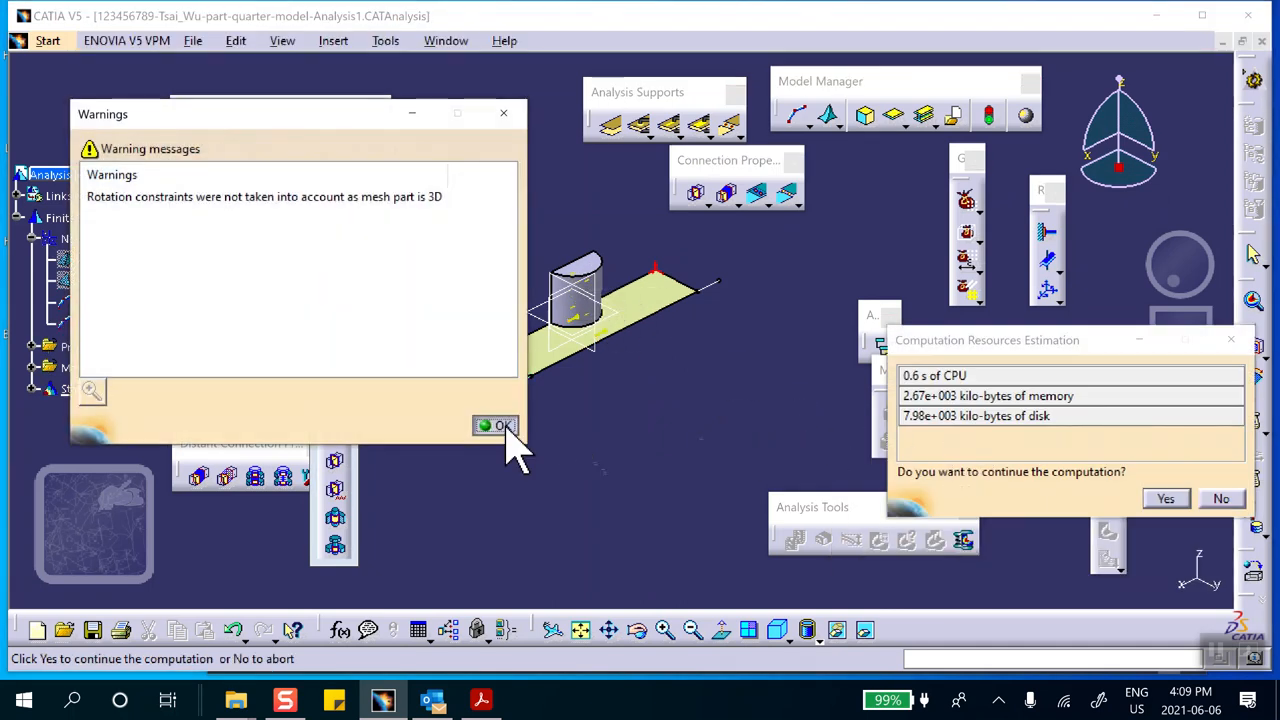
left_click(500, 427)
left_click(1165, 498)
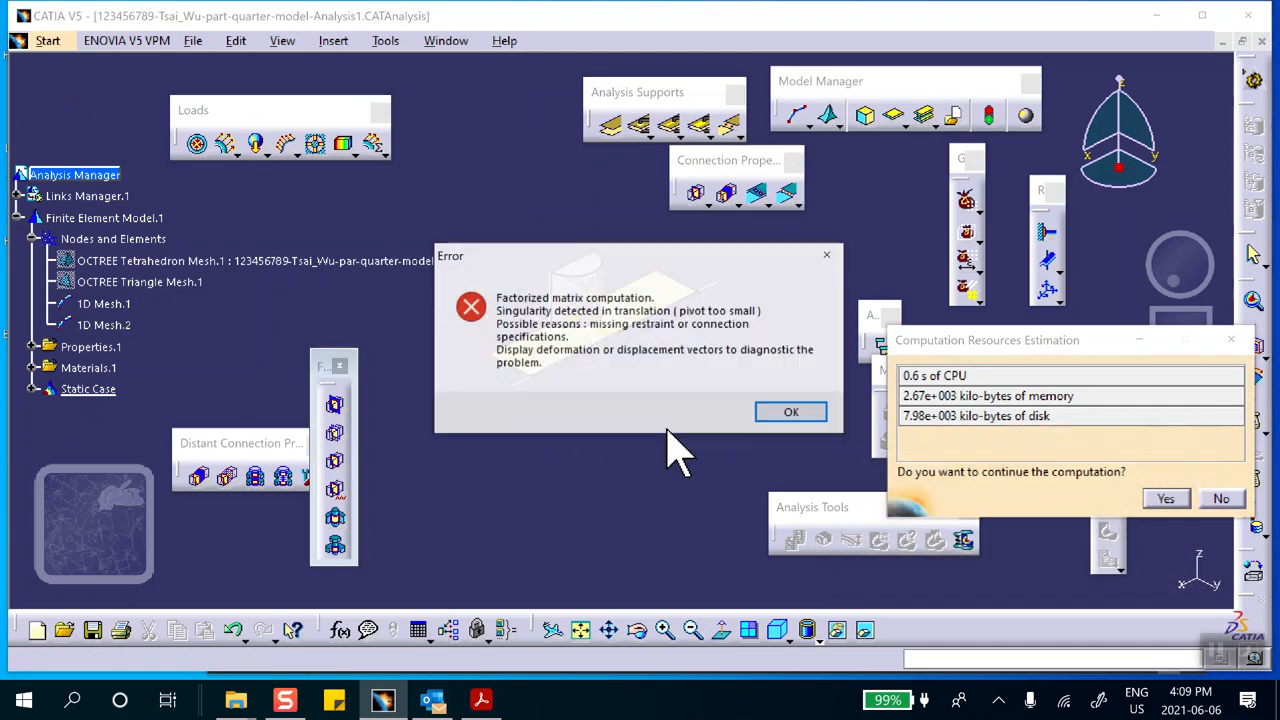
left_click(782, 410)
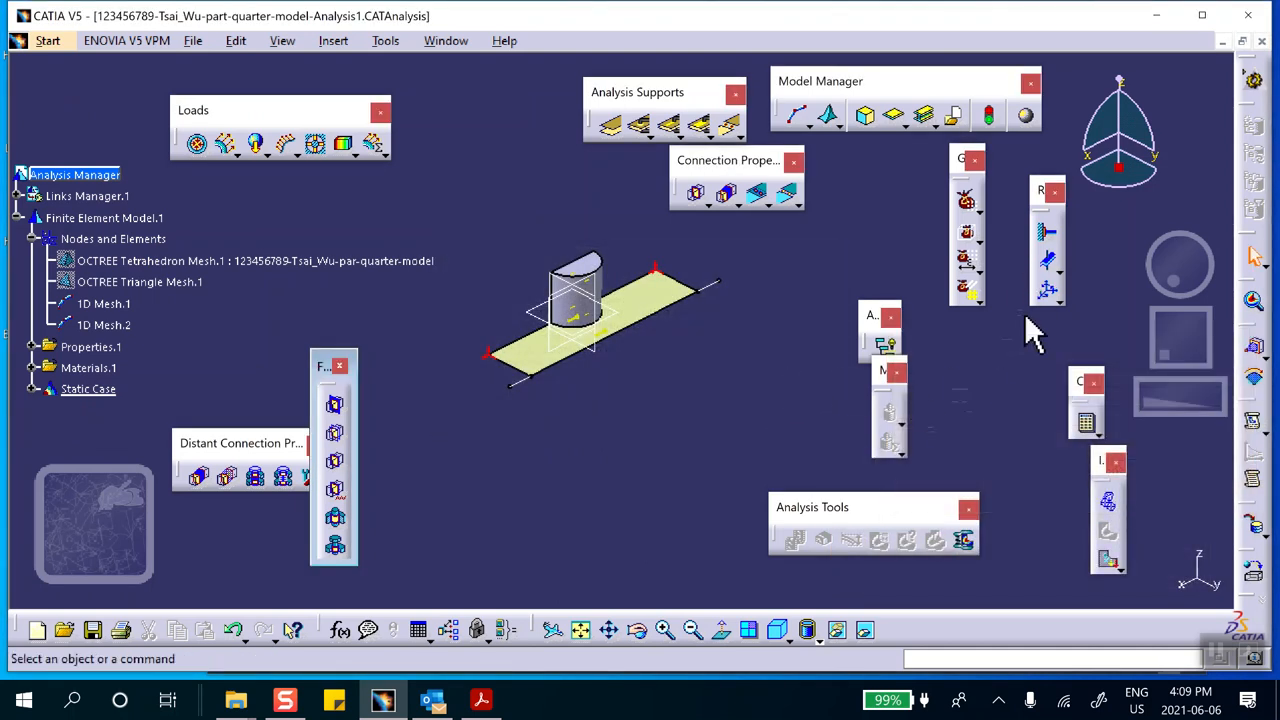
Display the Deformation image of the model, animate it, and close the animation
left_click(1107, 502)
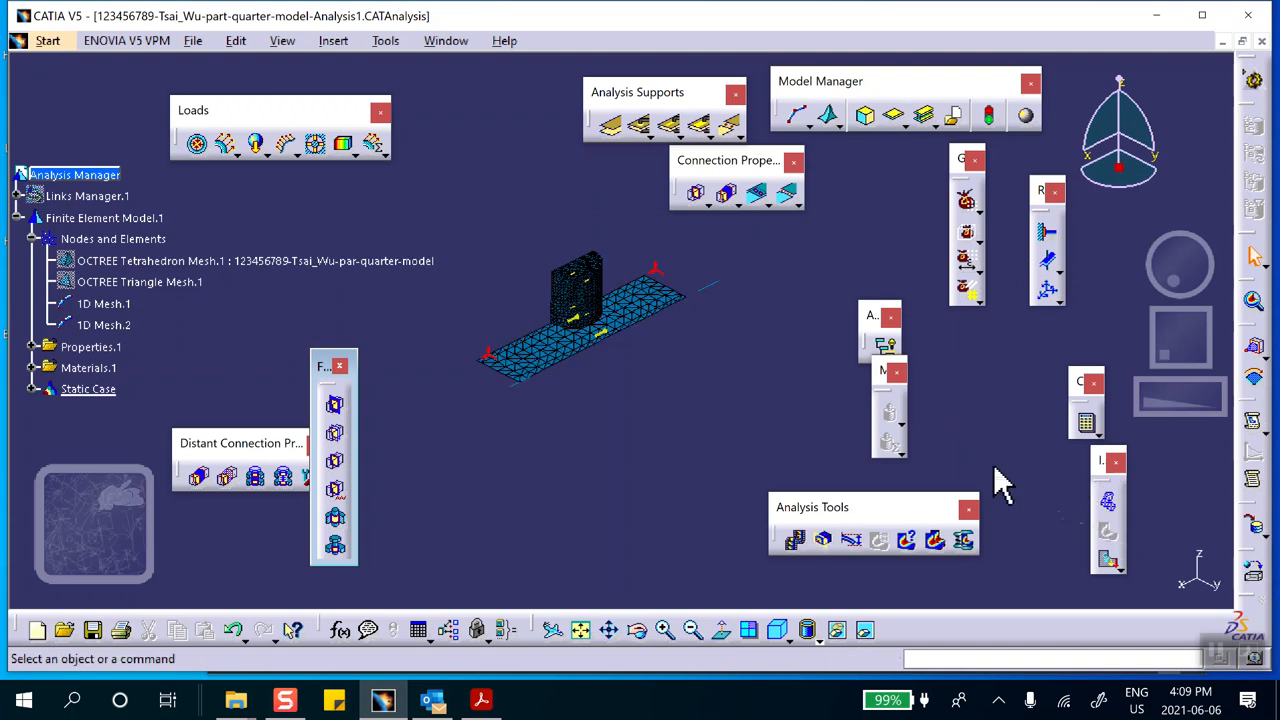
left_click(797, 540)
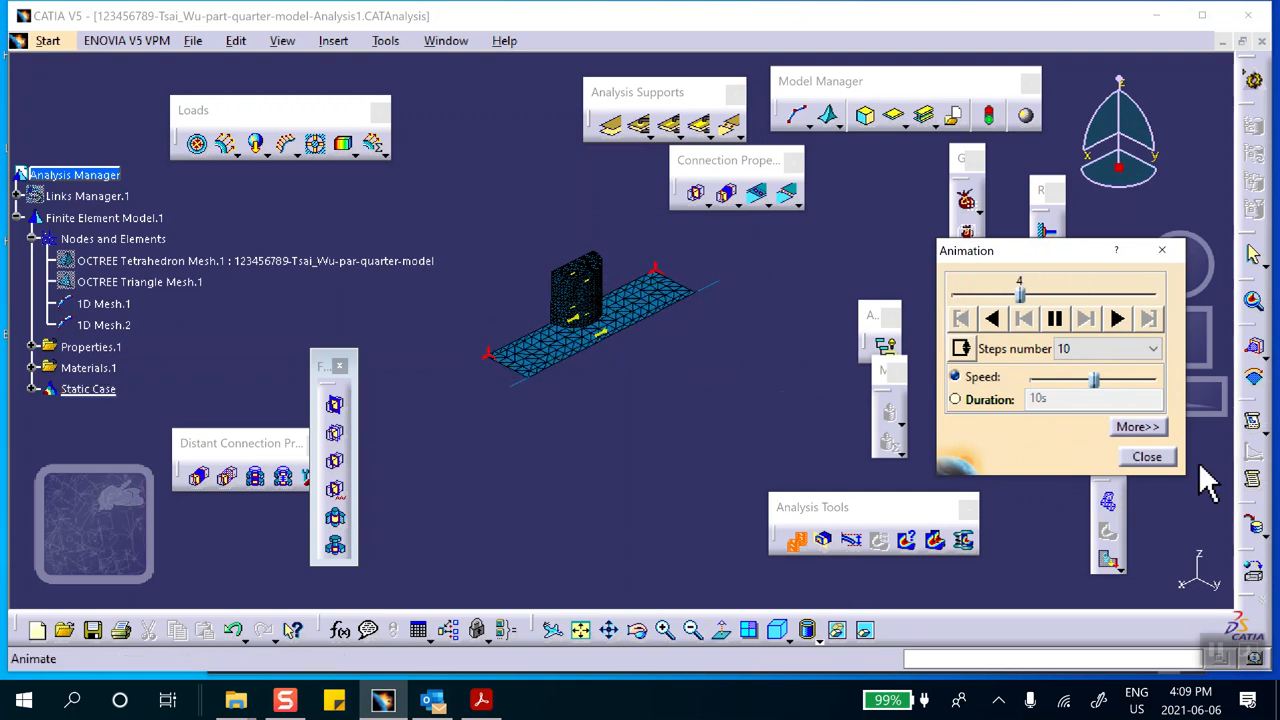
left_click(1147, 457)
Deactivate the deformed mesh image under the Static Case Solution
scroll(50, 300, "down", 3)
left_click(50, 222)
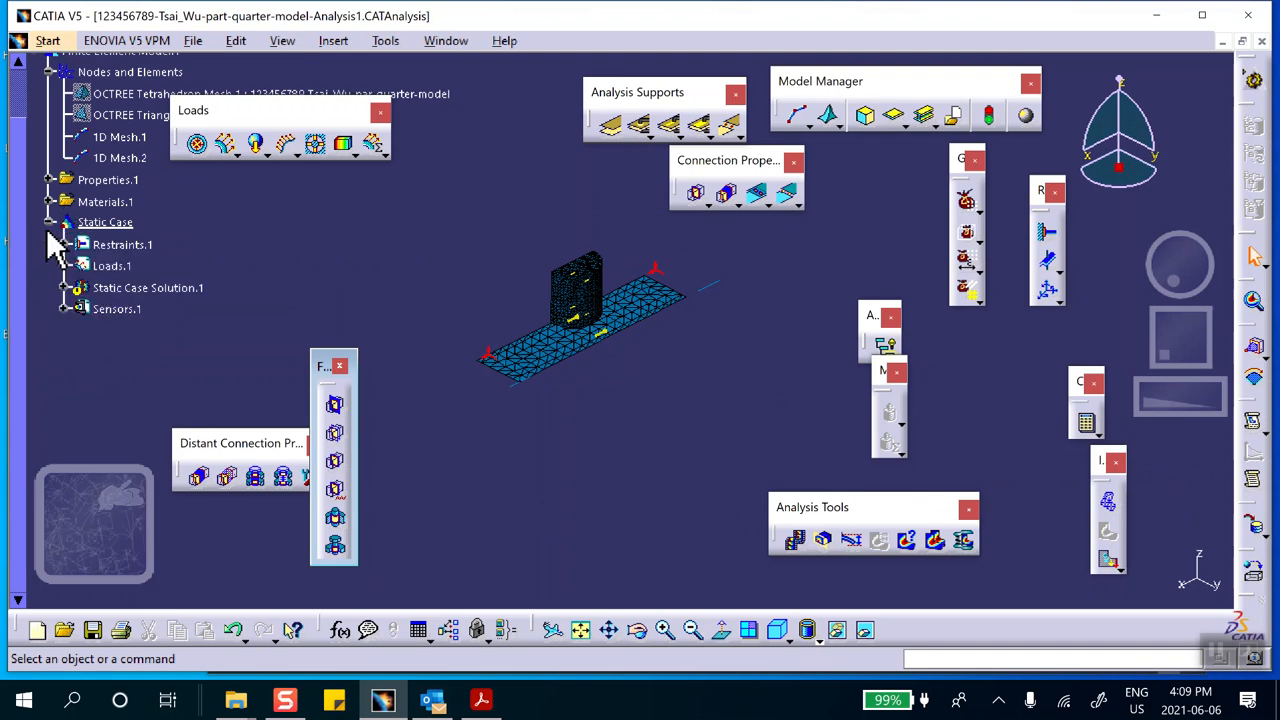
left_click(64, 288)
right_click(112, 309)
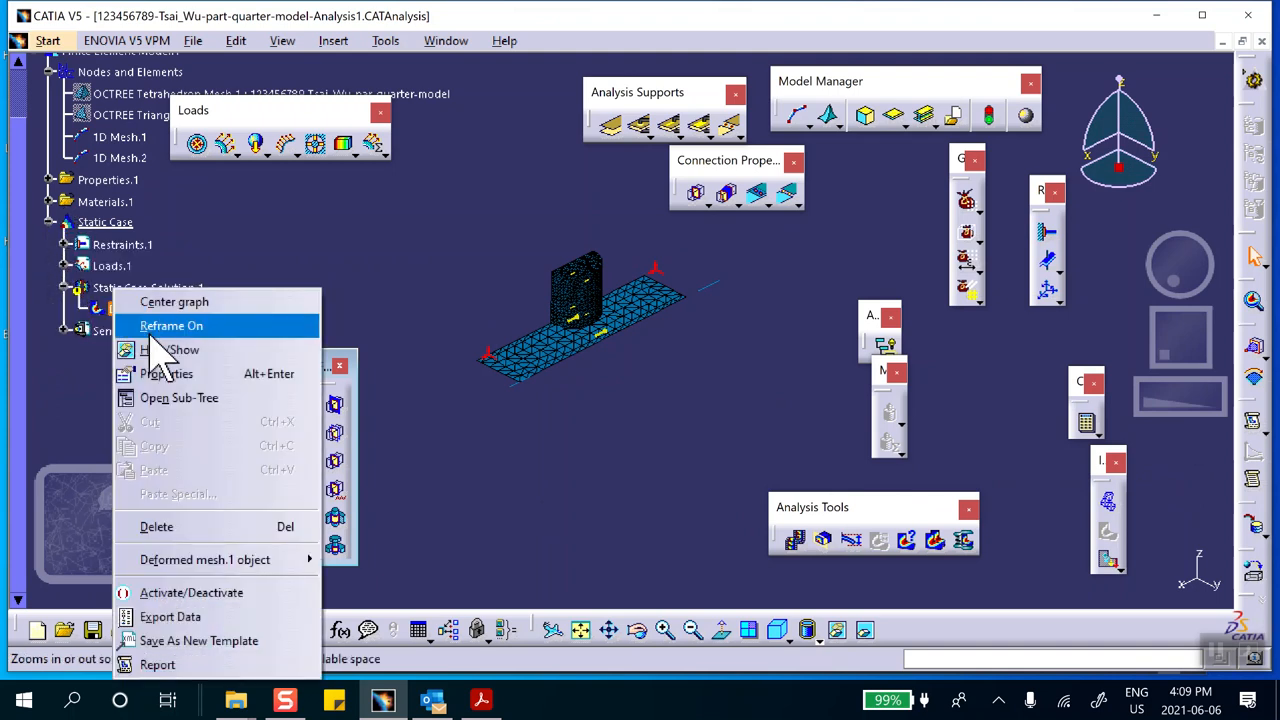
left_click(172, 592)
Start a General Analysis Connection and add the prefix front-beam-plate- to its name
middle_click_drag(586, 517, 592, 302)
middle_click_drag(563, 457, 772, 346)
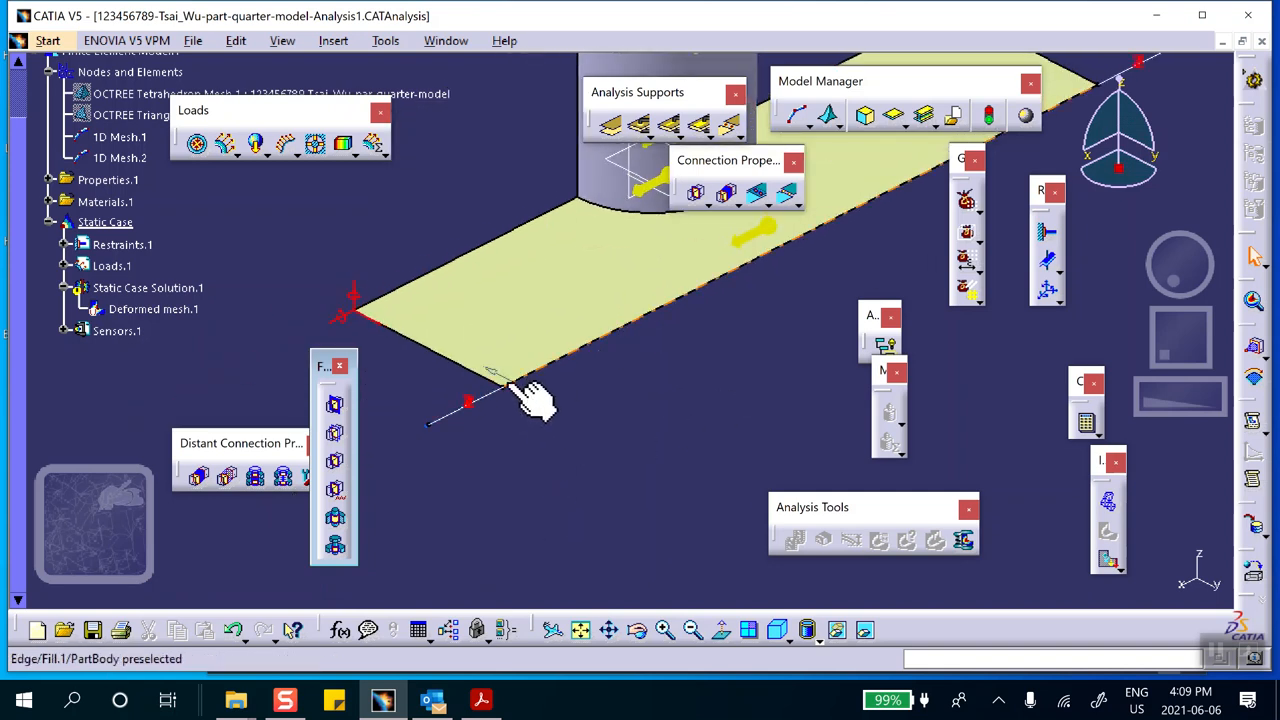
left_click(610, 130)
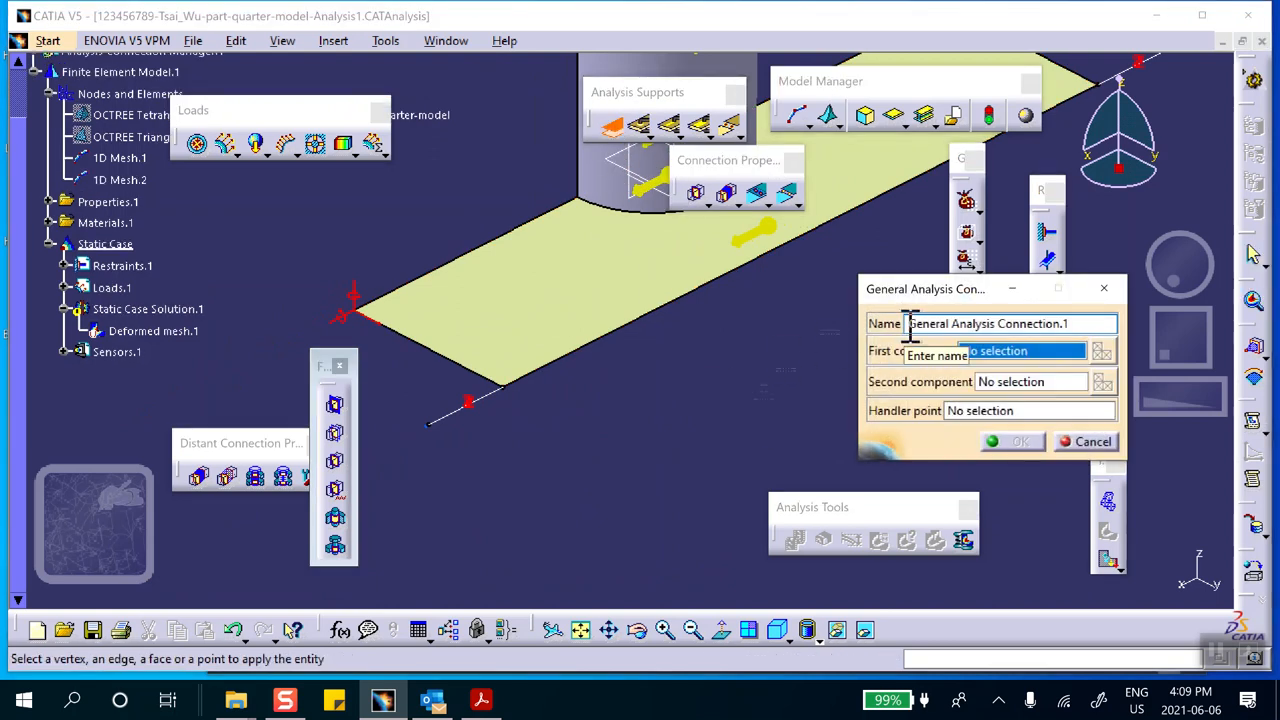
type("beam-plate-")
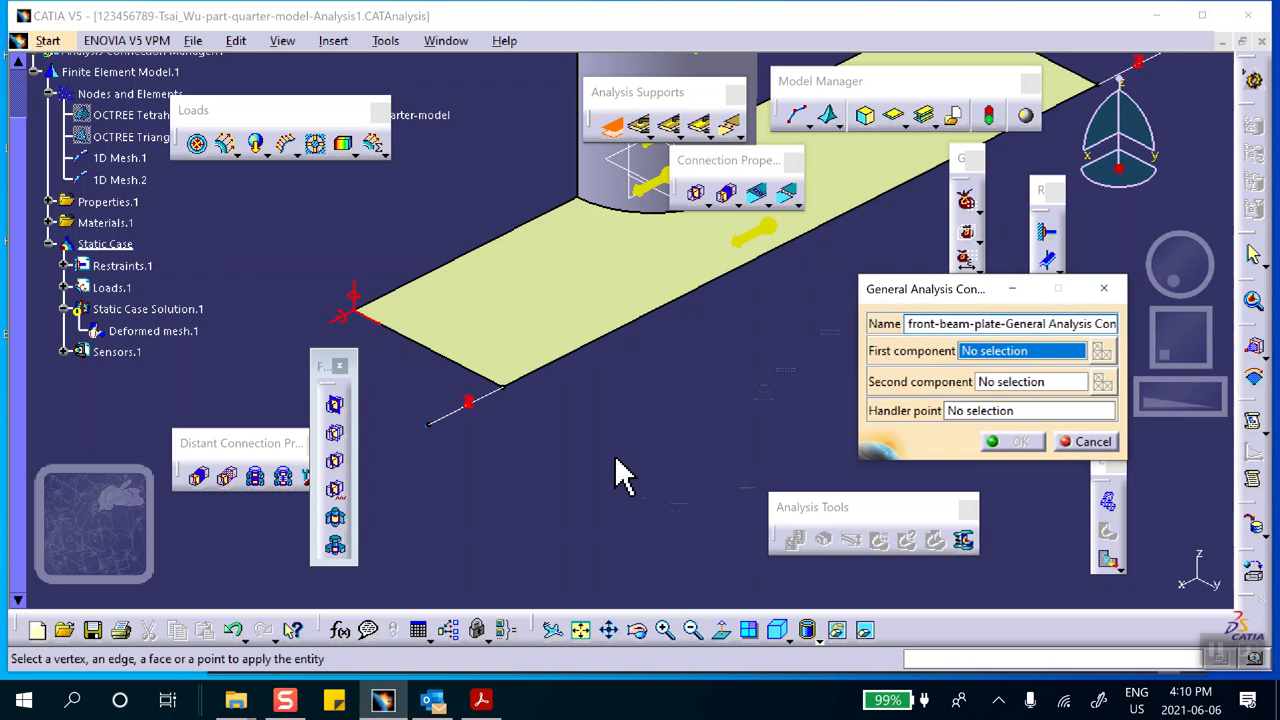
Hide the plate and pick the front beam line's plate-side vertex as the connection's first component
right_click(578, 336)
left_click(602, 386)
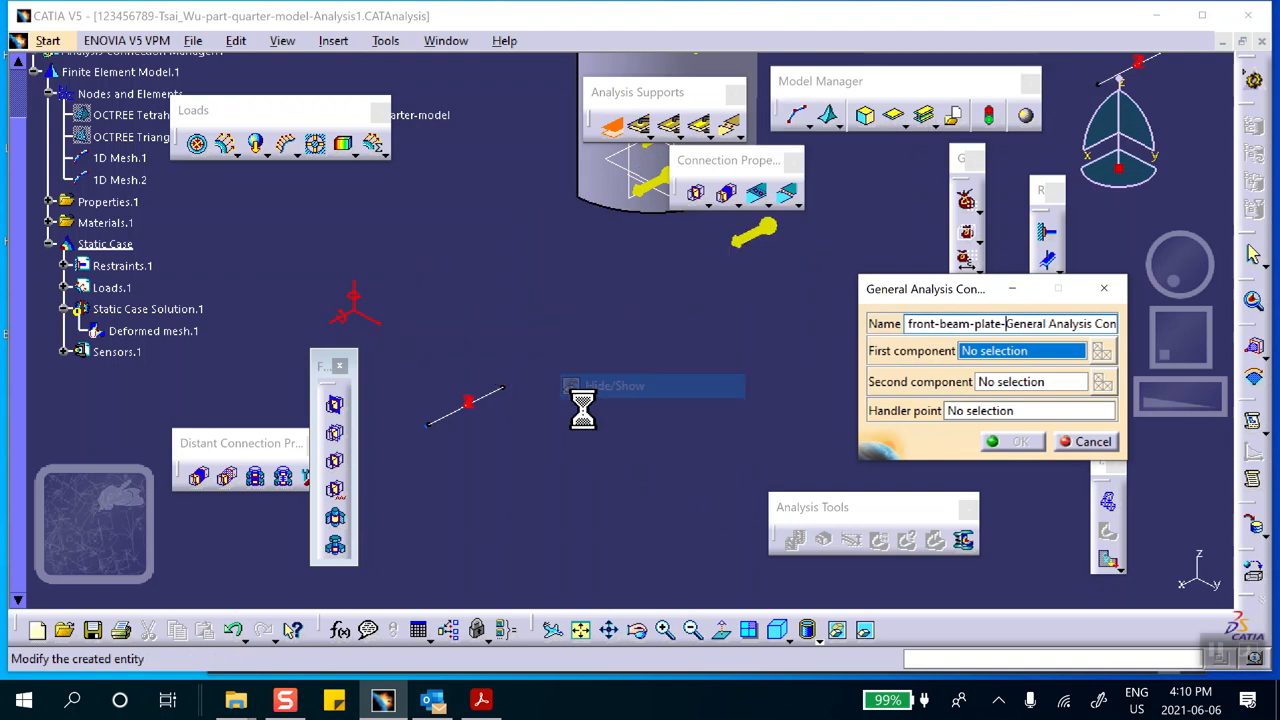
left_click(504, 387)
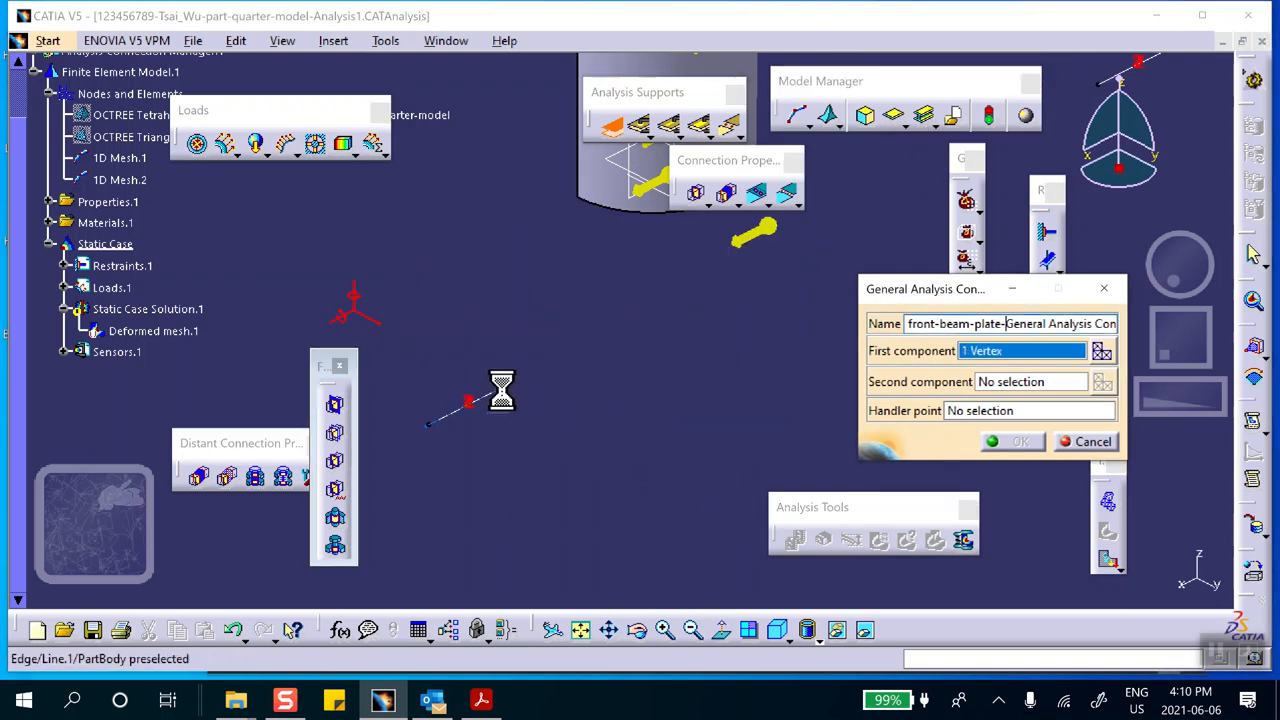
Activate the front connection's second component selection and bring the hidden plate back into the visible space
left_click(1005, 381)
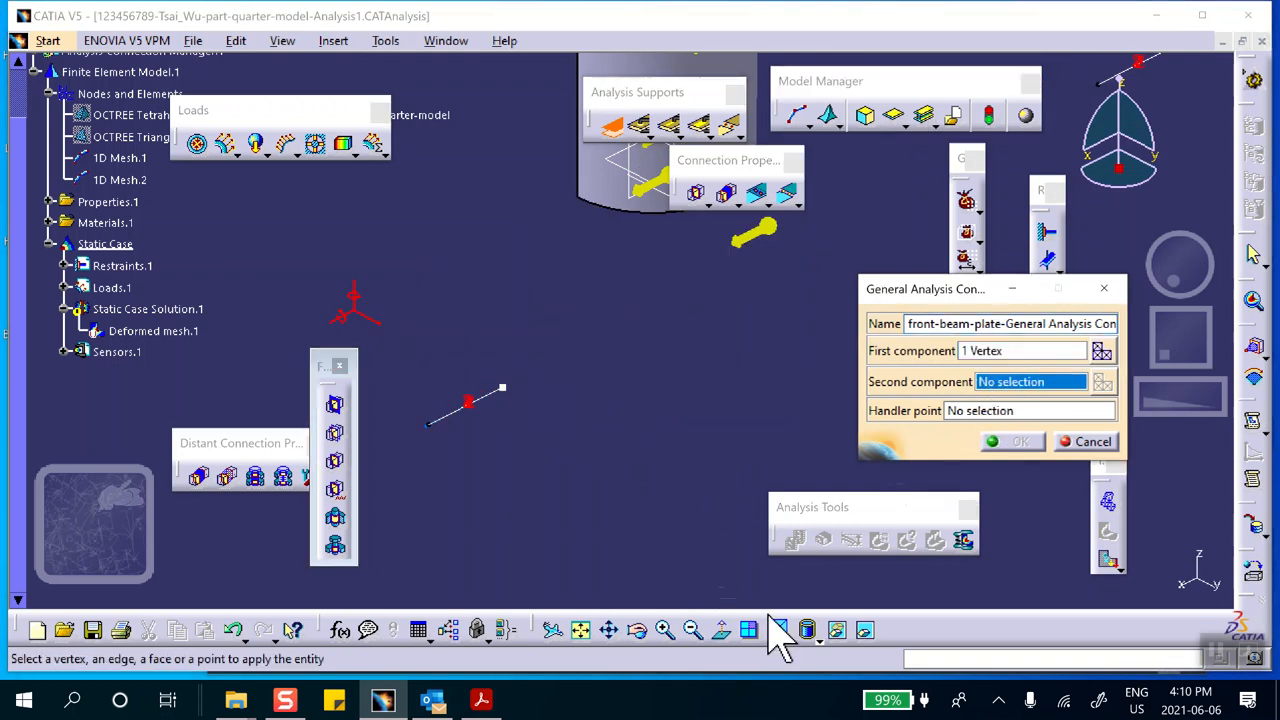
left_click(865, 630)
right_click(580, 307)
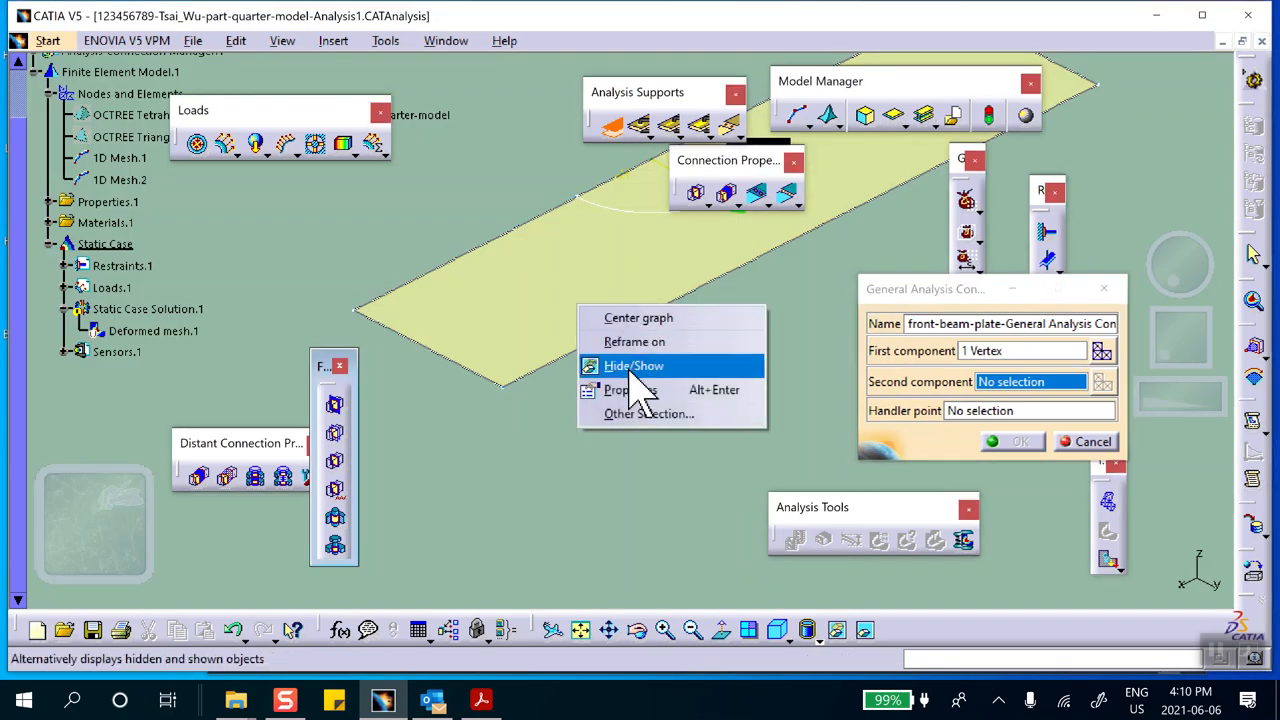
left_click(633, 366)
left_click(865, 630)
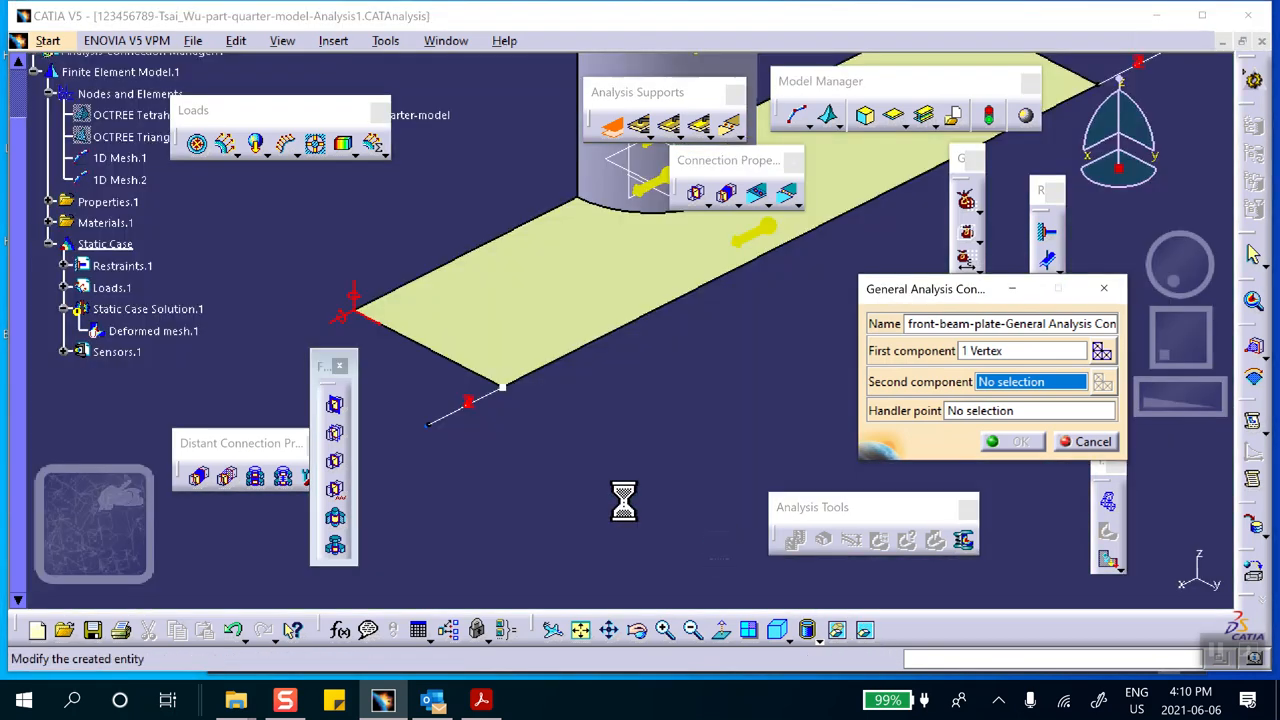
Hide the front beam line and its end point, then set the plate's front corner vertex as the second component and confirm the connection
right_click(487, 397)
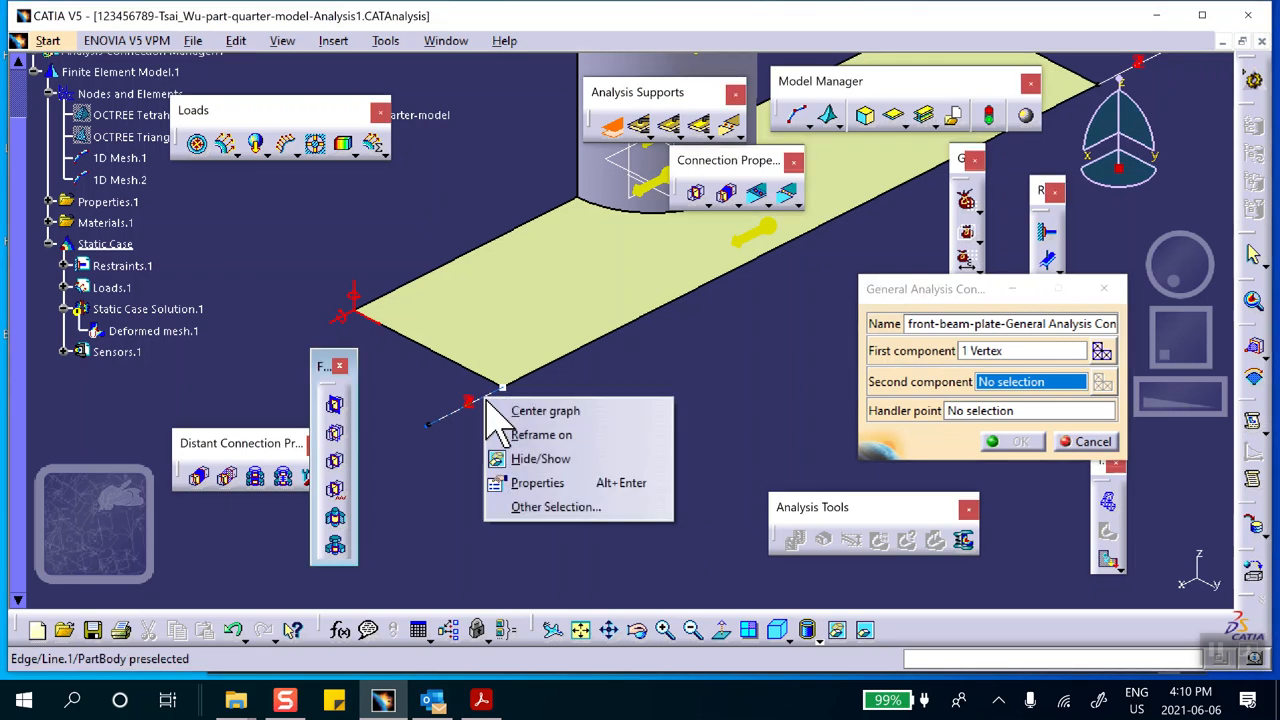
left_click(530, 458)
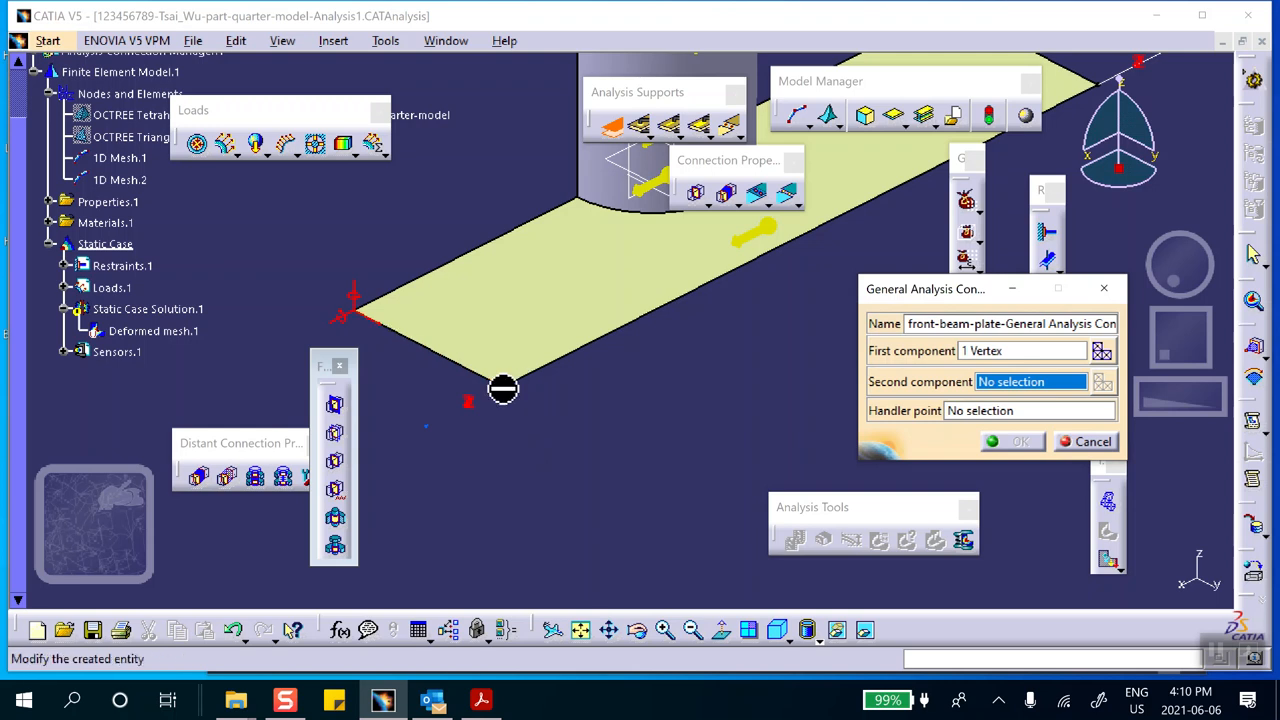
right_click(503, 389)
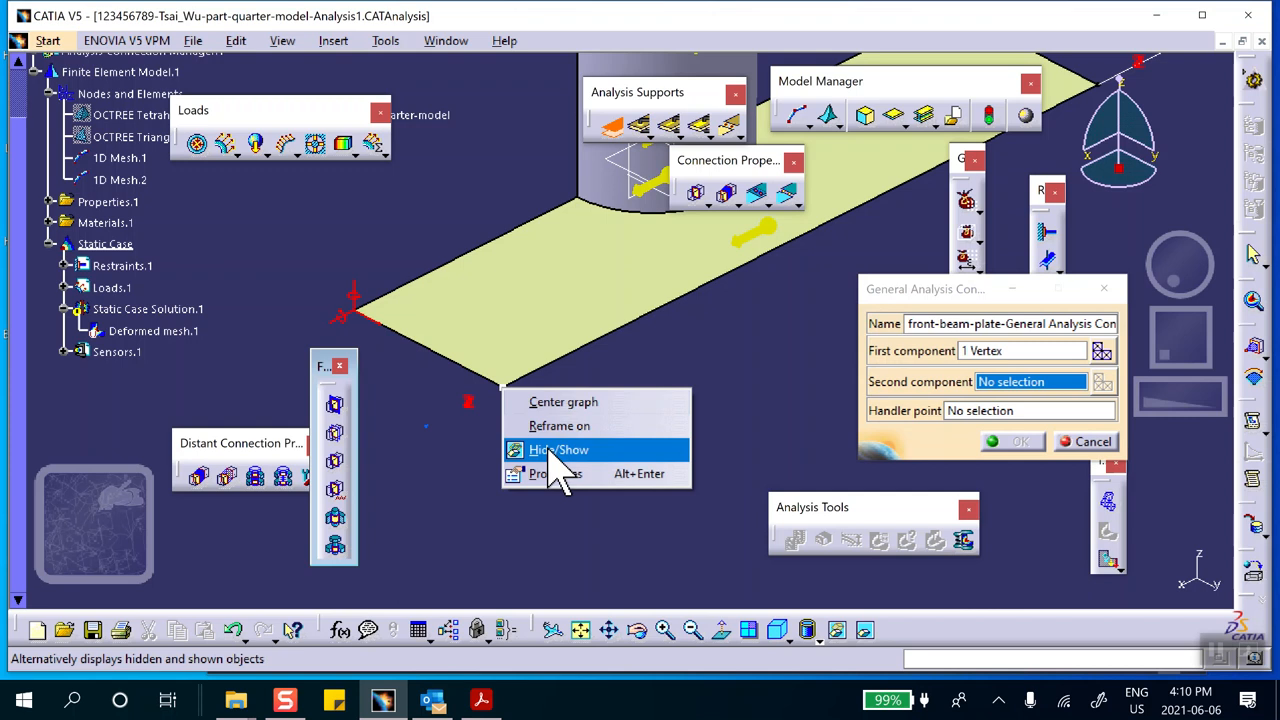
left_click(547, 451)
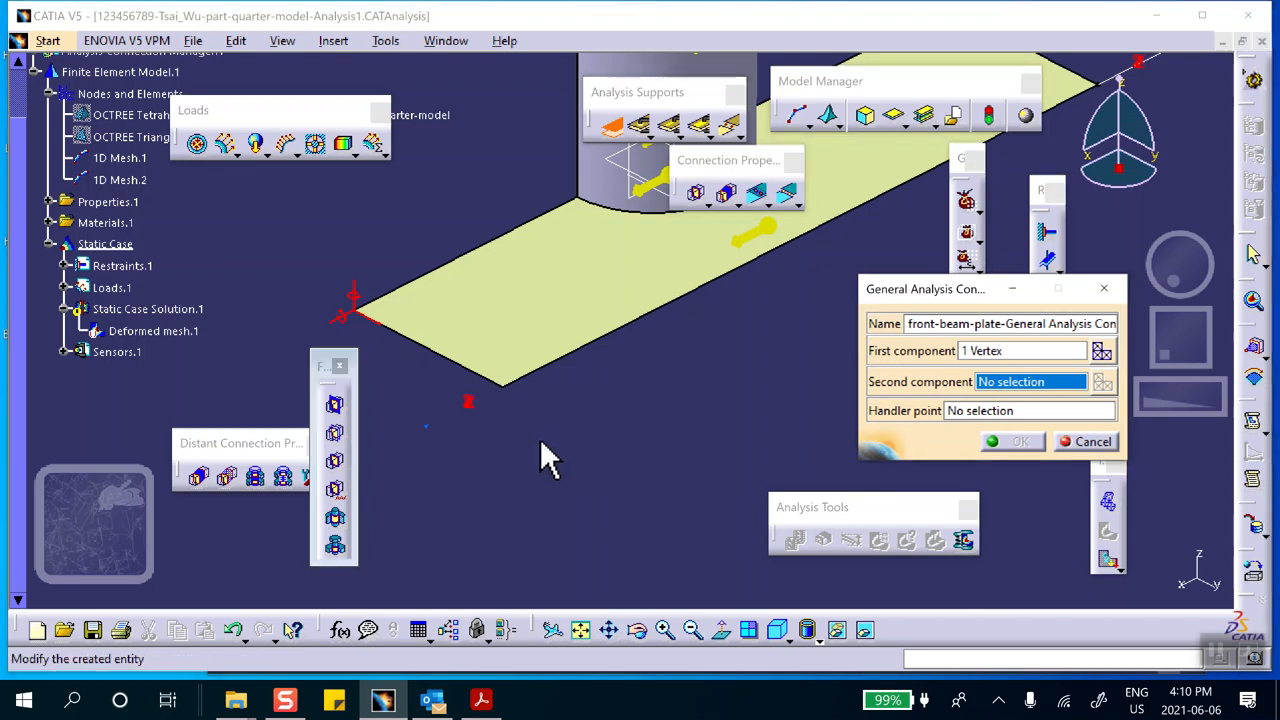
left_click(508, 390)
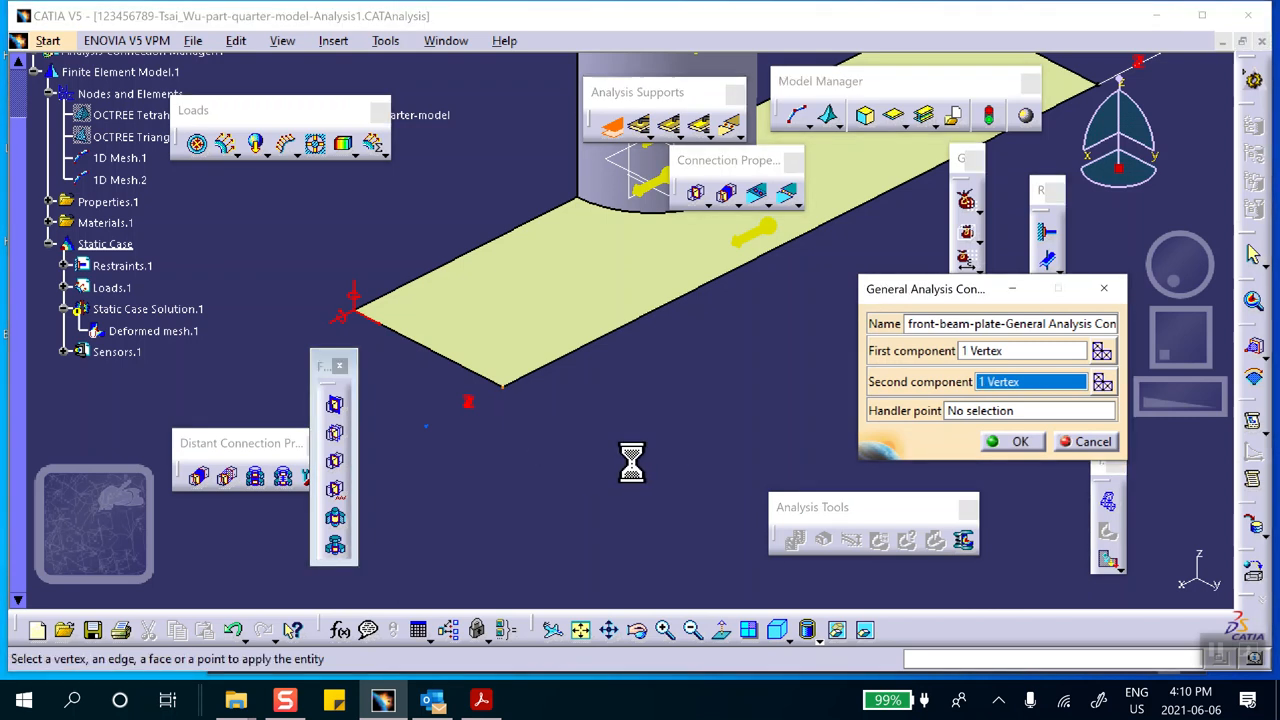
left_click(1017, 442)
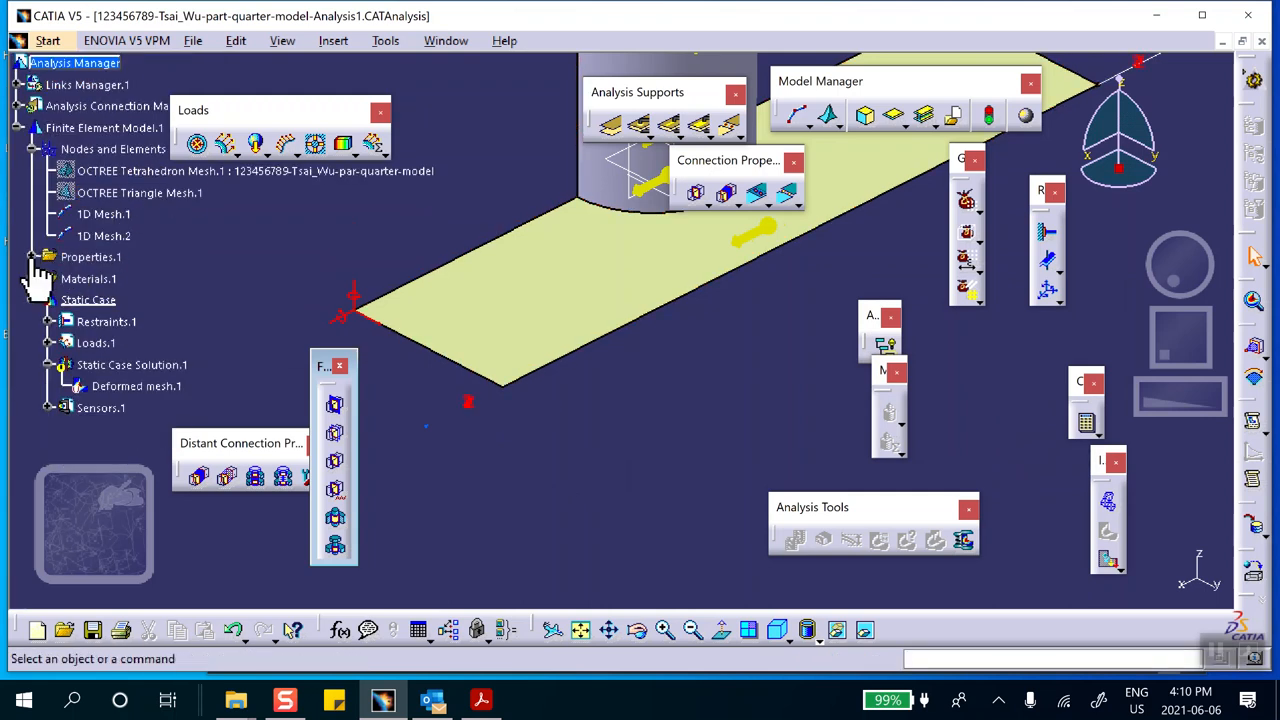
Start another General Analysis Connection, hide the plate and pick the rear beam line's plate-side vertex as the first component
left_click(33, 257)
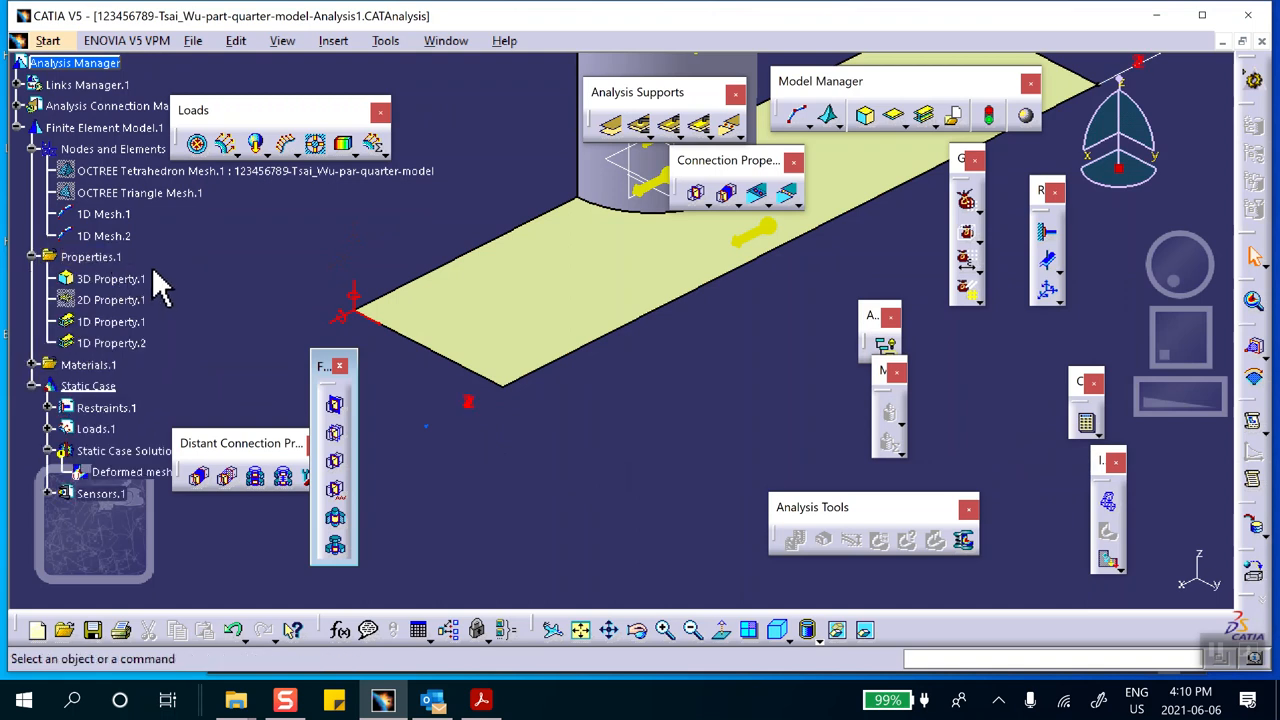
middle_click_drag(928, 208, 749, 343)
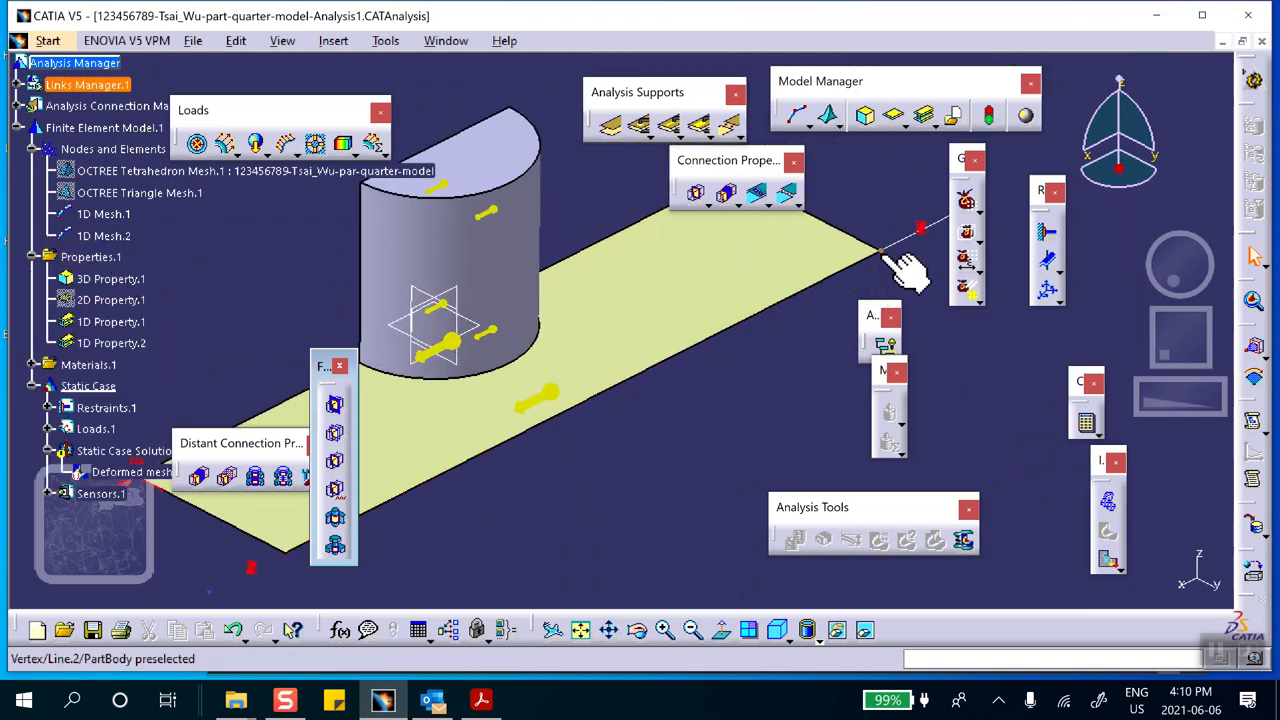
middle_click_drag(905, 268, 645, 400)
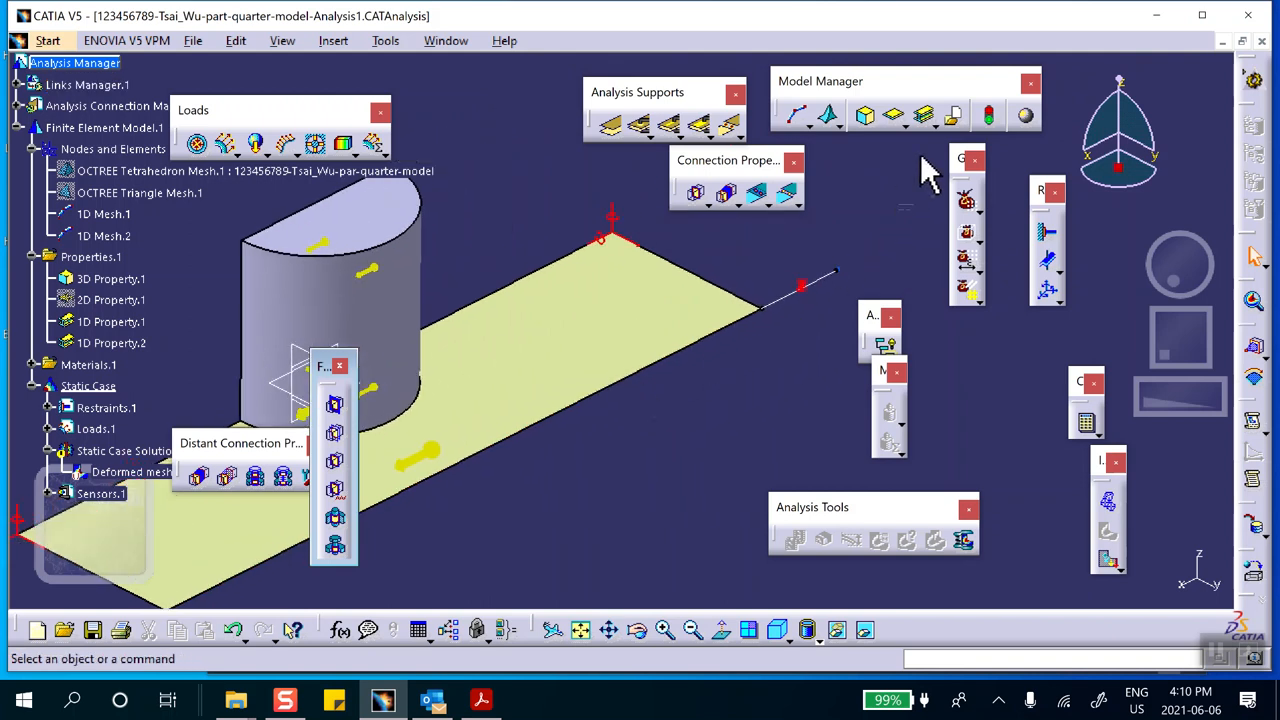
left_click(610, 127)
middle_click_drag(742, 388, 670, 337)
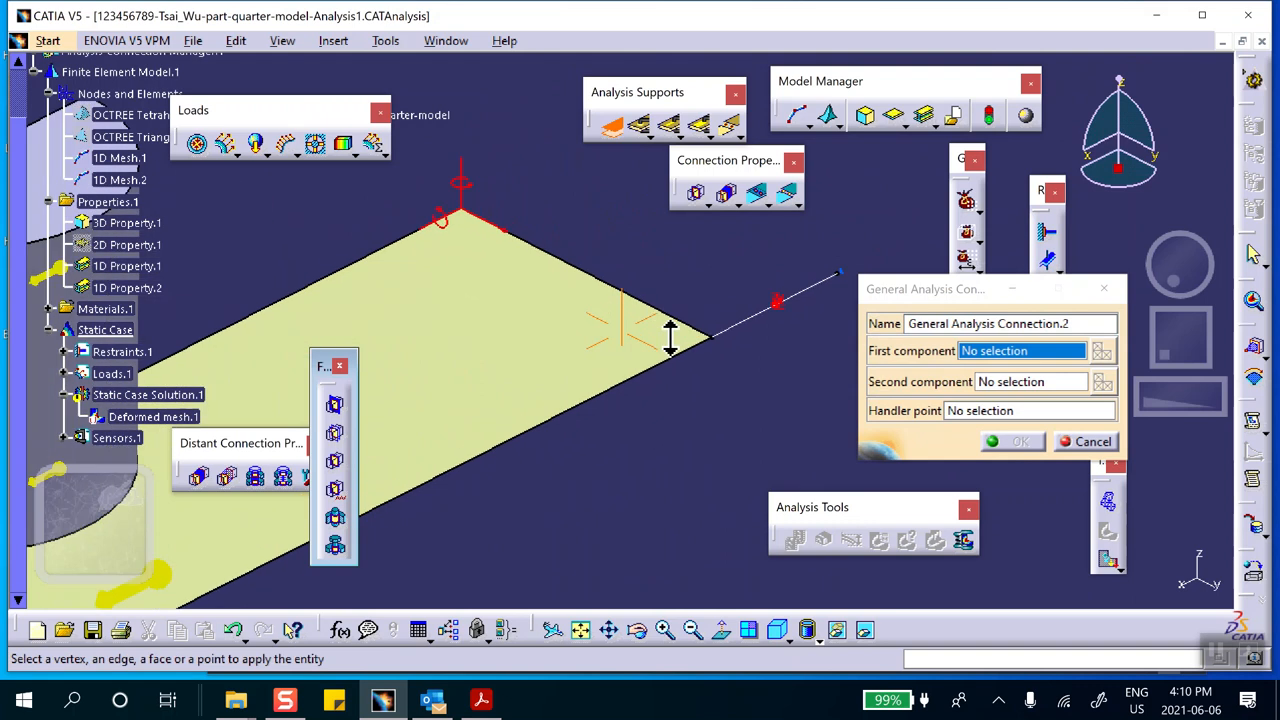
right_click(487, 338)
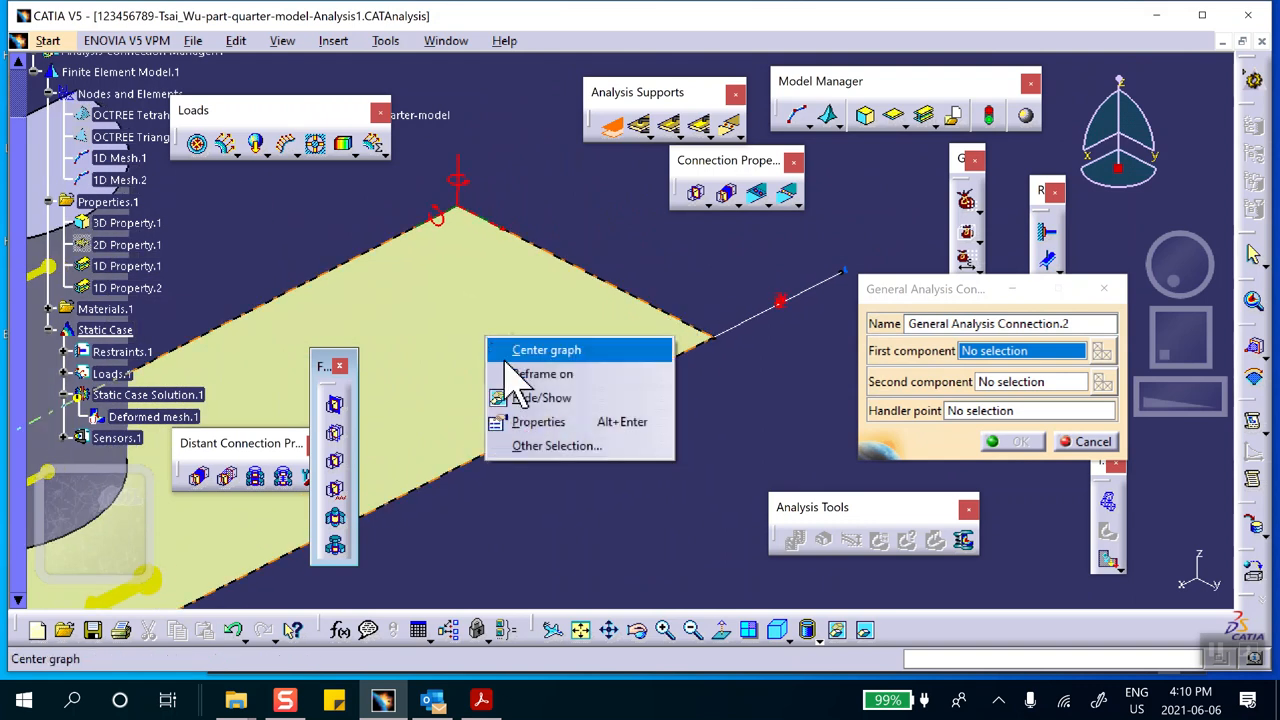
left_click(540, 398)
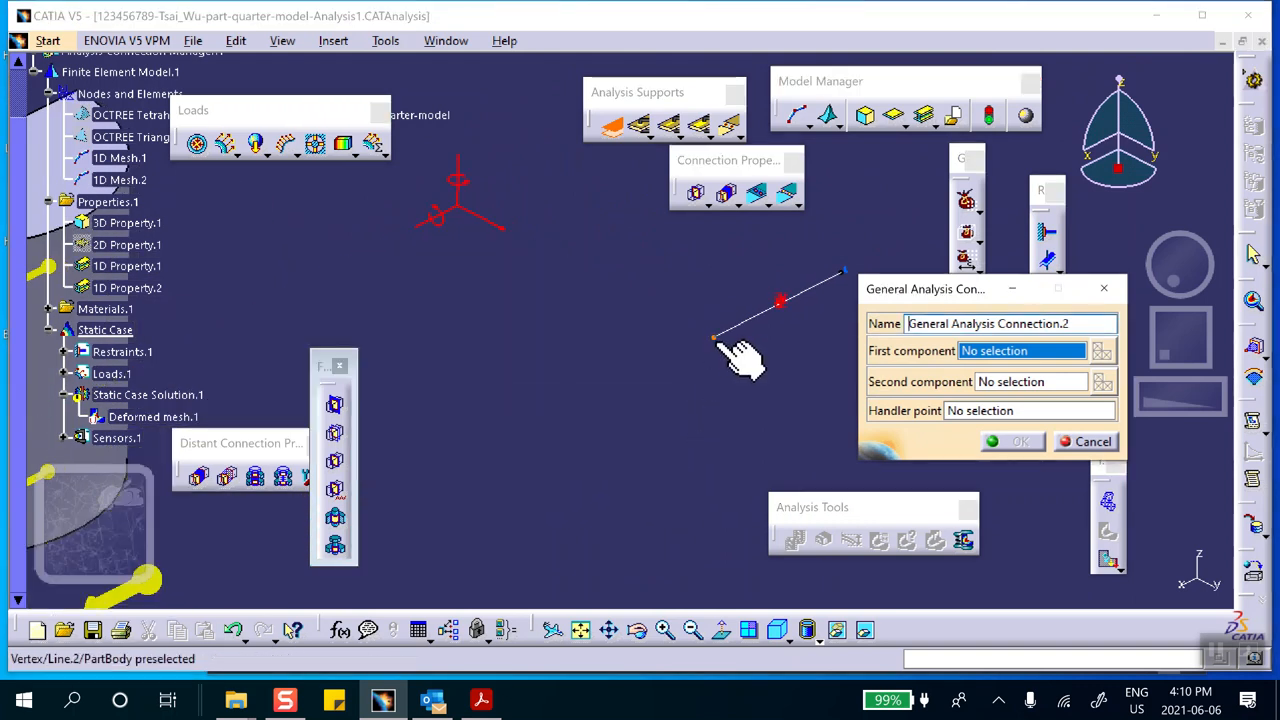
left_click(714, 338)
Make the plate visible again with the rear connection's second component selection active
left_click(1015, 382)
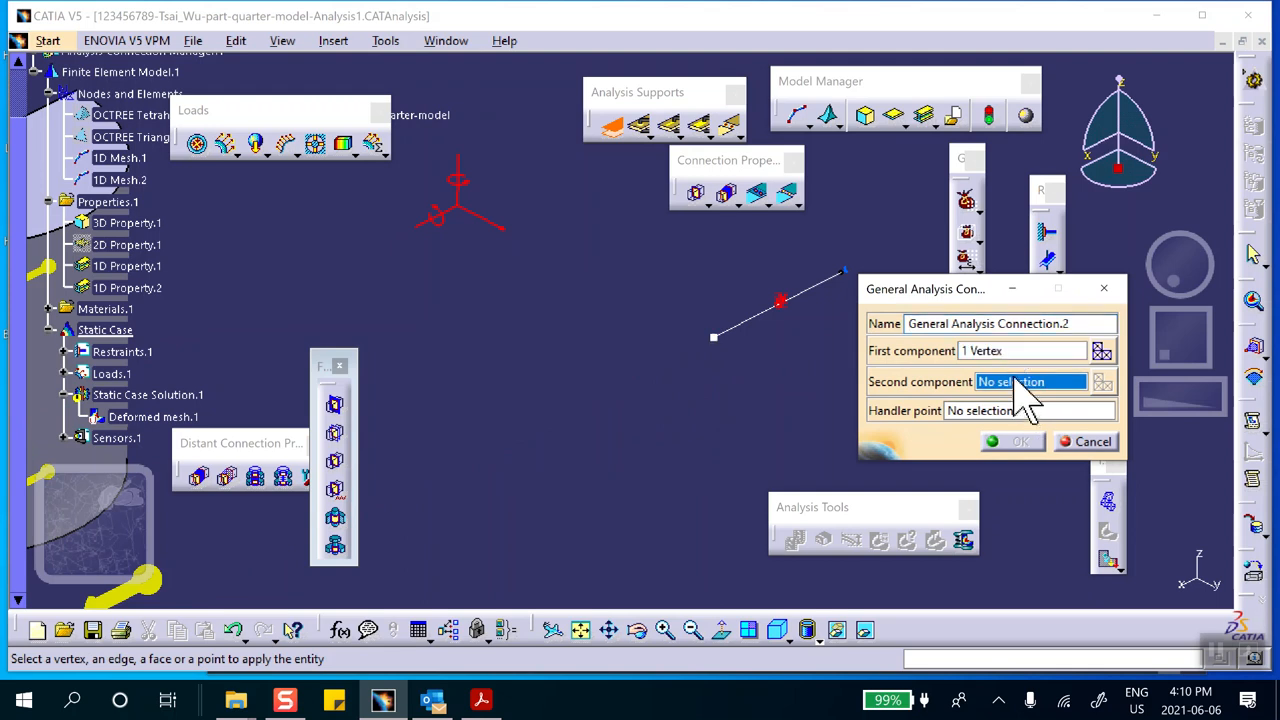
left_click(865, 630)
right_click(548, 352)
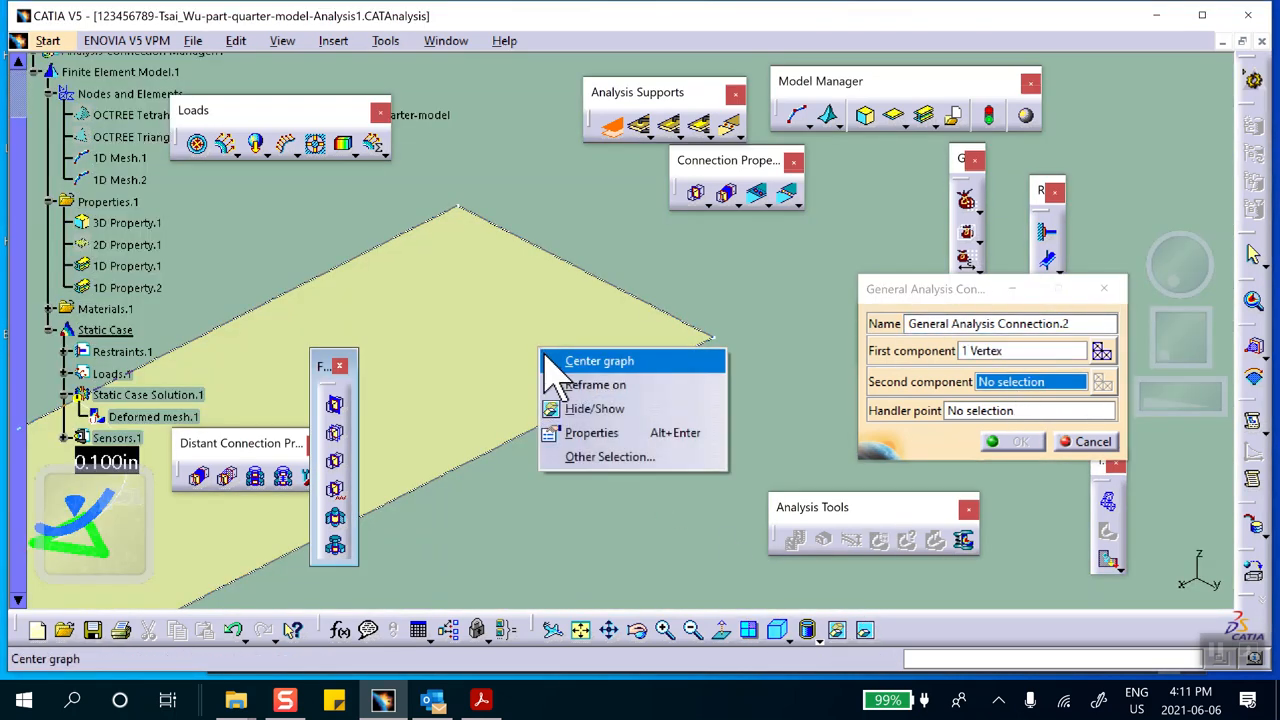
left_click(590, 408)
left_click(865, 630)
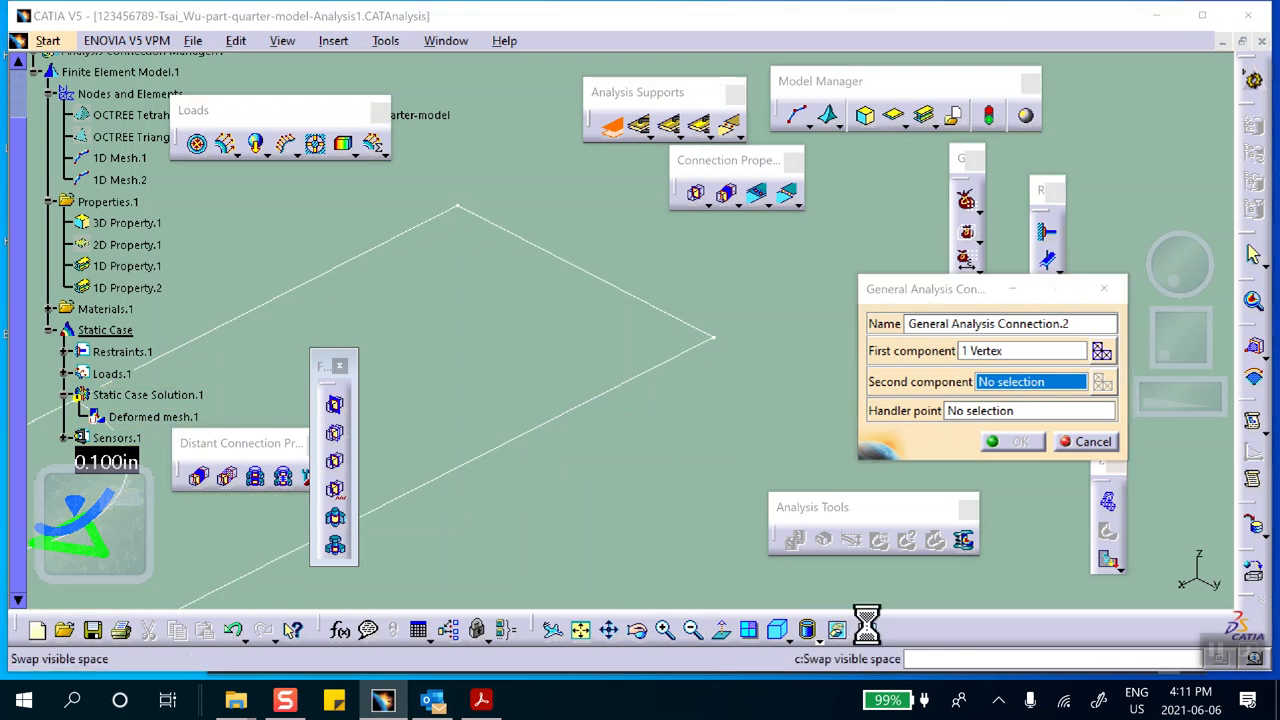
Hide the rear beam line and its end point at the plate corner
right_click(757, 342)
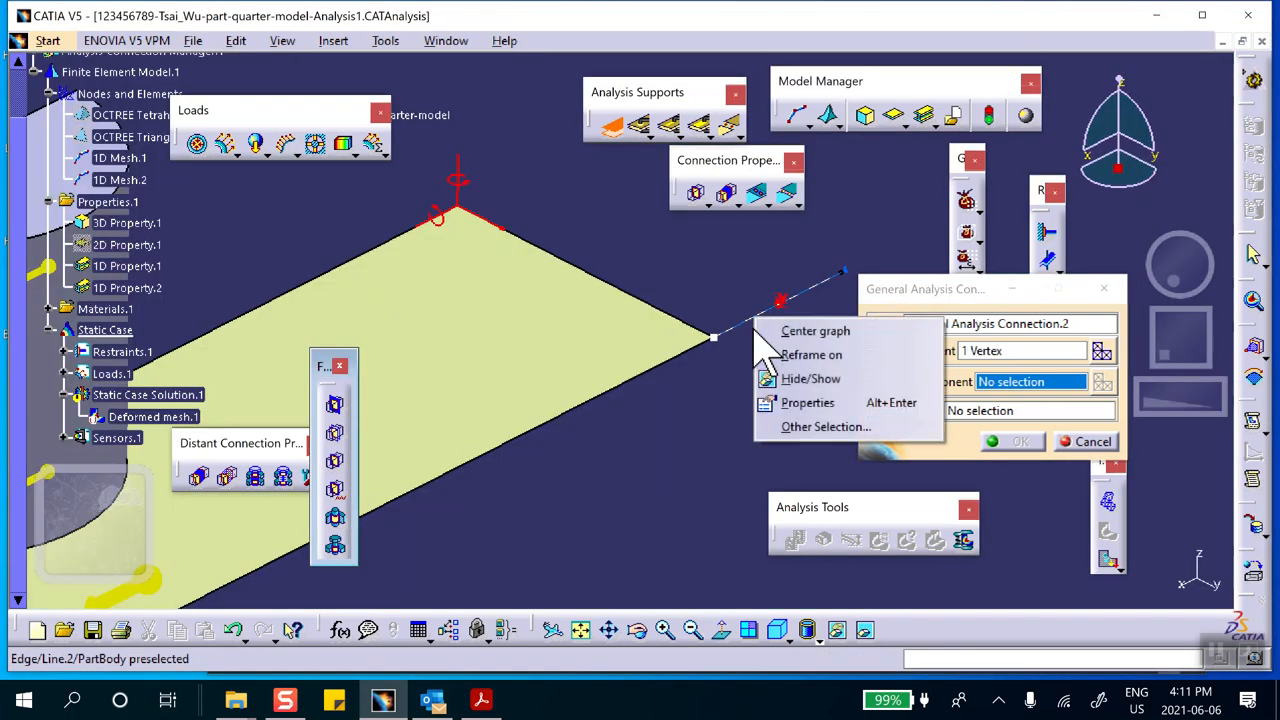
left_click(772, 378)
right_click(713, 338)
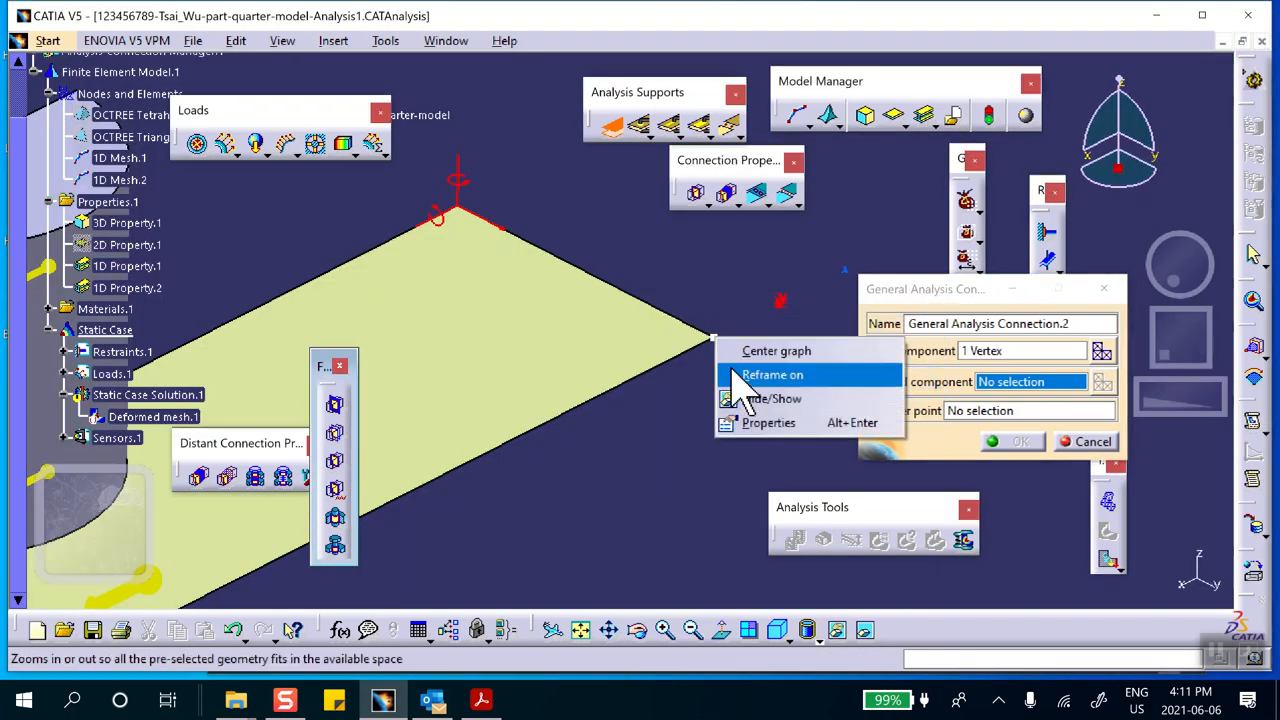
left_click(750, 398)
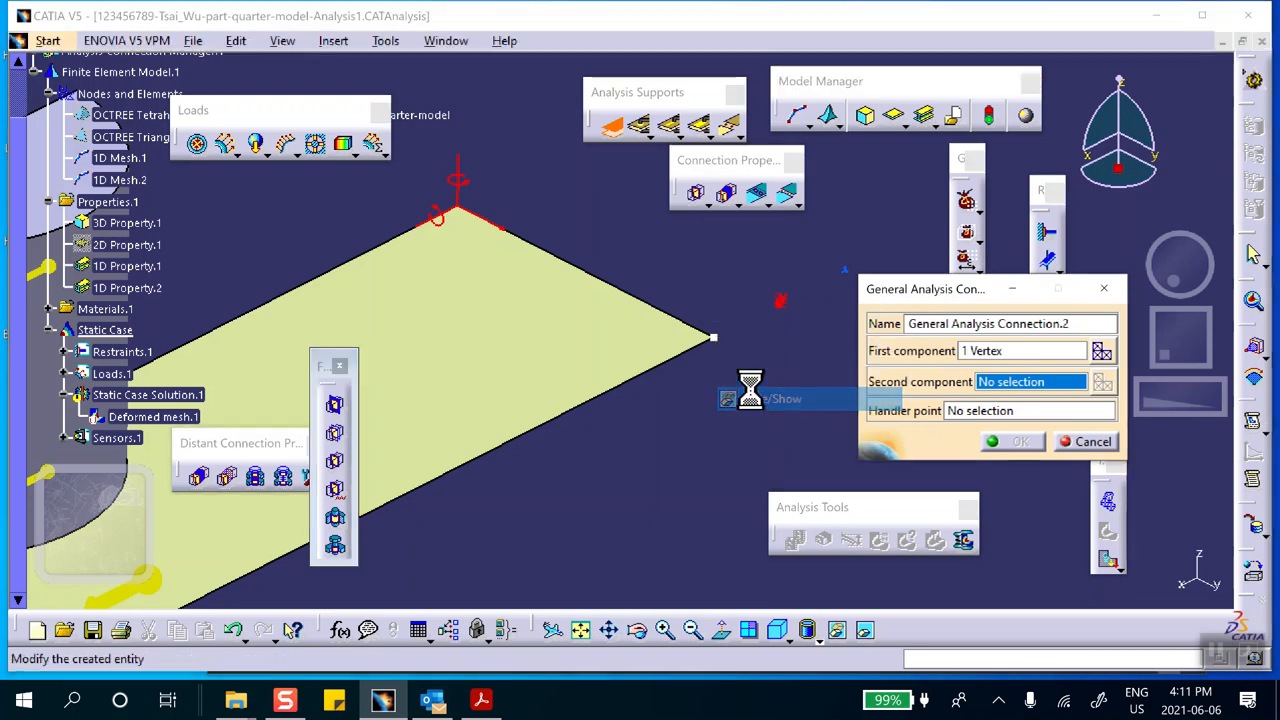
Set the plate's rear corner vertex as the second component, add the prefix rear-beam-plate- to the name and confirm the connection
left_click(712, 340)
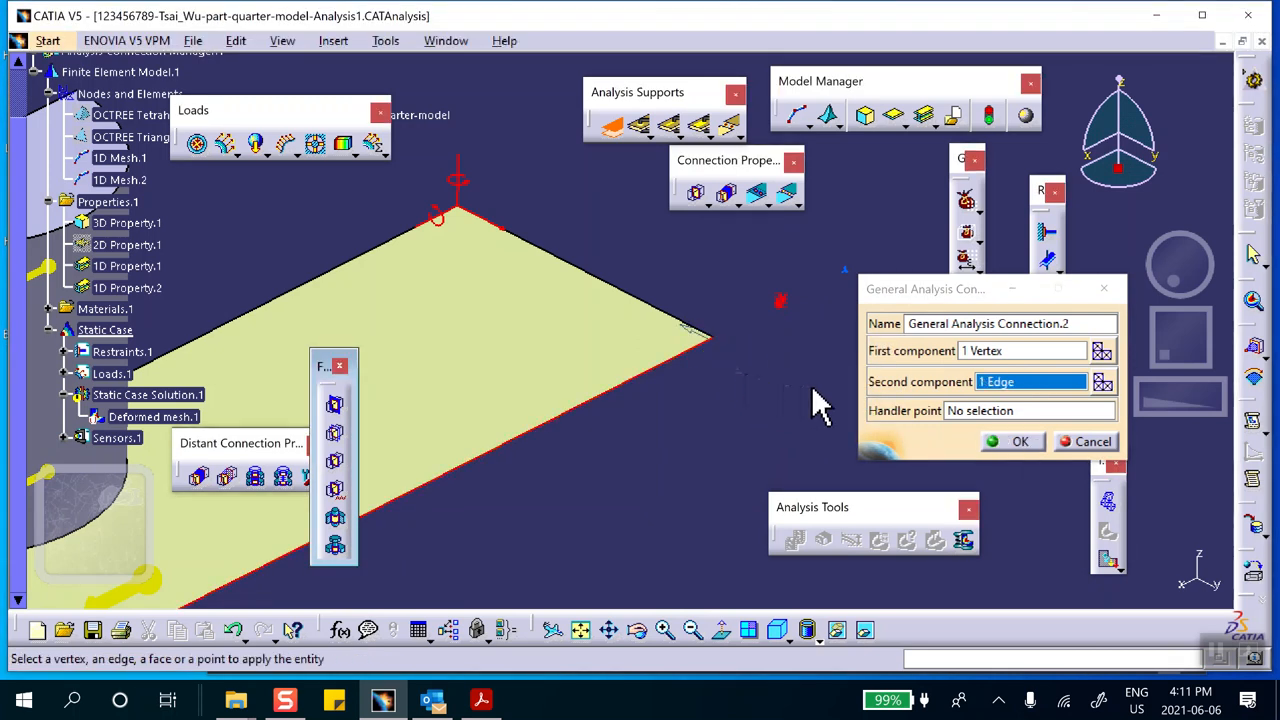
left_click(671, 358)
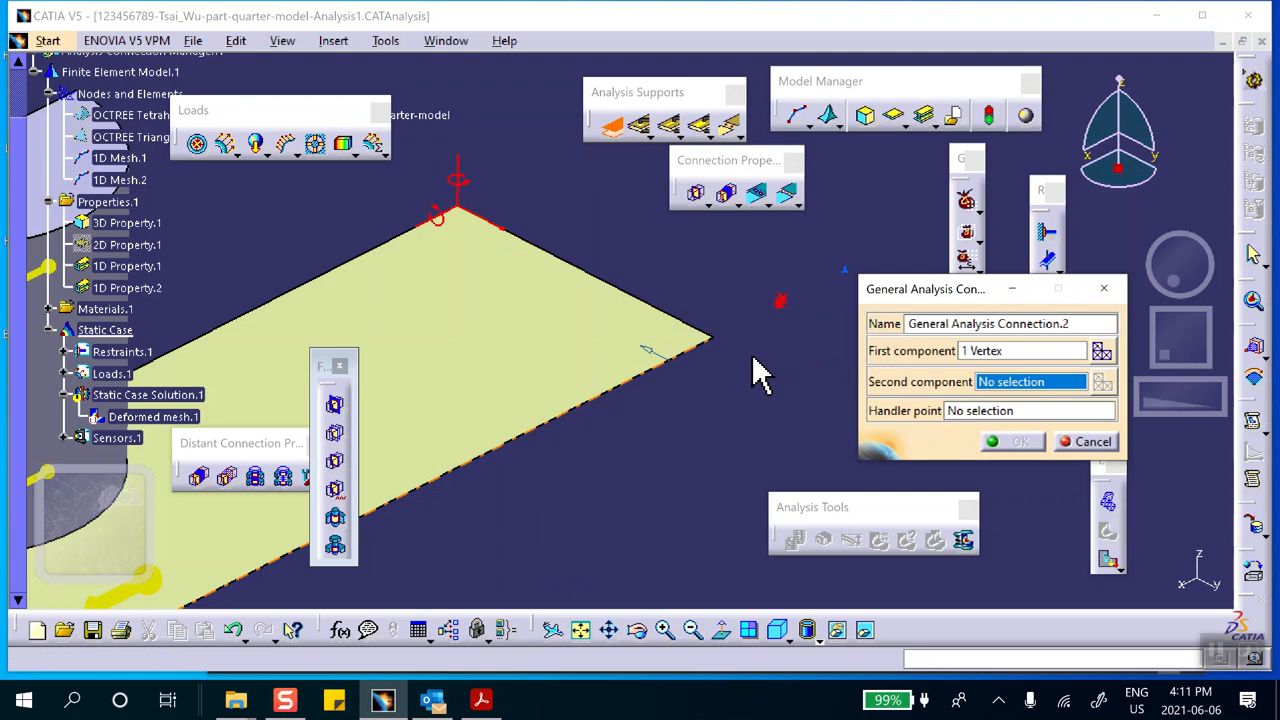
left_click(765, 385)
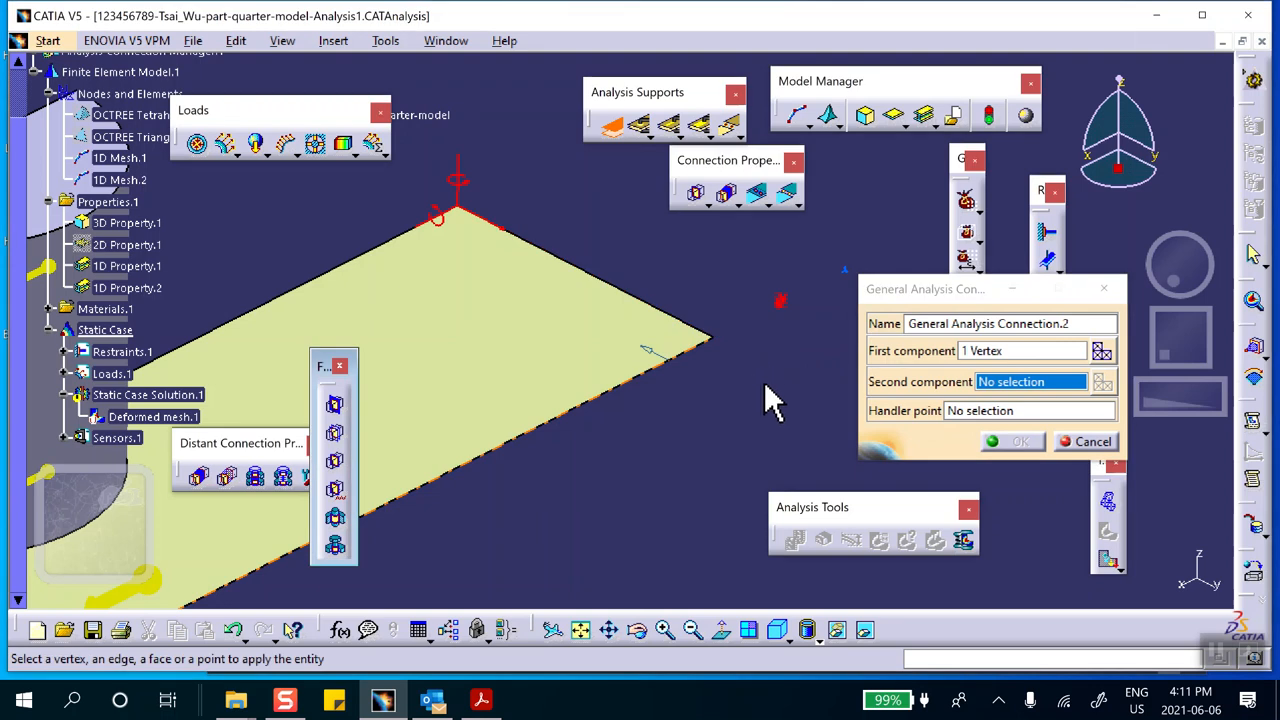
left_click(716, 340)
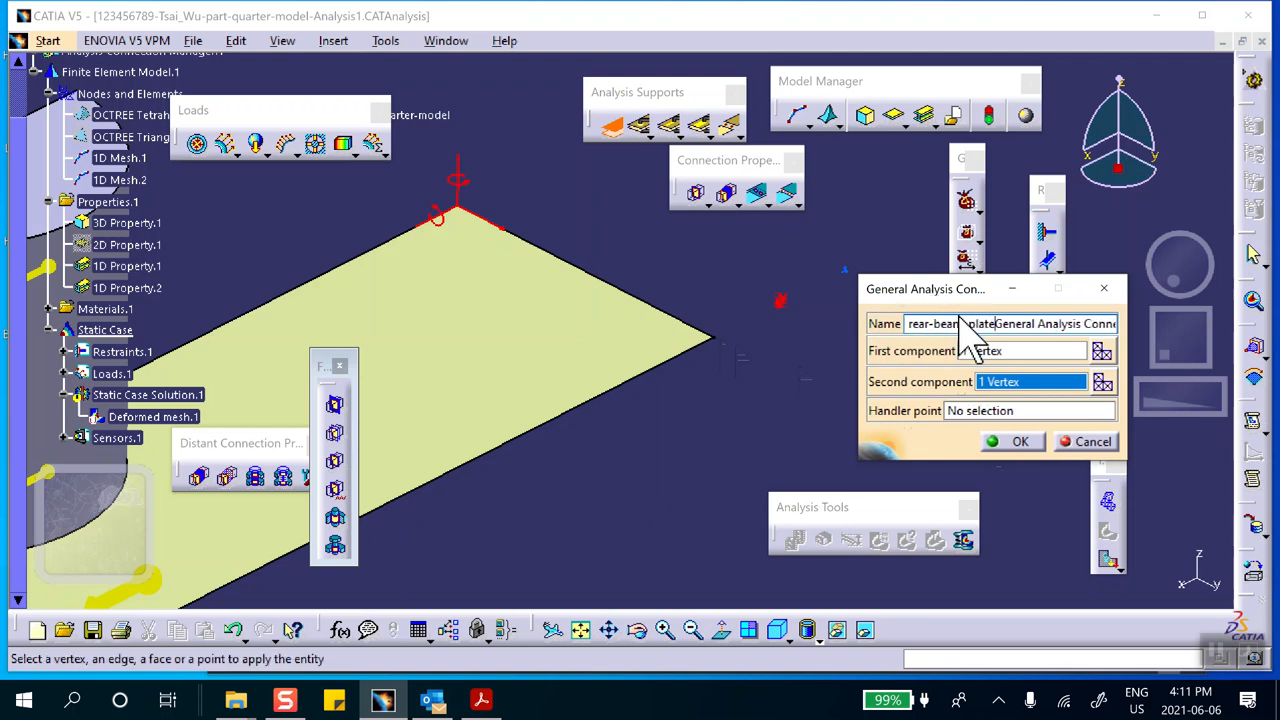
left_click(1016, 439)
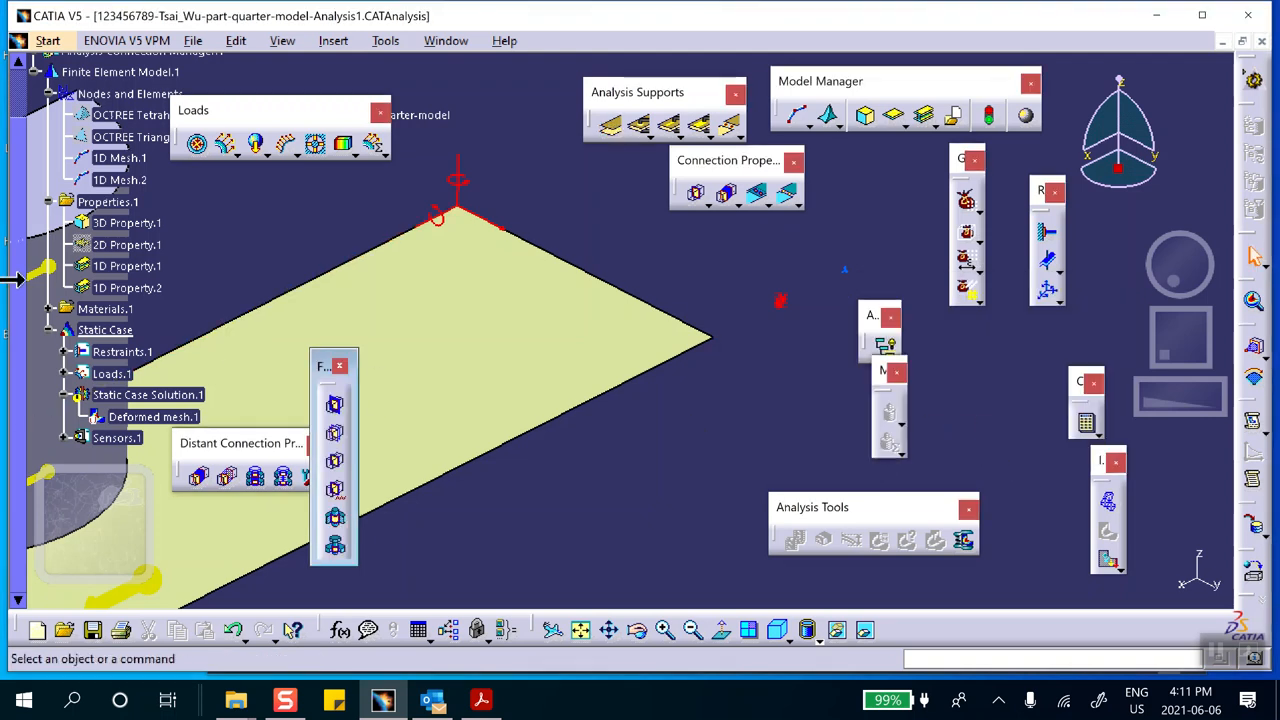
Expand Analysis Connections.1 in the specification tree and move the floating Distant Connection Properties palette clear of the tree
middle_click_drag(209, 257, 569, 220)
middle_click_drag(436, 222, 420, 370, "ctrl")
scroll(226, 258, "up", 2)
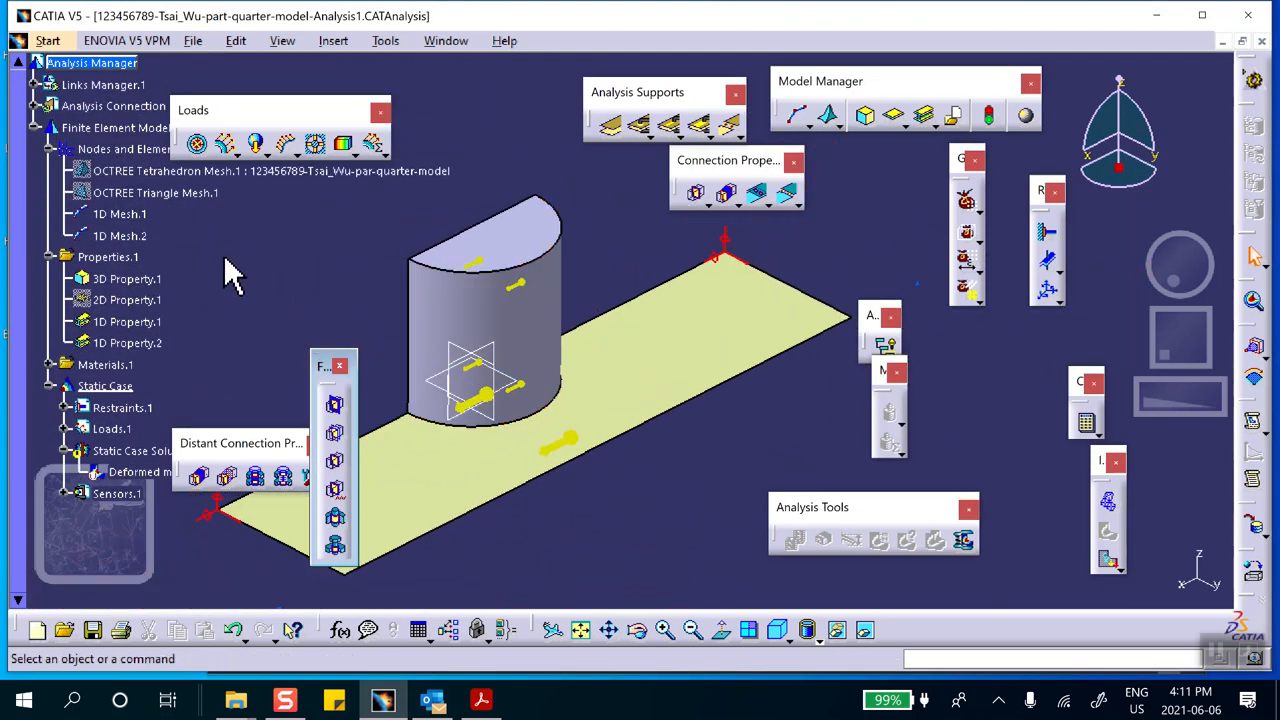
left_click(15, 162)
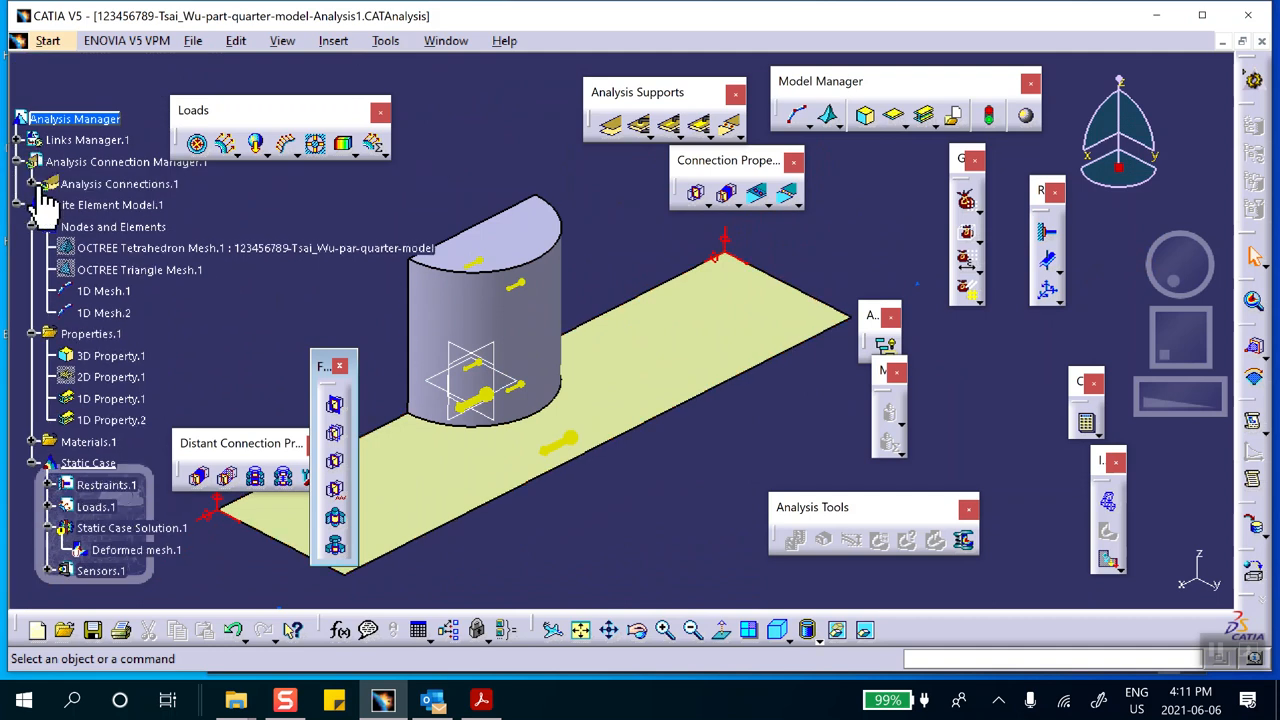
left_click(35, 184)
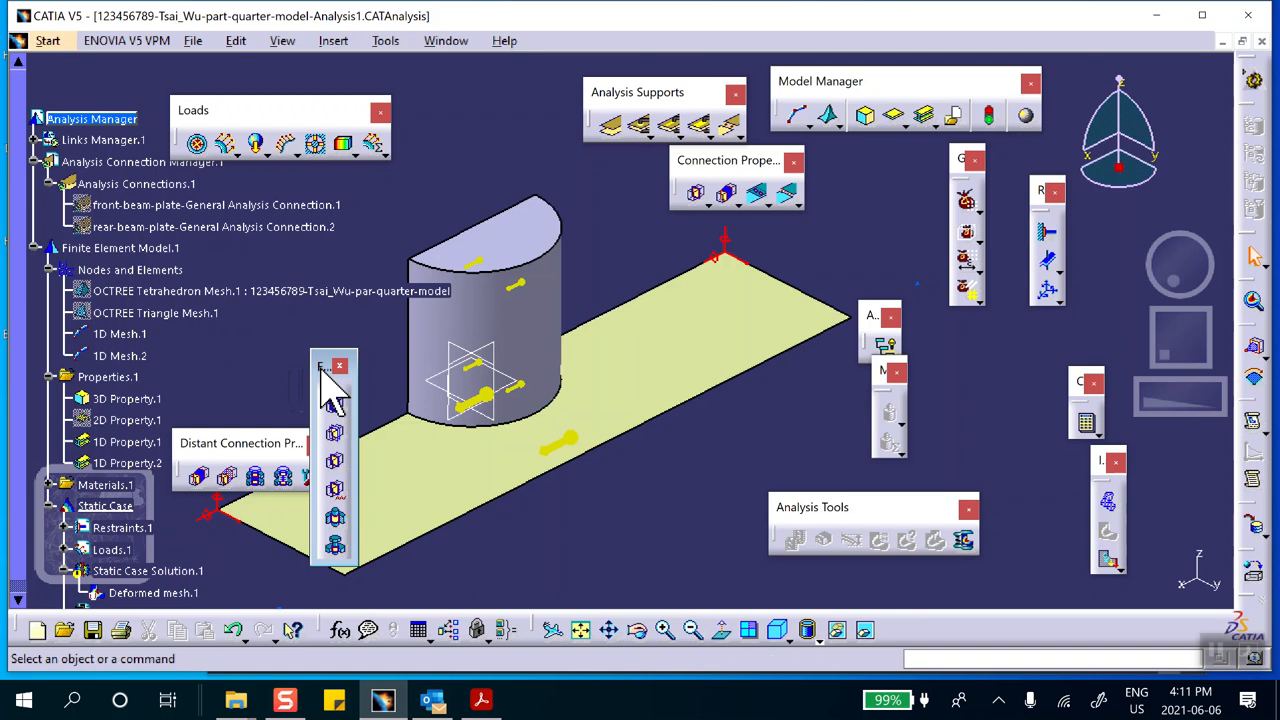
left_click_drag(336, 369, 353, 376)
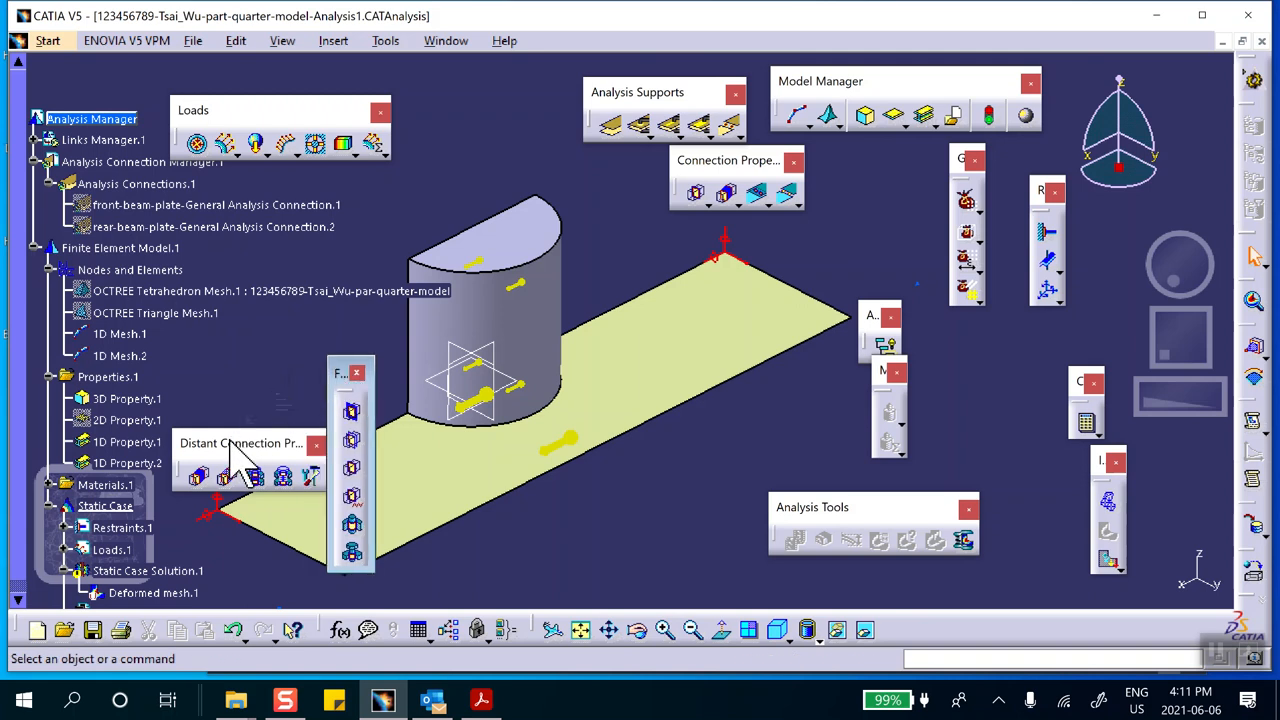
left_click_drag(555, 530, 560, 522)
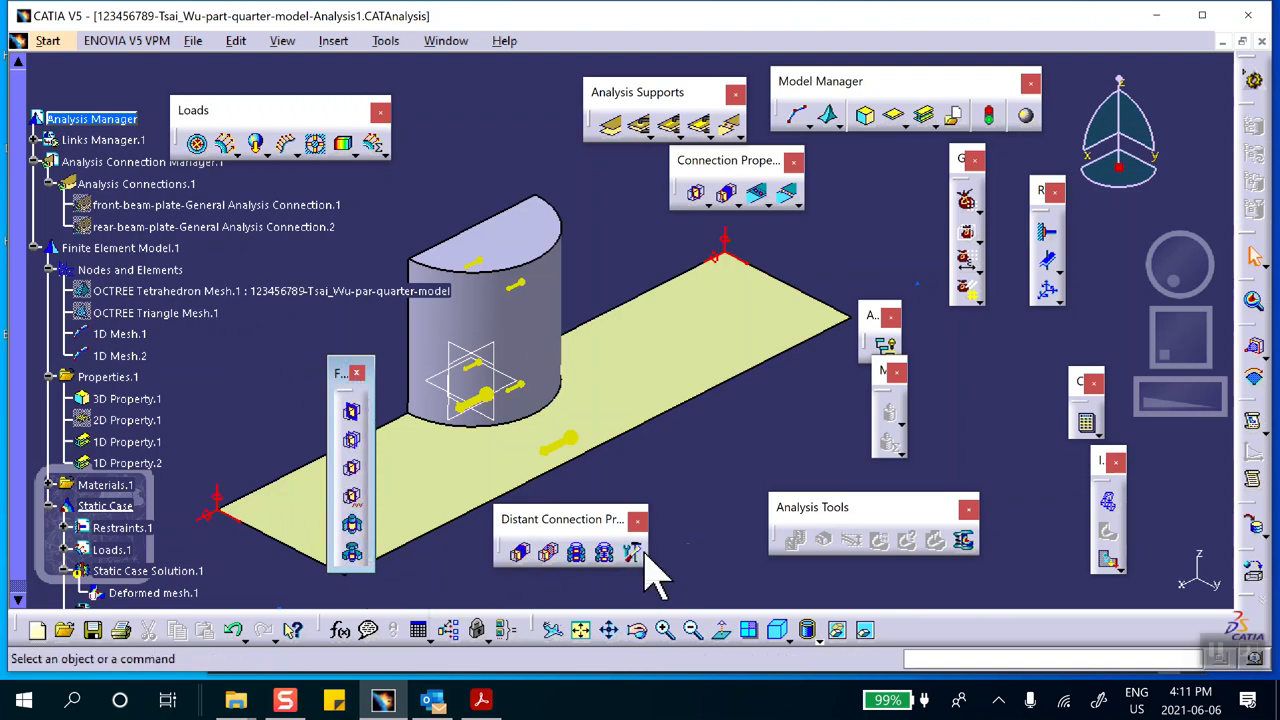
Create a Rigid Connection Property supported by front-beam-plate-General Analysis Connection.1
left_click(521, 555)
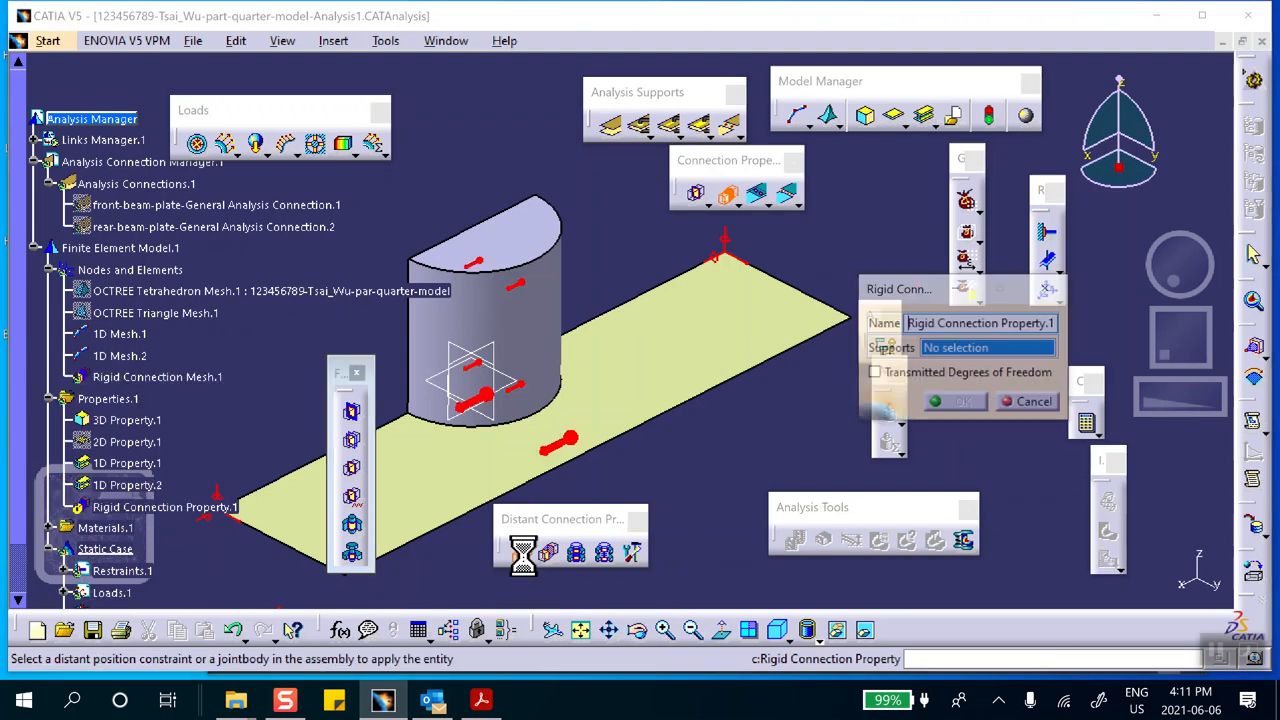
left_click(188, 206)
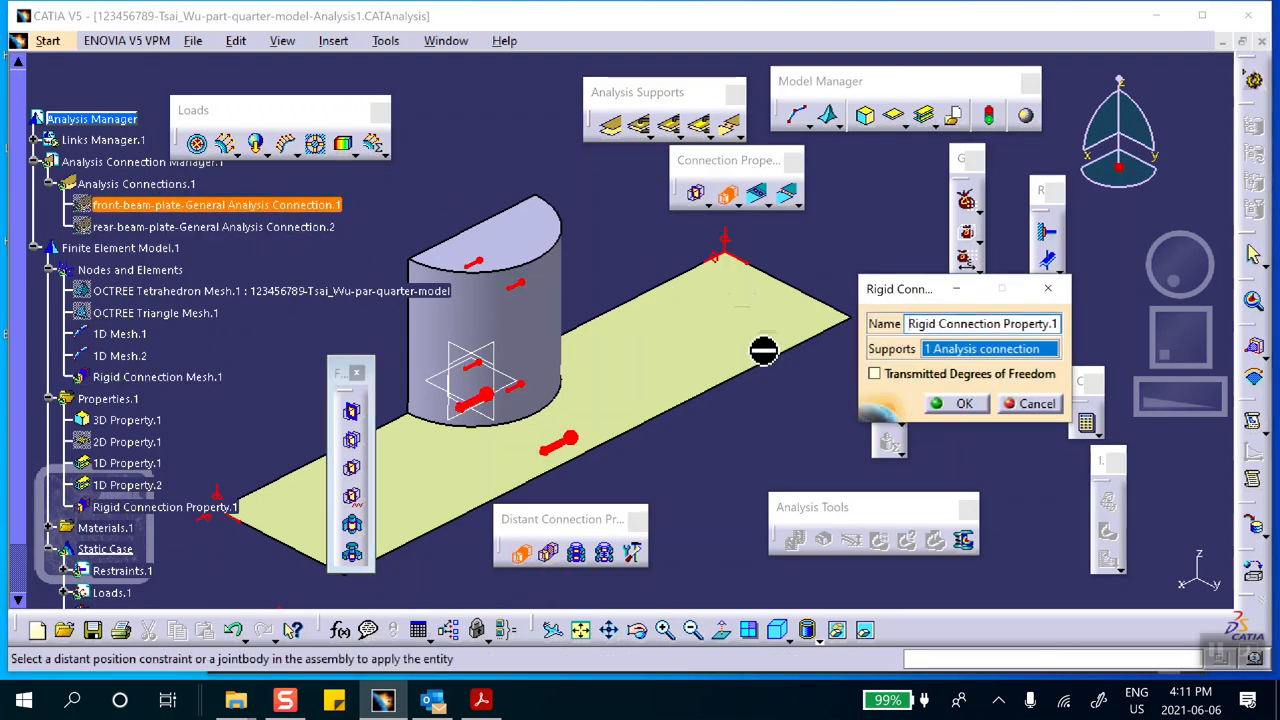
left_click(962, 404)
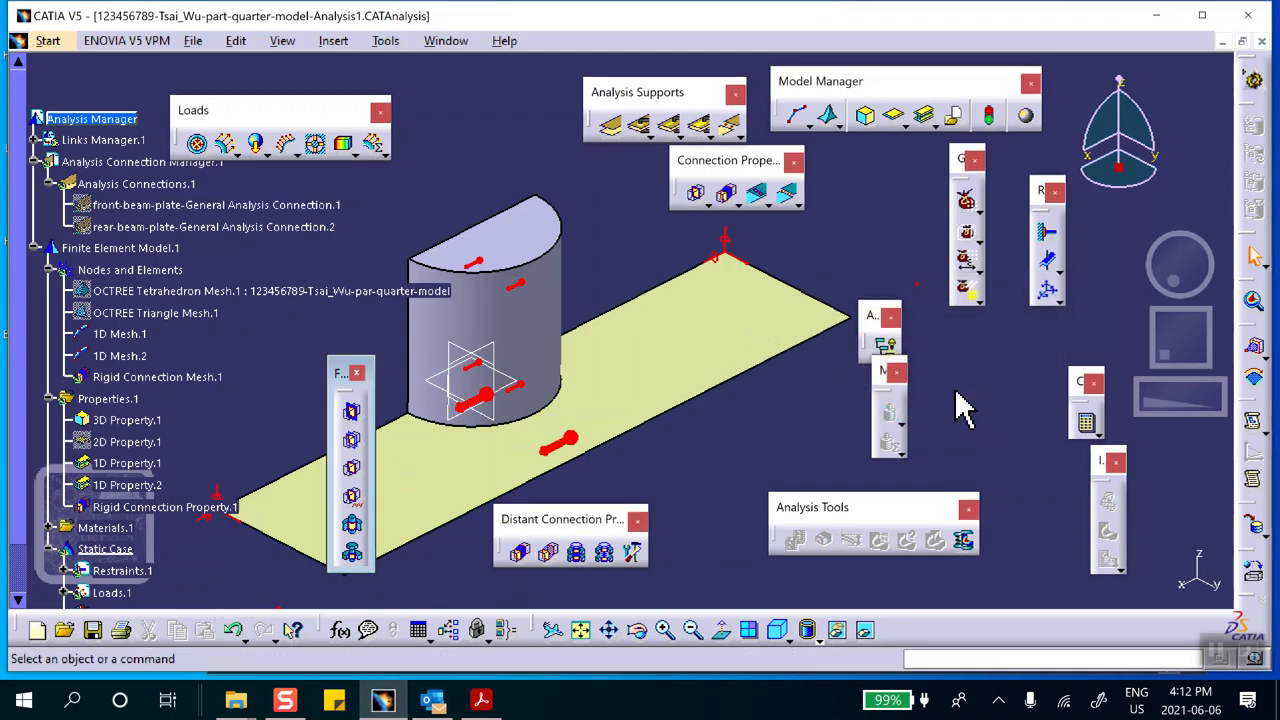
Create a second Rigid Connection Property supported by rear-beam-plate-General Analysis Connection.2
left_click(520, 552)
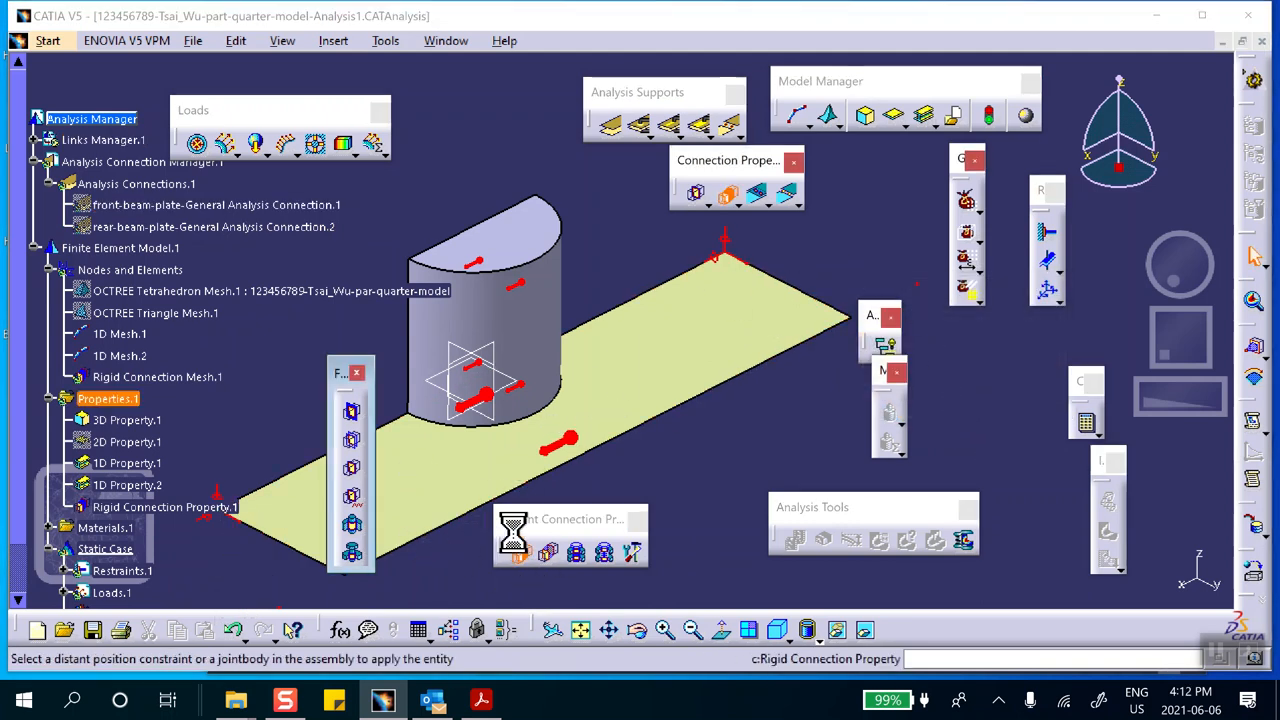
left_click(166, 206)
left_click(960, 403)
Start a third General Analysis Connection and add a prefix beginning with cyl to its default name
middle_click_drag(785, 398, 740, 470)
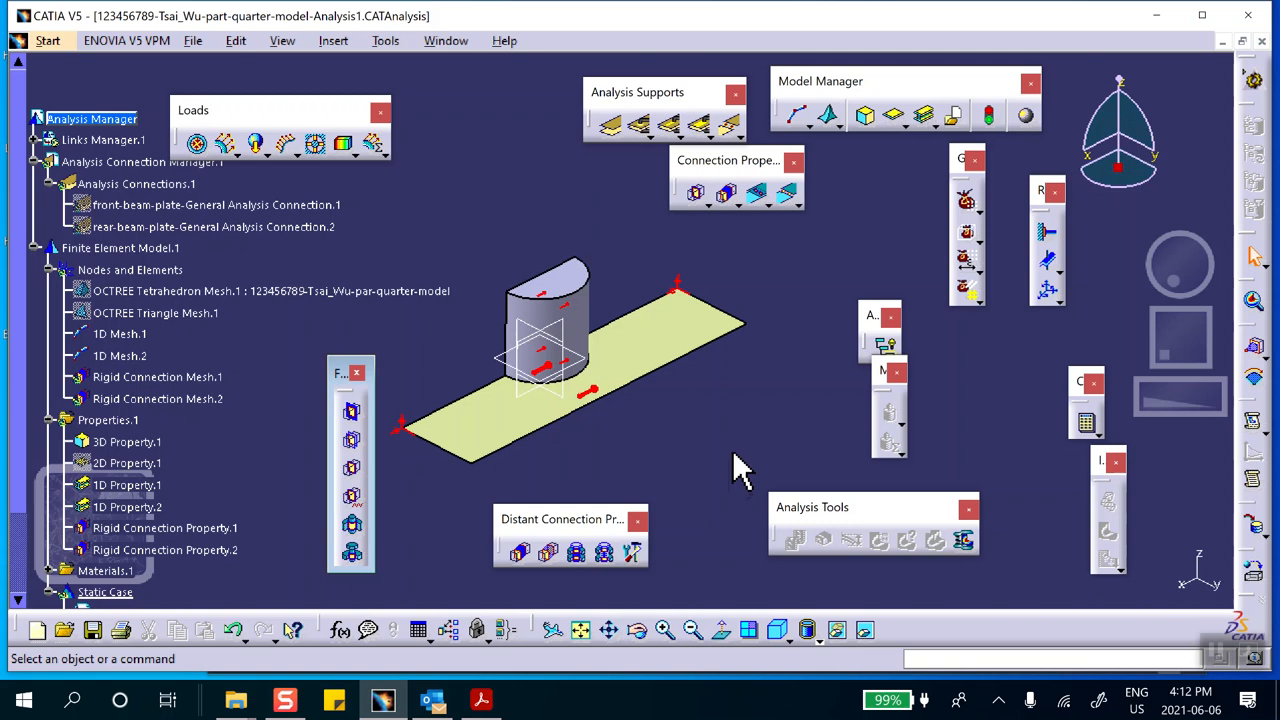
middle_click_drag(733, 452, 760, 445)
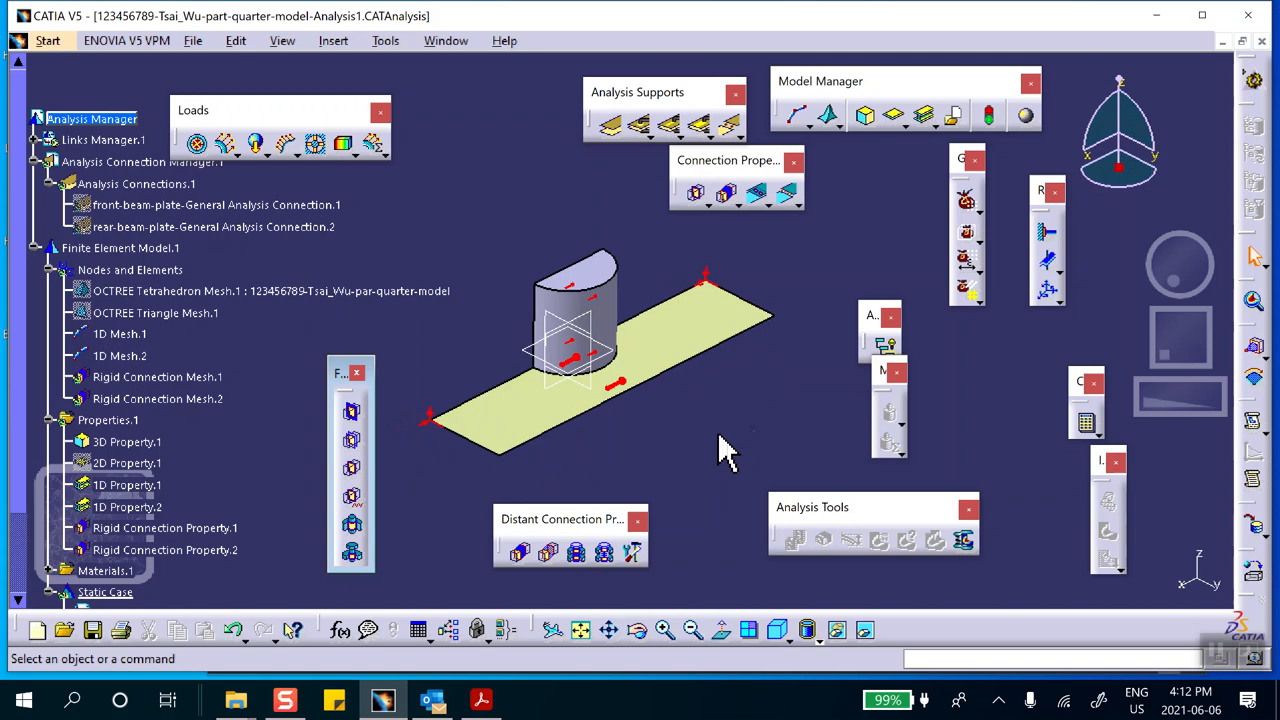
middle_click_drag(700, 455, 671, 357)
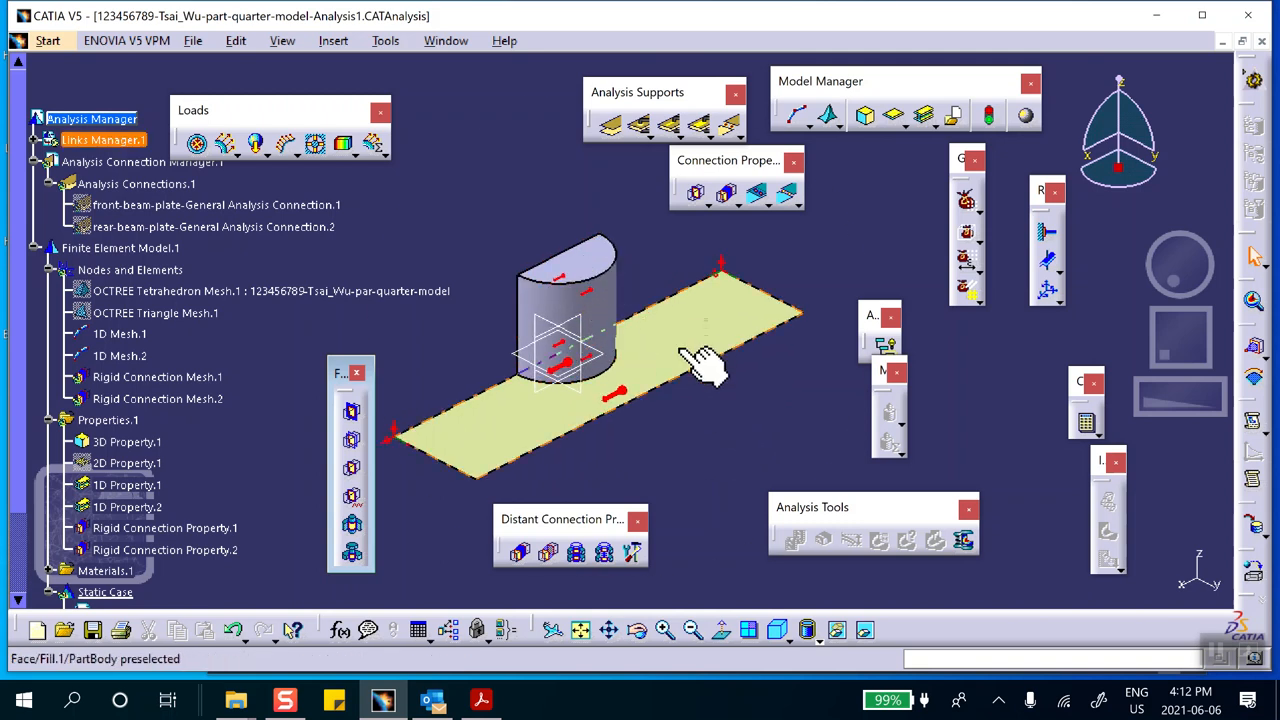
middle_click_drag(700, 355, 788, 310)
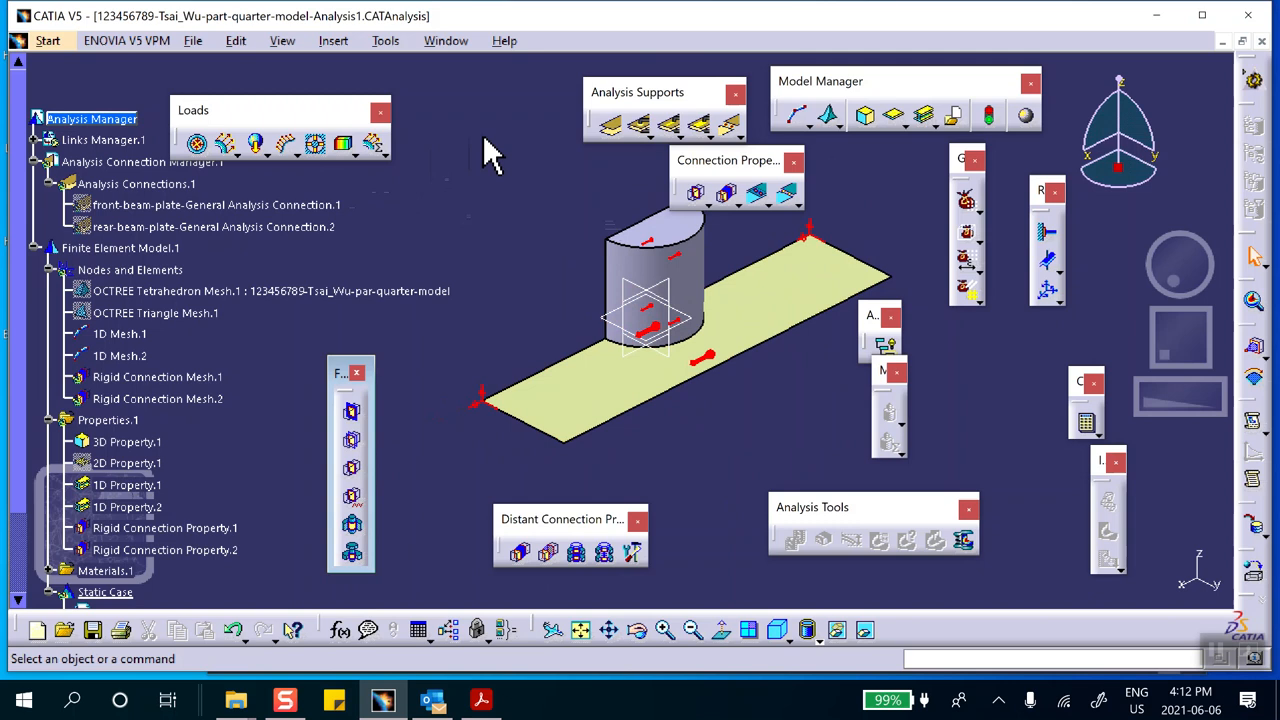
left_click(608, 130)
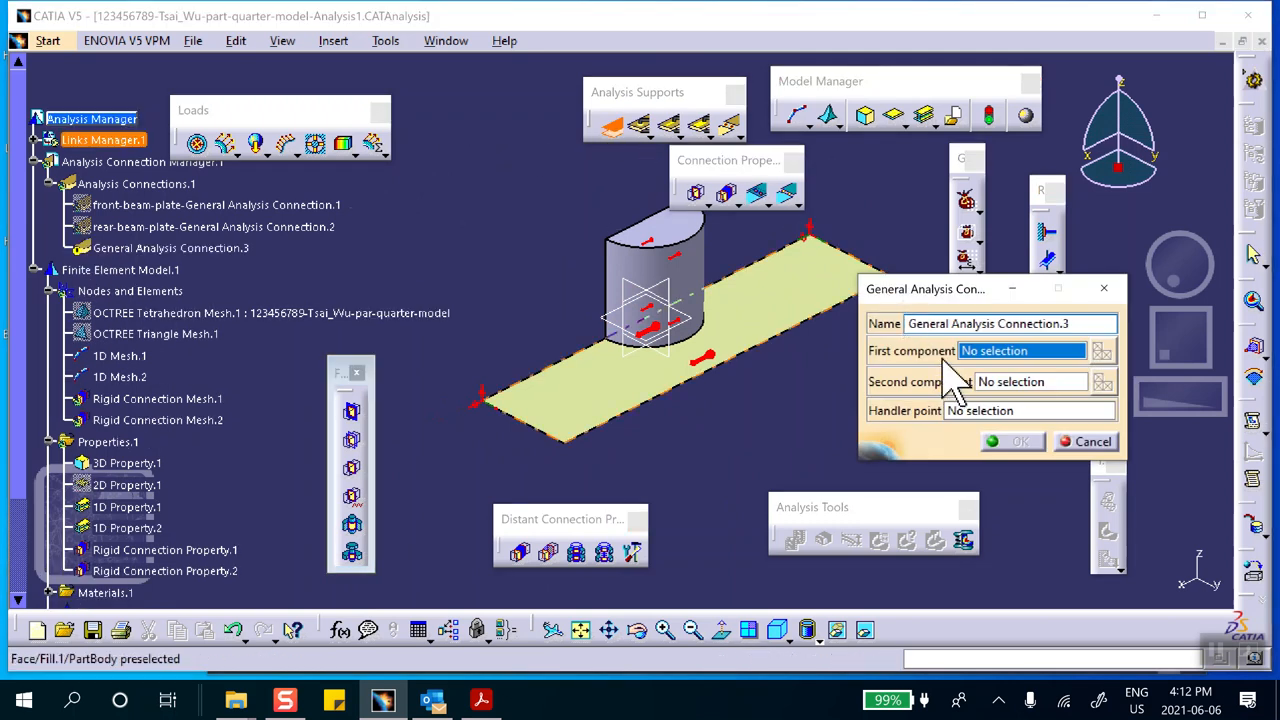
left_click(908, 324)
type("cyl-plate-")
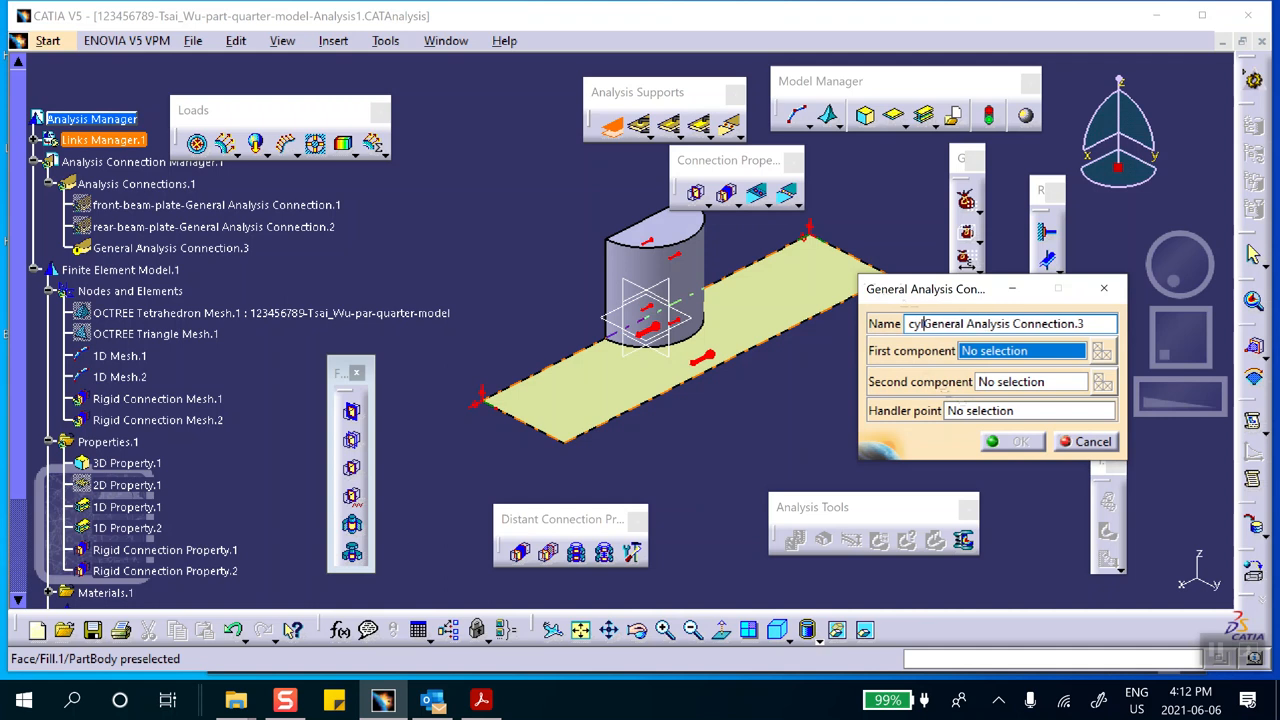
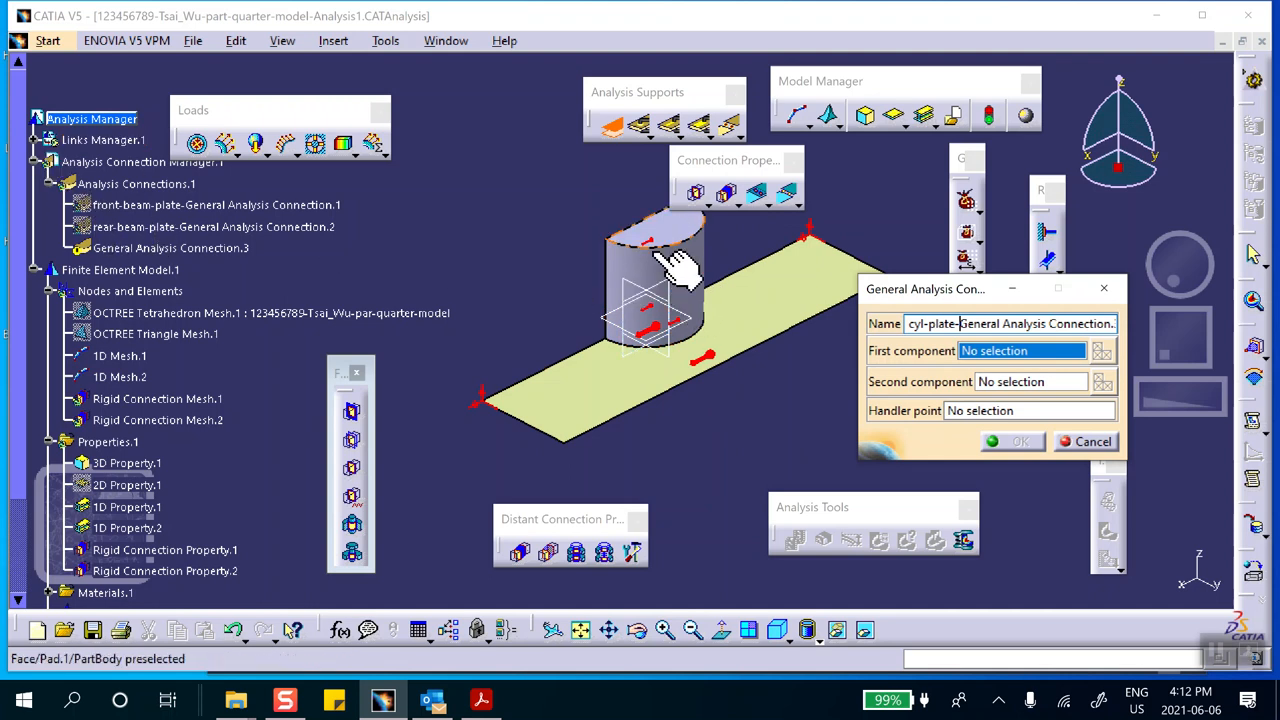
Expand the linked part's PartBody under Links Manager.1 and assign the half-cylinder Pad.1 as the connection's first component
scroll(48, 195, "down", 5)
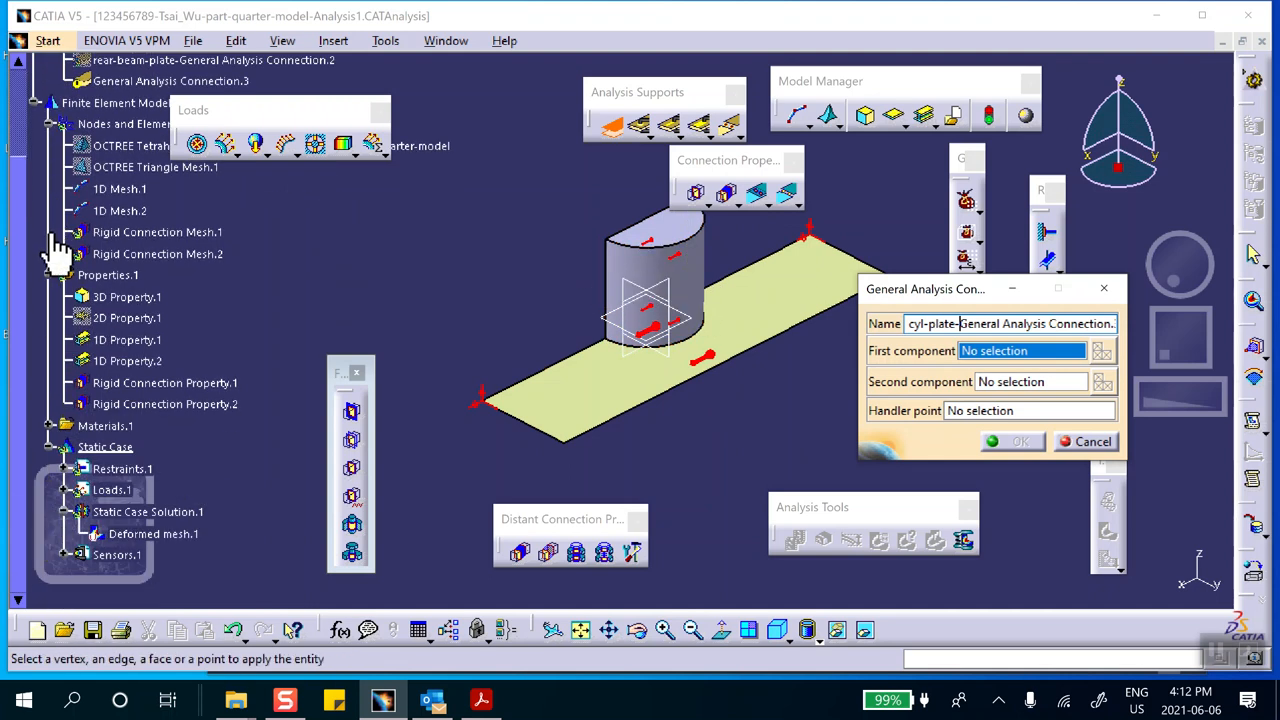
scroll(70, 200, "up", 5)
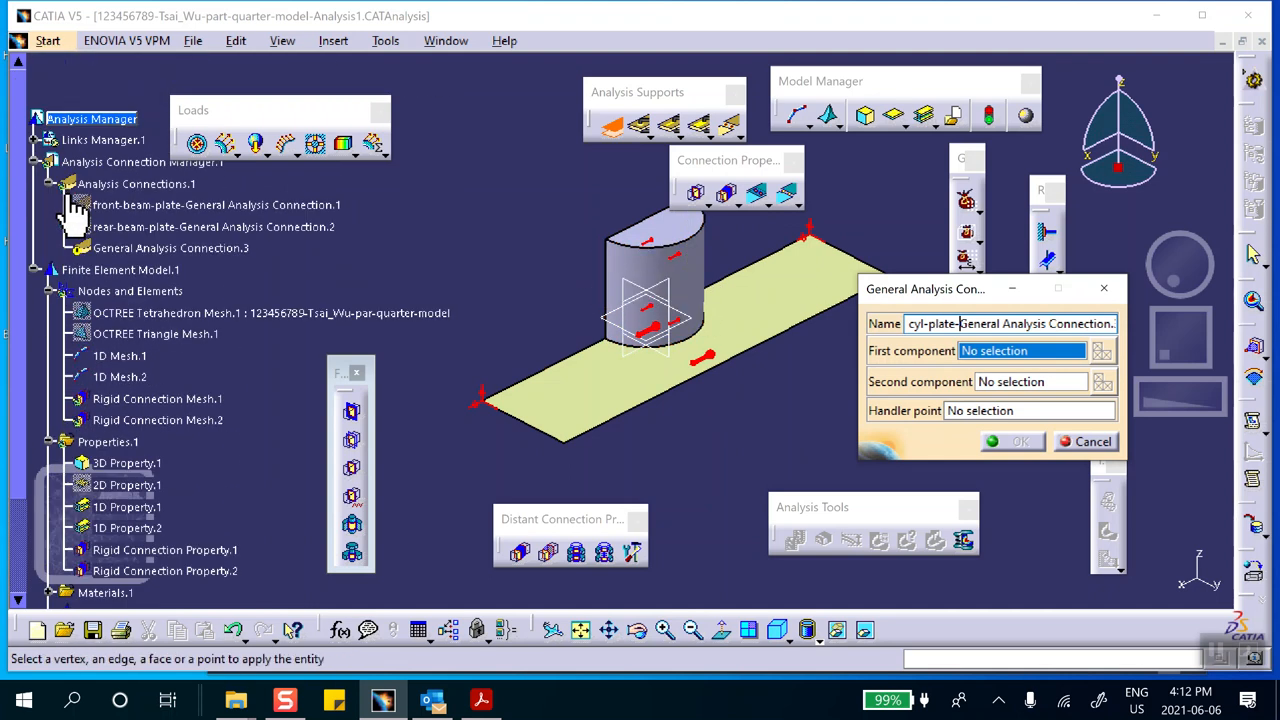
left_click(34, 140)
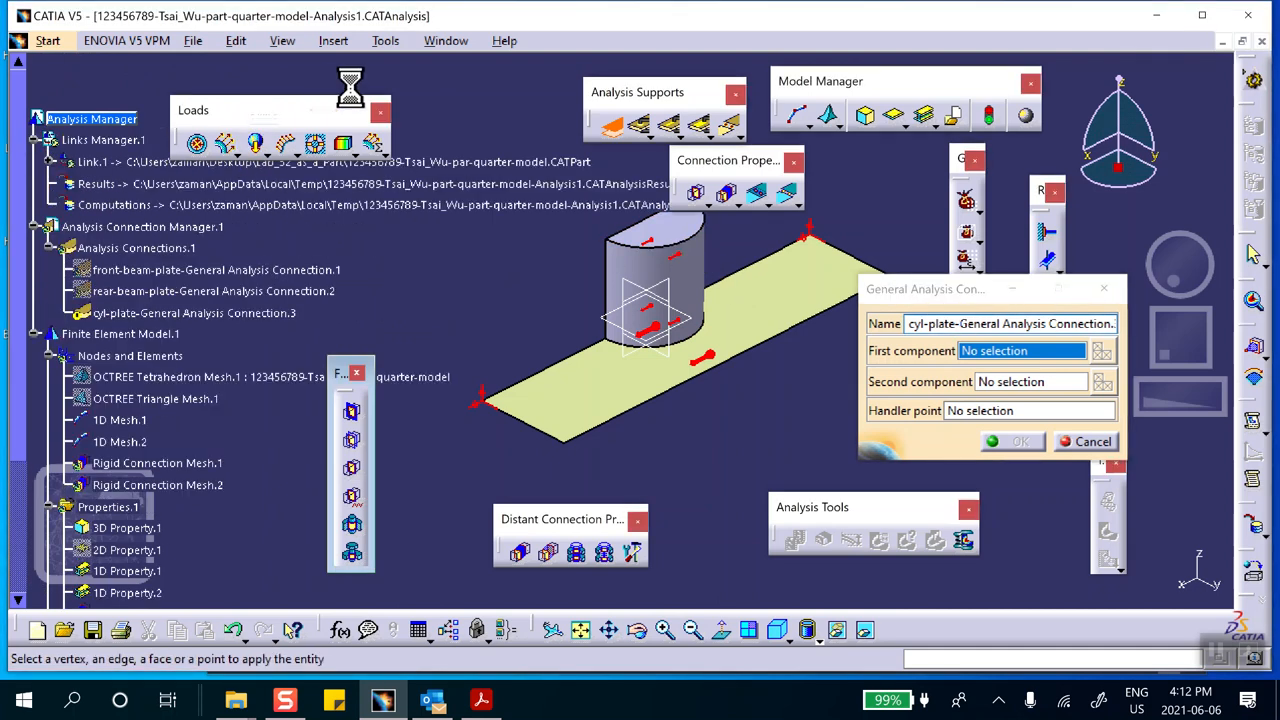
left_click(52, 162)
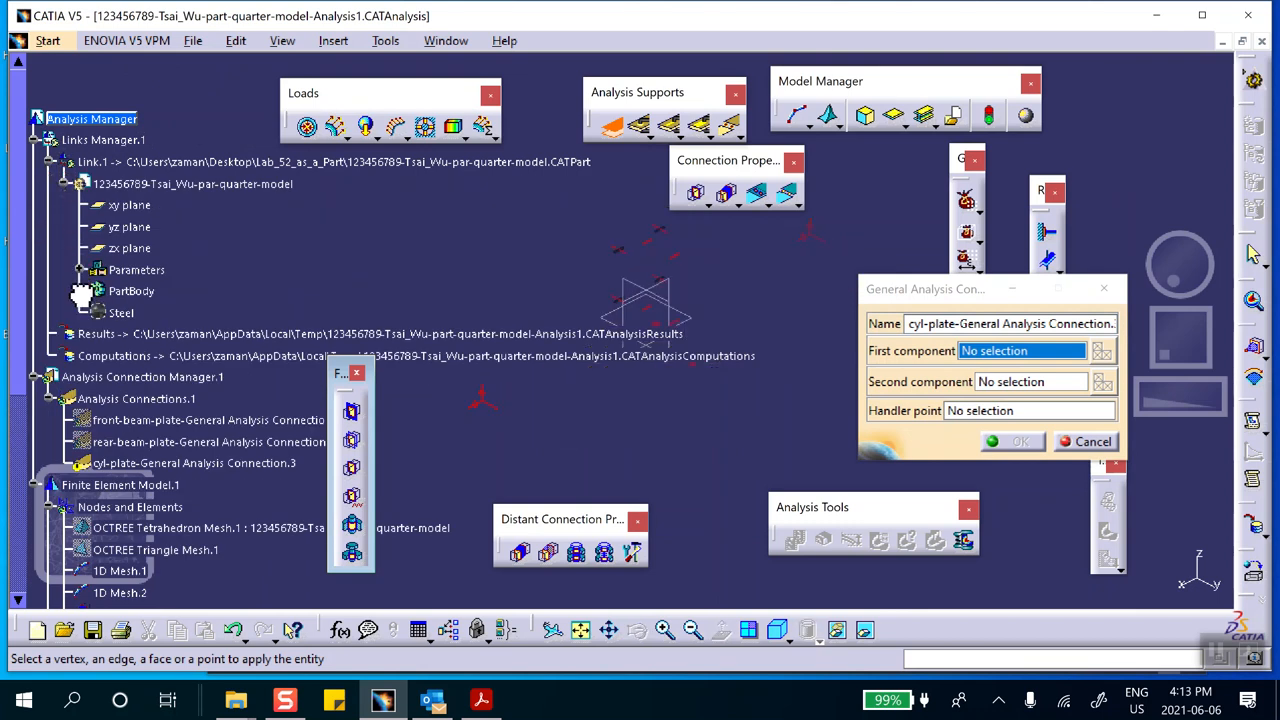
left_click(80, 291)
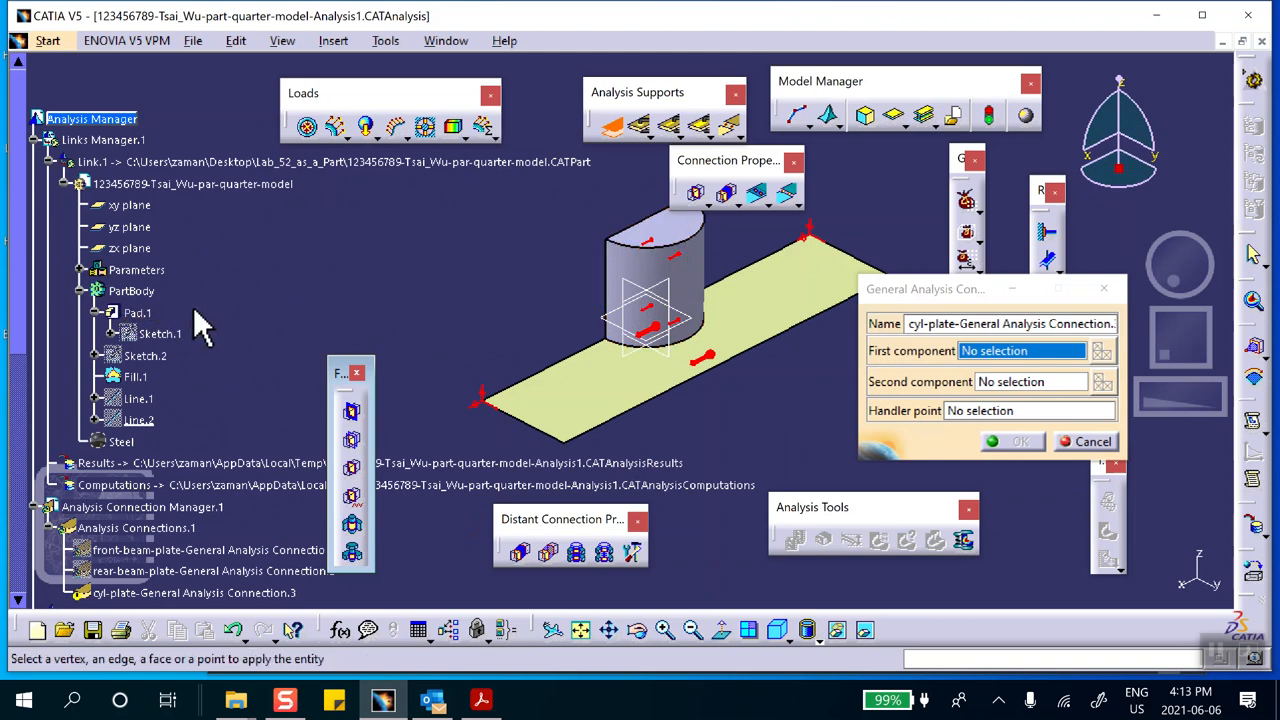
left_click(138, 314)
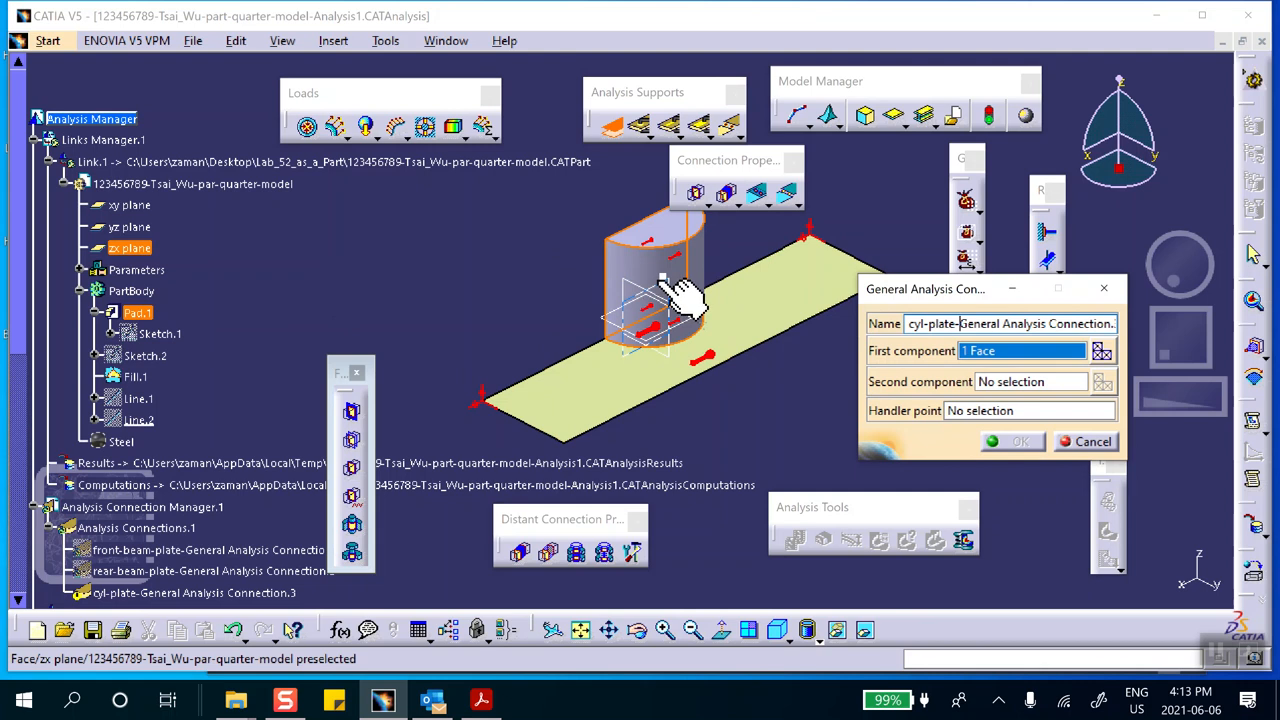
Assign the plate face Fill.1 as the second component and complete the cyl-plate General Analysis Connection
left_click(724, 326)
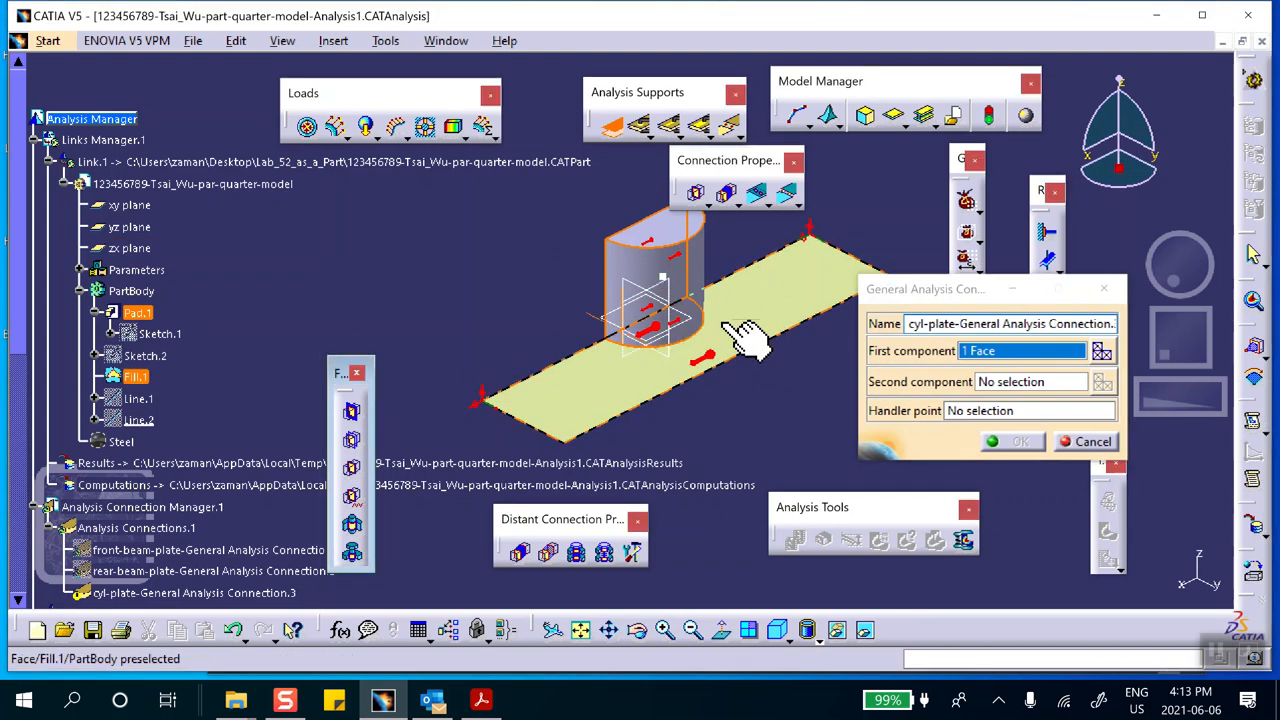
left_click(1008, 386)
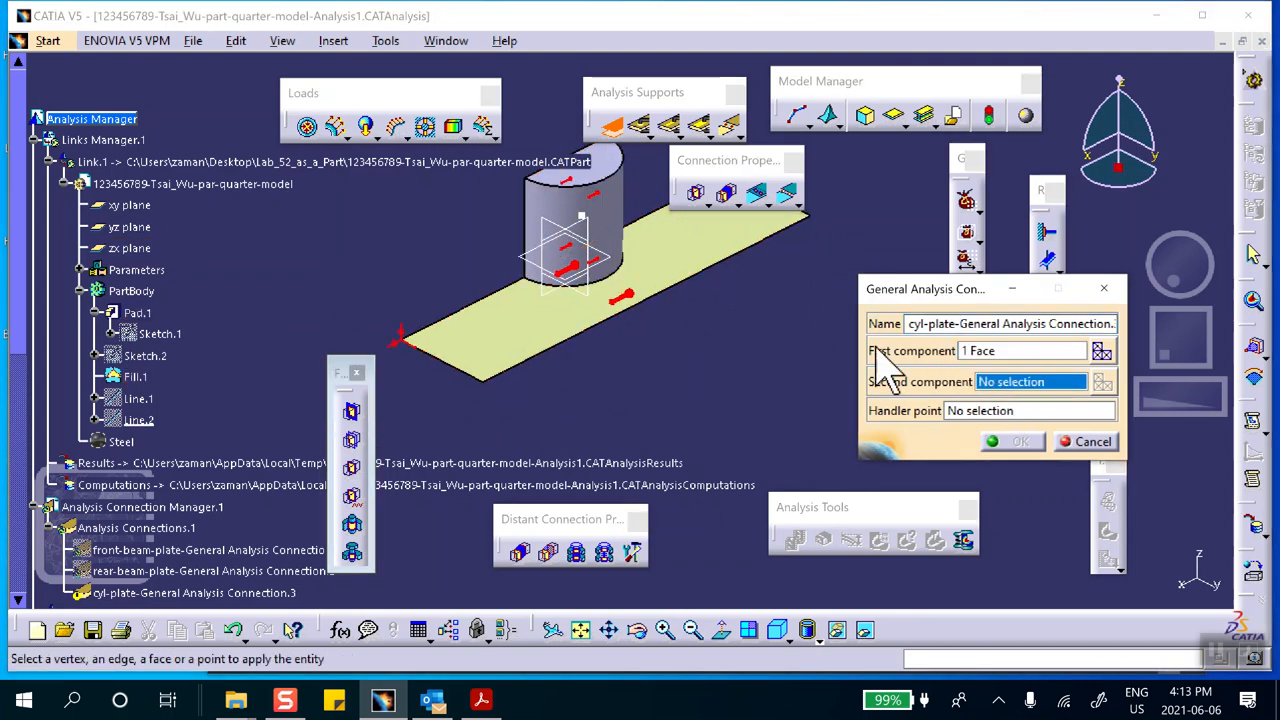
left_click(700, 257)
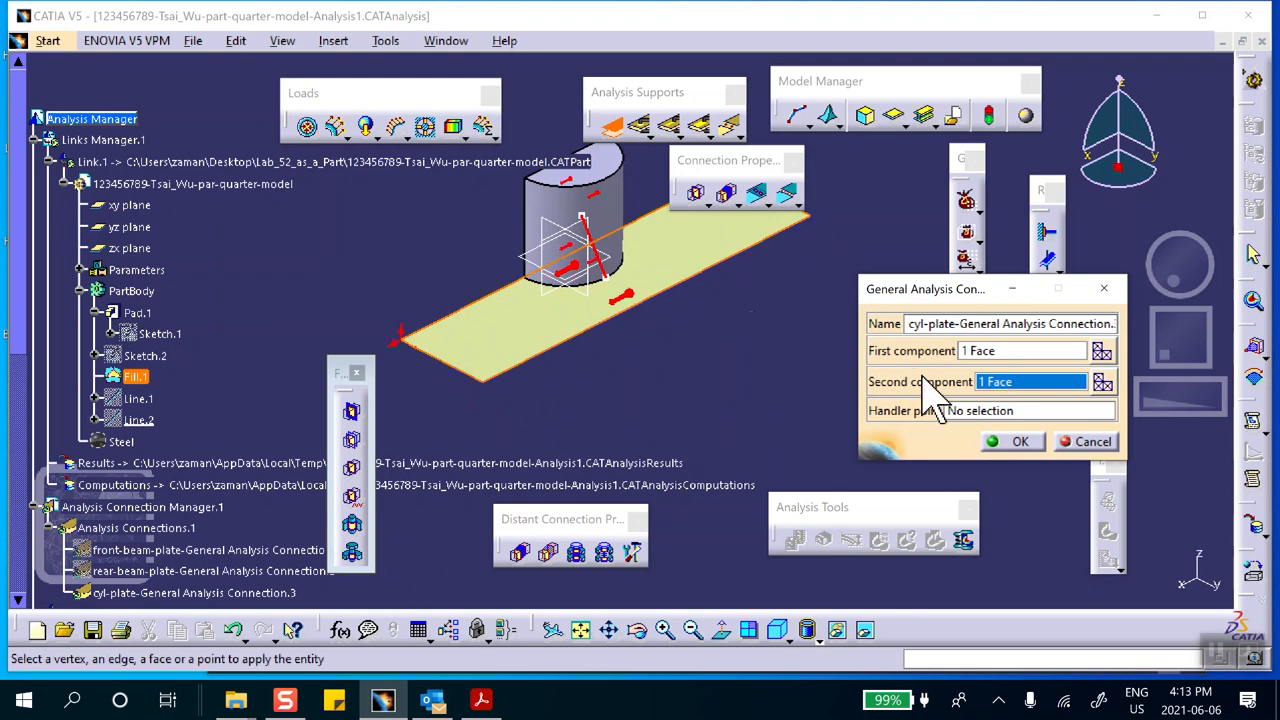
left_click(1020, 440)
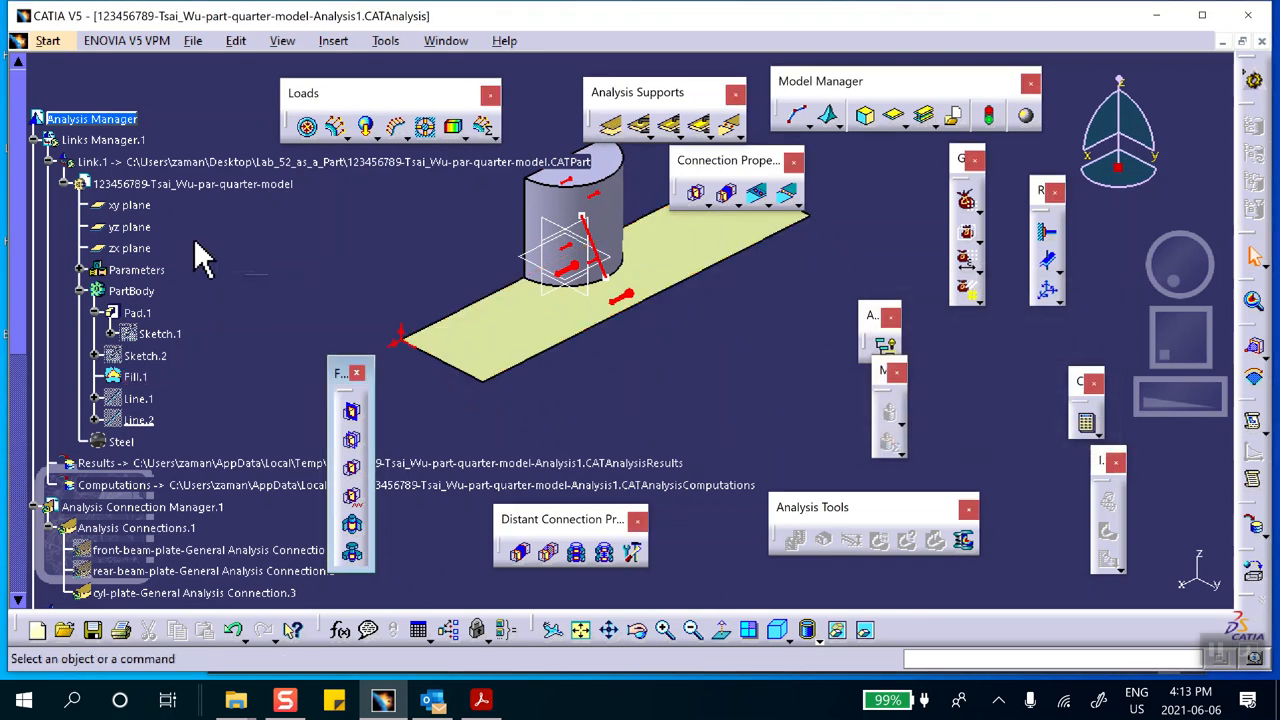
middle_click_drag(371, 314, 394, 308)
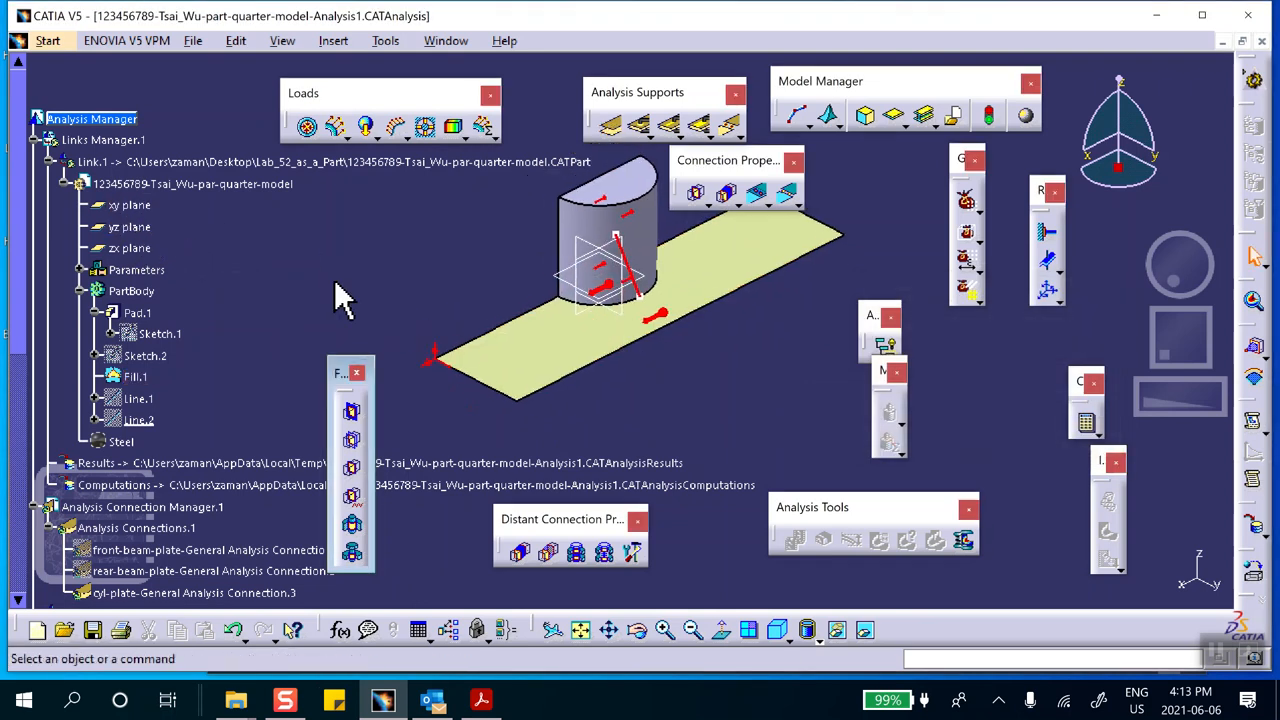
Create a Fastened Connection Property supported by cyl-plate-General Analysis Connection.3
scroll(110, 215, "down", 5)
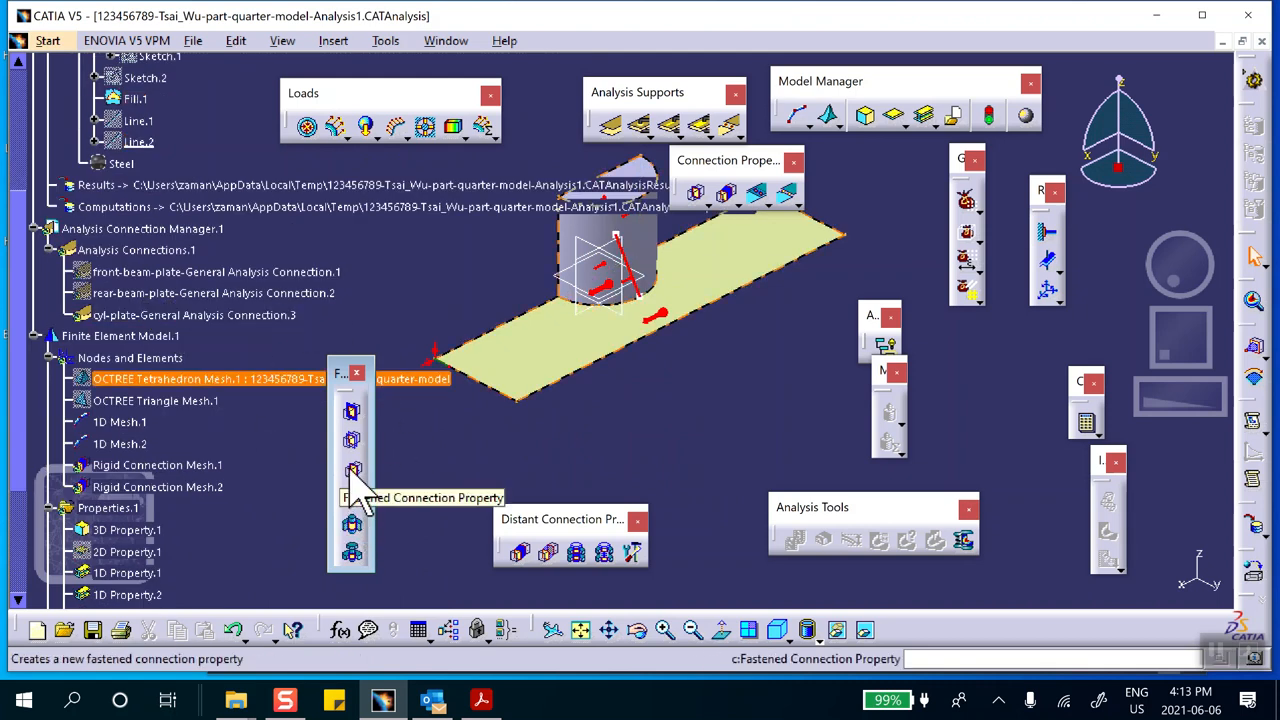
left_click(352, 470)
left_click(215, 318)
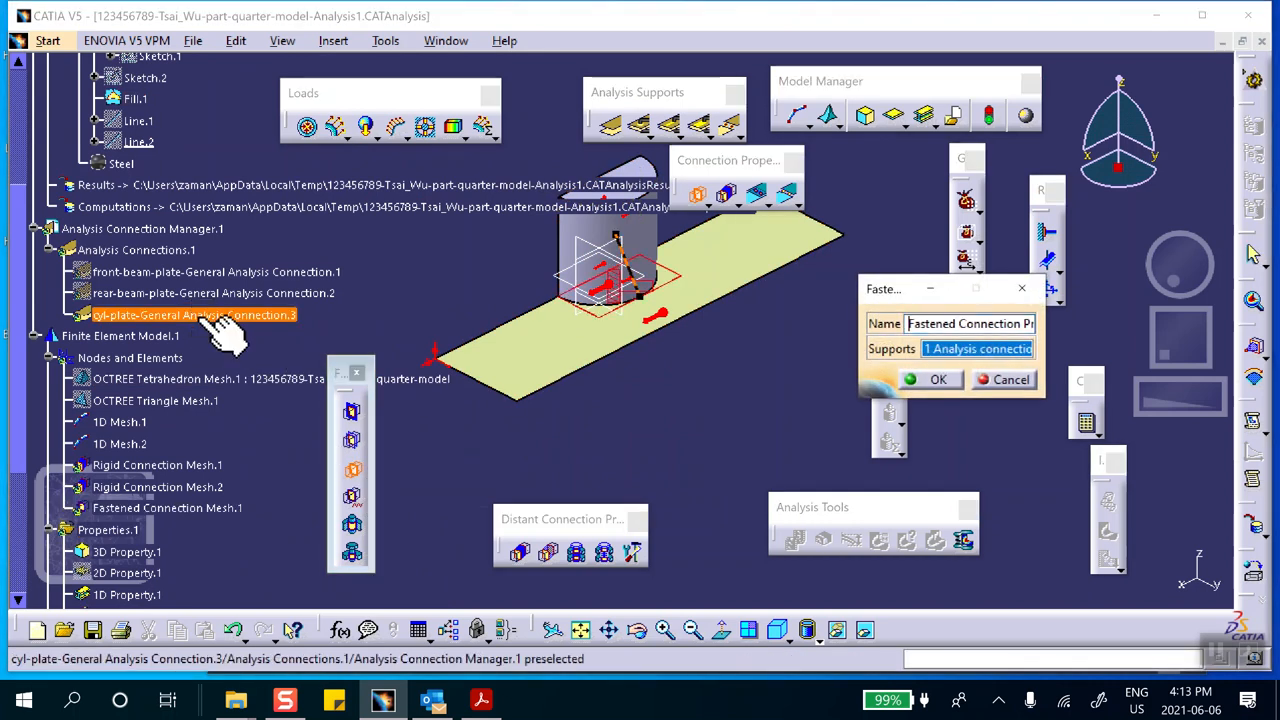
middle_click_drag(614, 329, 533, 227)
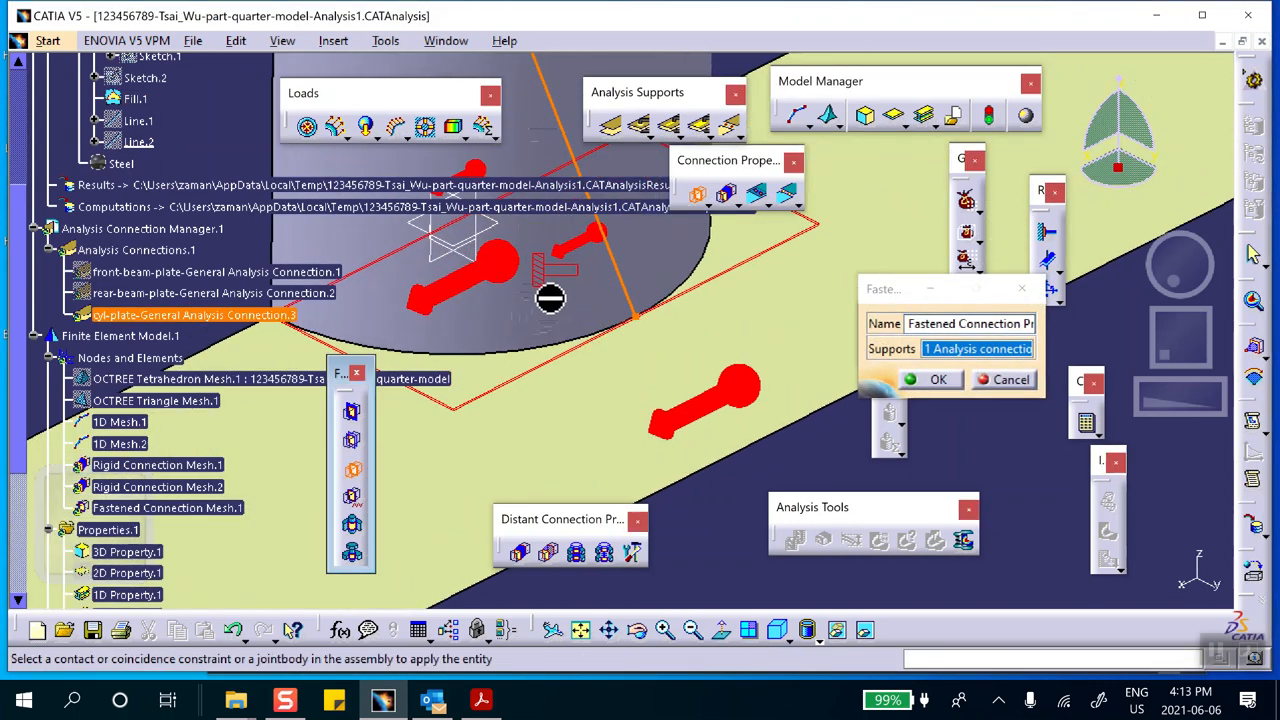
middle_click_drag(551, 283, 560, 350)
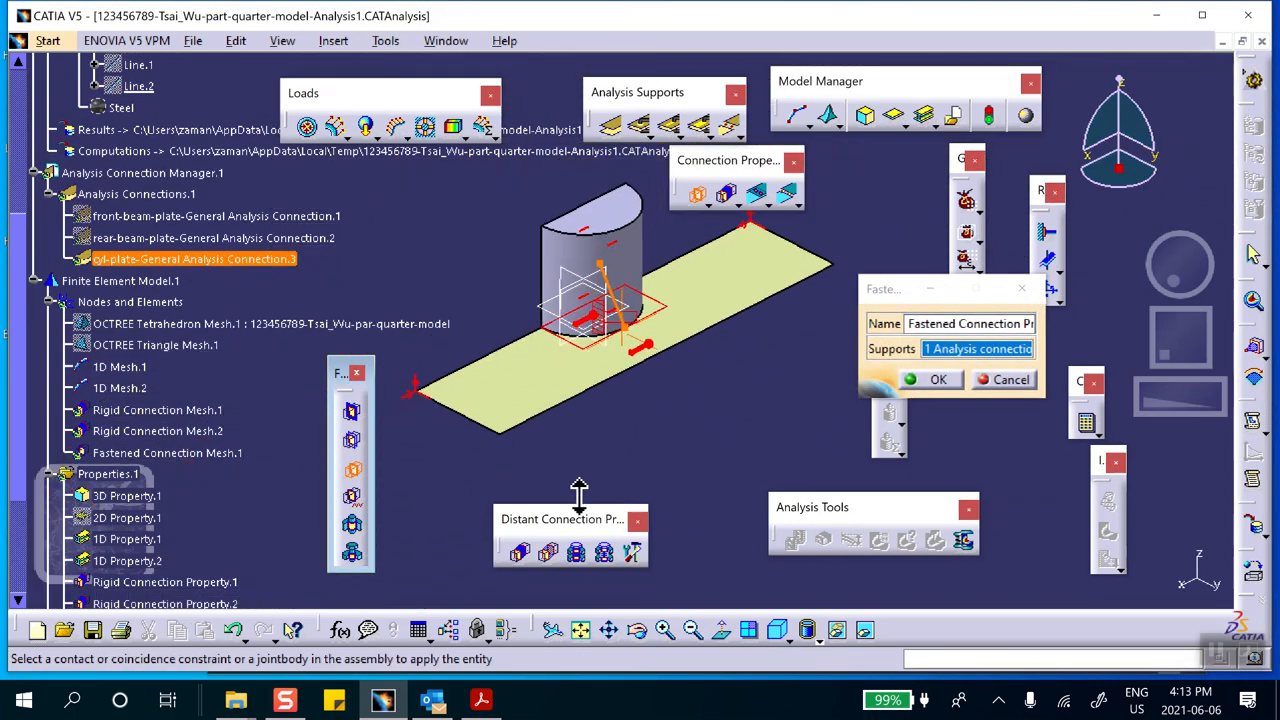
left_click(937, 379)
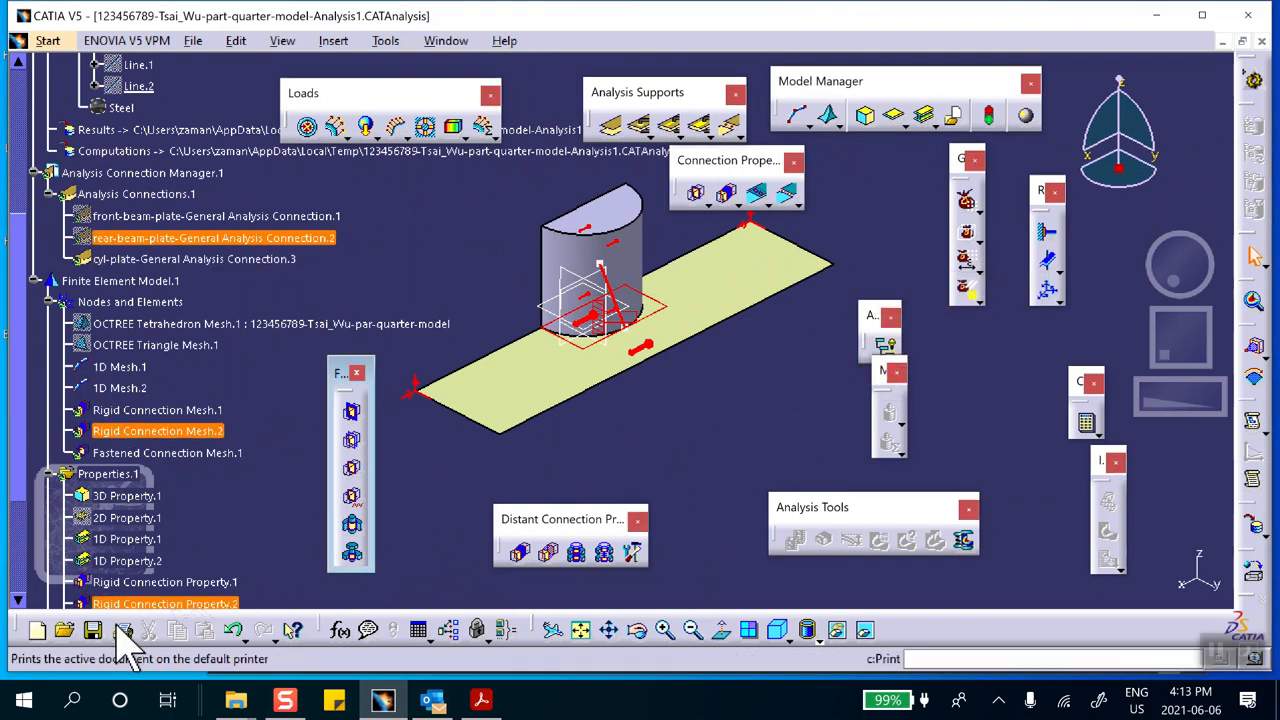
Save the analysis document and compute the static solution, accepting the computation resource estimate
left_click(95, 630)
left_click(669, 400)
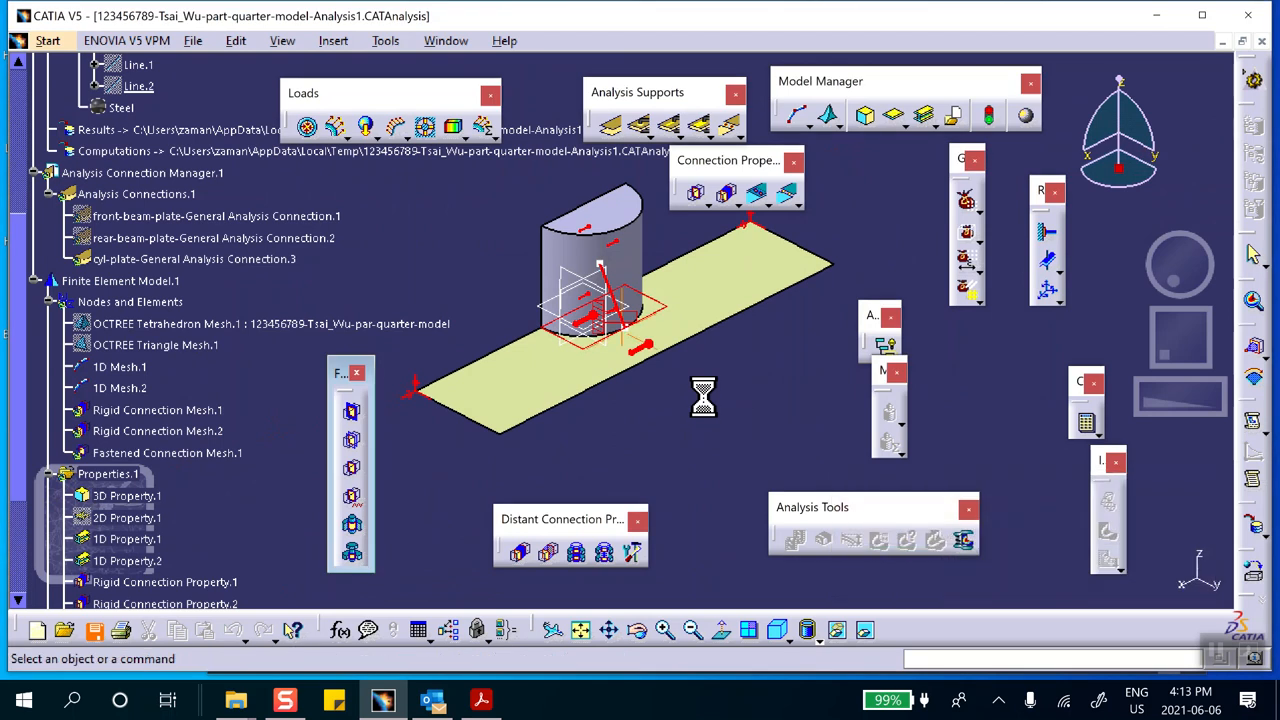
middle_click_drag(701, 396, 747, 440)
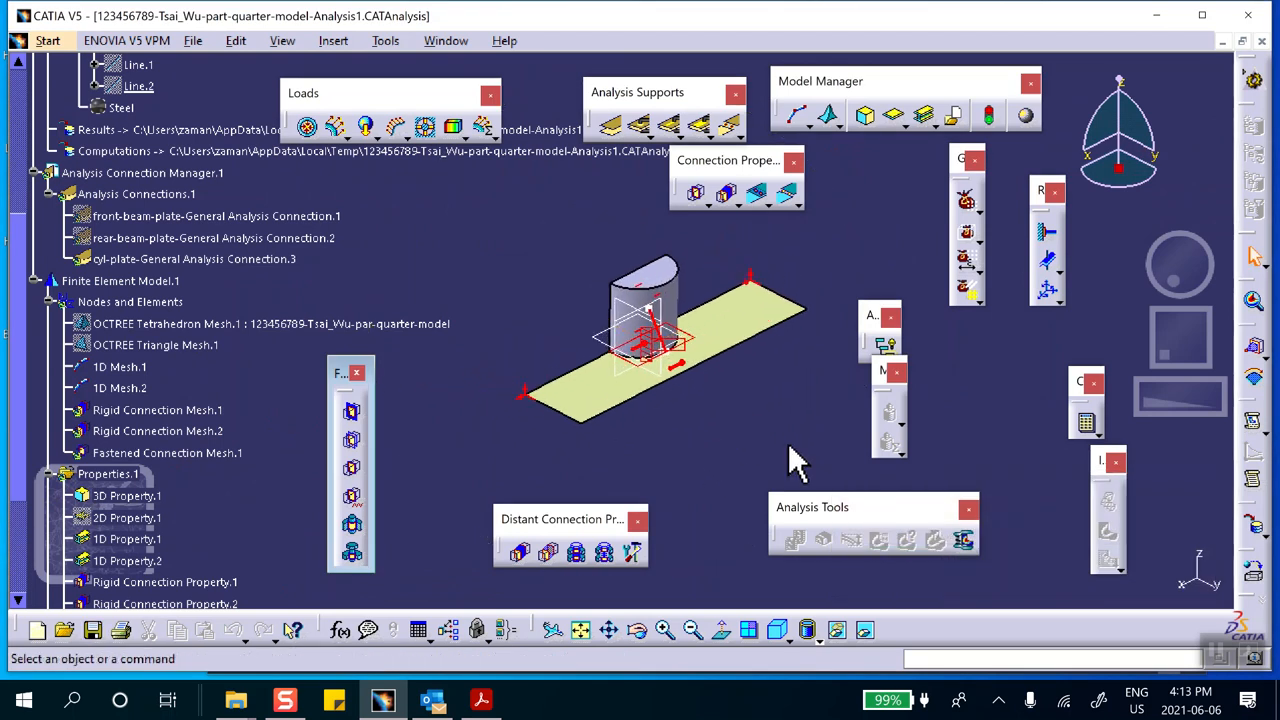
left_click(1086, 421)
left_click(1054, 352)
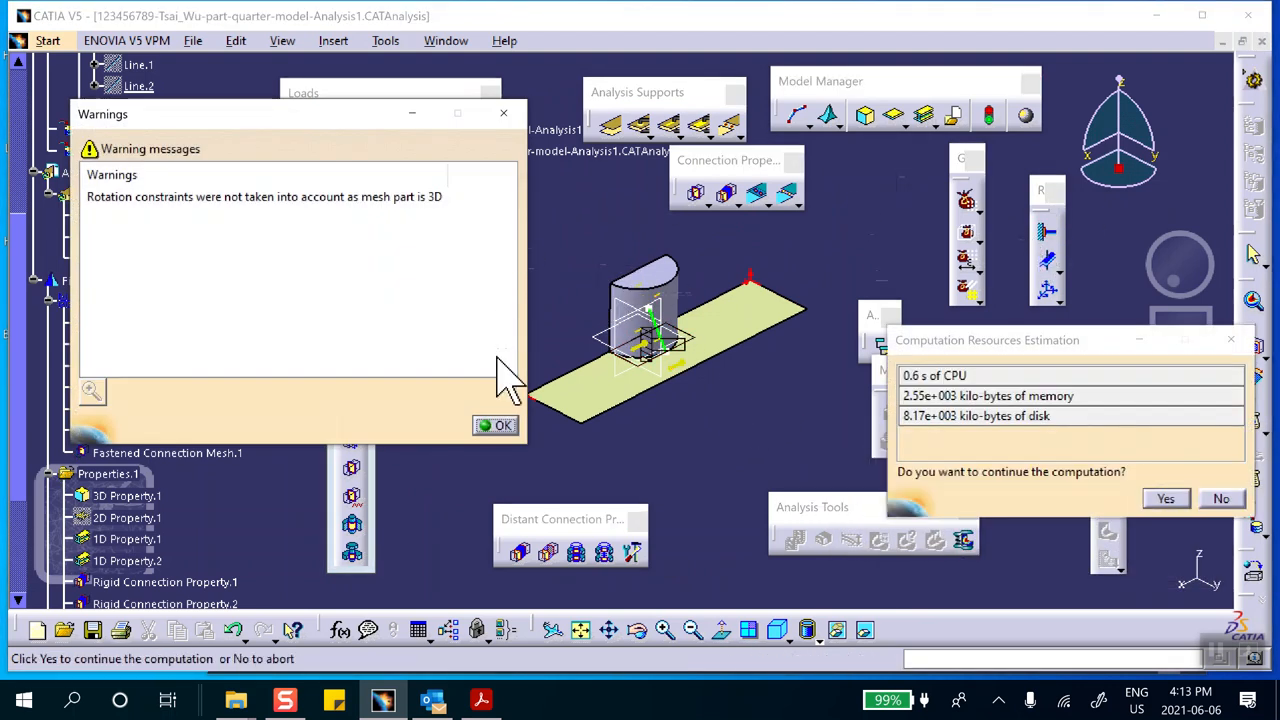
left_click(498, 426)
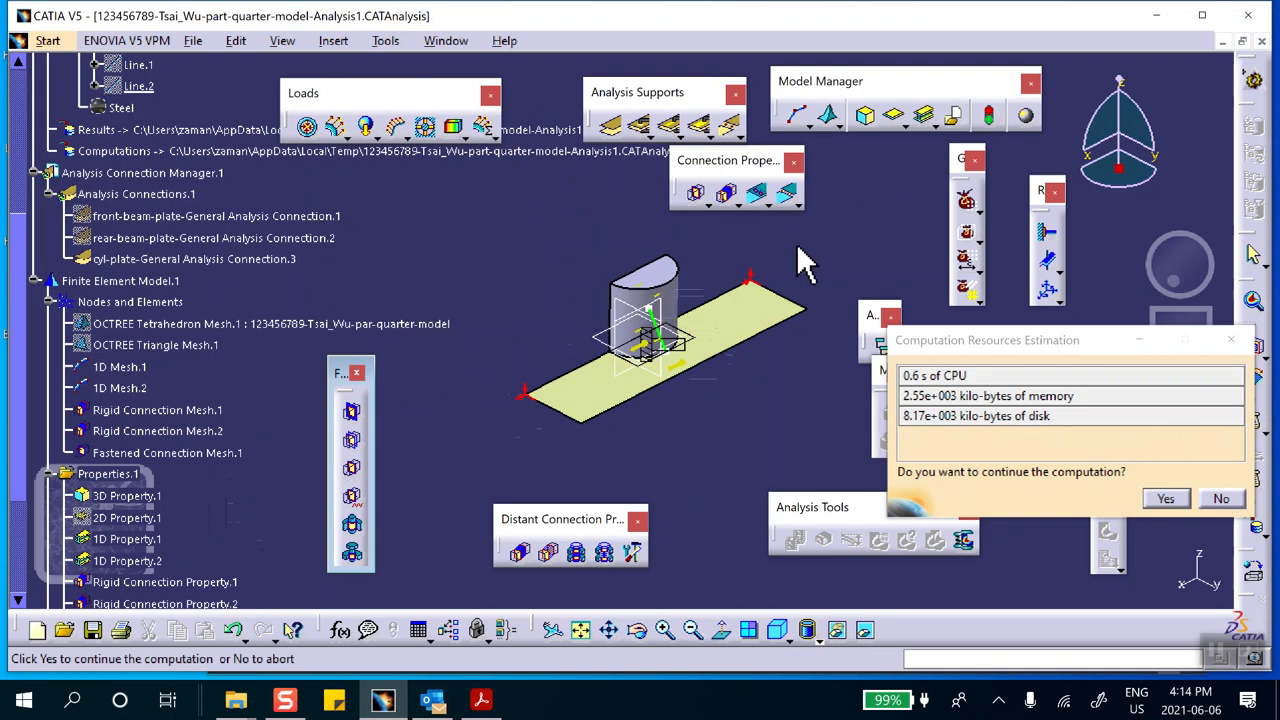
left_click(1166, 498)
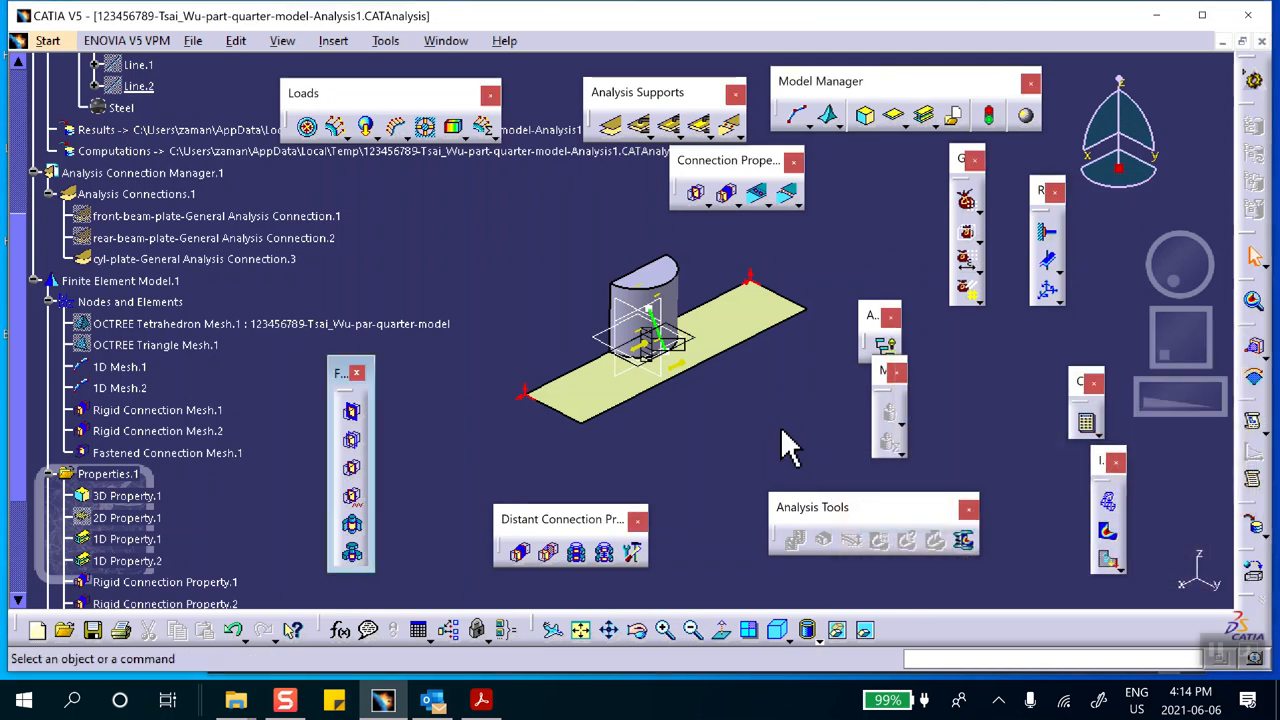
Display the deformed mesh and briefly view its animation
left_click(1106, 503)
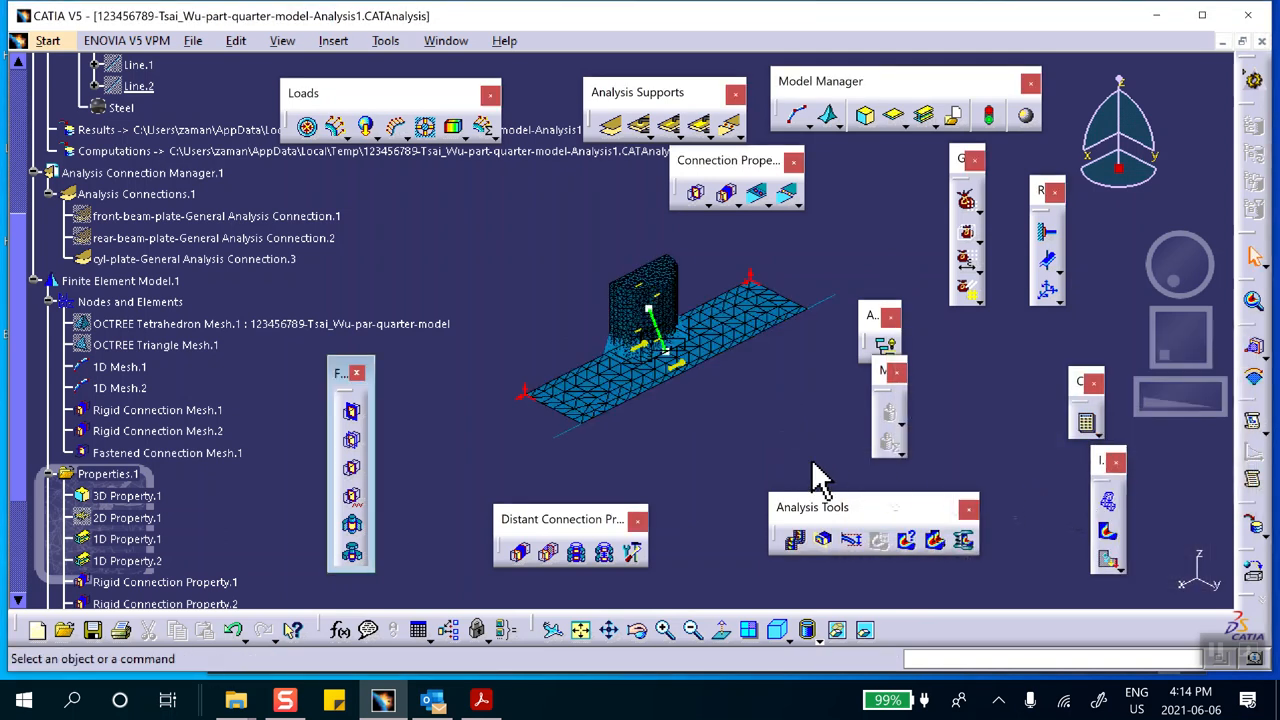
left_click(795, 540)
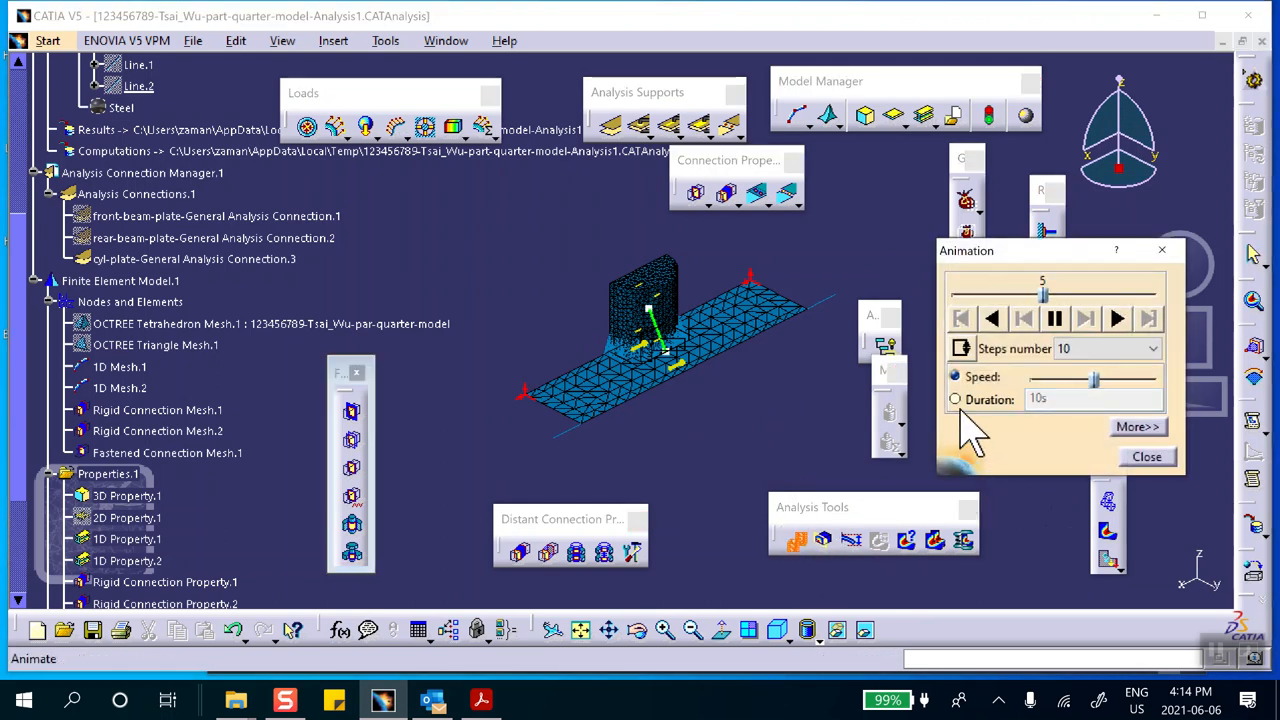
left_click(1054, 318)
left_click(1147, 458)
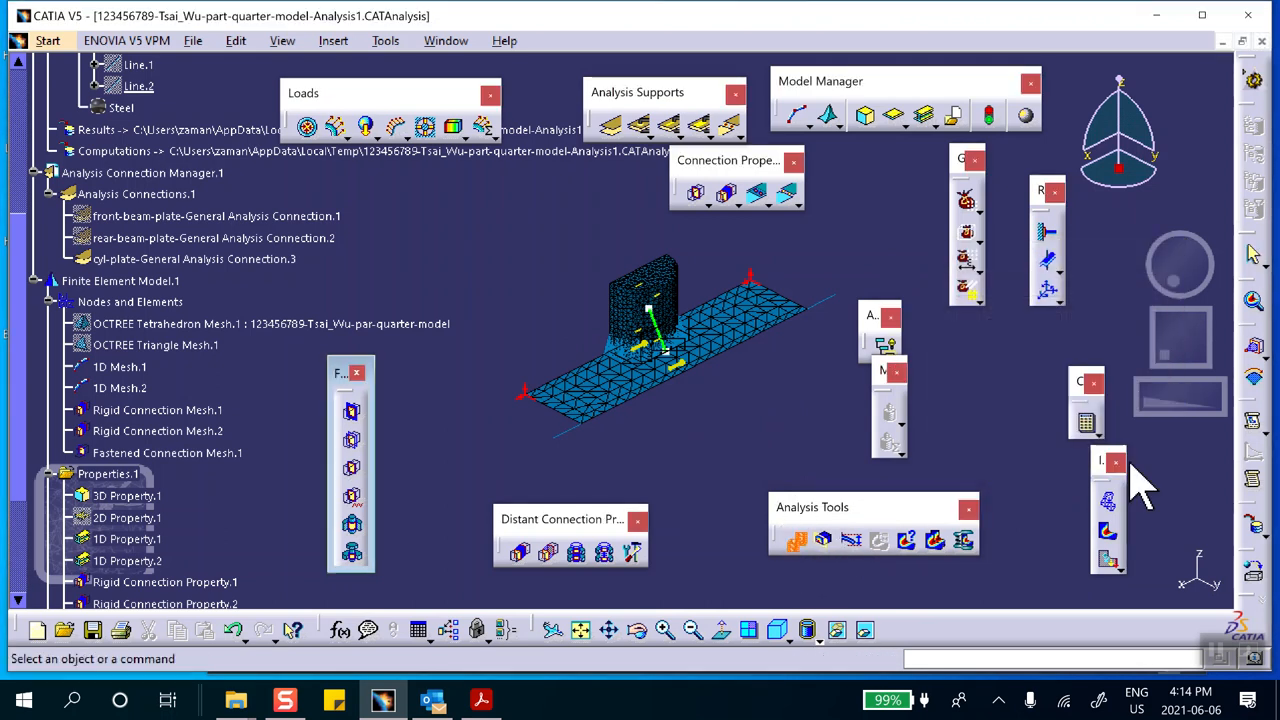
Set the deformation amplification to the default scaling factor of 13.737 and inspect the deformed mesh from the side
left_click(852, 538)
left_click(1184, 354)
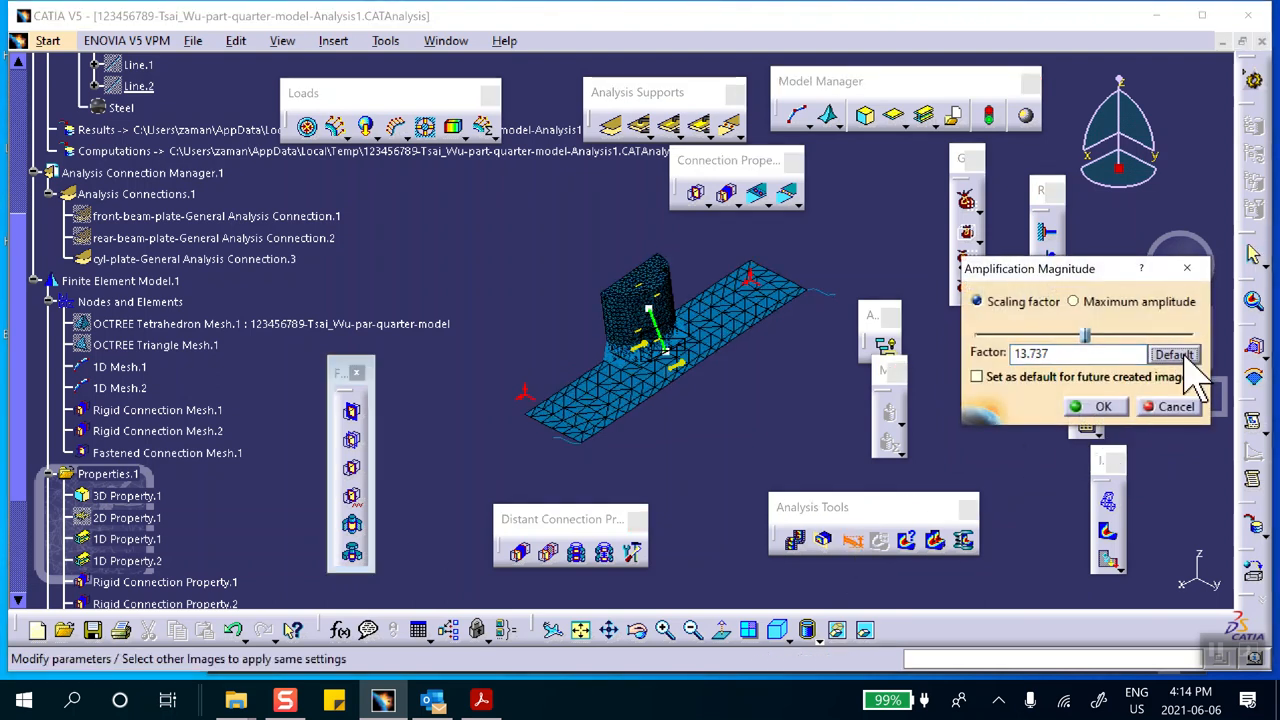
left_click(1090, 406)
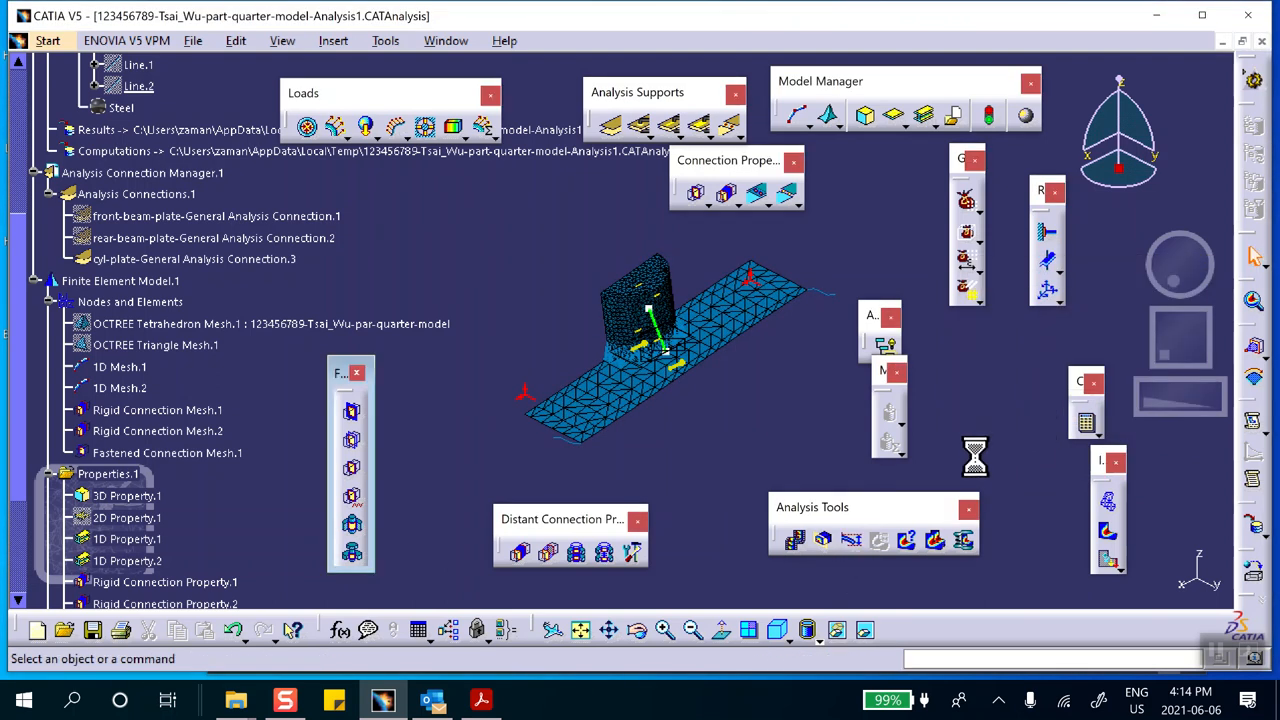
middle_click_drag(655, 497, 657, 323)
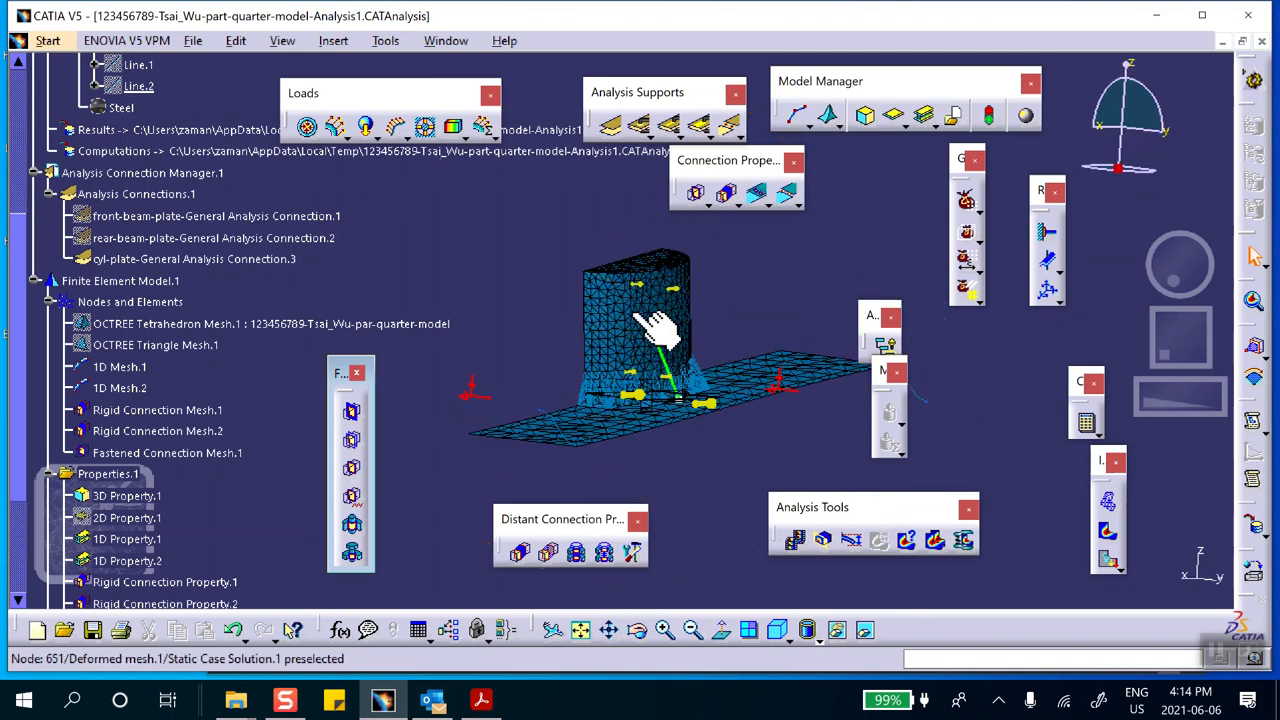
middle_click_drag(571, 451, 443, 450)
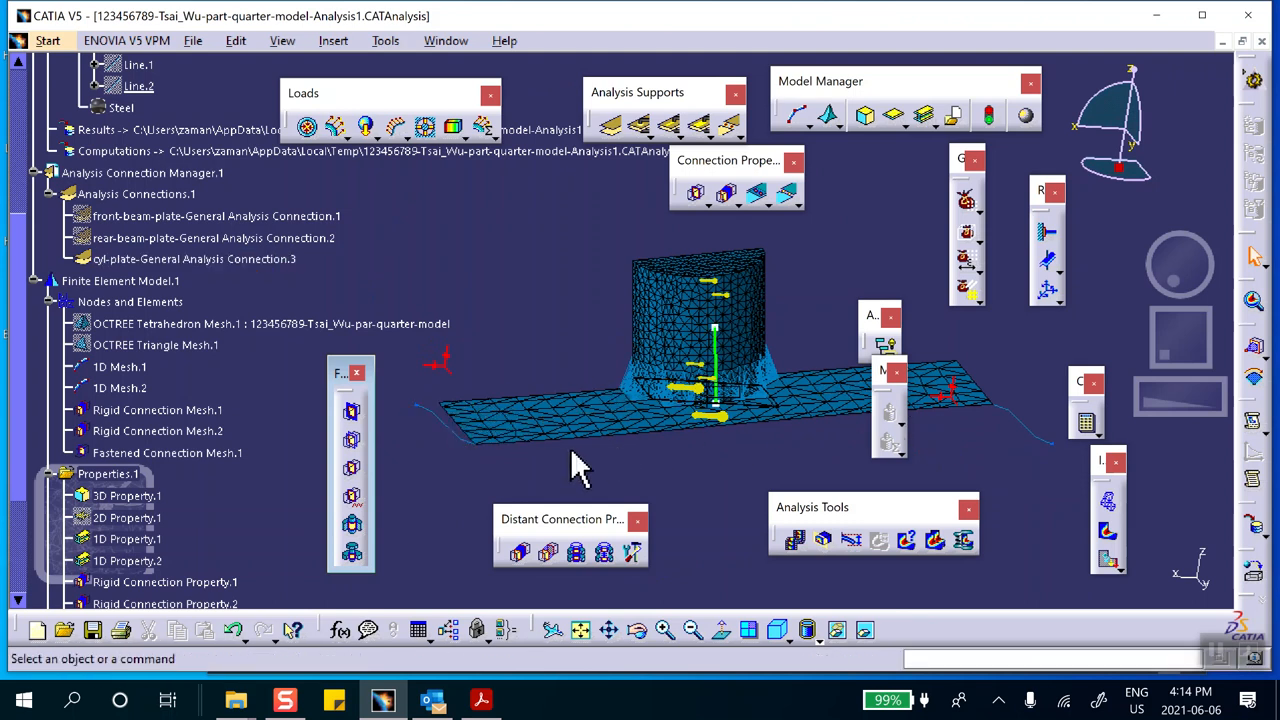
Display the translational displacement vector image and open its editing options to review the selectable groups
left_click(1110, 560)
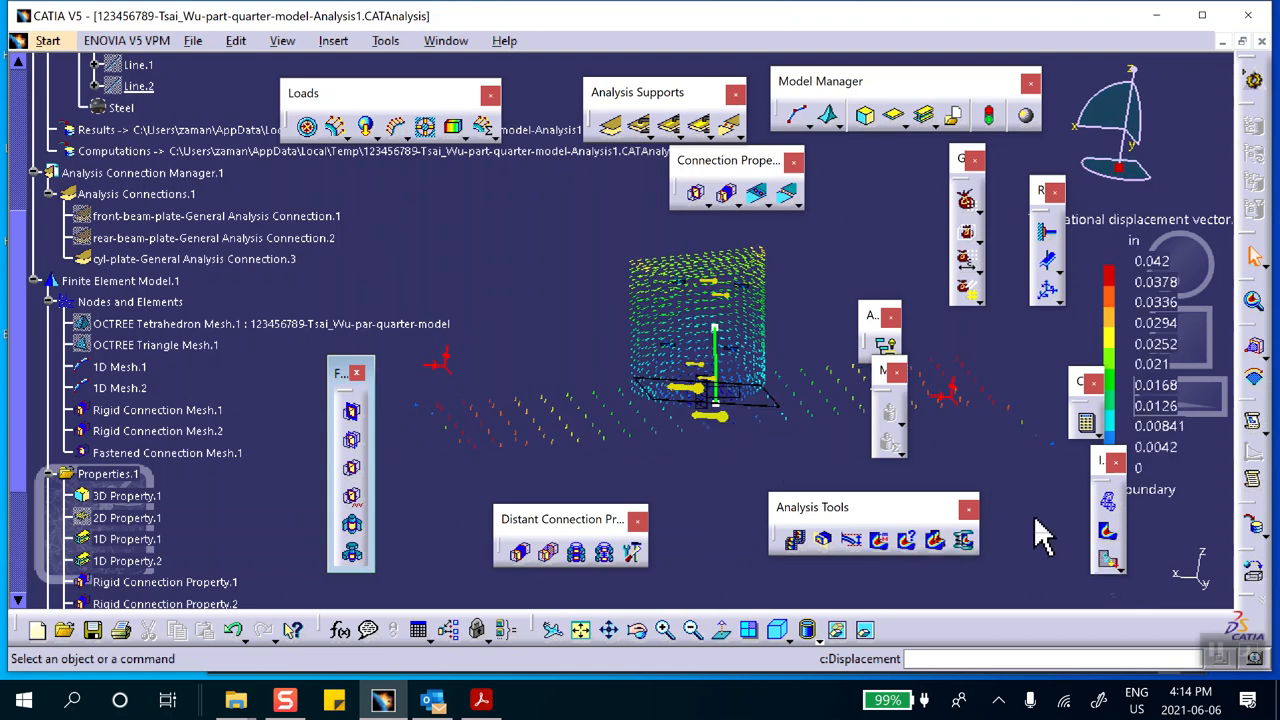
double_click(758, 325)
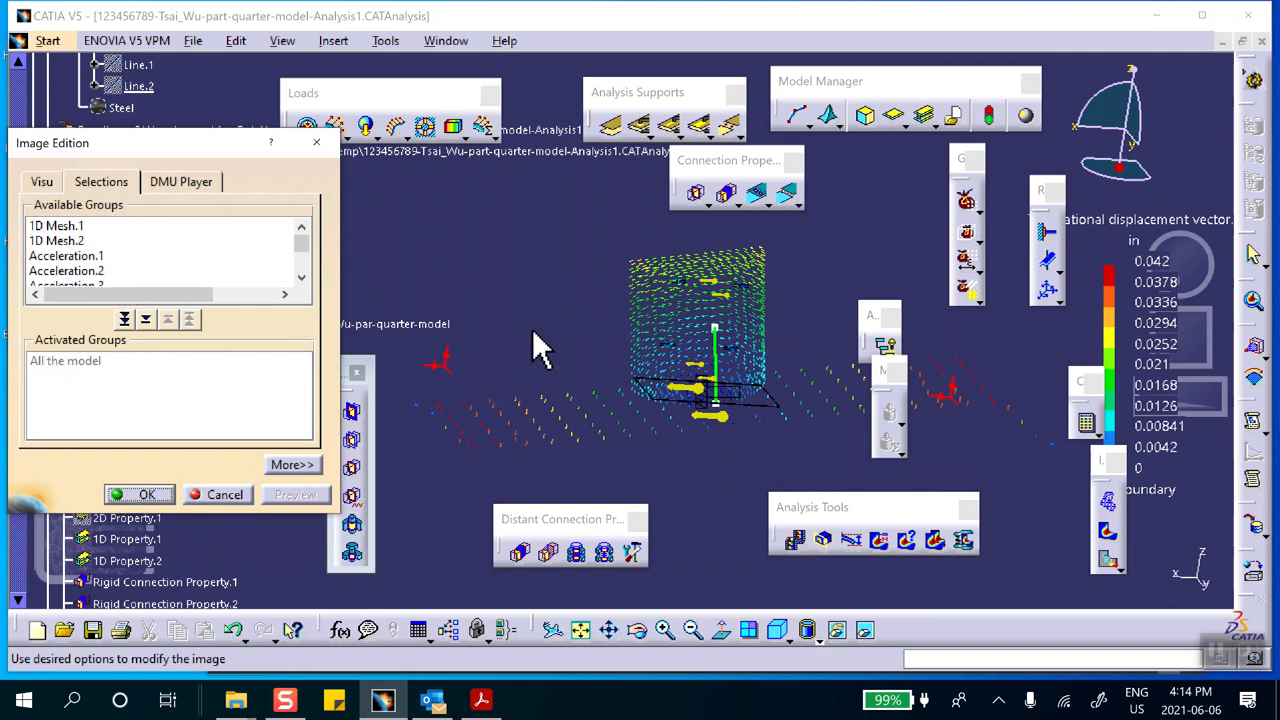
middle_click_drag(719, 418, 596, 478)
scroll(680, 358, "down", 1)
middle_click_drag(533, 387, 651, 406)
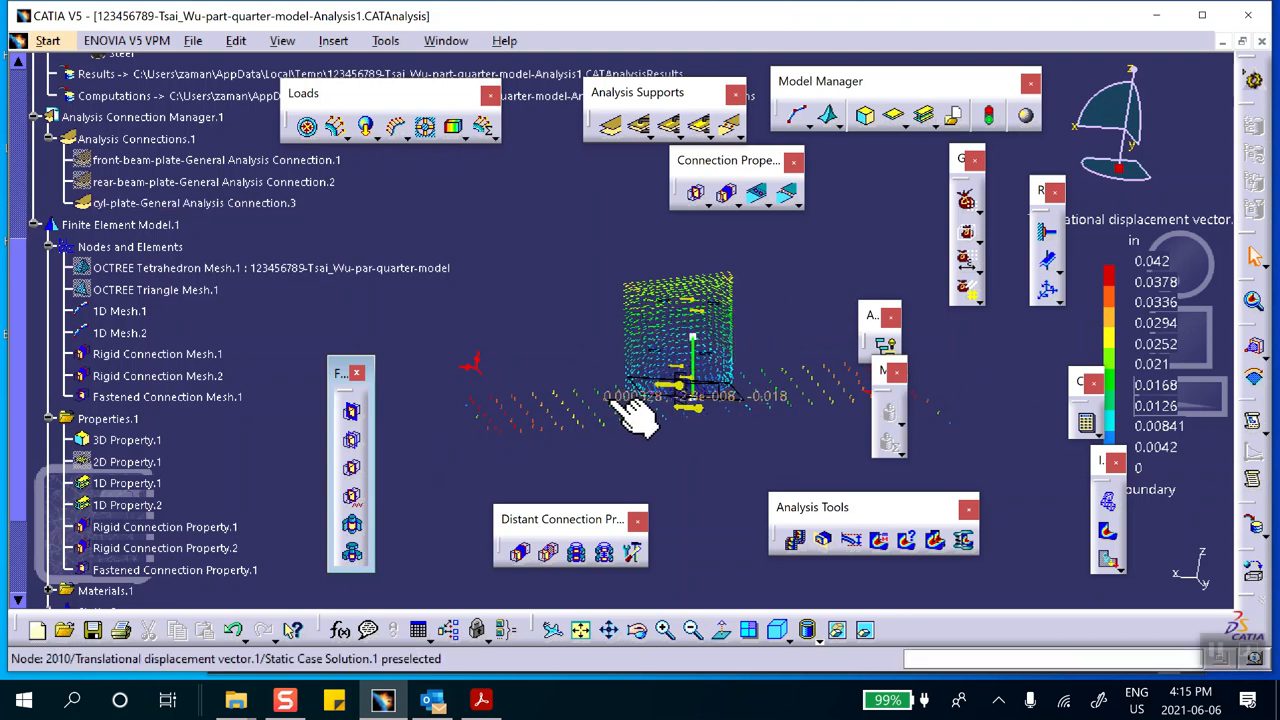
Display the Von Mises stress image and render it as smooth shaded colour contours without mesh edges
left_click(1109, 536)
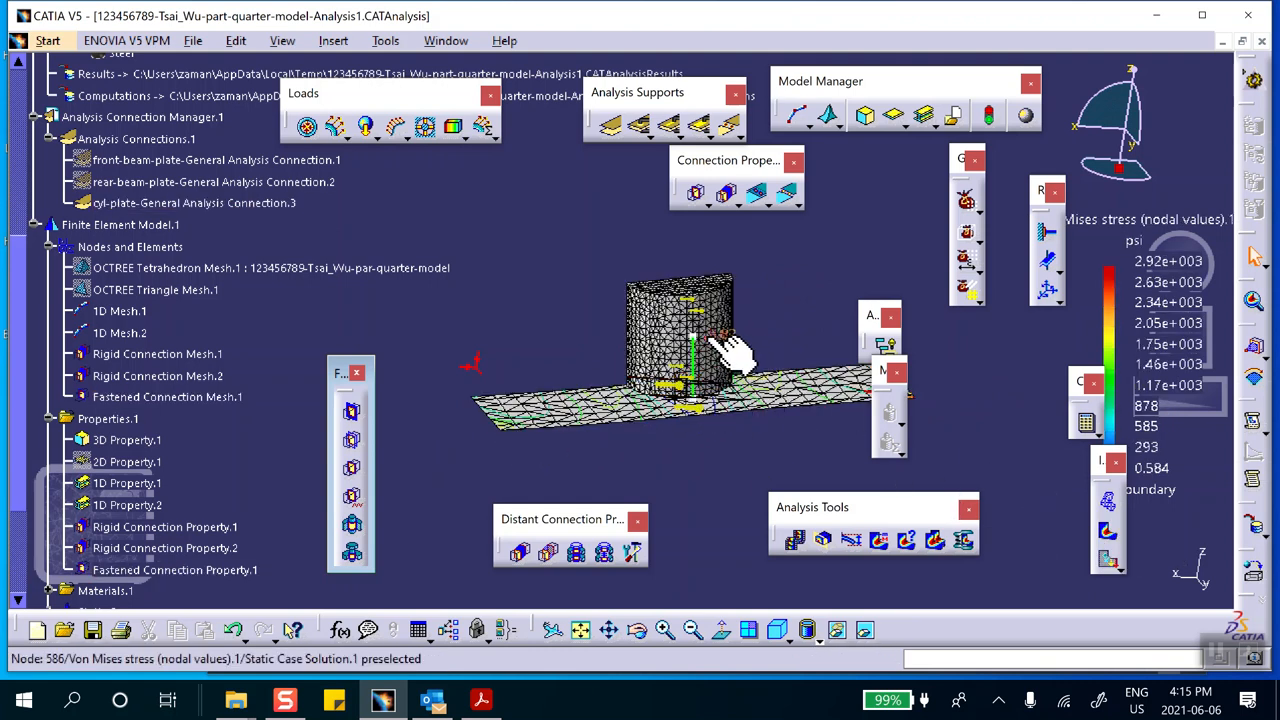
left_click(830, 640)
left_click(840, 612)
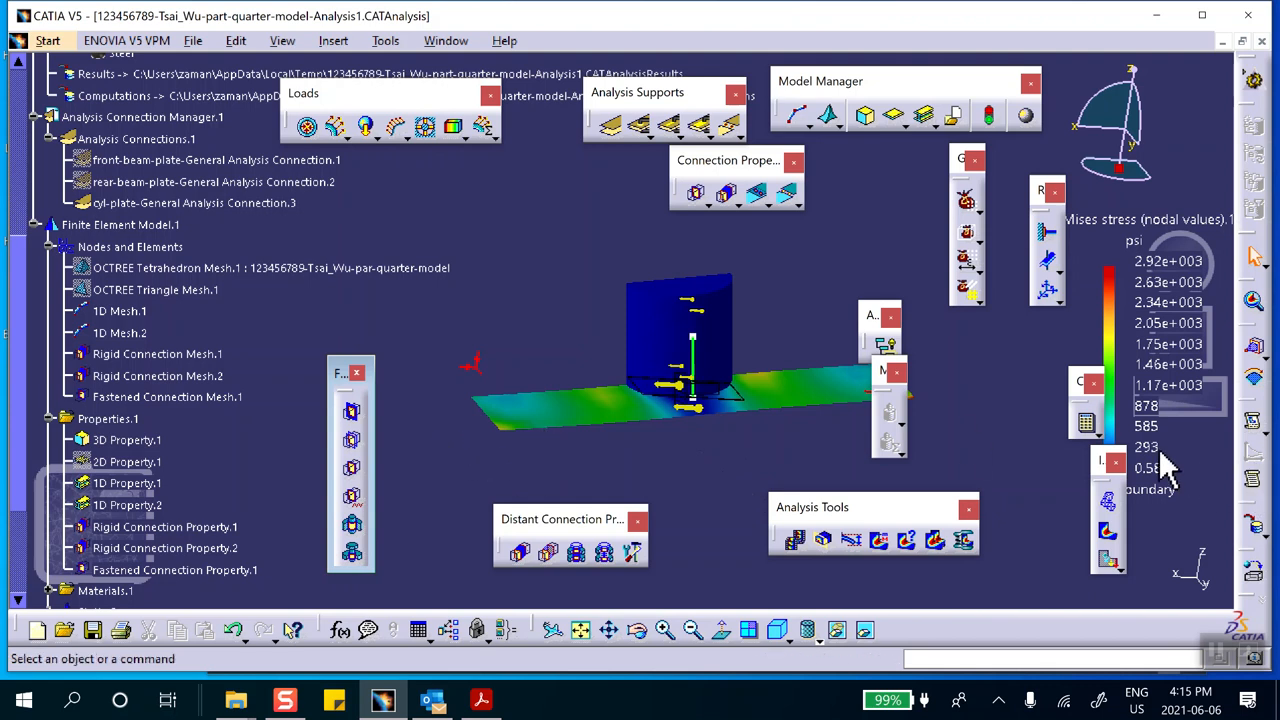
scroll(316, 298, "down", 1)
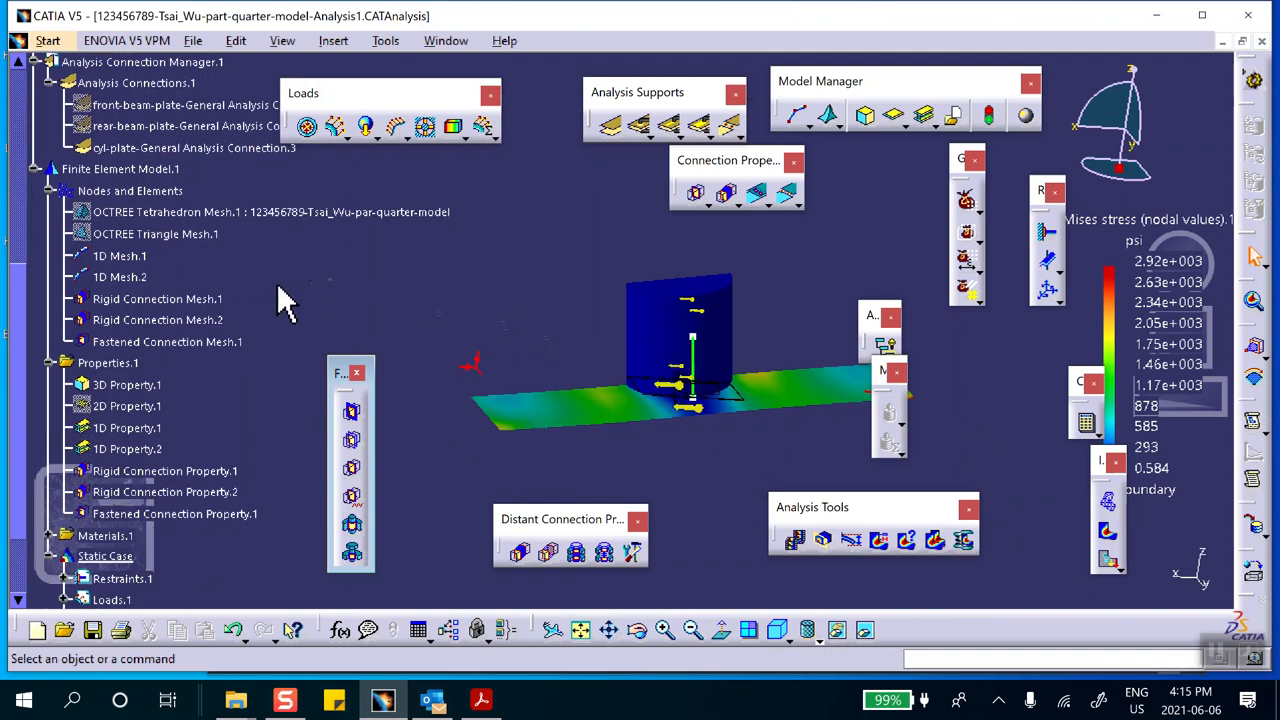
scroll(272, 281, "down", 2)
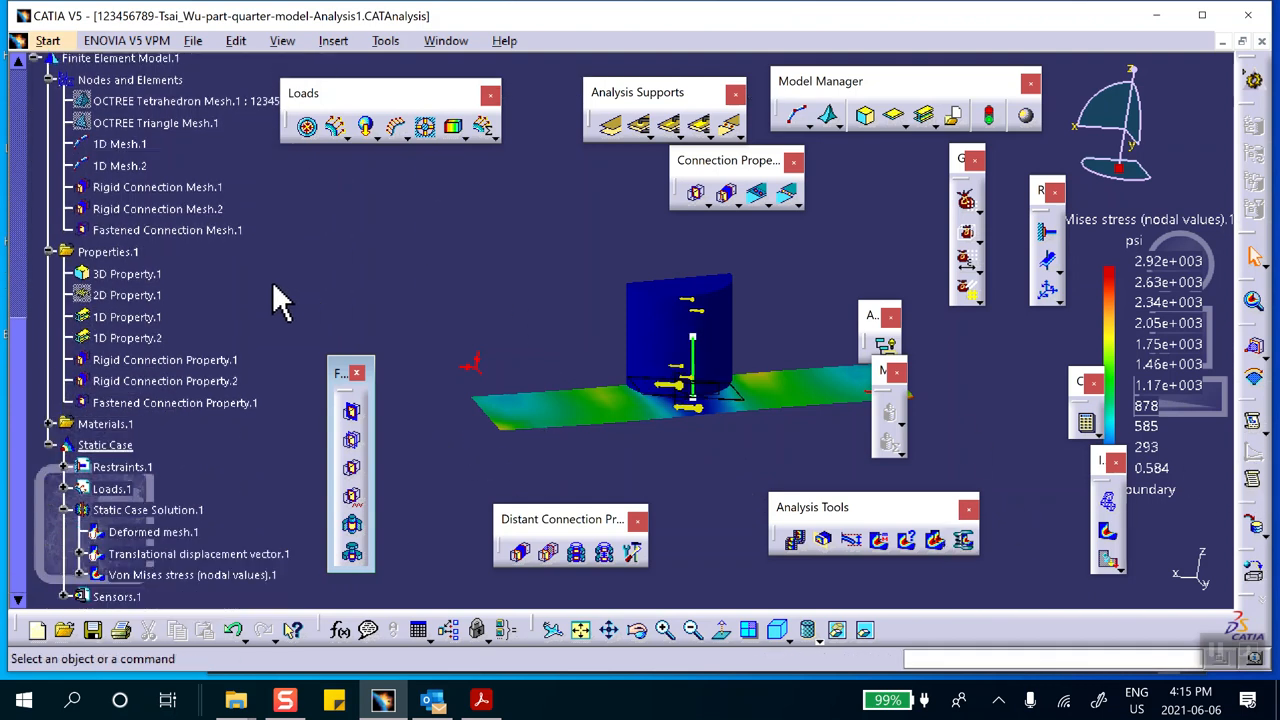
Set the cylindrical beam radius of 1D Property.1 to 0.5 in
double_click(148, 318)
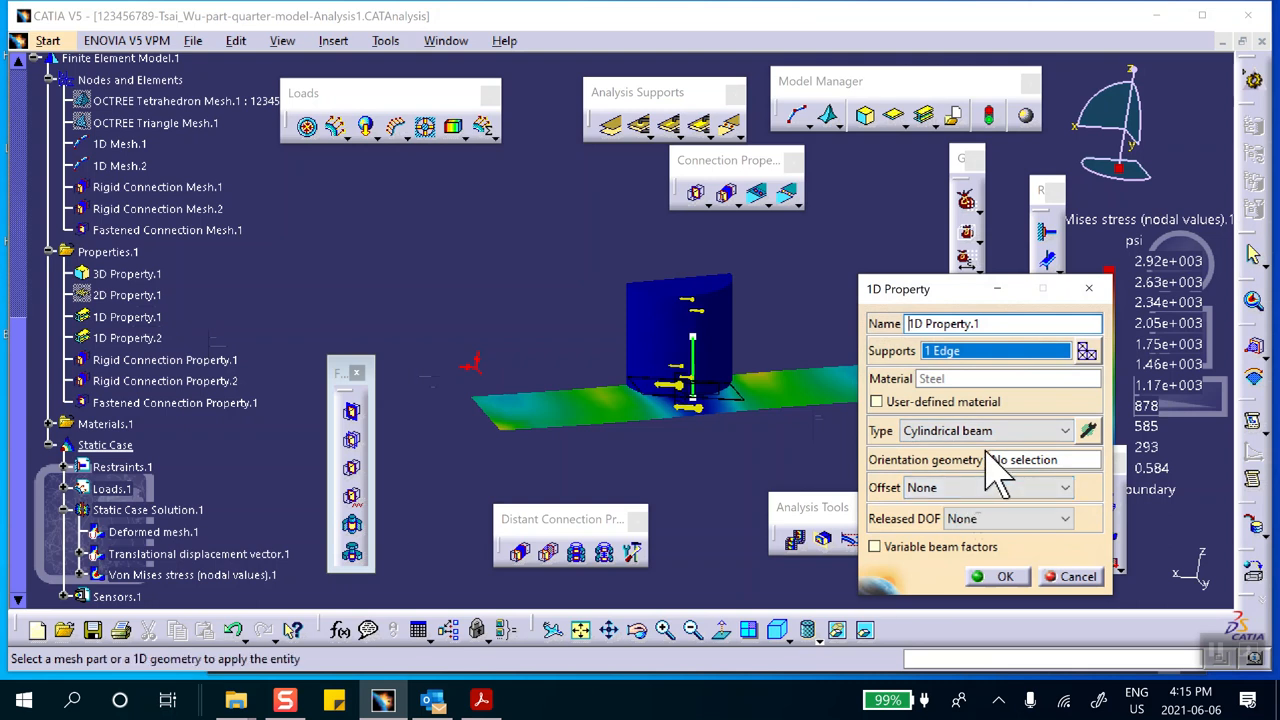
left_click(1070, 579)
double_click(150, 318)
left_click(1088, 430)
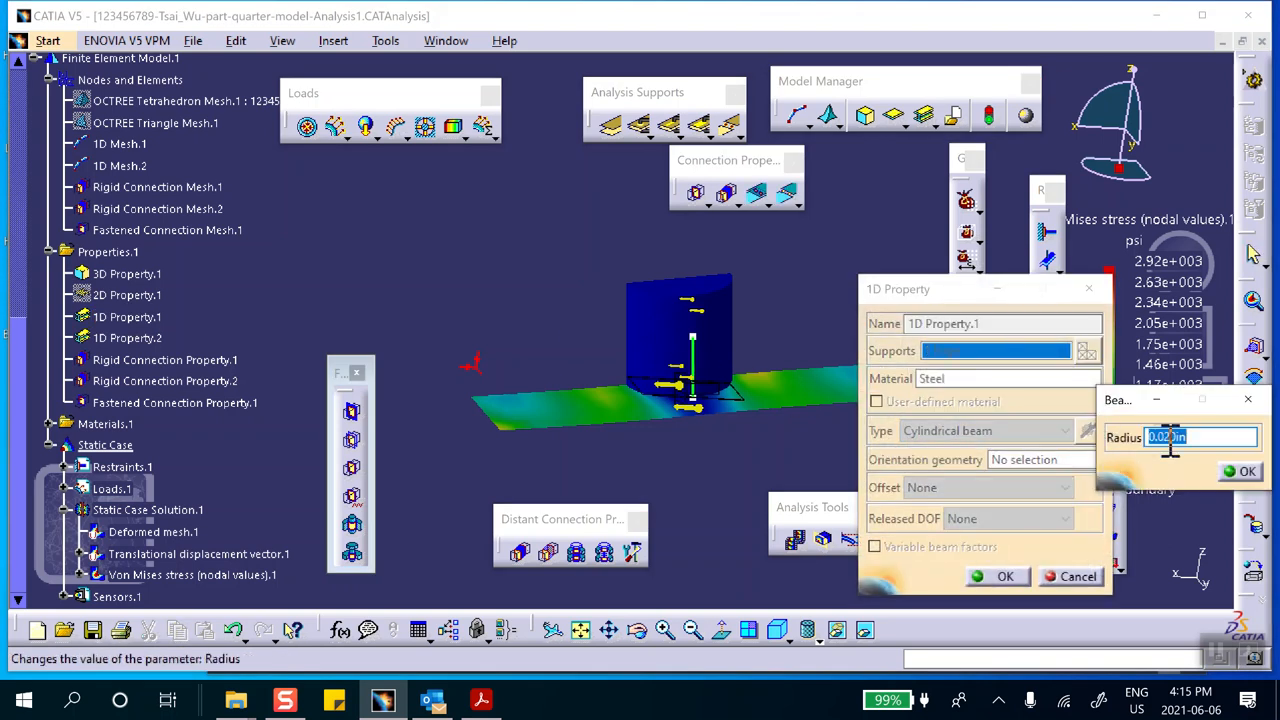
left_click_drag(1191, 438, 1098, 433)
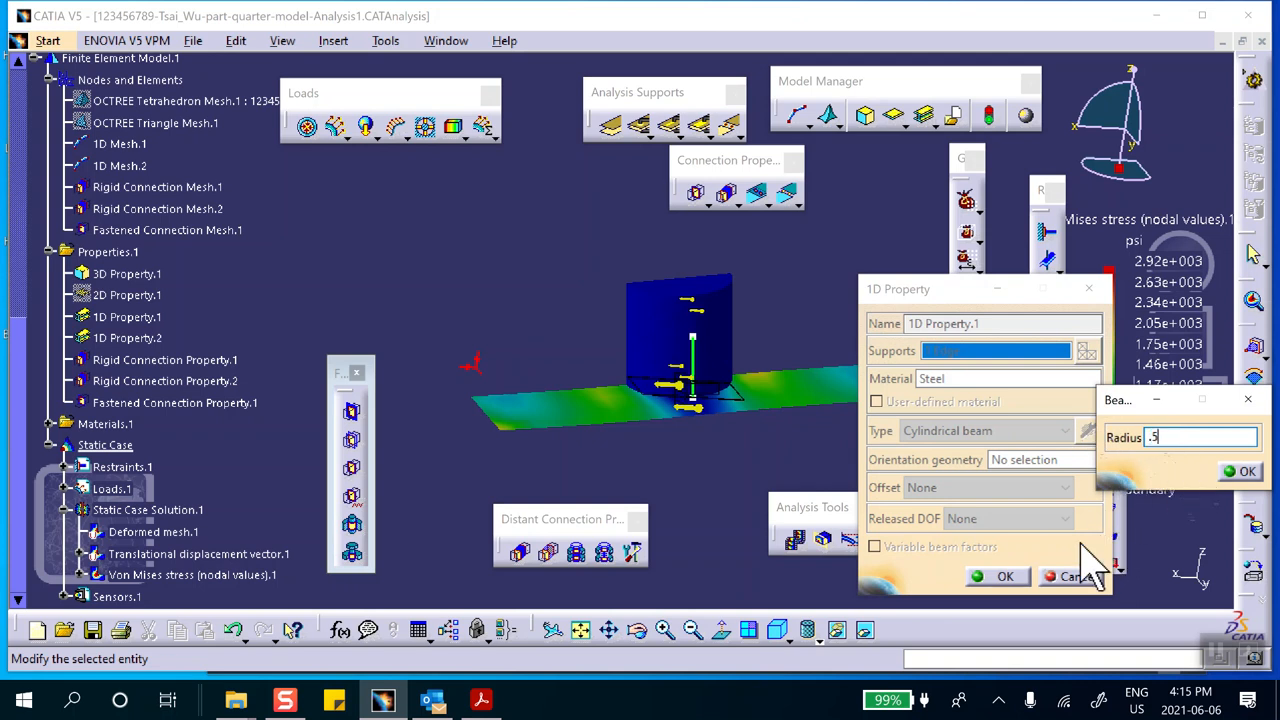
left_click(1243, 472)
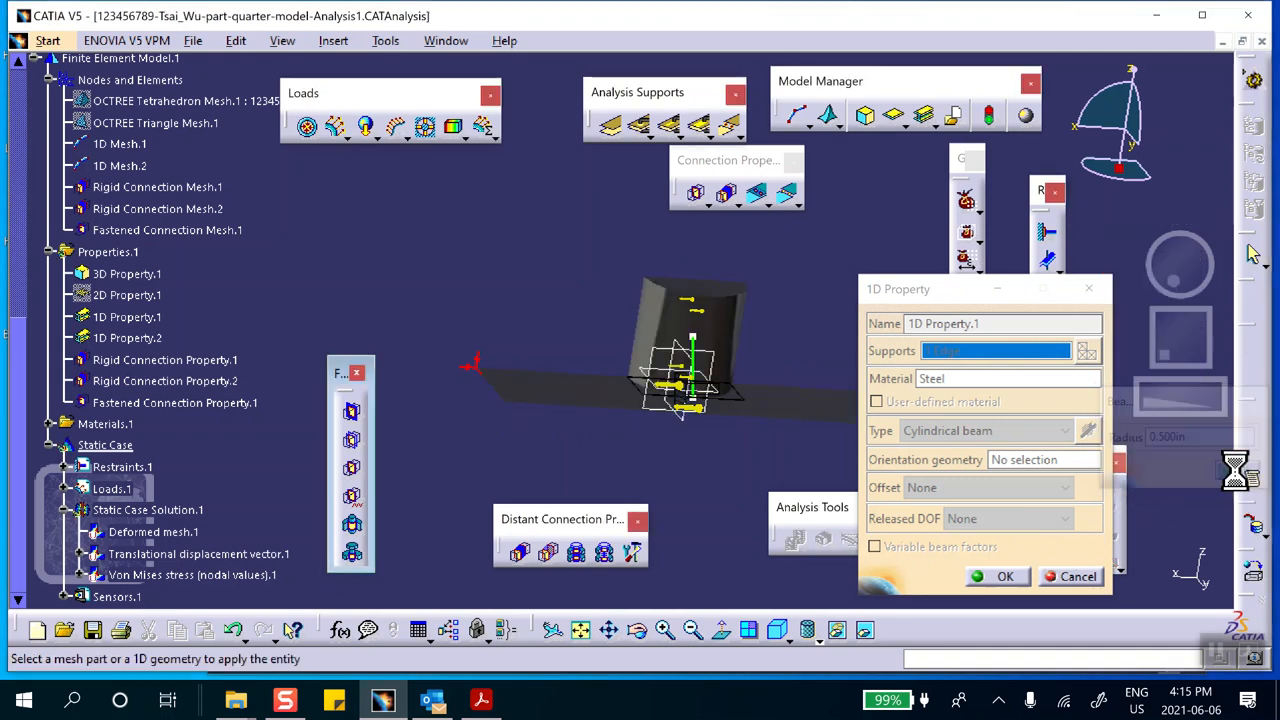
left_click(992, 578)
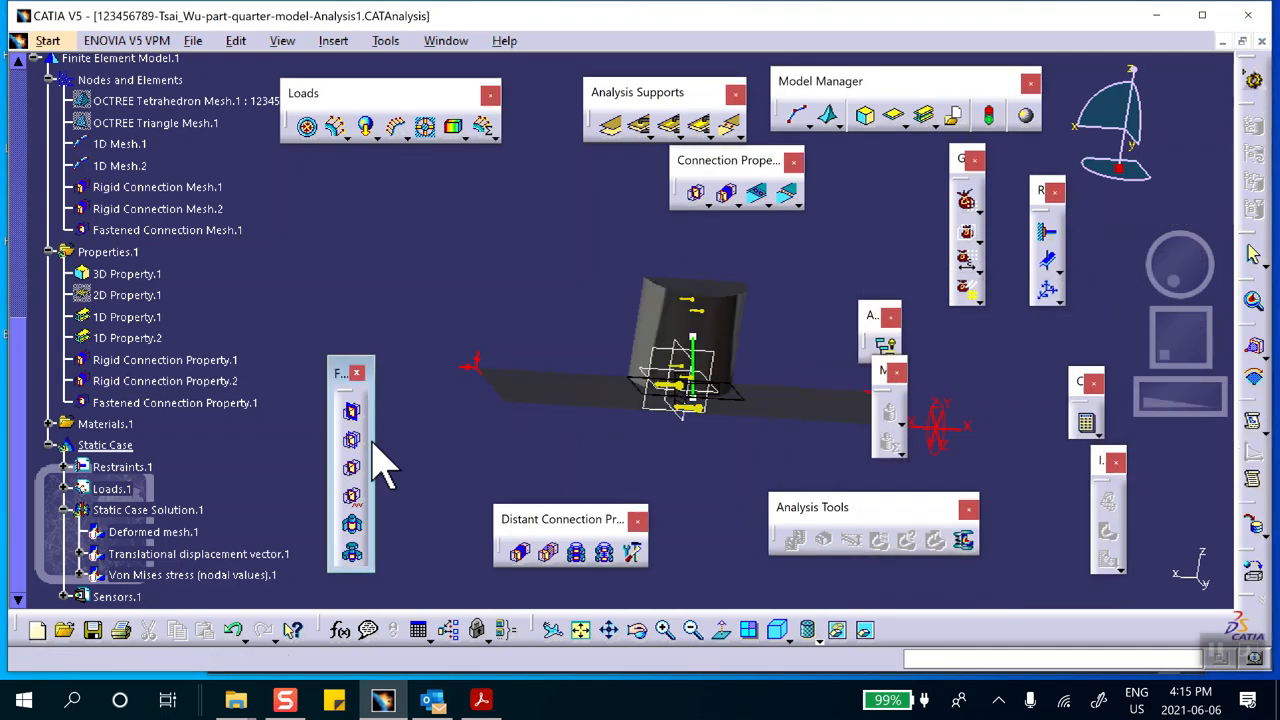
Set the cylindrical beam radius of 1D Property.2 to 0.5 in
double_click(140, 338)
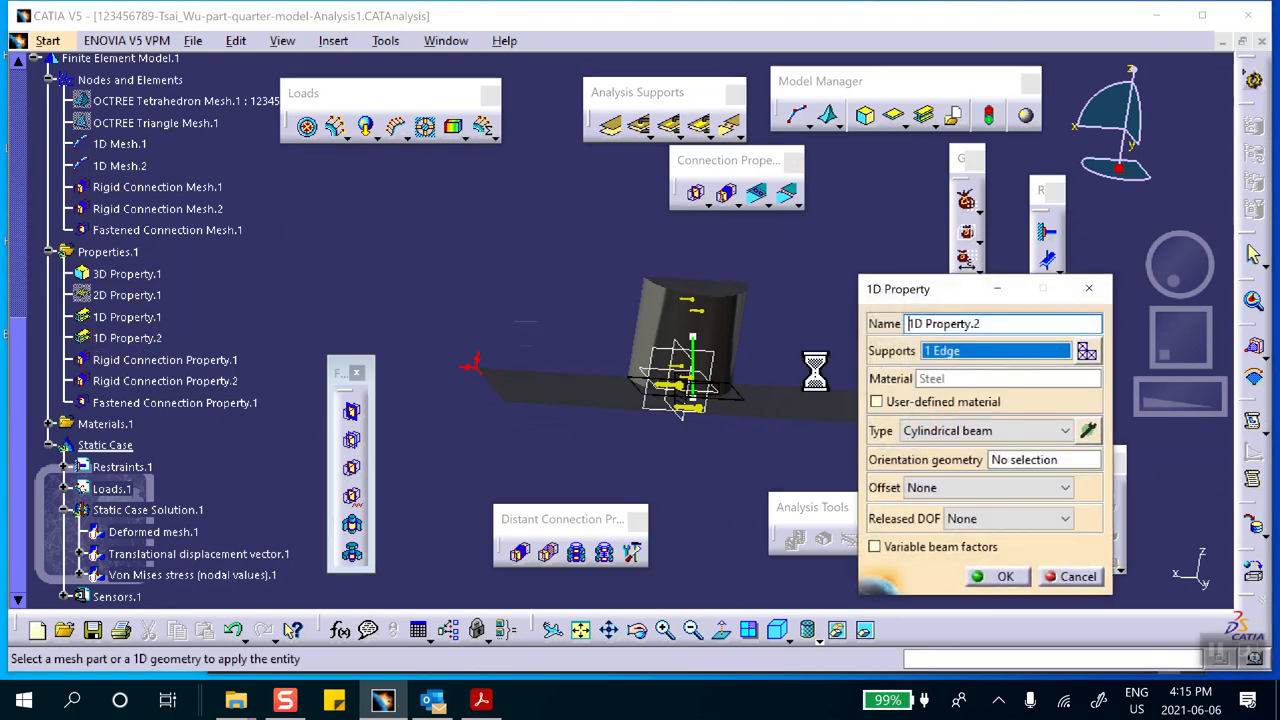
left_click(1087, 430)
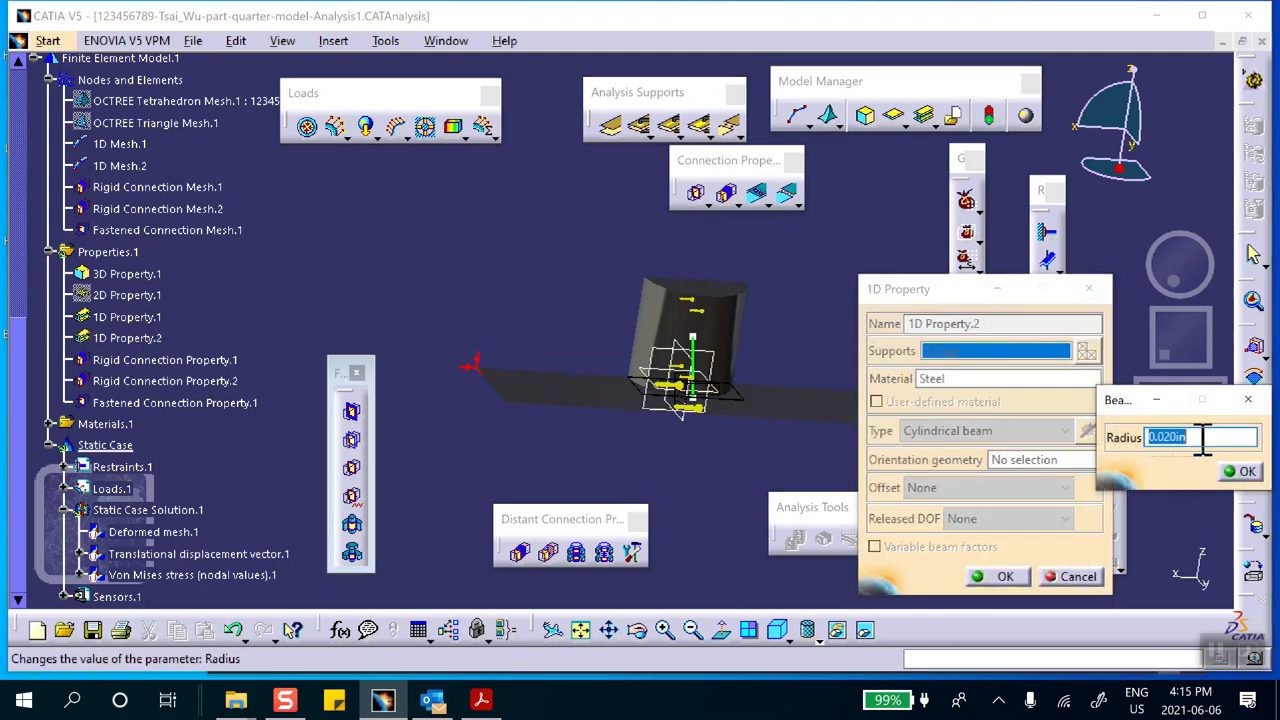
type(".2")
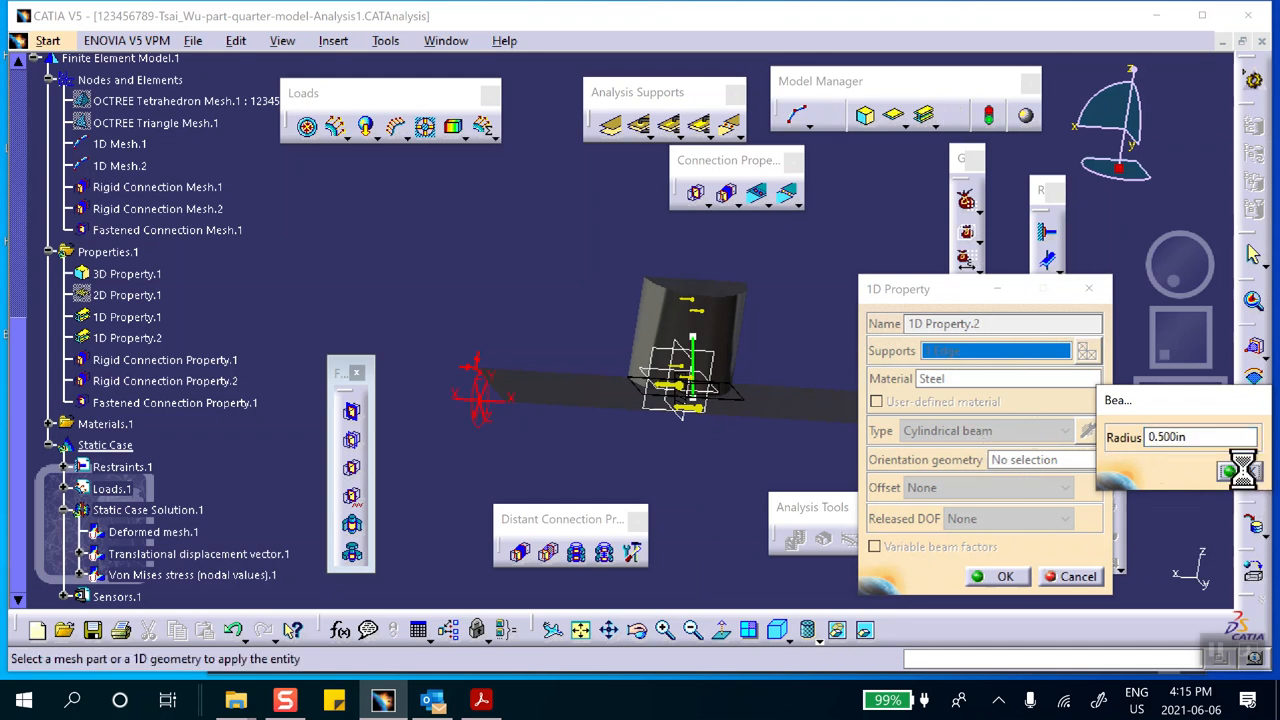
left_click(997, 576)
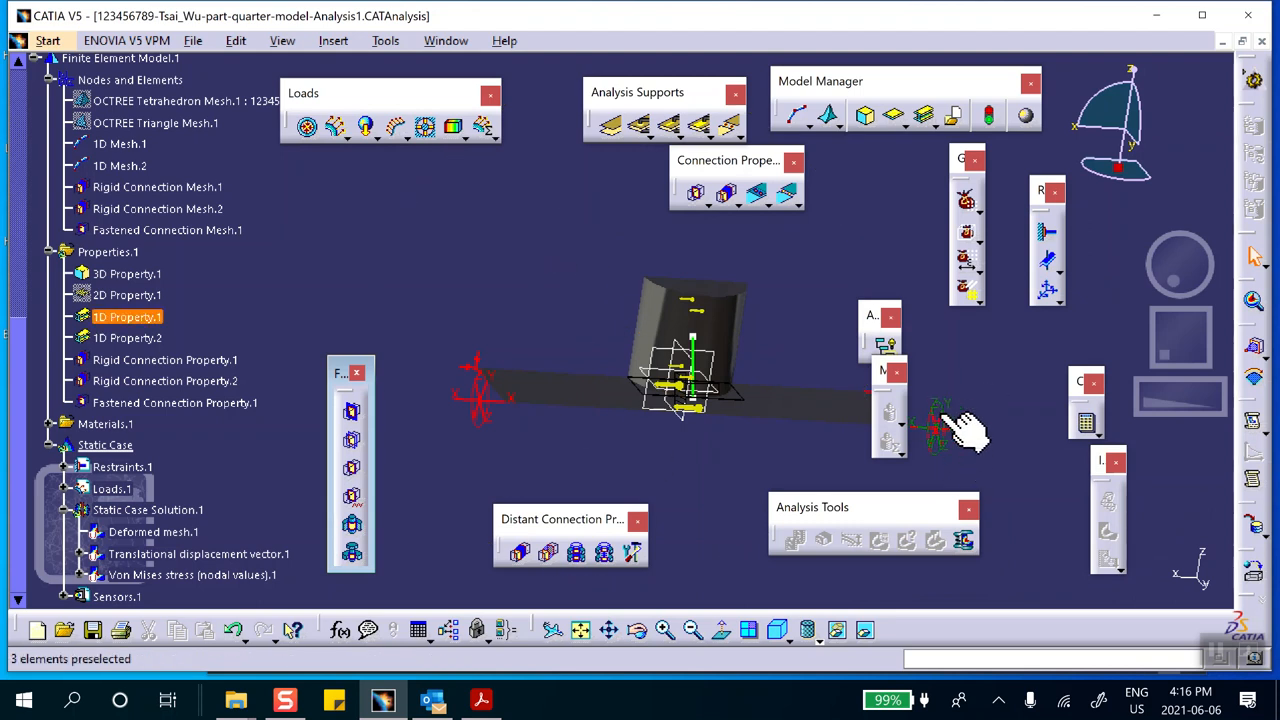
Recompute the static analysis with the updated beam properties
left_click(1088, 425)
left_click(1052, 350)
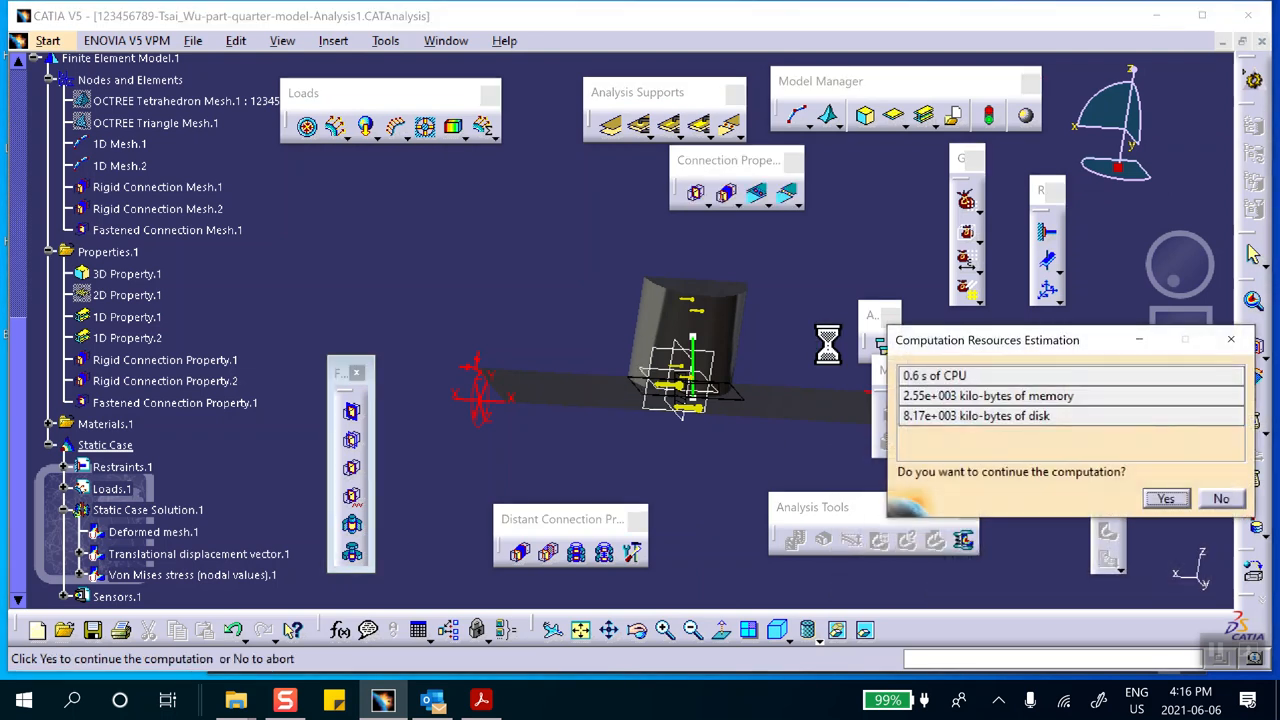
left_click(1168, 500)
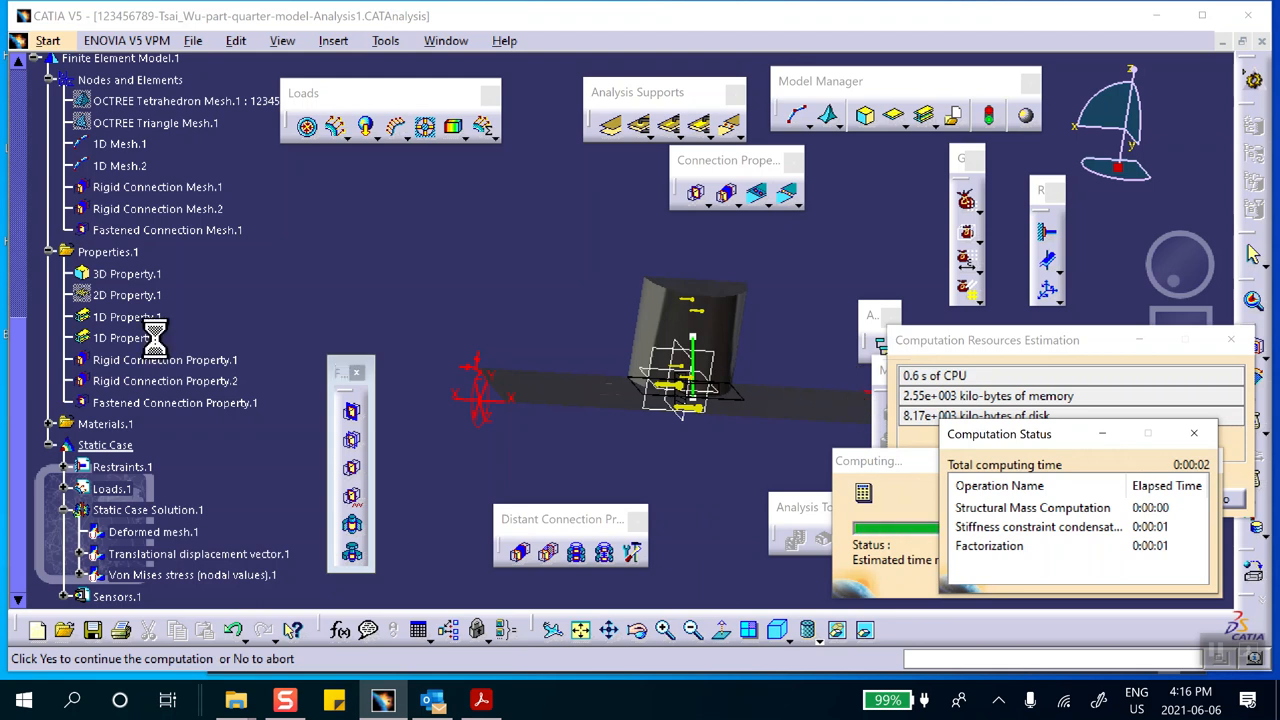
Activate the translational displacement vector image of the static case solution and render it as average iso contours
scroll(188, 308, "down", 3)
scroll(188, 306, "down", 5)
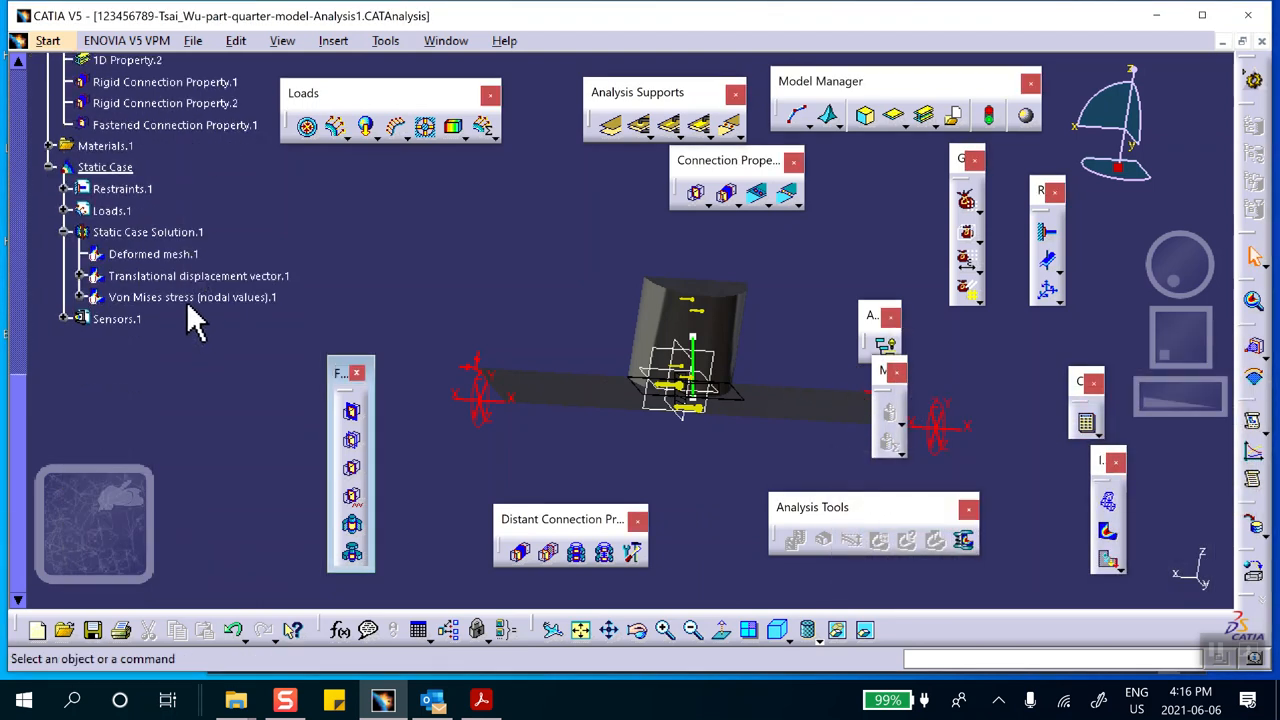
right_click(186, 279)
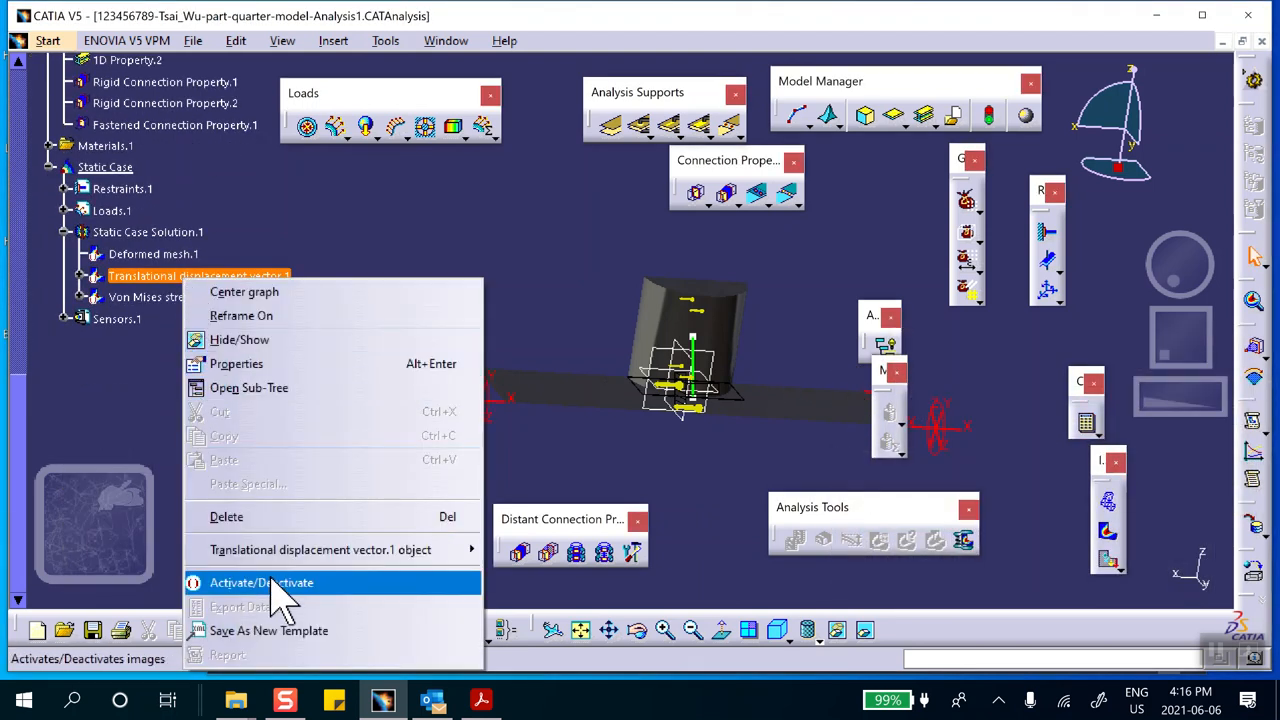
left_click(314, 582)
middle_click_drag(591, 384, 690, 330)
double_click(690, 330)
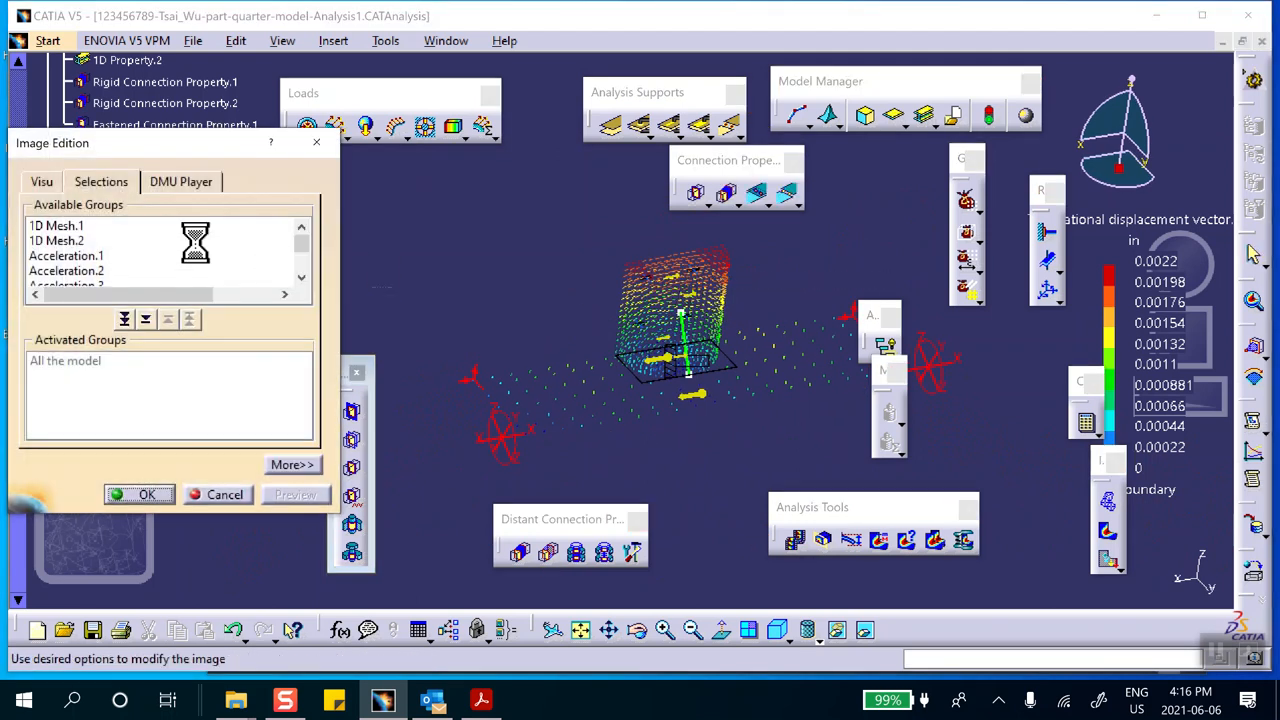
left_click(43, 185)
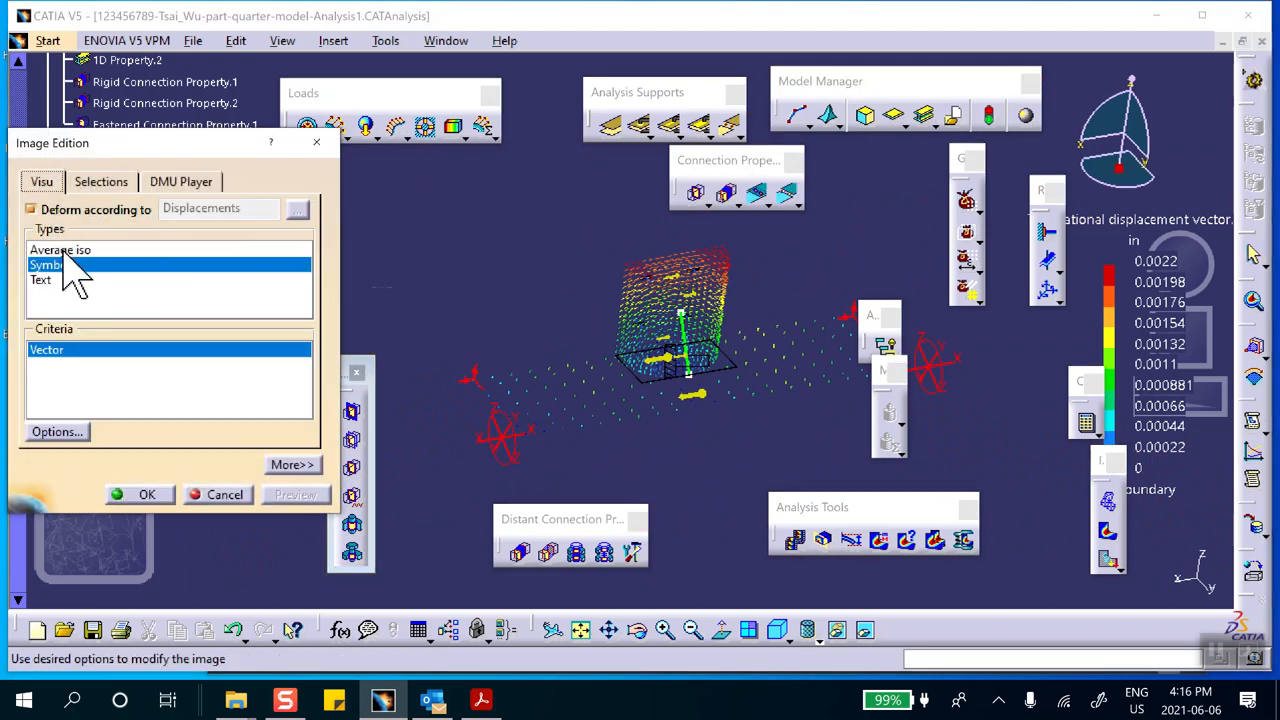
left_click(63, 251)
left_click(145, 495)
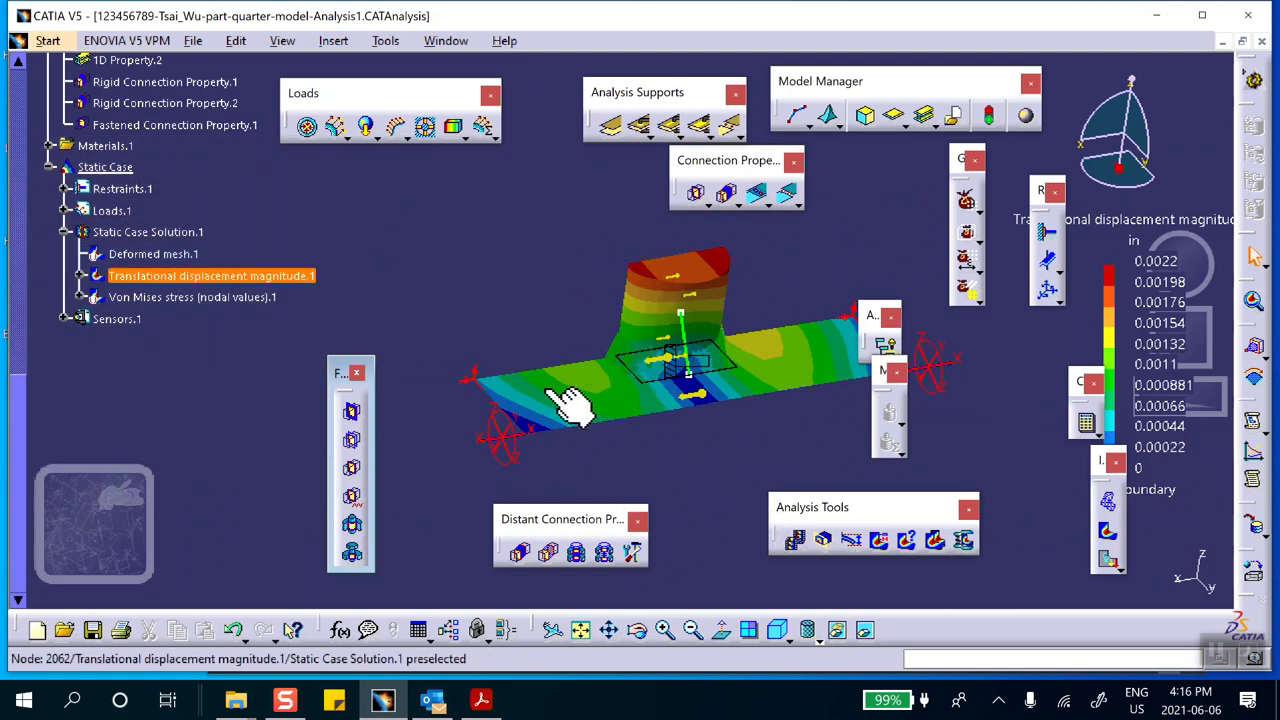
Limit the displacement image to the OCTREE Tetrahedron Mesh.1 and OCTREE Triangle Mesh.1 groups
middle_click_drag(598, 333, 608, 50, "ctrl")
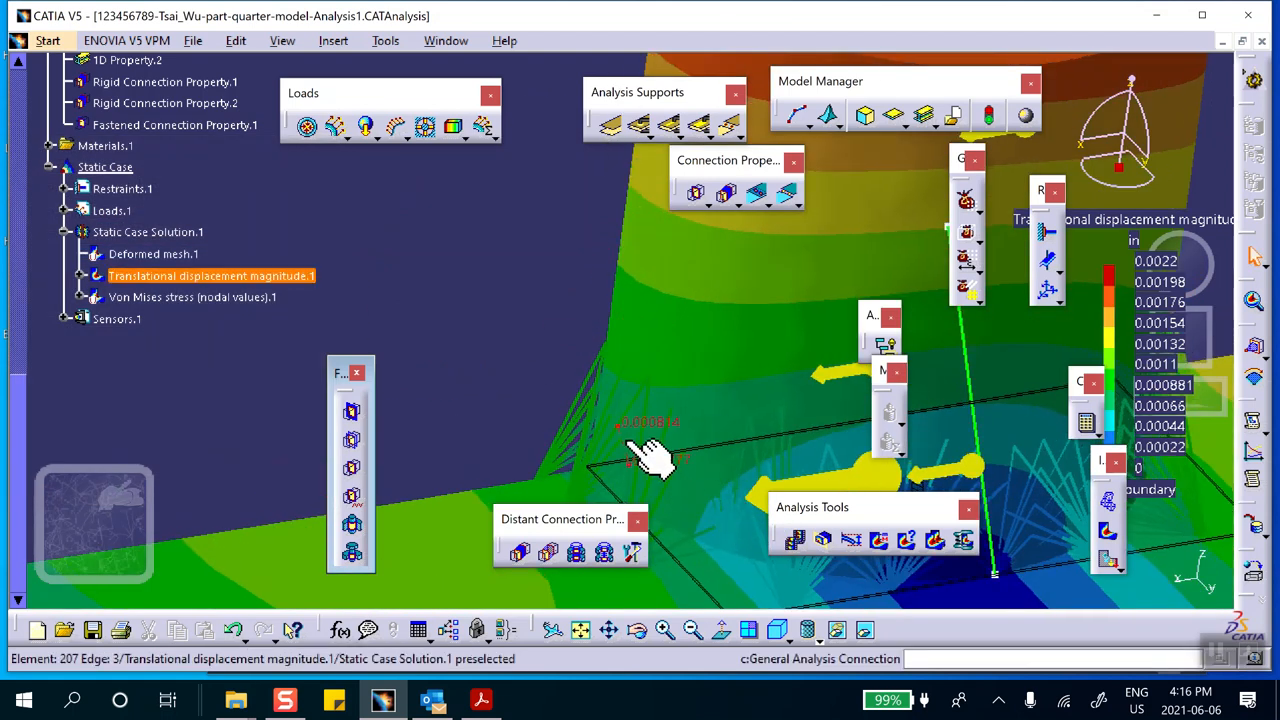
double_click(722, 302)
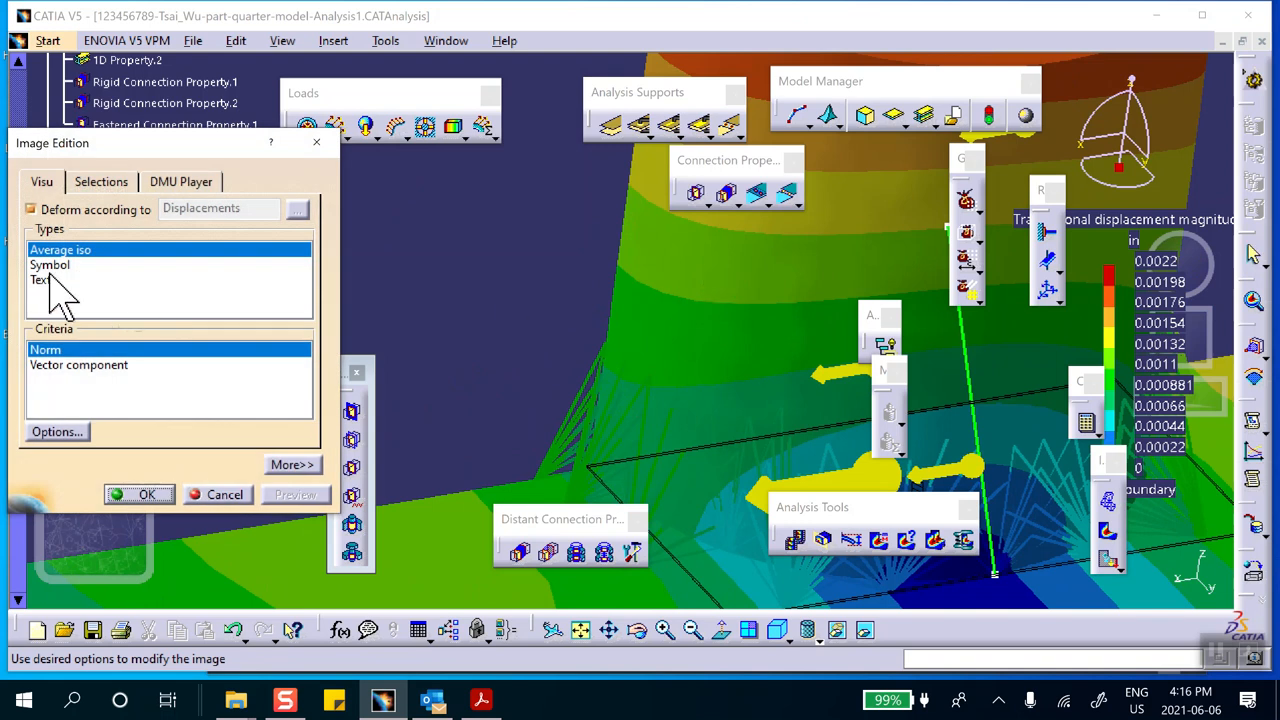
left_click(95, 183)
scroll(100, 268, "down", 2)
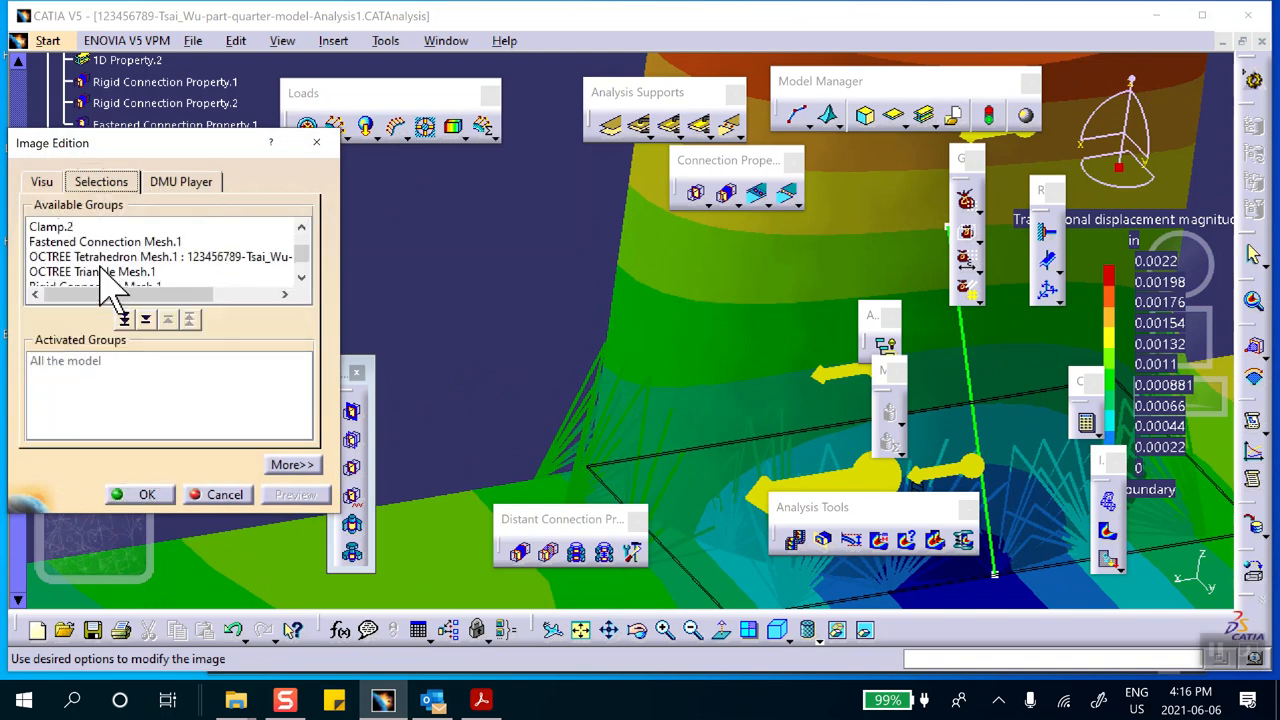
left_click(98, 258)
double_click(98, 258)
double_click(98, 258)
left_click(142, 494)
Inspect the displacement contours of the half-cylinder and plate from the standard right view
middle_click_drag(428, 353, 413, 378)
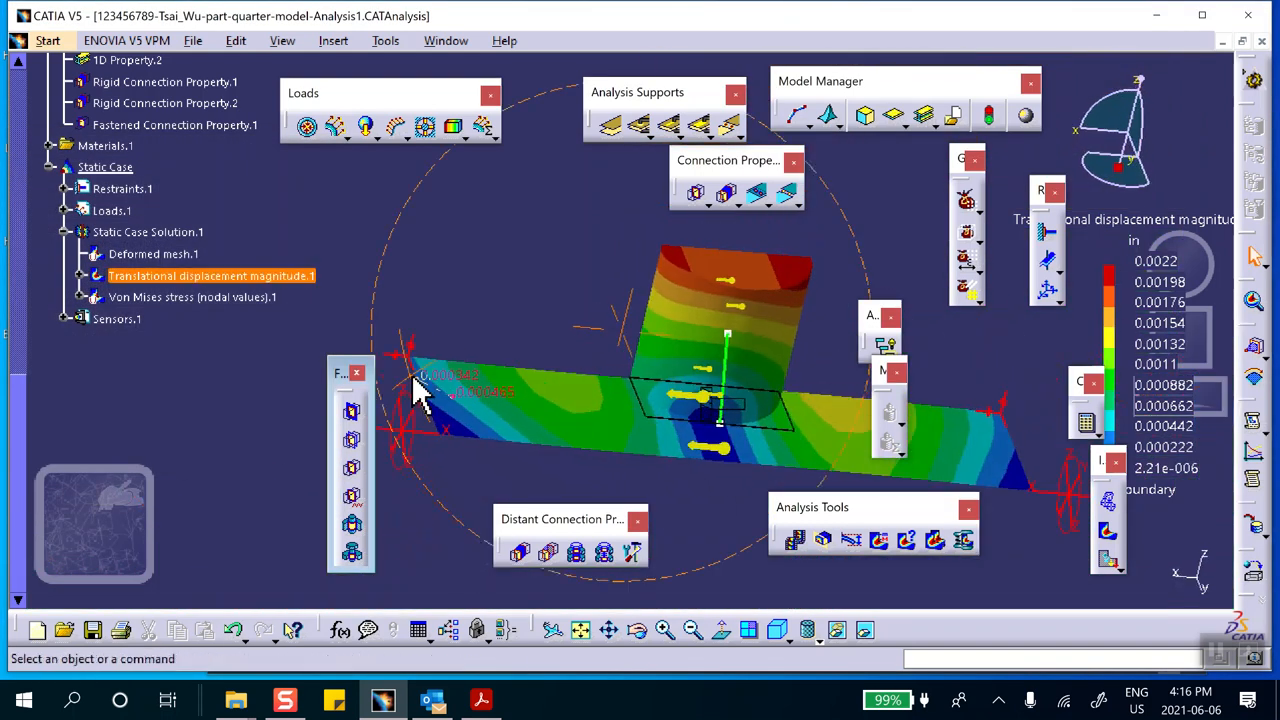
left_click(790, 637)
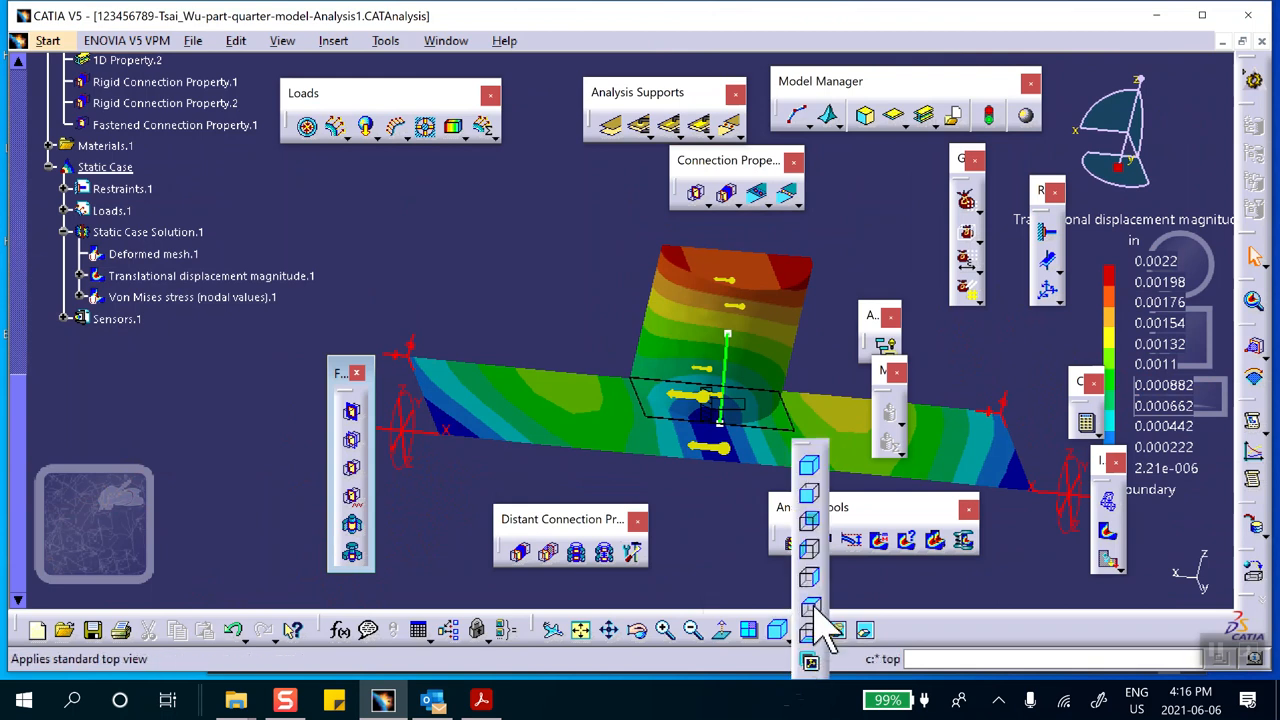
left_click(808, 577)
middle_click_drag(729, 432, 640, 438)
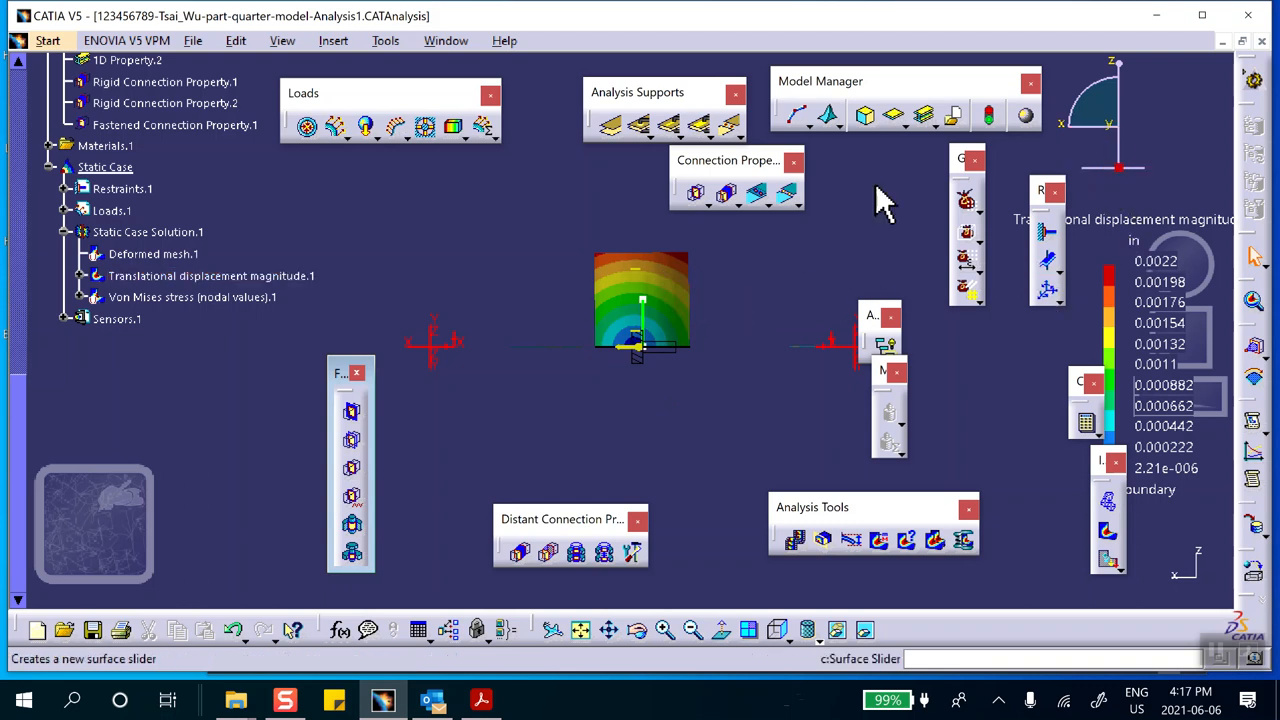
Review the additional node filter options of the displacement image without changing them
double_click(665, 305)
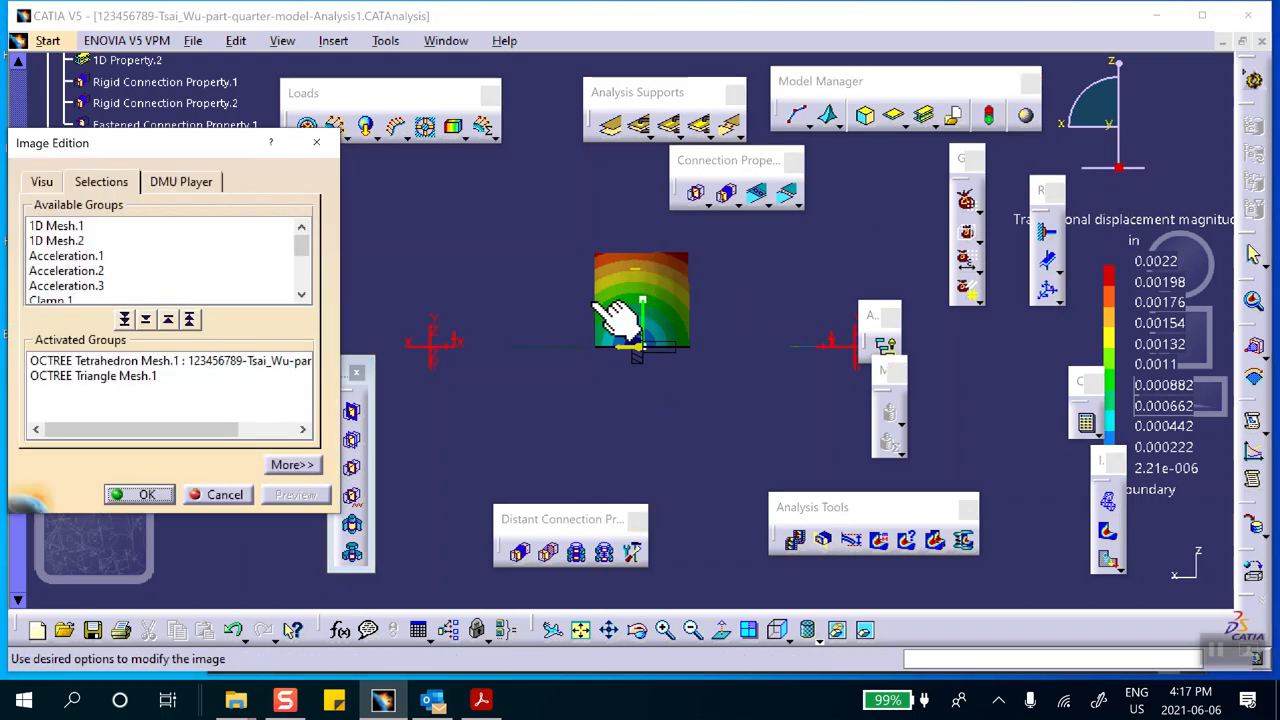
left_click(293, 466)
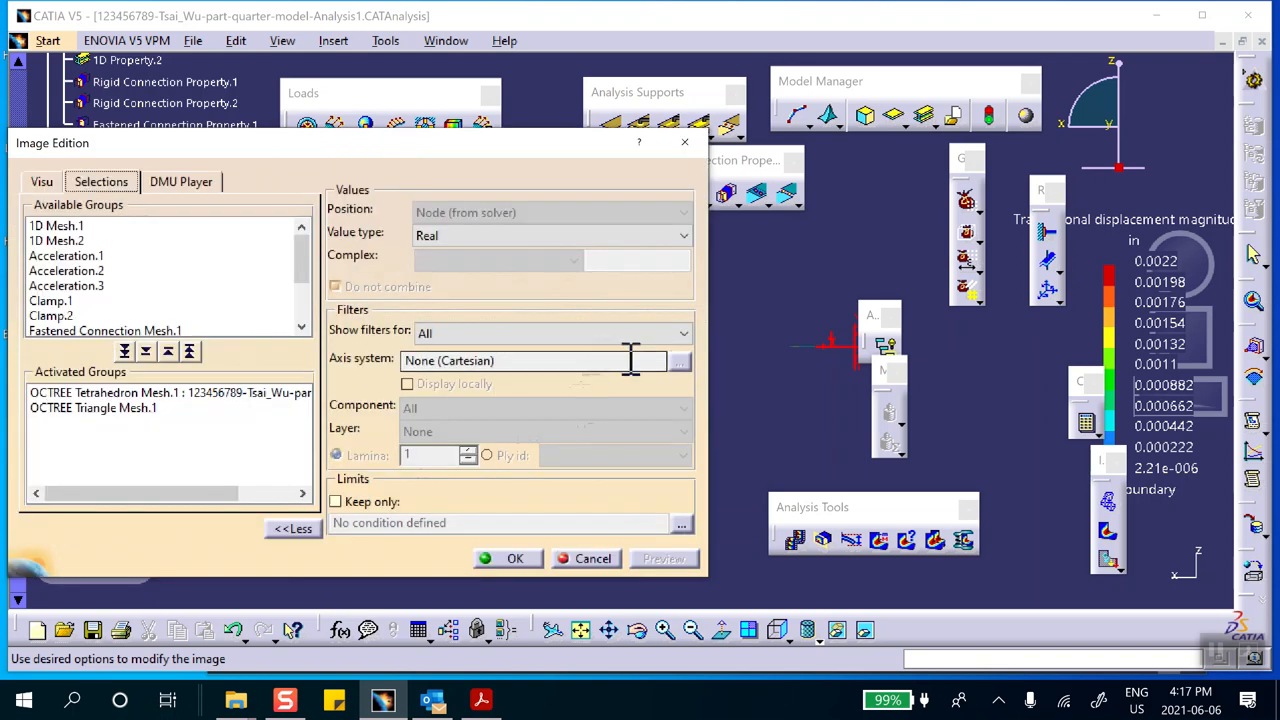
left_click(683, 334)
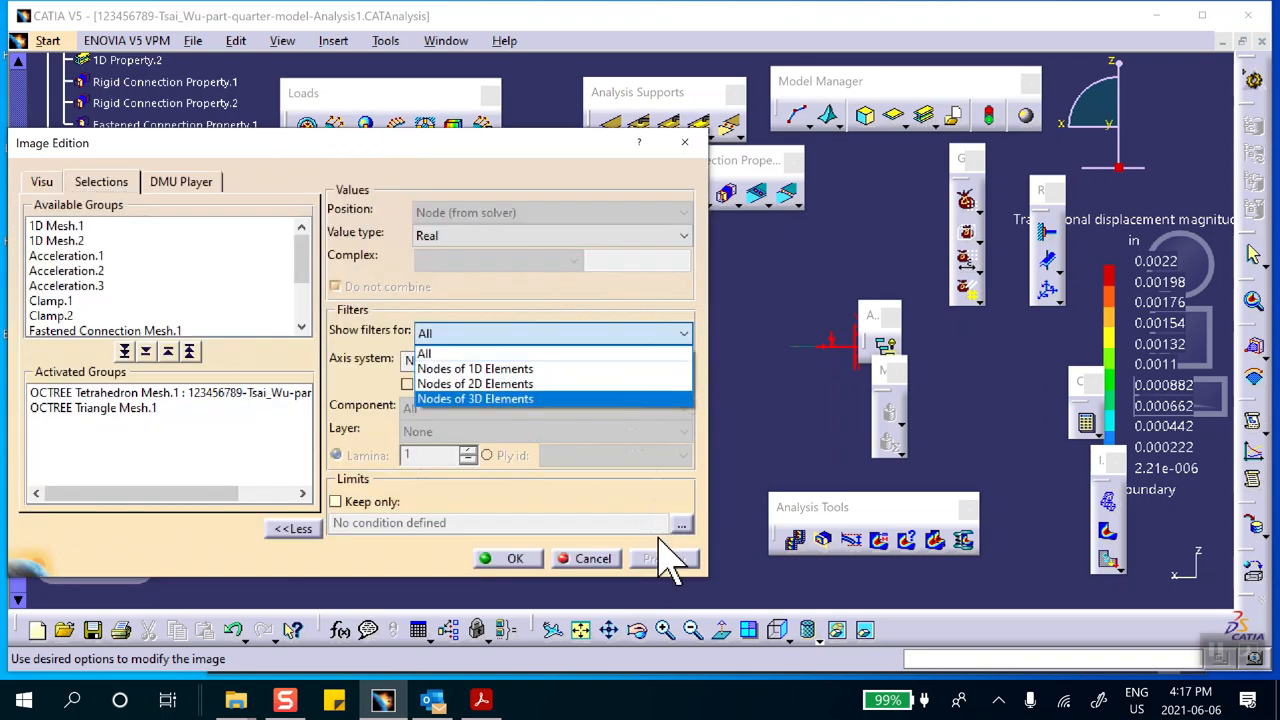
left_click(577, 553)
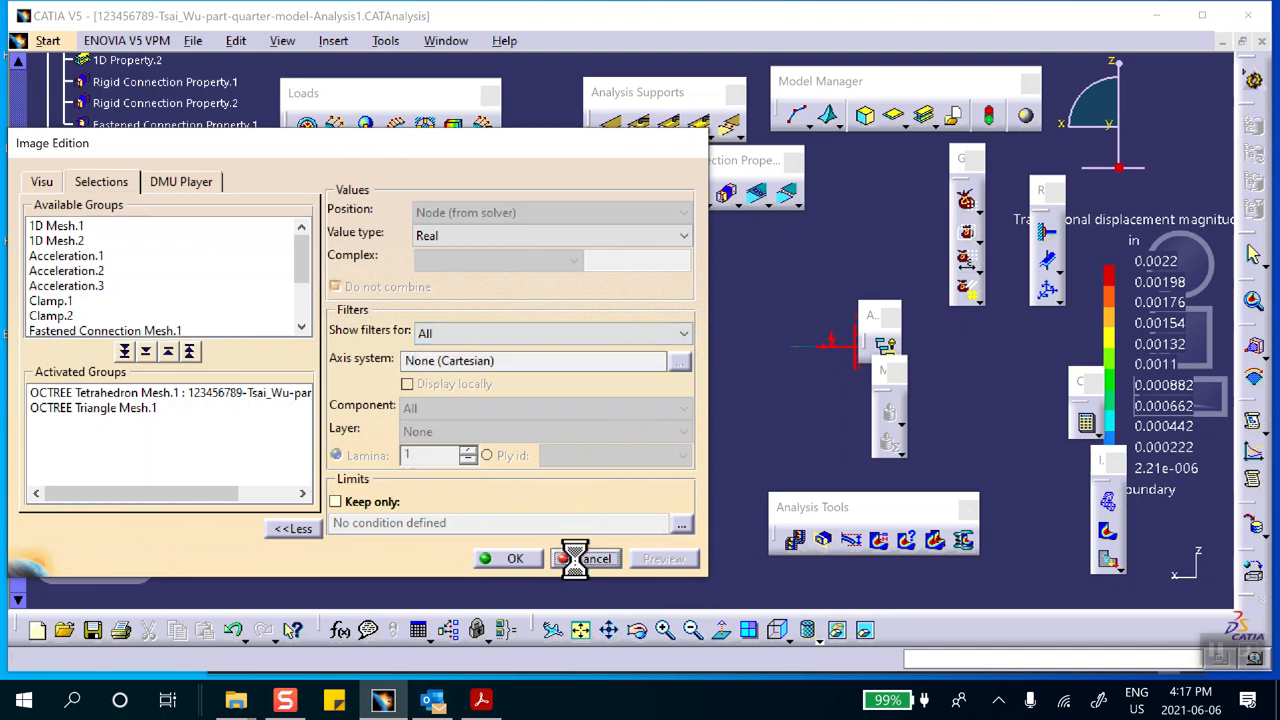
left_click(575, 556)
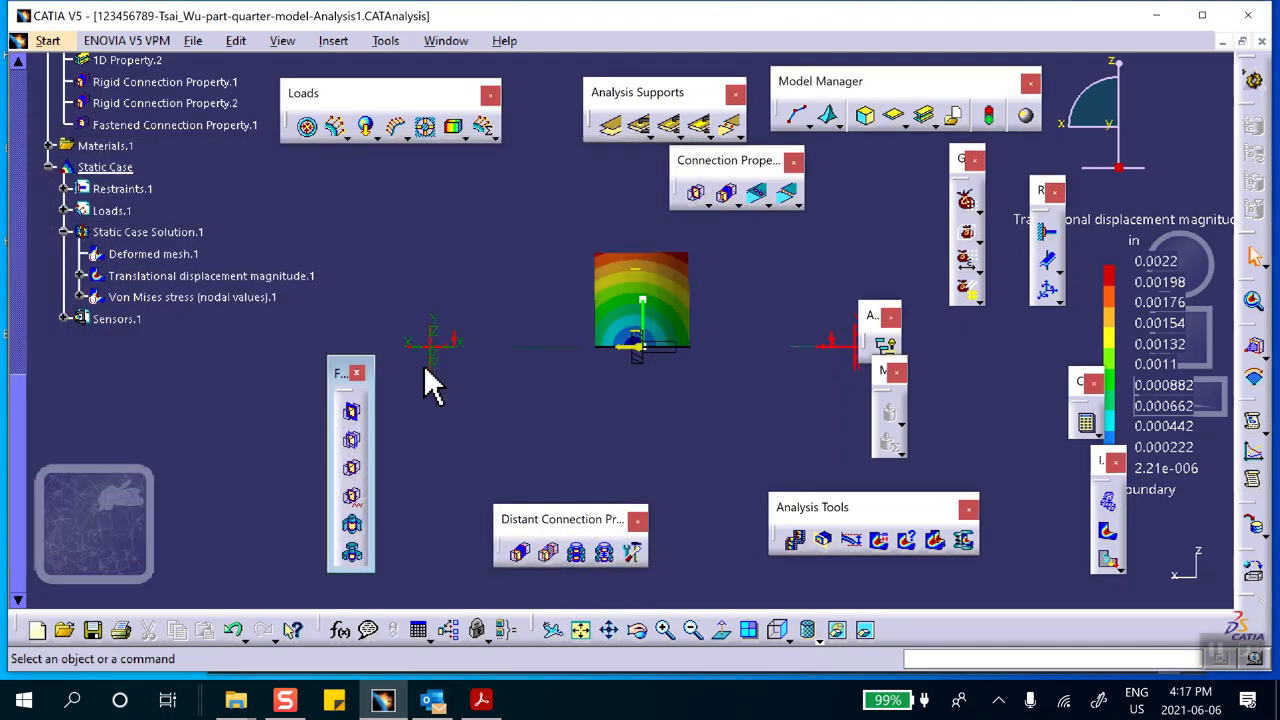
Switch the displacement image to vector symbols and inspect the displacement directions from several angles
double_click(175, 279)
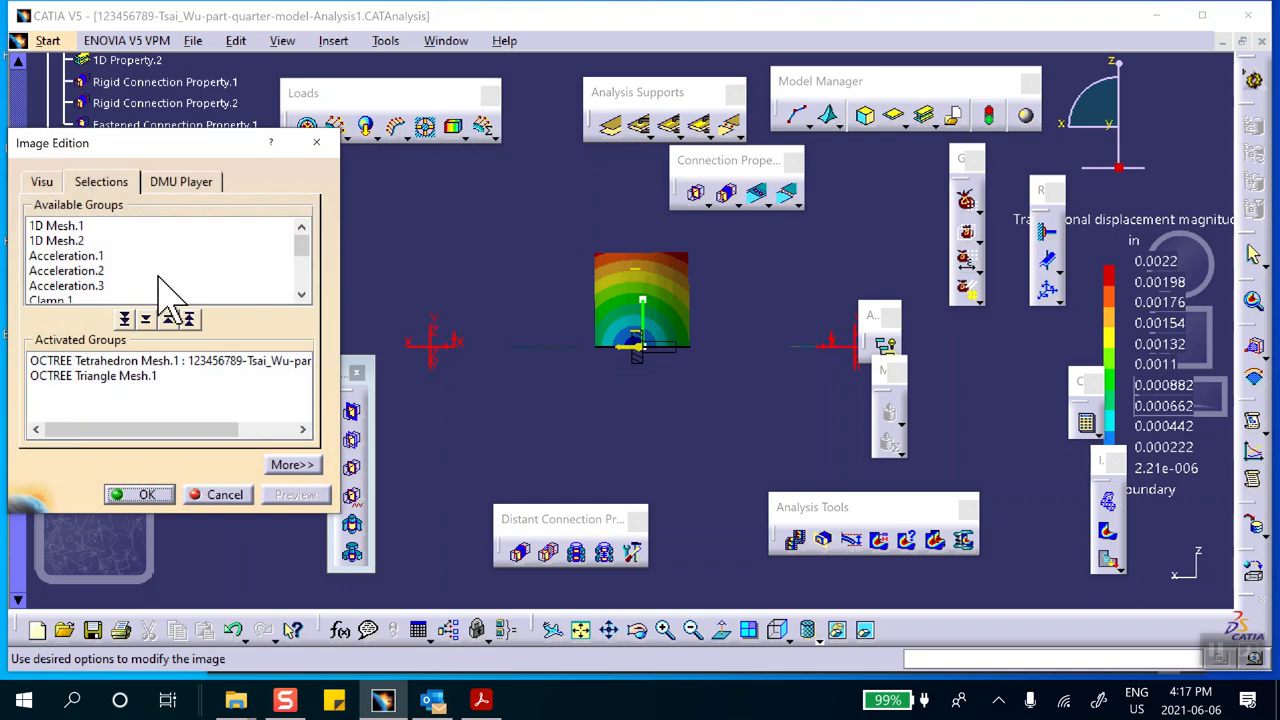
left_click(41, 182)
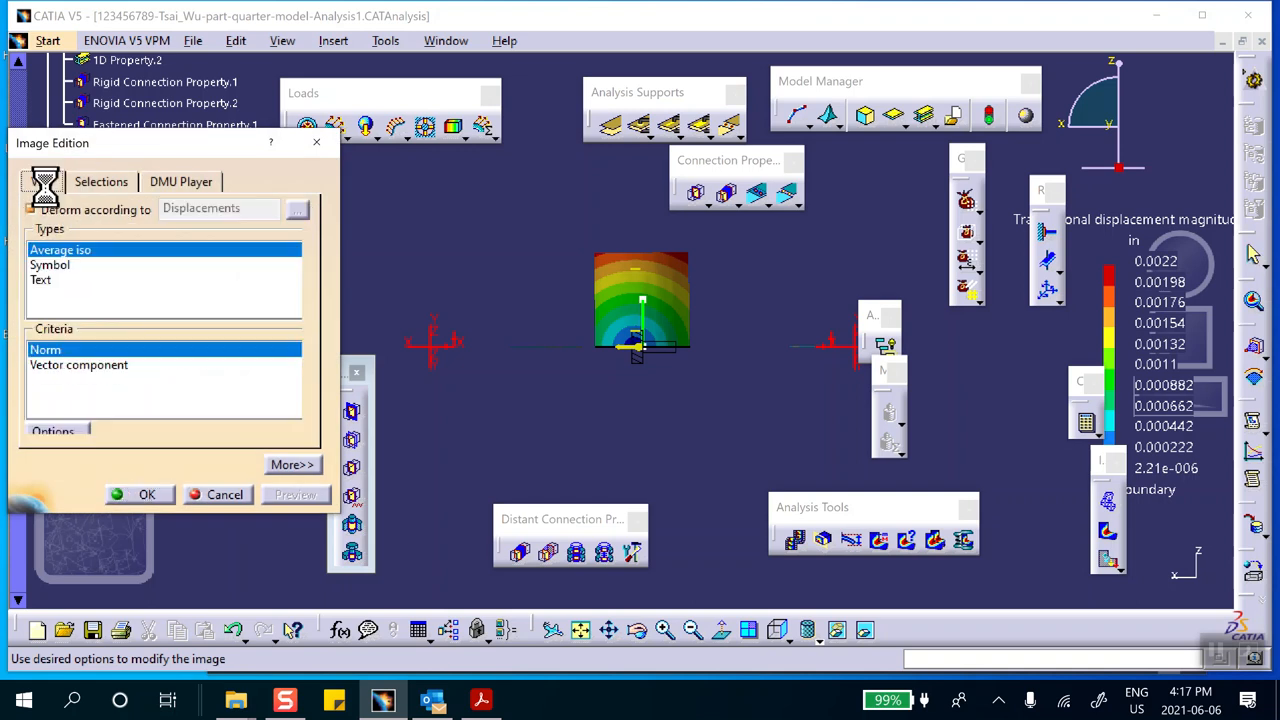
left_click(50, 266)
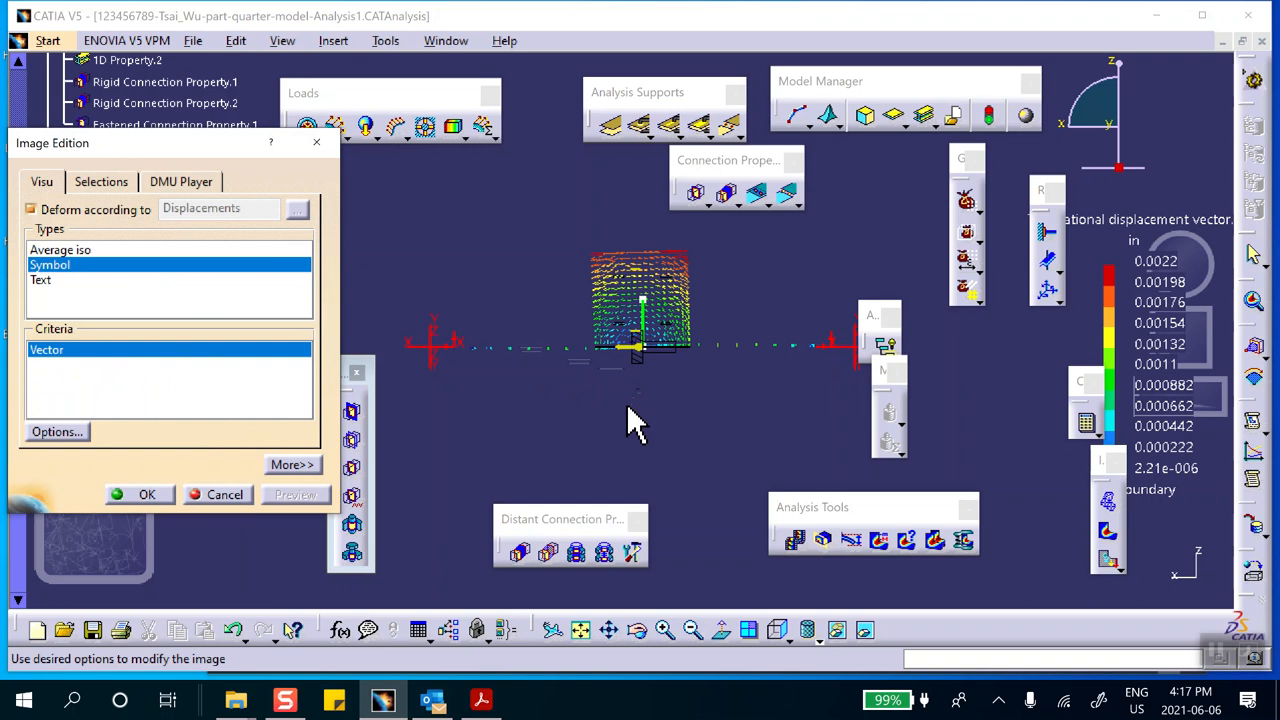
left_click(158, 499)
middle_click_drag(589, 396, 602, 208)
middle_click_drag(614, 261, 543, 420)
middle_click_drag(484, 290, 686, 285)
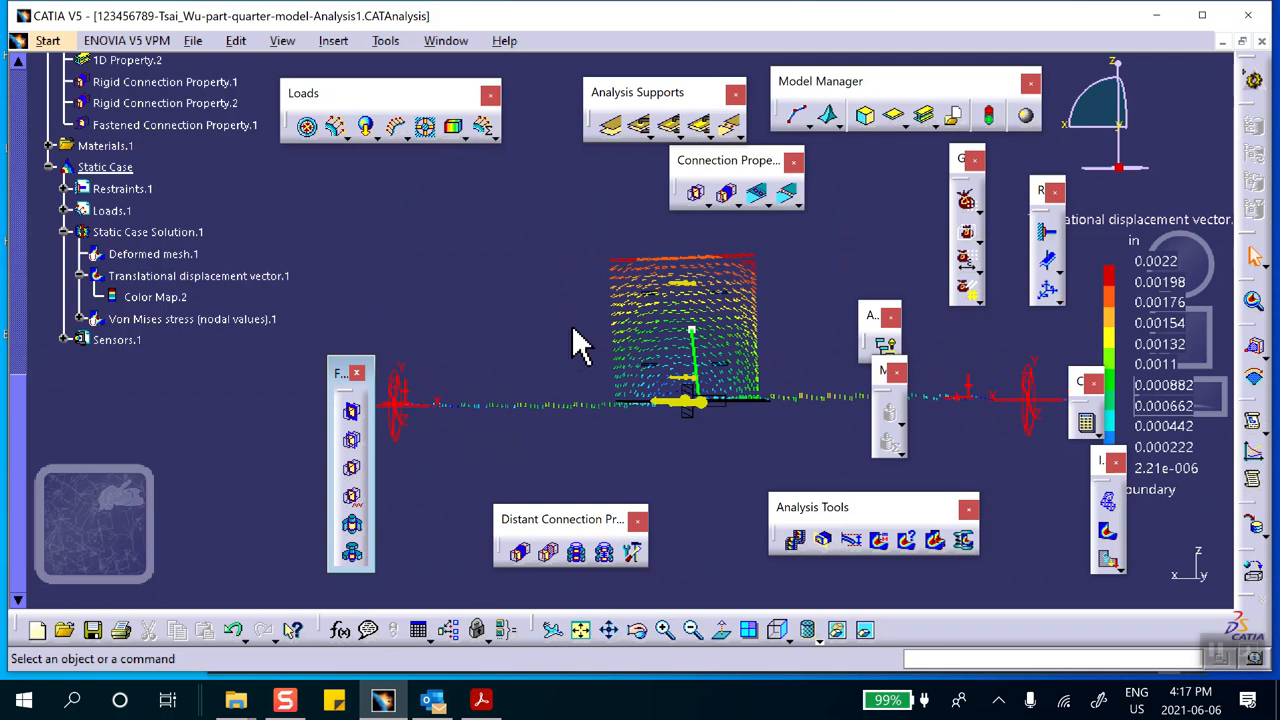
mouse_move(643, 343)
middle_mouse_down()
mouse_move(676, 266)
mouse_move(634, 295)
mouse_move(640, 357)
middle_mouse_up()
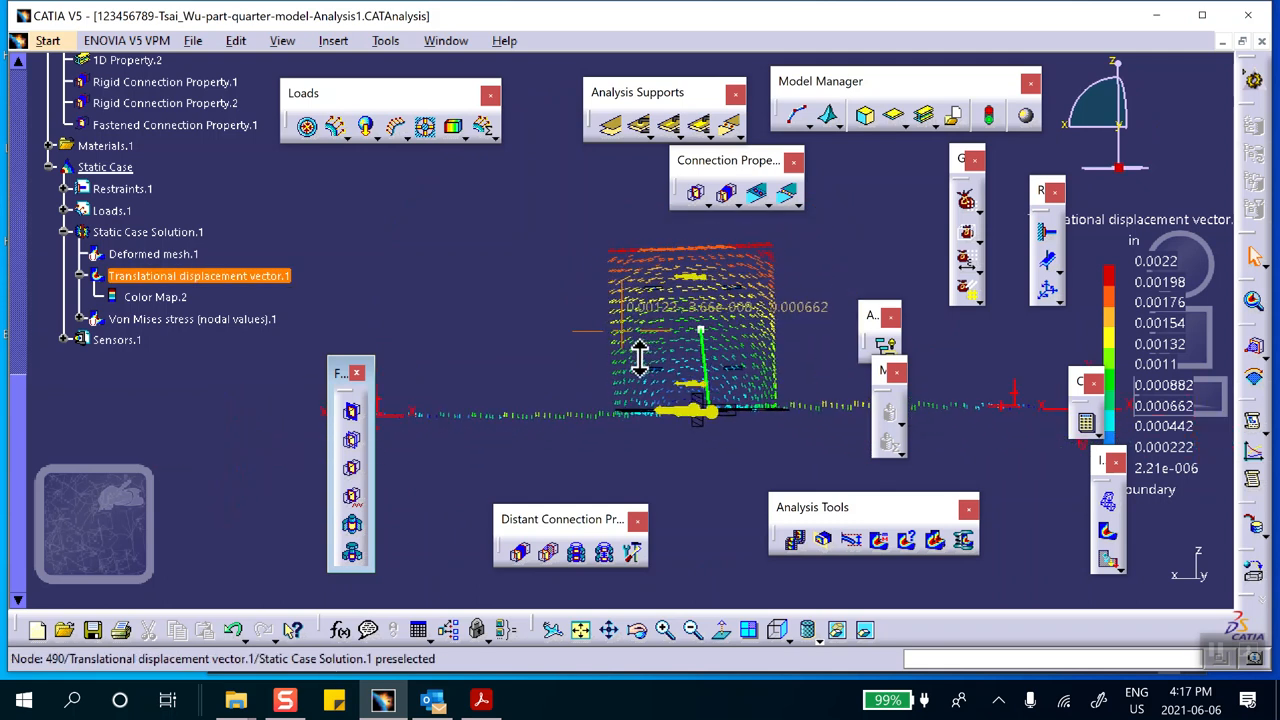